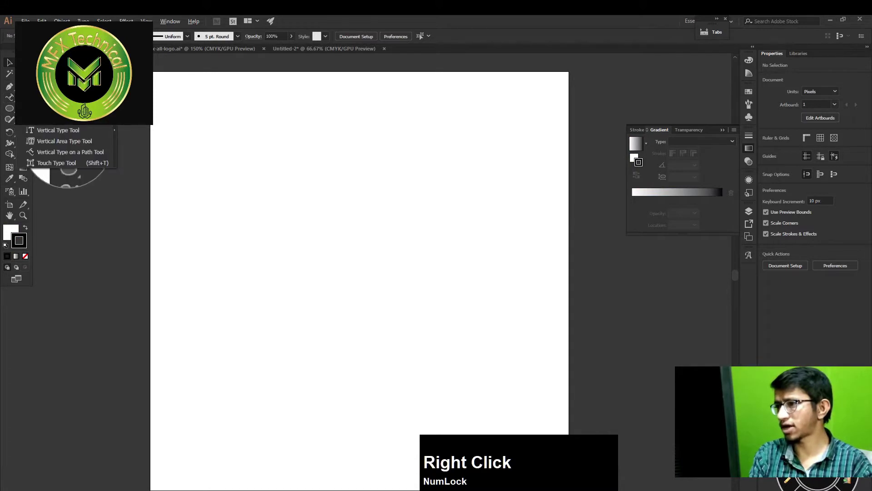
left_click(23, 98)
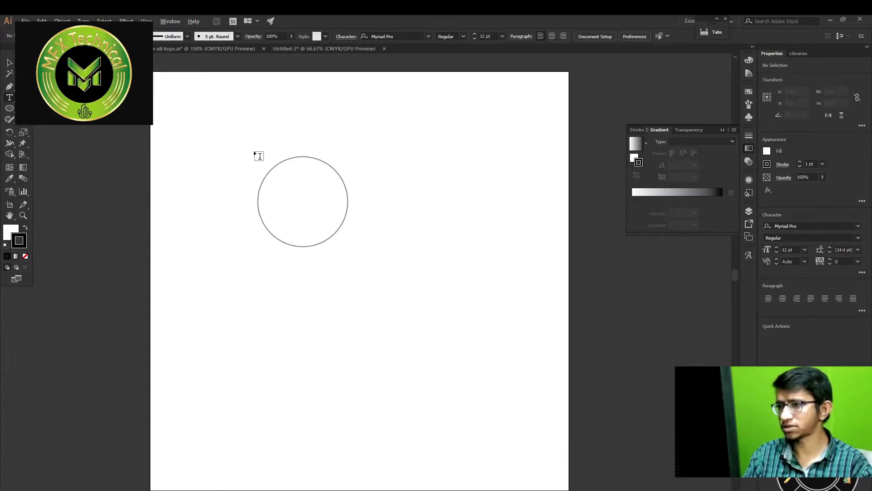
left_click(263, 158)
scroll(284, 169, "up", 2)
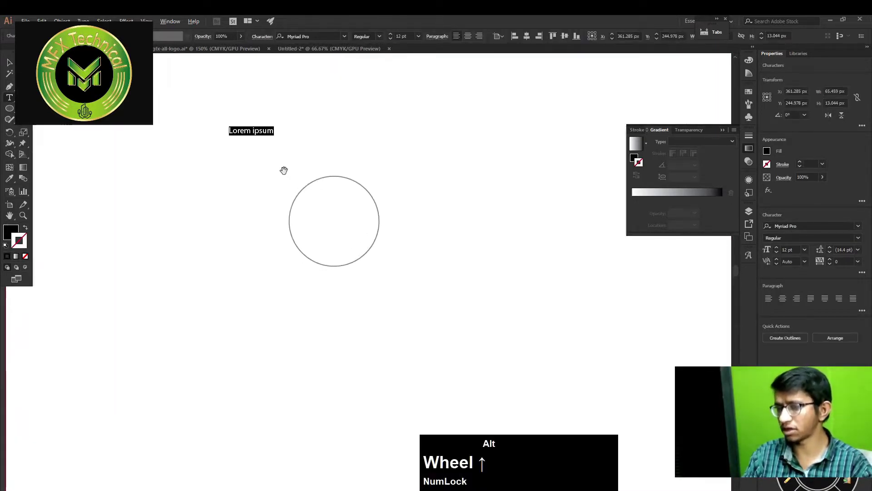
key("Escape")
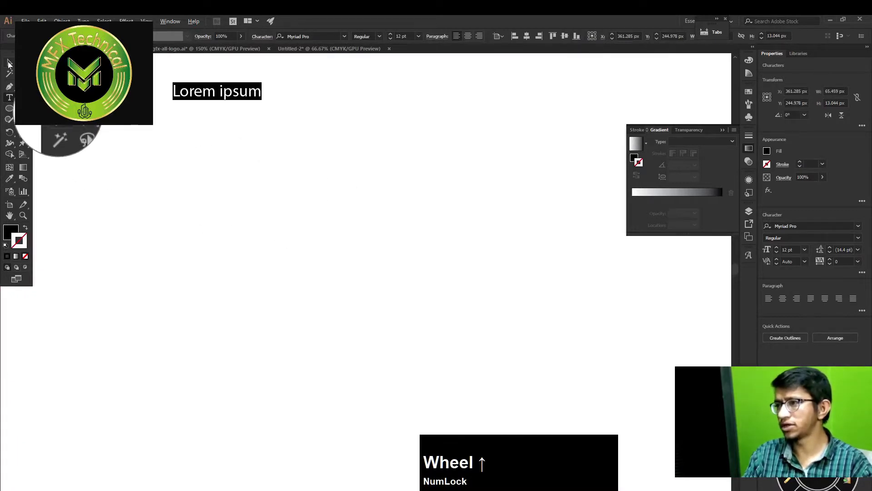
key("space")
left_click_drag(219, 146, 305, 229)
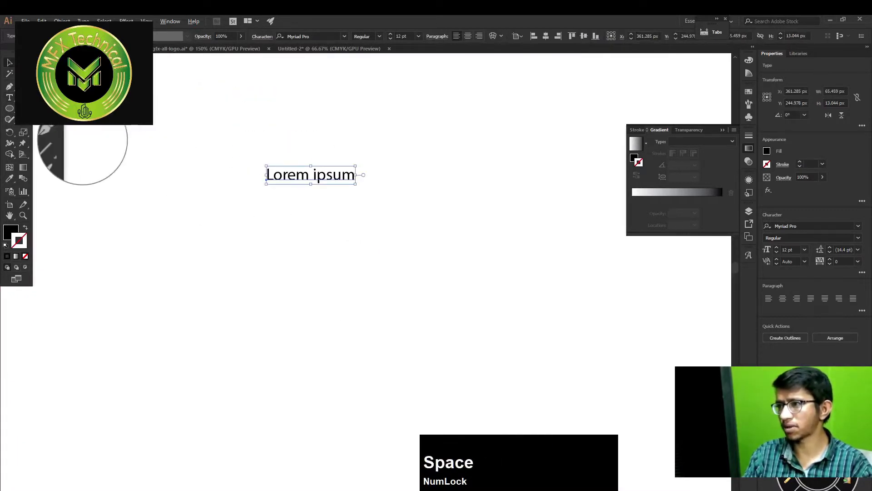
left_click(9, 98)
key("F12")
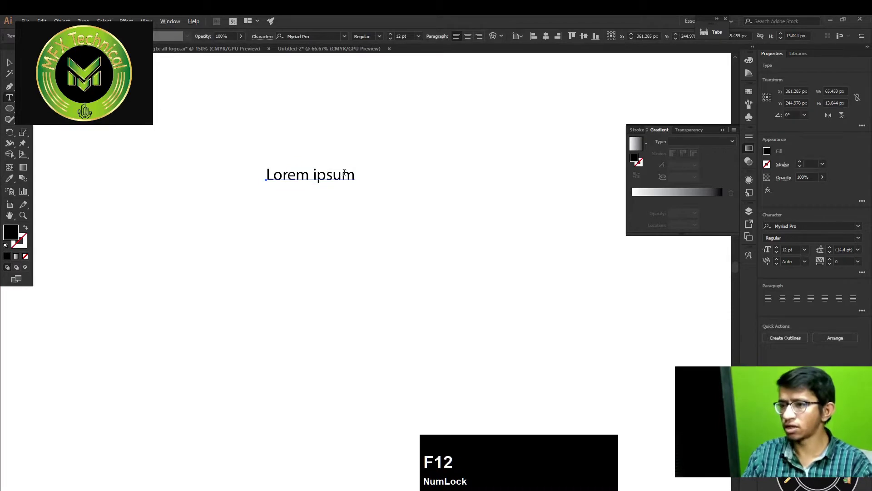
left_click(305, 177)
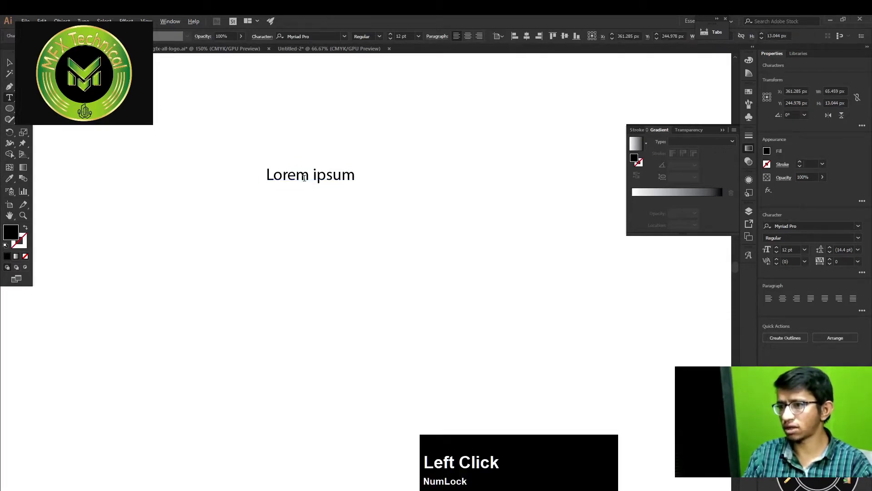
key("ctrl+z")
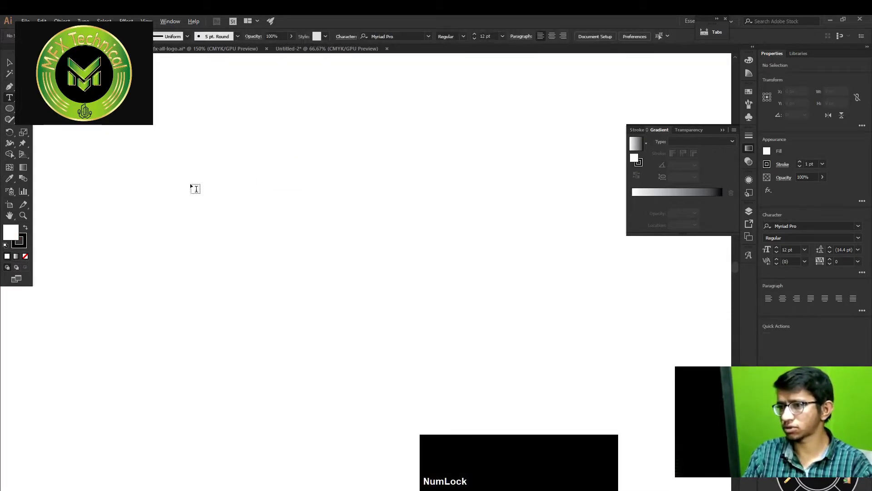
Place a point-text object on the empty artboard and replace its placeholder with "Tpy tool".
left_click(280, 197)
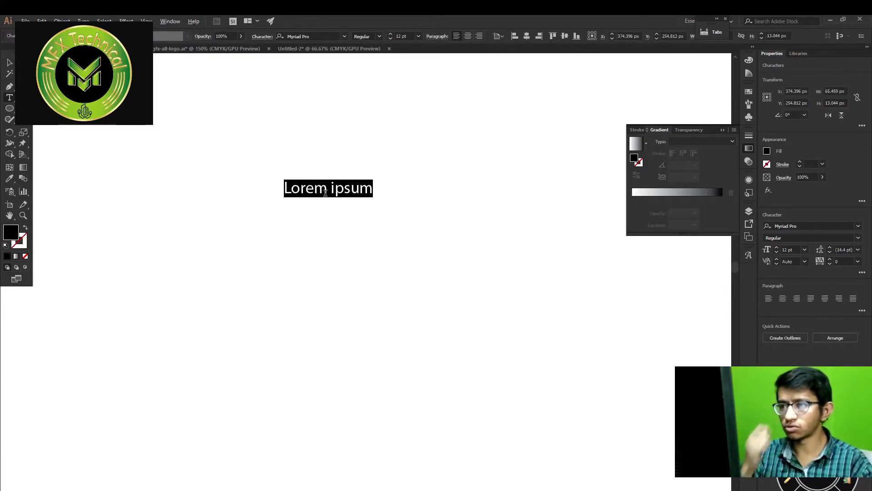
key("BackSpace")
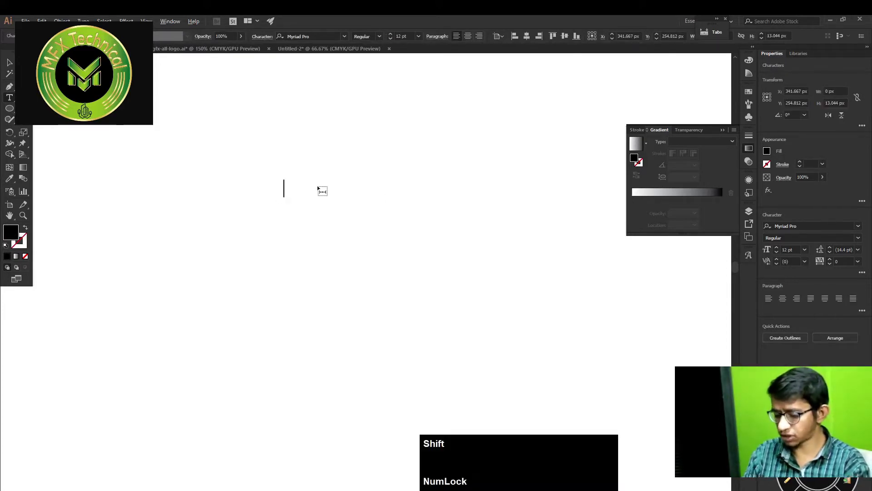
type("Tpy")
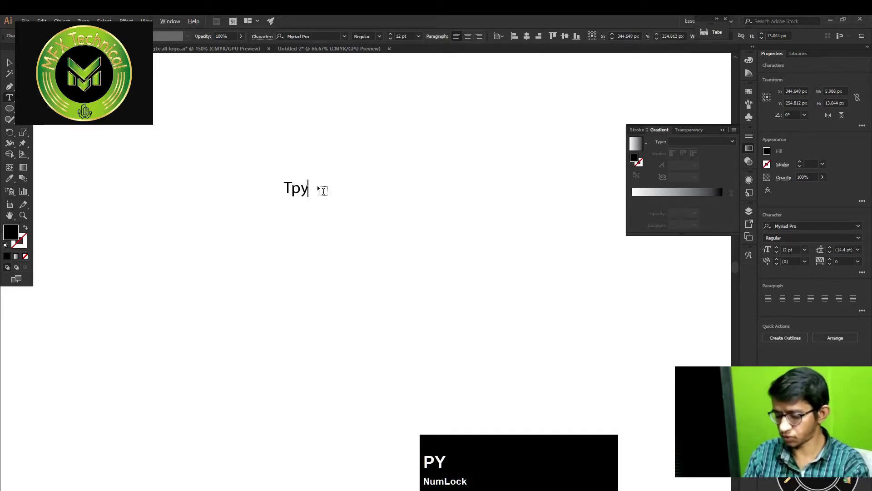
type(" tool")
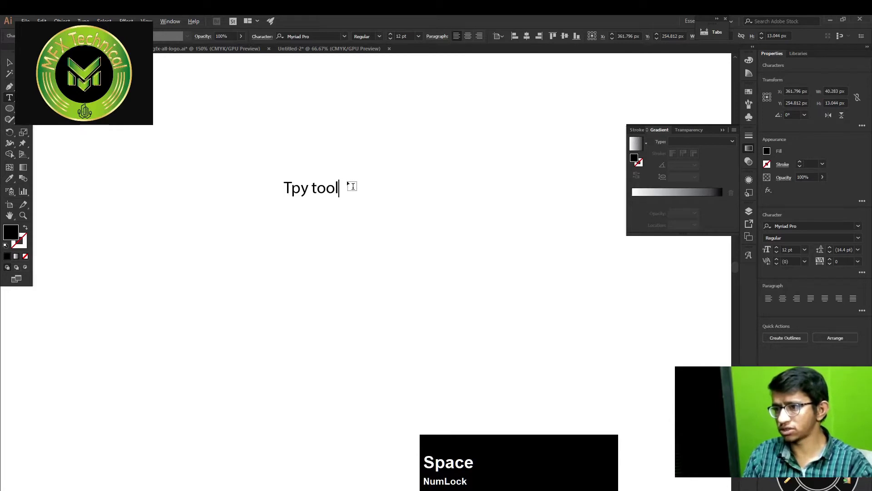
scroll(352, 186, "up", 1, "alt")
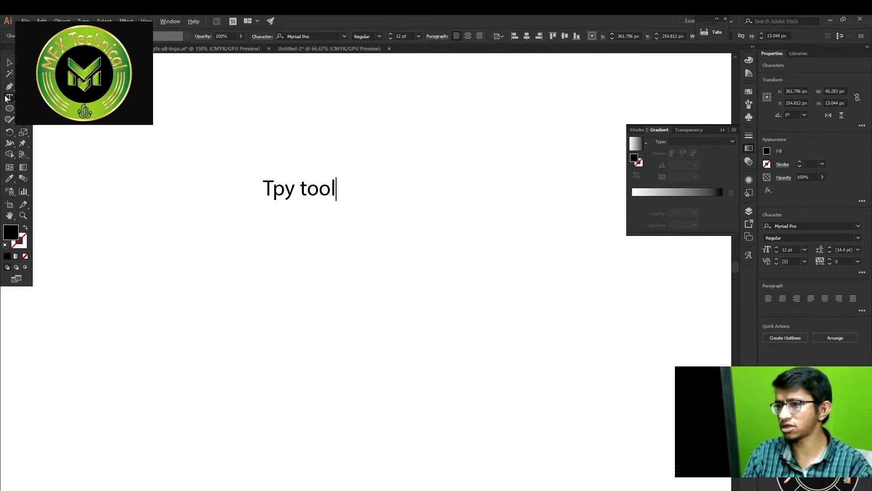
Stretch the "Tpy tool" text horizontally to a width of about 52 px, keeping its height.
left_click(9, 62)
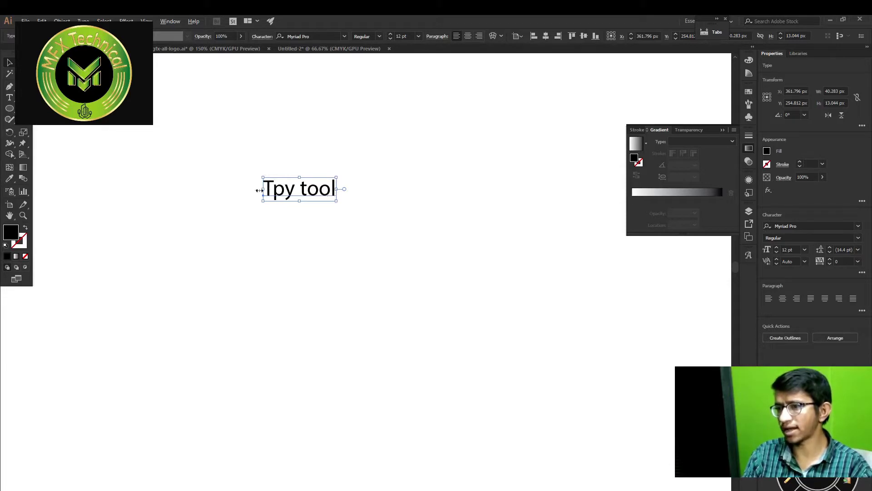
scroll(268, 194, "up", 3)
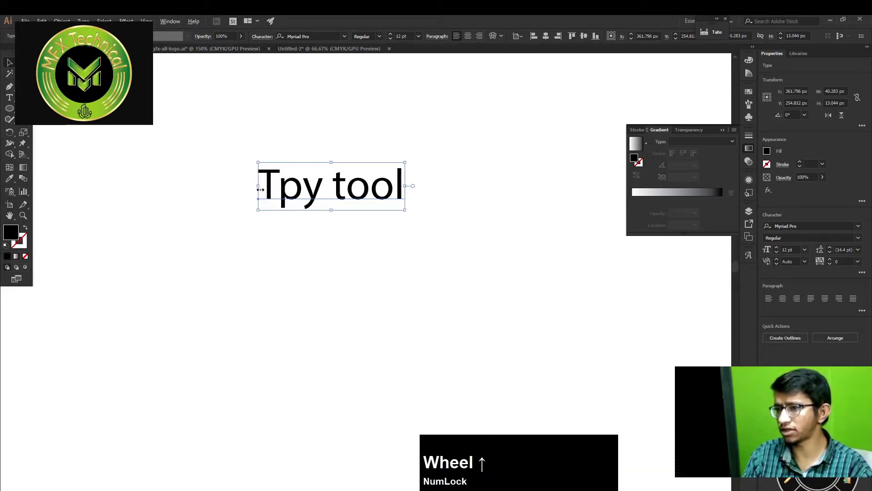
left_click_drag(260, 187, 214, 187)
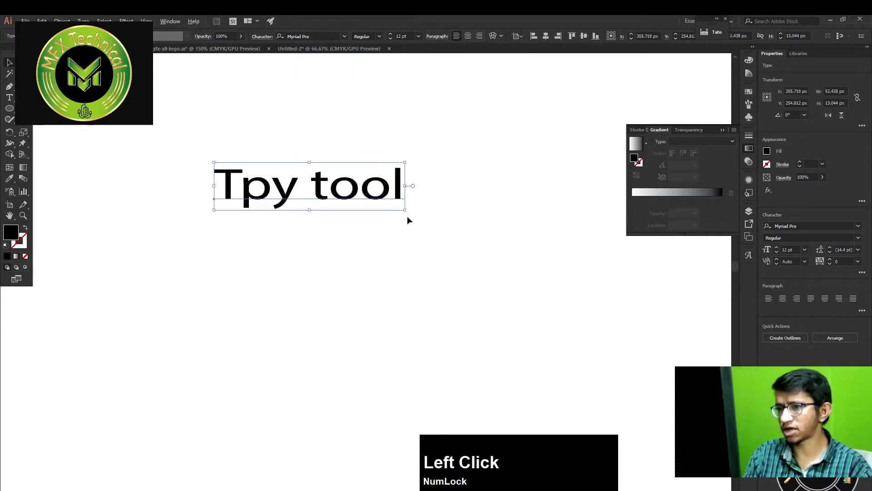
left_click_drag(407, 211, 429, 245)
key("ctrl+z")
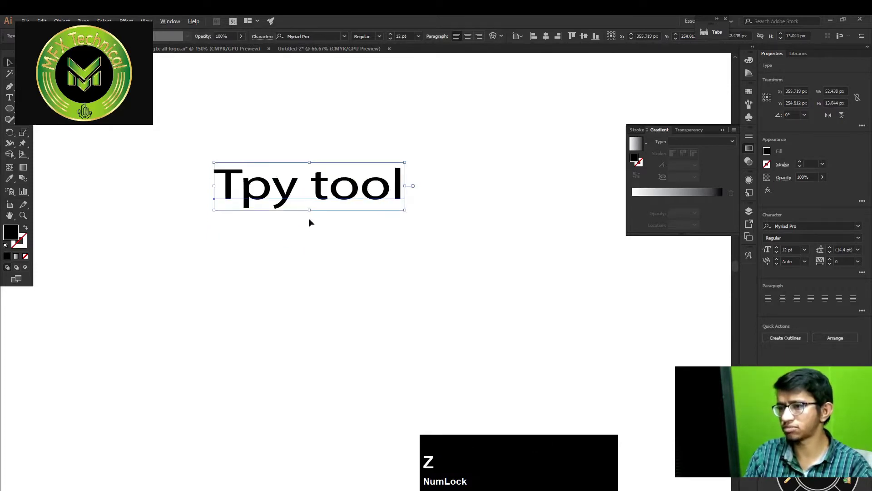
left_click_drag(309, 218, 348, 218)
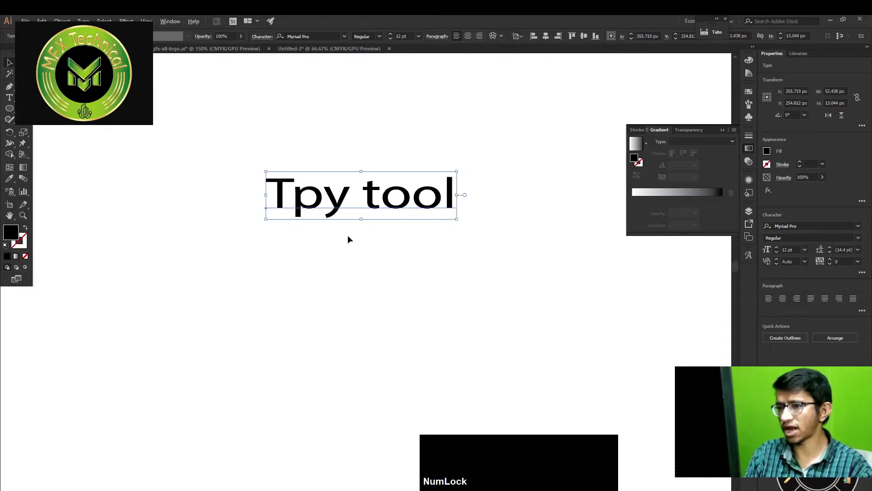
left_click(383, 208)
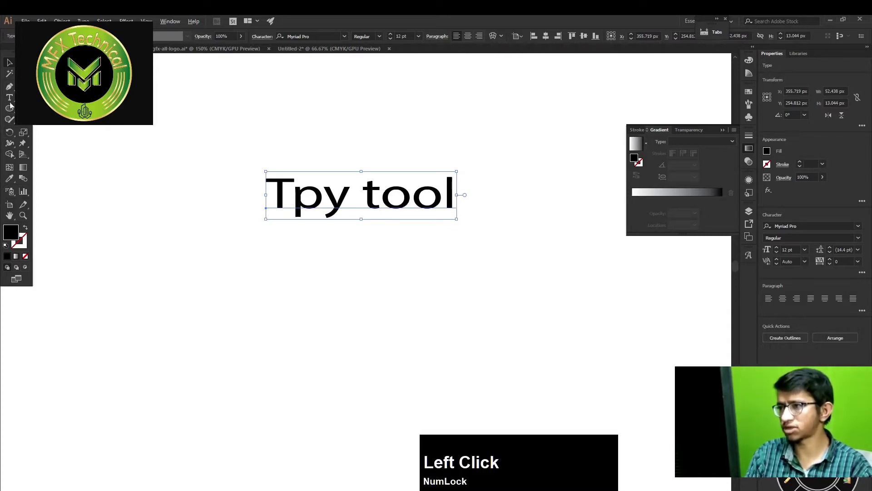
Add a second line reading "How to use tpy tool" to the text, and move the block about 6 px left and 13 px up.
left_click(9, 98)
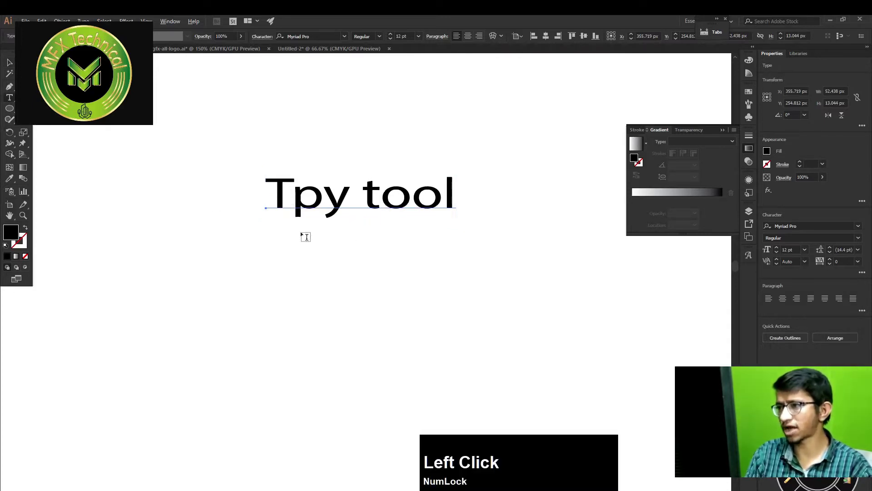
left_click(452, 197)
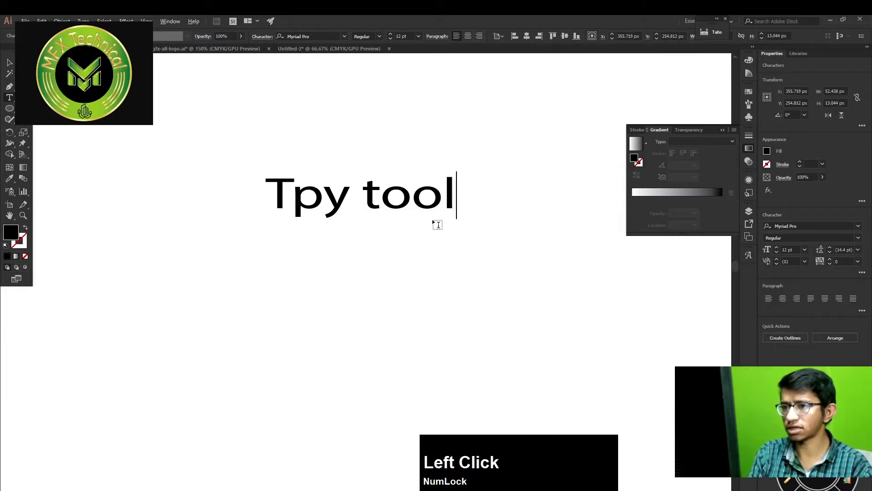
key("Return")
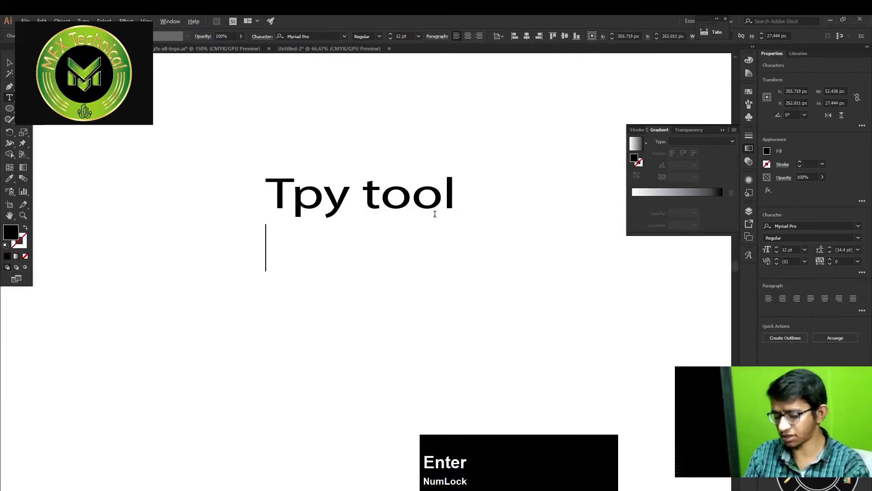
type("h")
key("BackSpace")
key("Caps_Lock")
key("Caps_Lock")
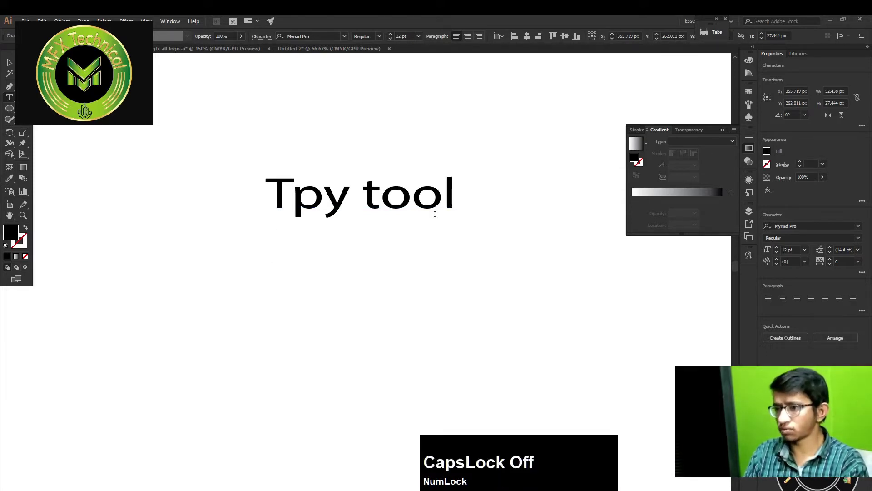
type("h")
key("BackSpace")
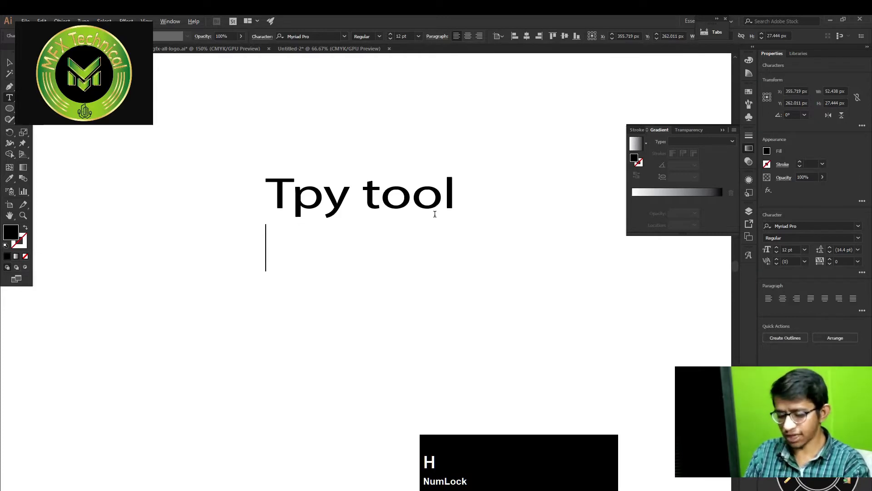
type("How")
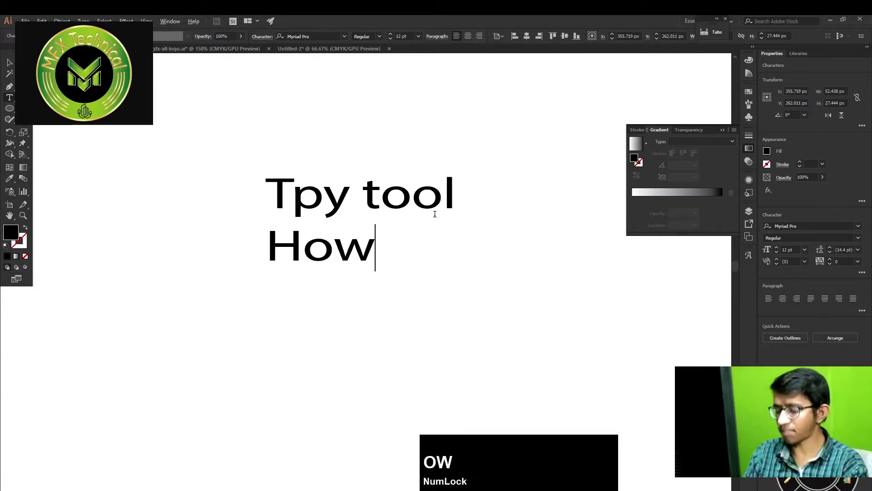
type(" to")
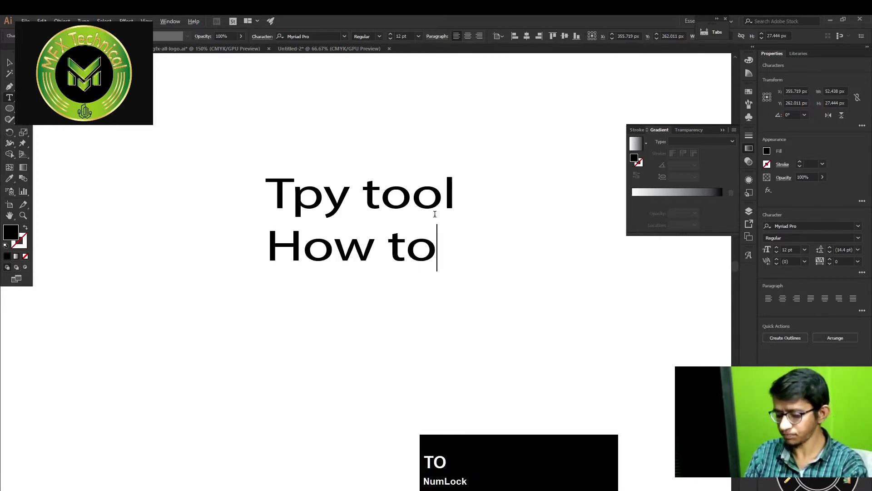
type(" use ")
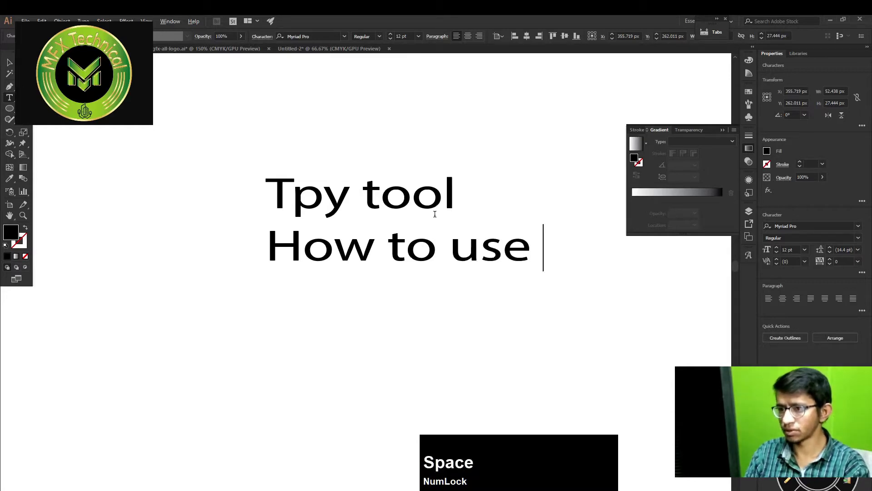
type("tpy ")
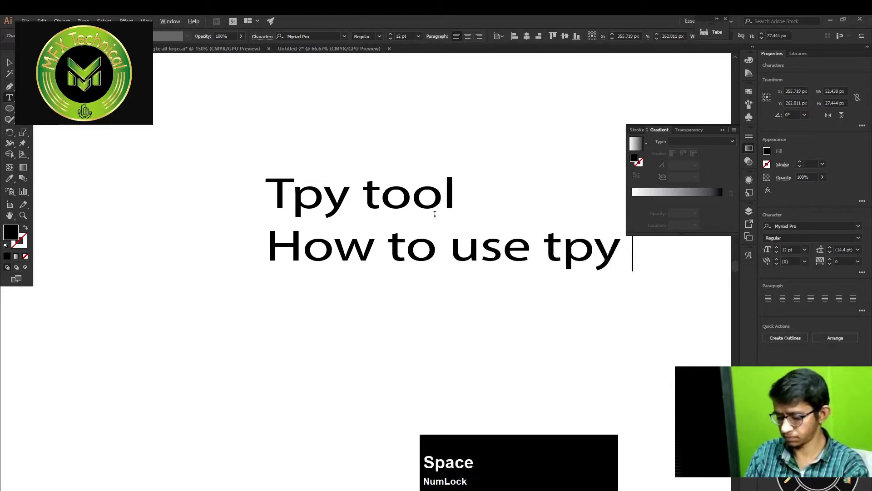
type("tool")
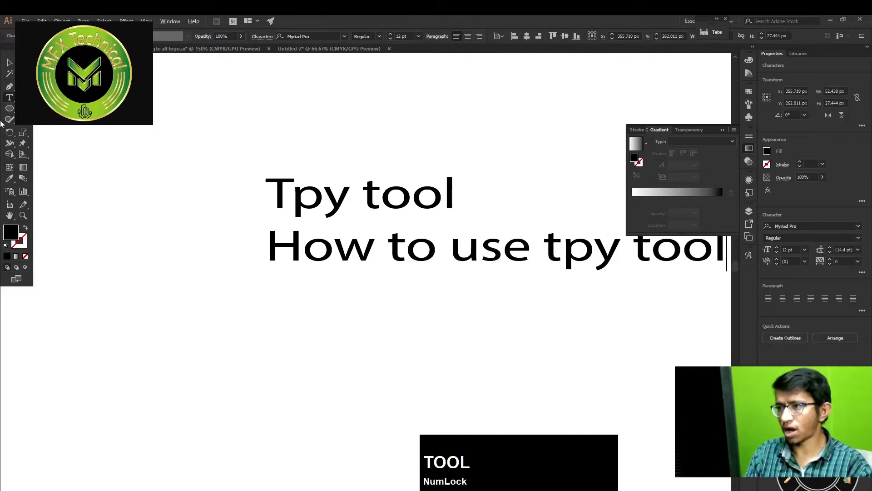
left_click(9, 62)
left_click_drag(397, 247, 337, 255)
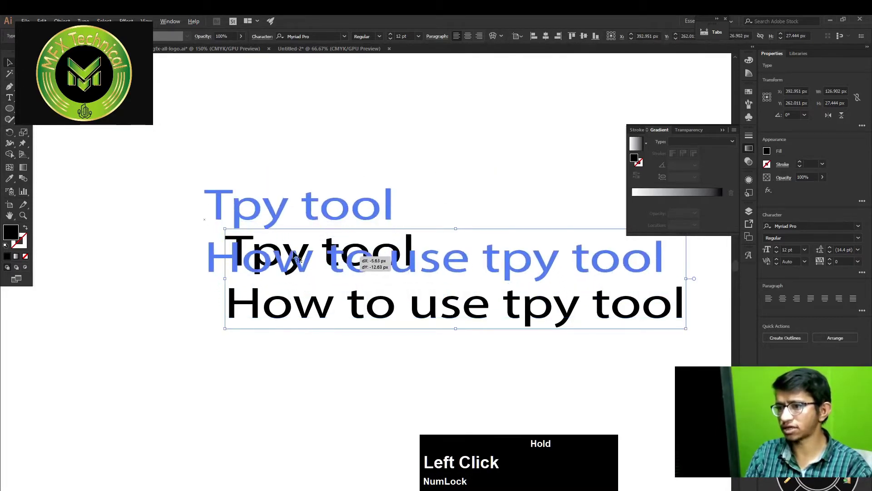
Place a separate "Lorem ipsum" placeholder text below the two-line text and shift it slightly left.
left_click(9, 97)
left_click(245, 342)
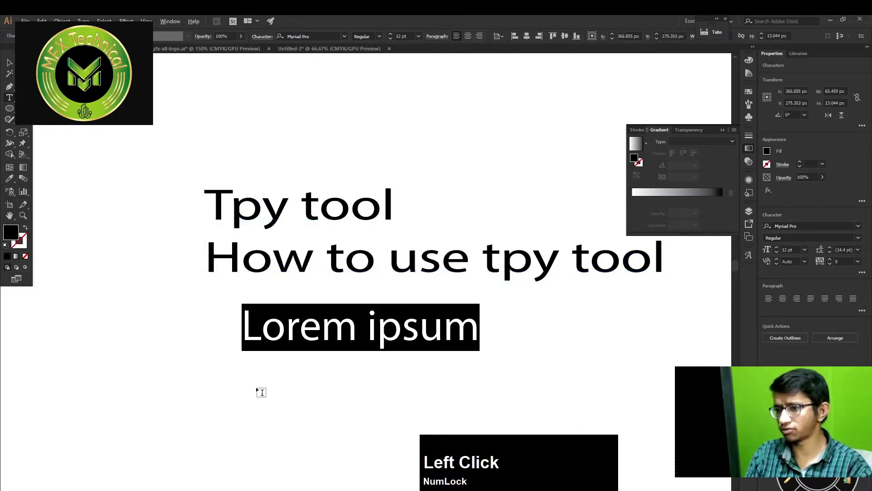
left_click(9, 63)
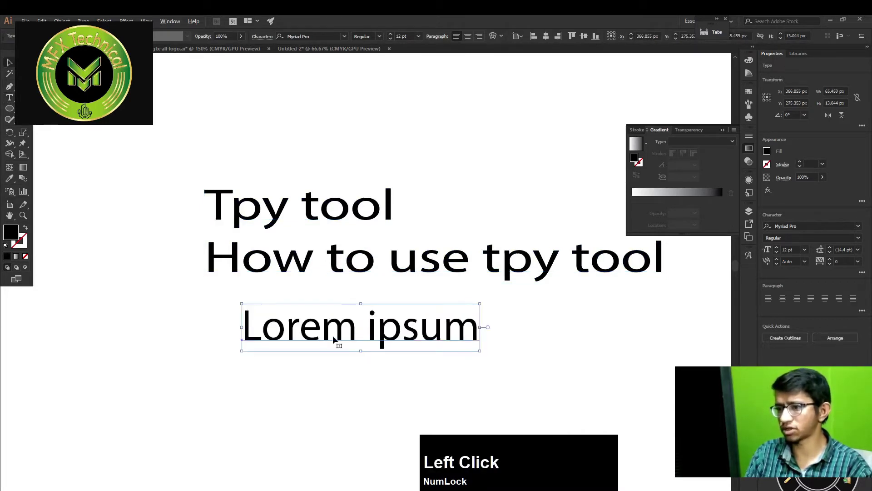
left_click_drag(334, 340, 305, 338)
Nudge the "Lorem ipsum" text about 2 px down and select its entry under Layer 1 in an enlarged layer list.
key("F7")
left_click(659, 217)
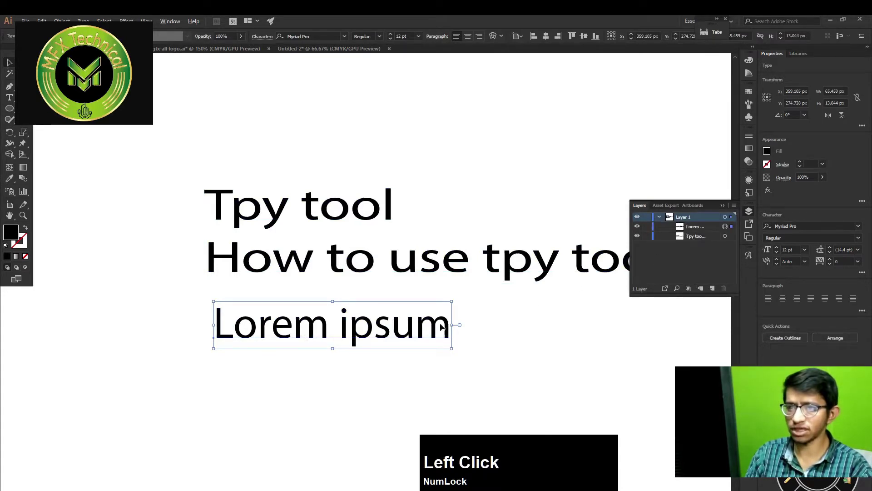
left_click_drag(425, 328, 426, 335)
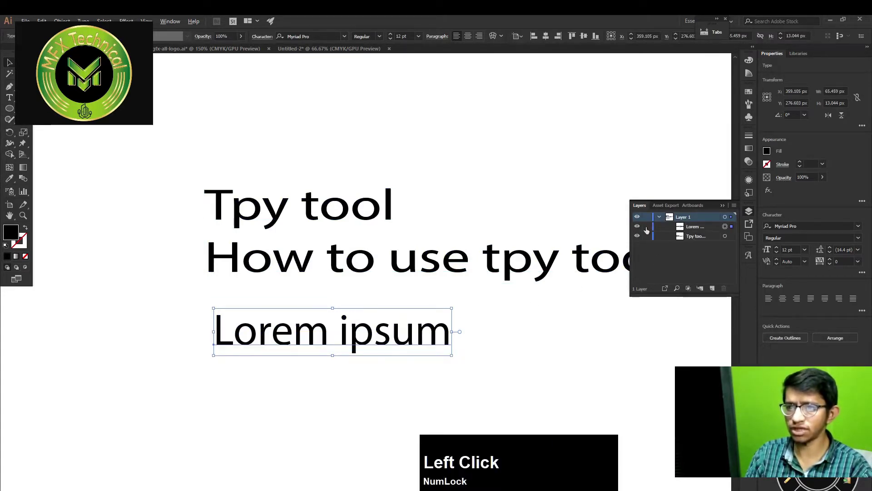
left_click(689, 227)
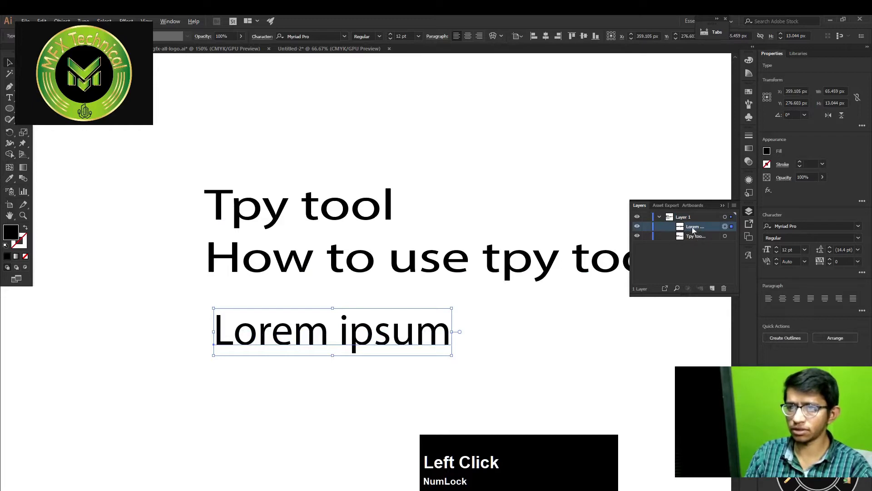
left_click_drag(681, 297, 619, 401)
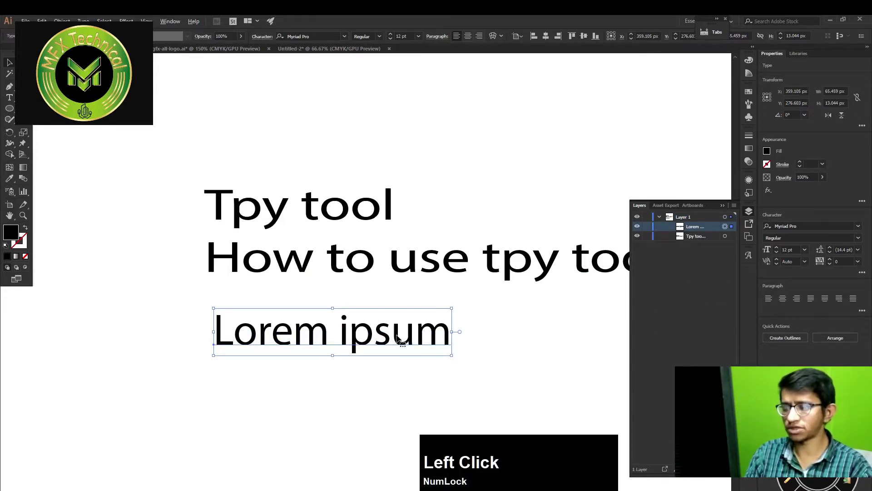
Delete the "Lorem ipsum" text and move the two-line text block left and about 13 px up.
key("Delete")
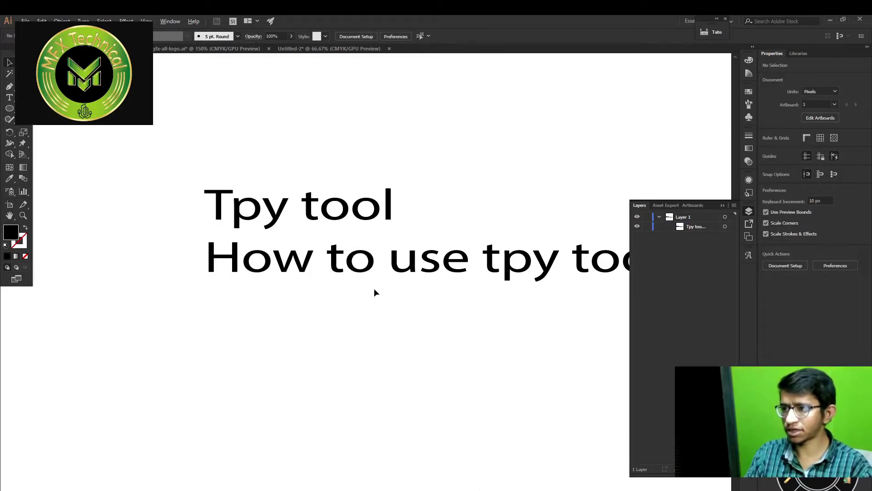
left_click_drag(372, 209, 333, 209)
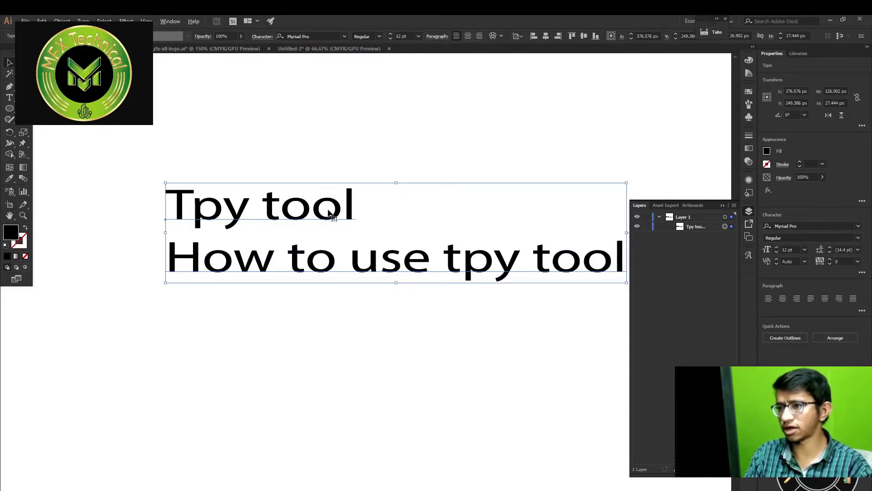
left_click_drag(330, 212, 309, 165)
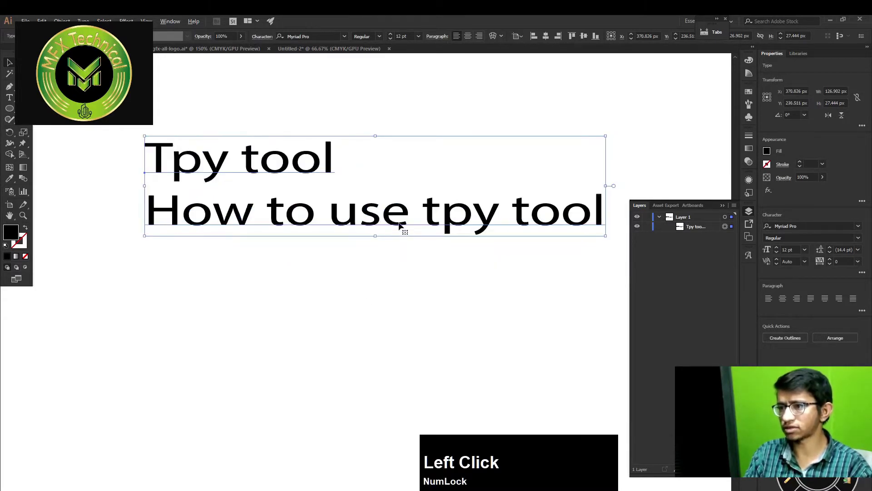
key("space")
left_click_drag(373, 218, 435, 310)
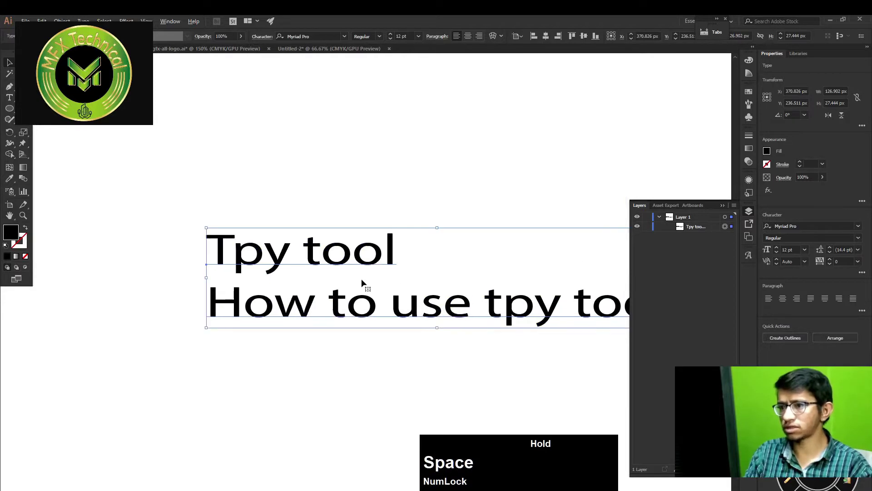
key("space")
left_click_drag(311, 264, 271, 260)
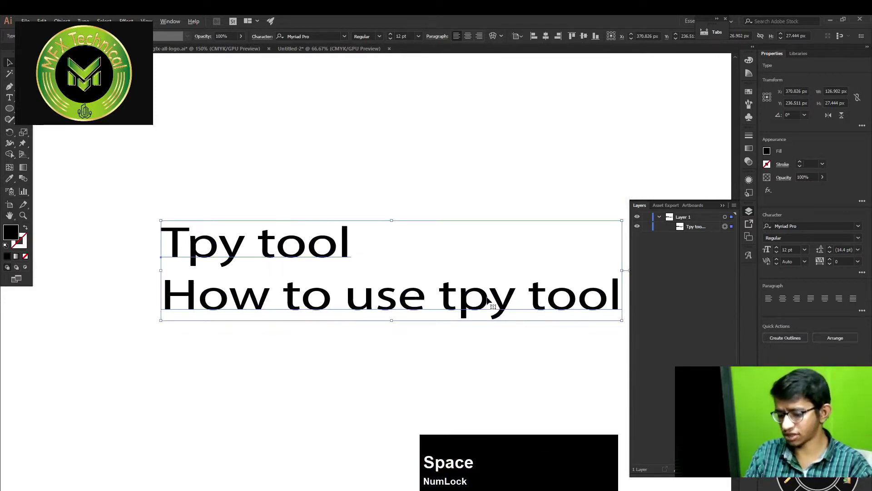
Remove the line "How to use tpy tool" from the text and move the remaining "Tpy tool" text about 4 px up.
key("t")
left_click_drag(618, 292, 169, 297)
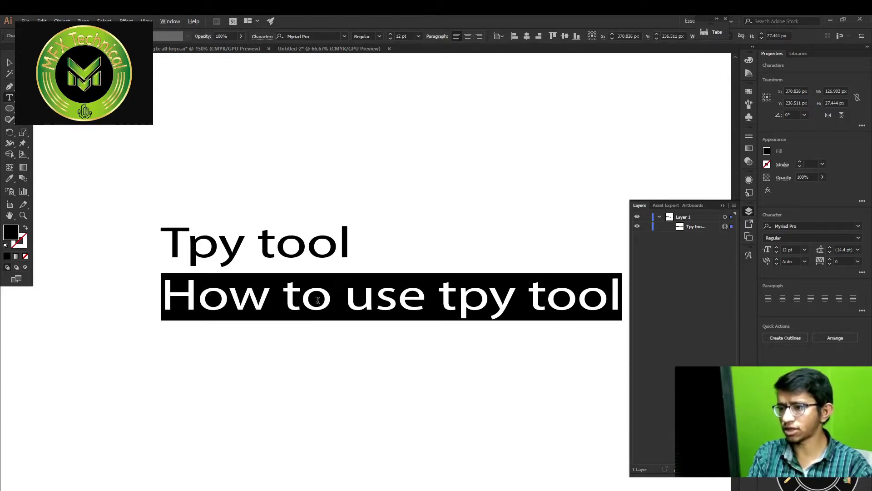
key("BackSpace")
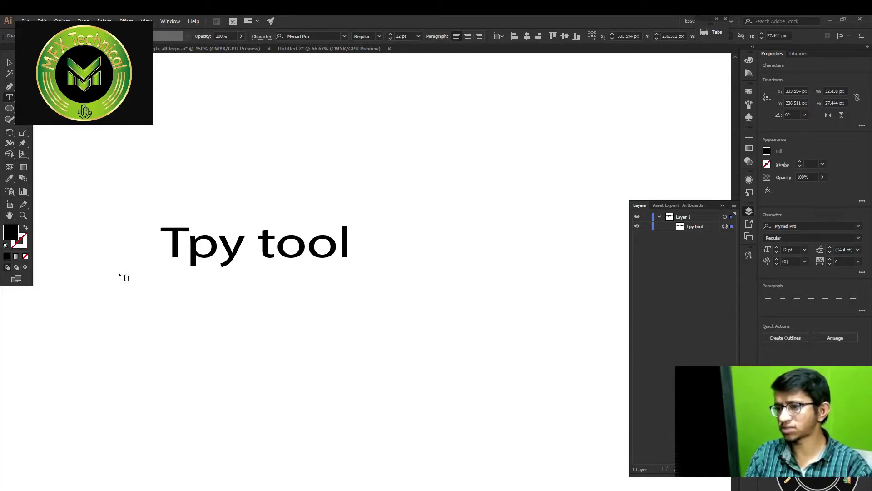
key("BackSpace")
left_click(10, 63)
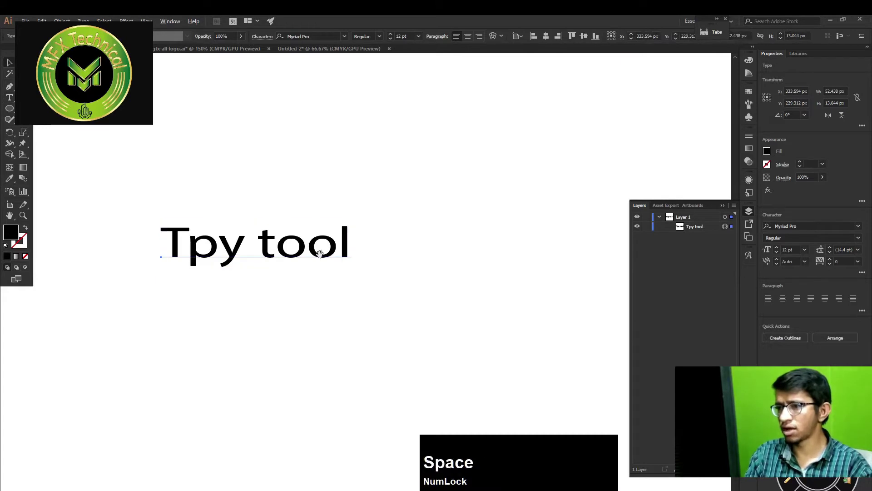
left_click_drag(356, 267, 374, 279)
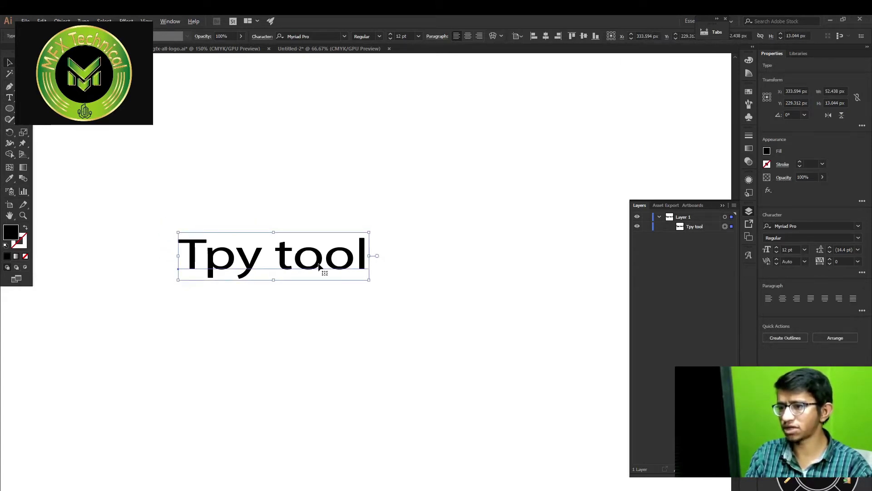
left_click_drag(319, 267, 324, 251)
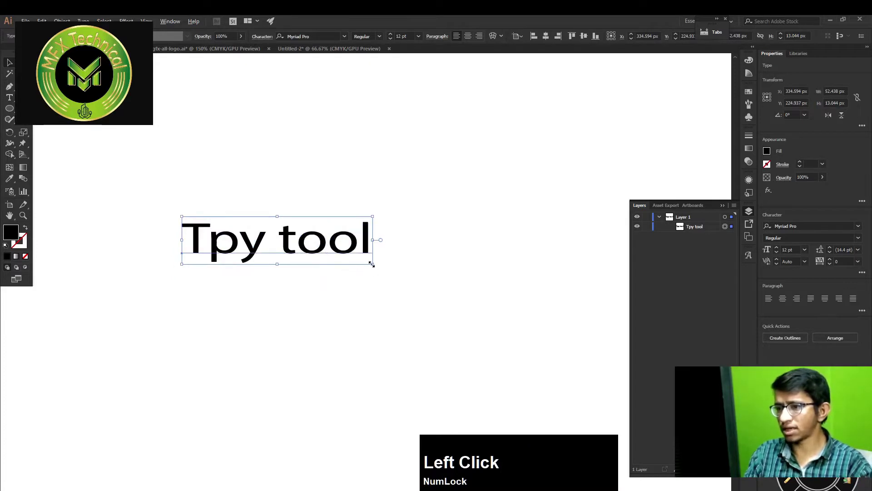
Try scaling the "Tpy tool" text non-proportionally to about 81 px wide and 25 px high, and undo the scaling.
left_click_drag(373, 263, 460, 306)
key("space")
left_click_drag(405, 286, 426, 298)
scroll(407, 302, "up", 2, "alt")
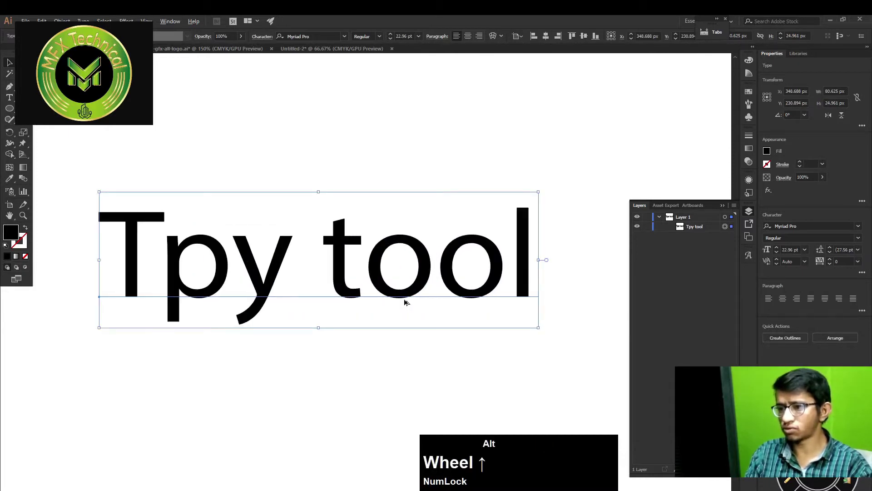
scroll(407, 302, "down", 2, "alt")
key("space")
left_click_drag(440, 299, 432, 293)
key("ctrl+z")
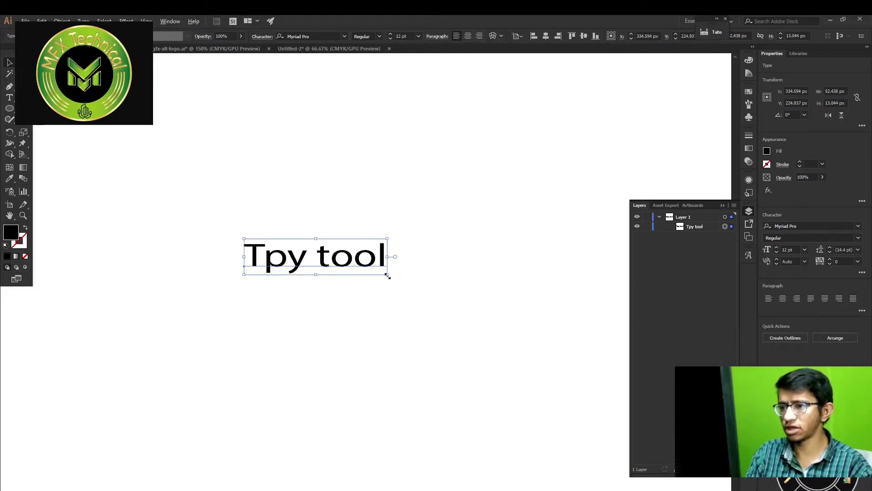
Scale the "Tpy tool" text proportionally to about 116 × 29 px and move it to about X 340 px, Y 207 px.
key("shift")
left_click_drag(387, 276, 561, 342)
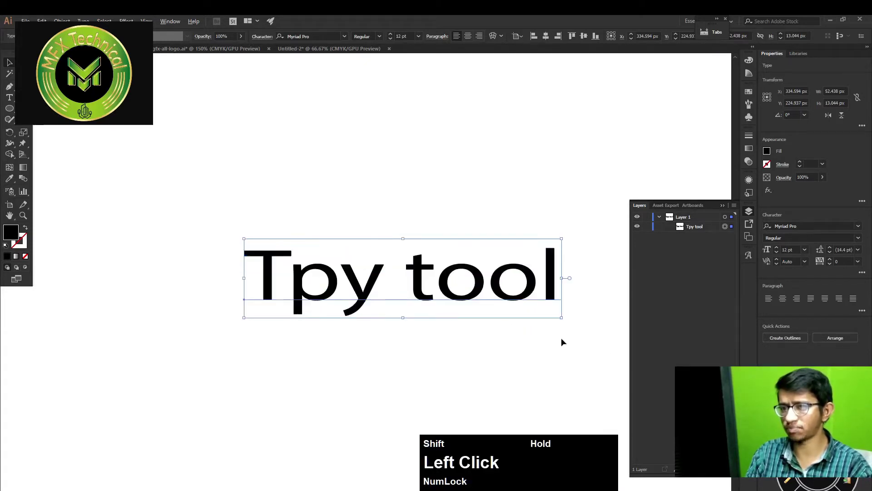
left_click_drag(475, 289, 420, 232)
key("space")
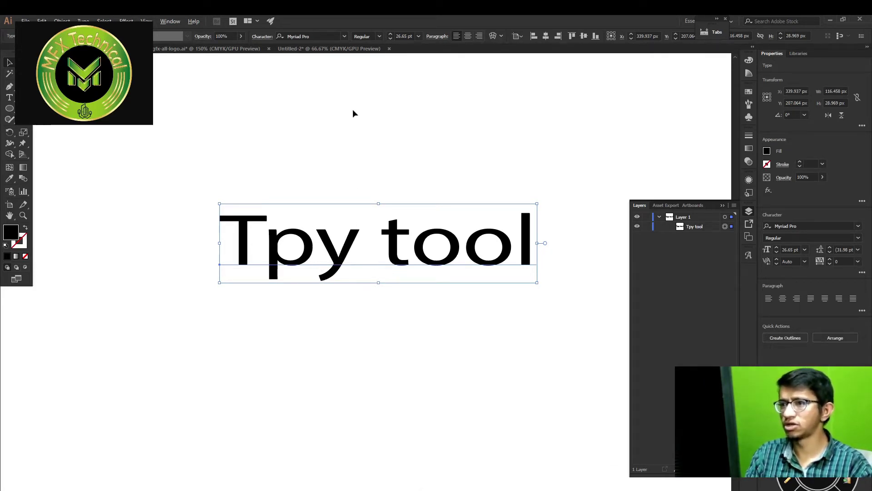
Change the text's font to Radiant Bold Condensed Regular and check which font styles it offers.
key("F10")
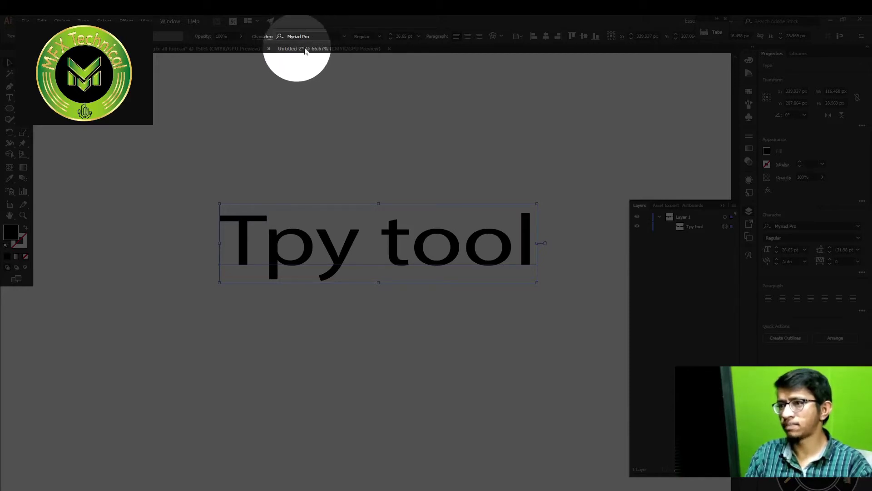
left_click(344, 40)
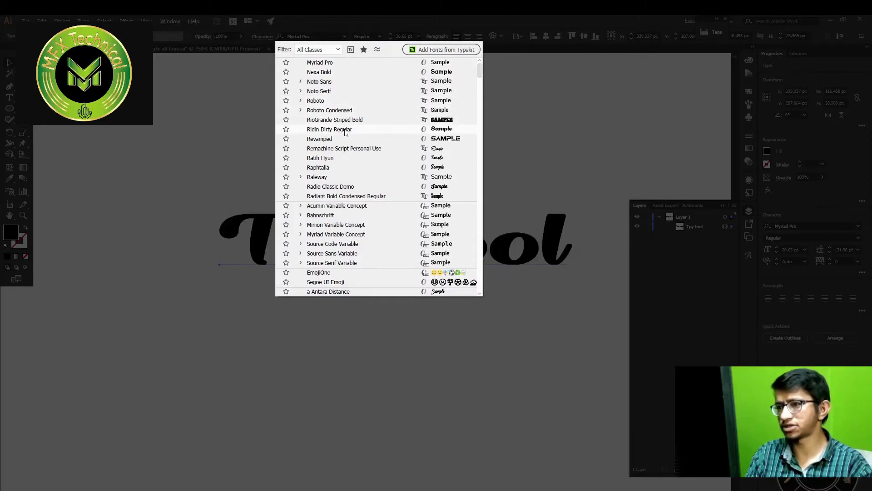
left_click(344, 180)
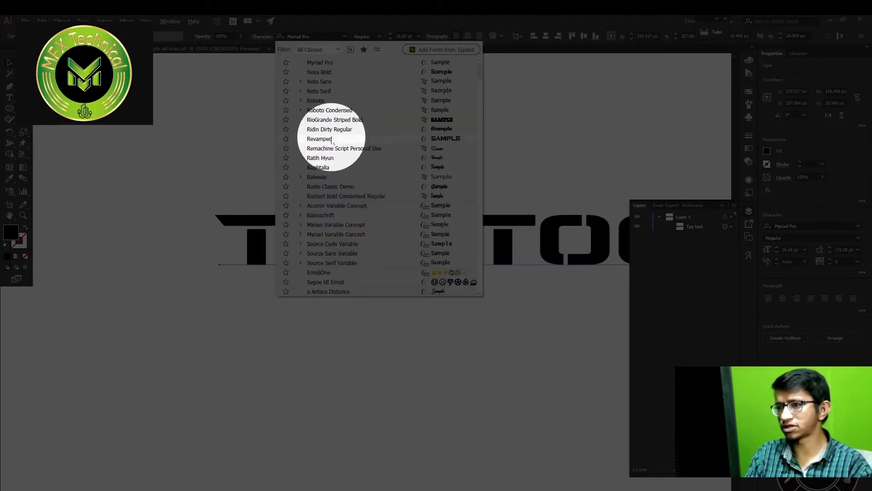
left_click(325, 195)
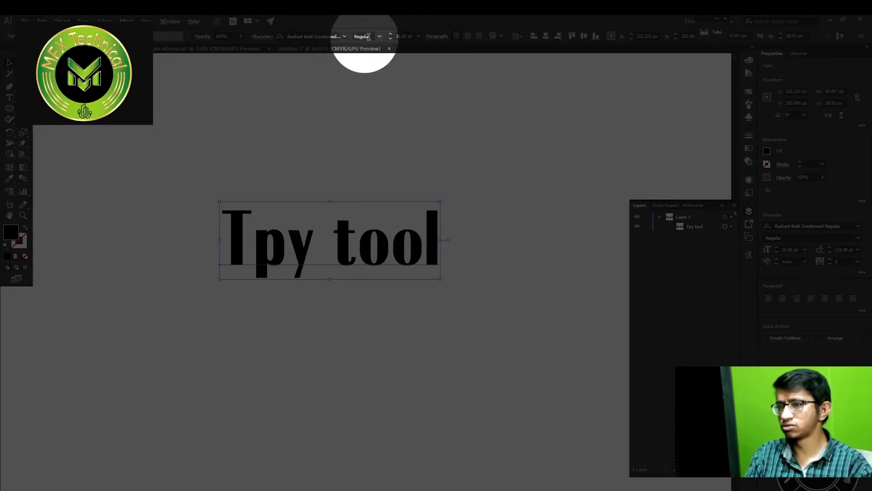
left_click(380, 37)
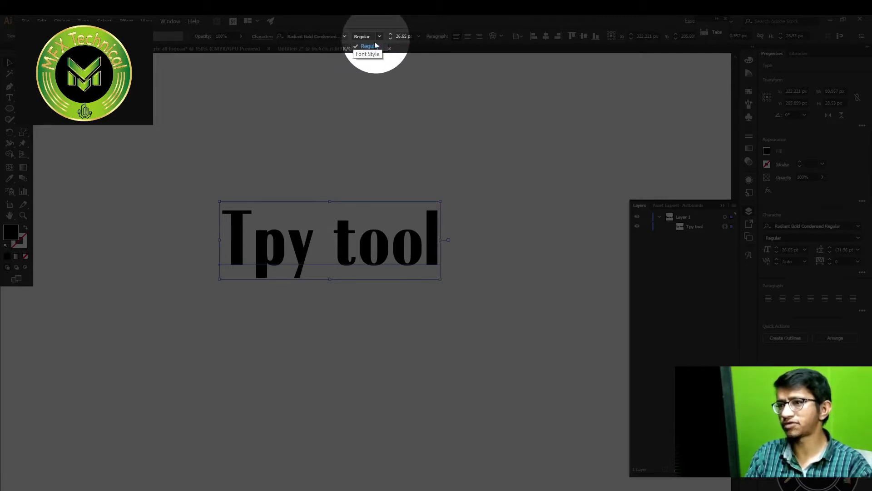
Set the "Tpy tool" text's font to Noto Sans with the Bold Italic style.
left_click(344, 36)
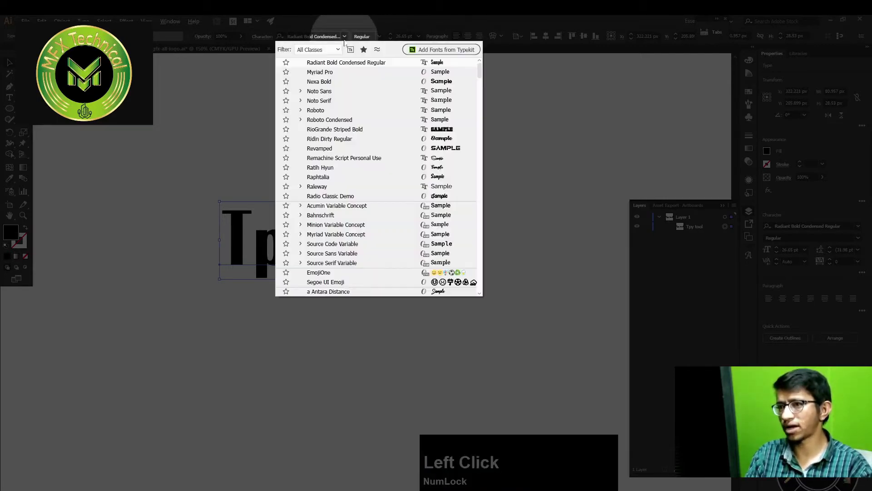
left_click(319, 91)
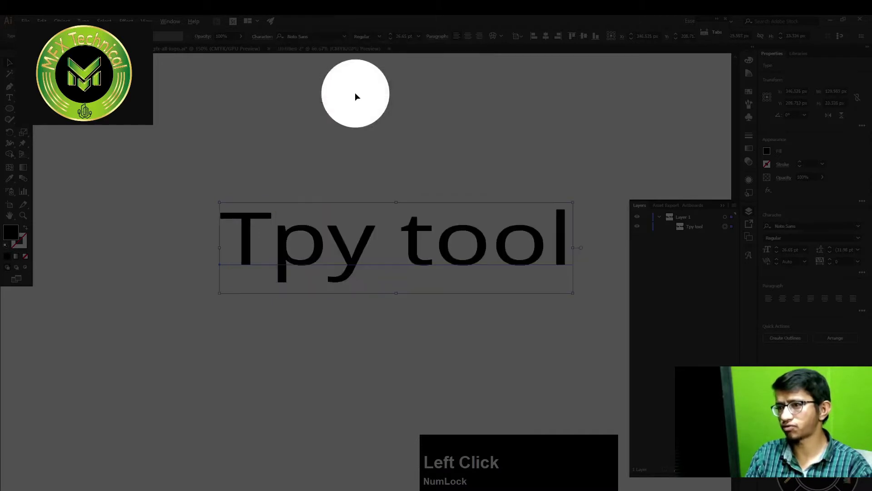
left_click(380, 36)
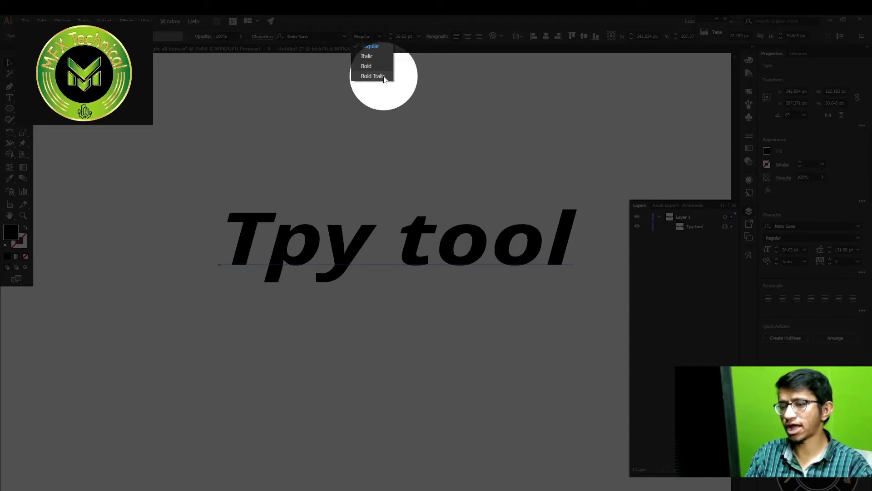
left_click(379, 76)
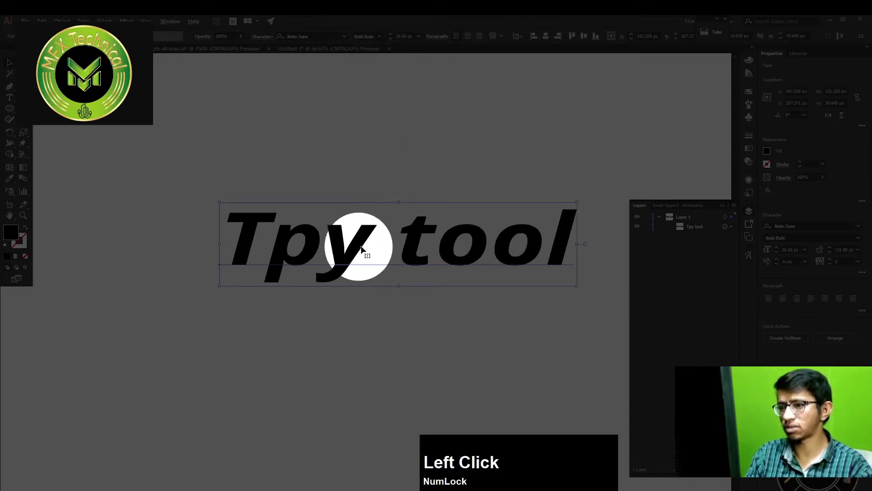
Move the "Tpy tool" text about 18 px left and 32 px up.
key("F12")
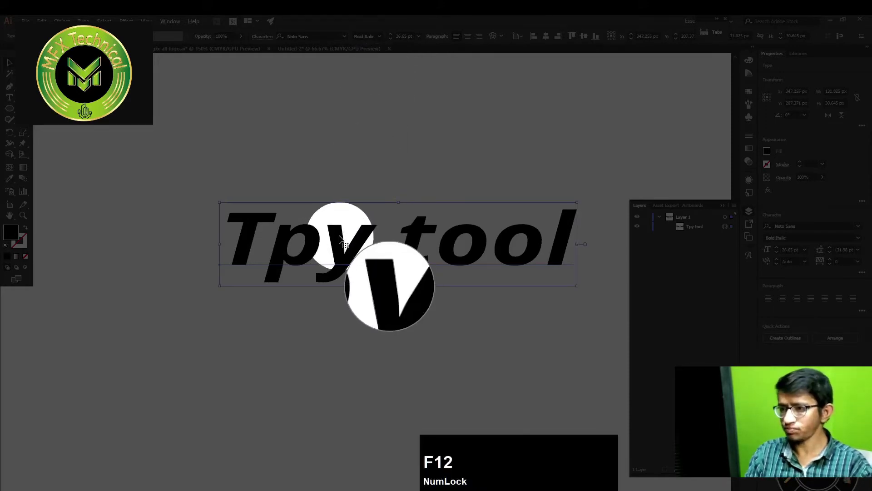
key("F10")
left_click(332, 241)
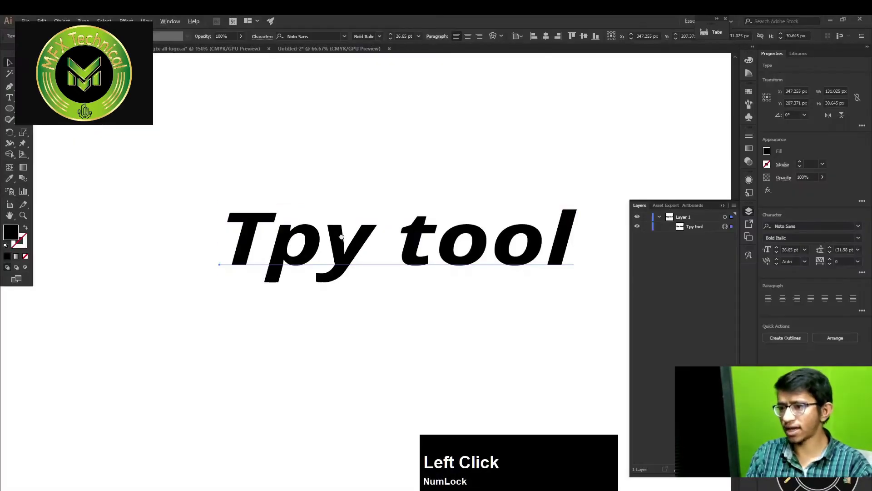
left_click_drag(346, 237, 315, 235)
left_click(327, 236)
scroll(338, 237, "down", 1)
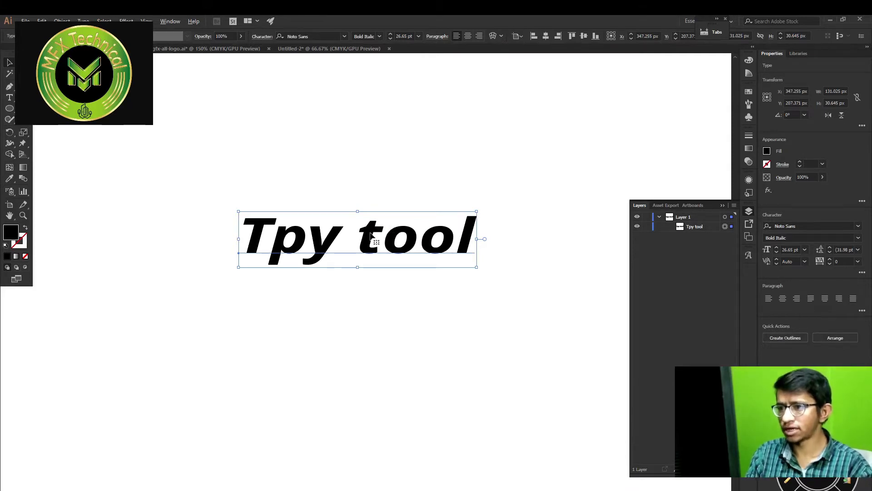
left_click_drag(370, 234, 337, 176)
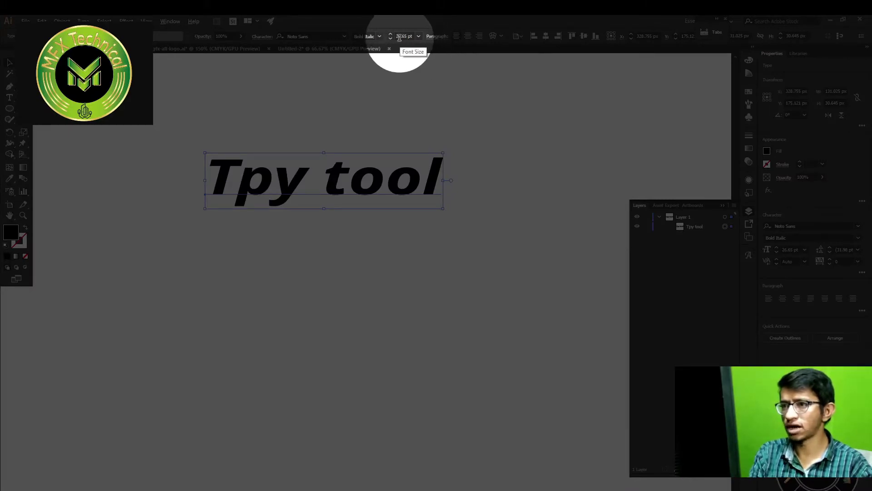
Set the "Tpy tool" text's font size to 26 pt.
key("F12")
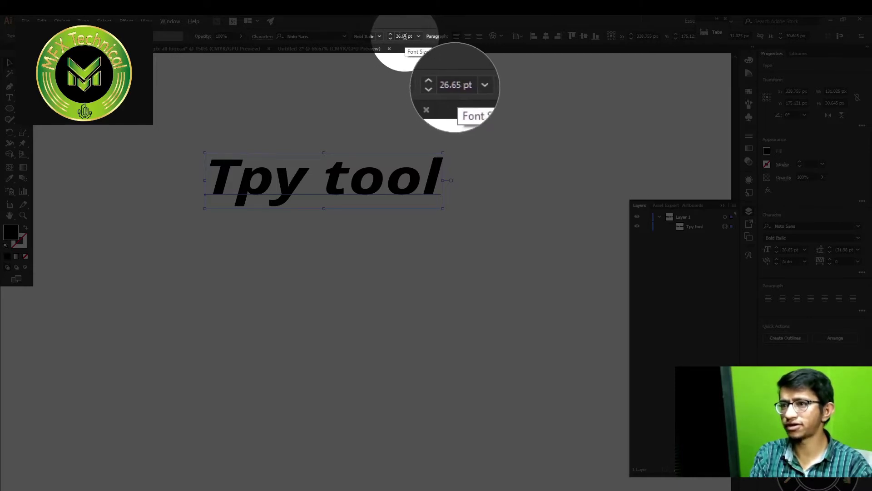
left_click(405, 37)
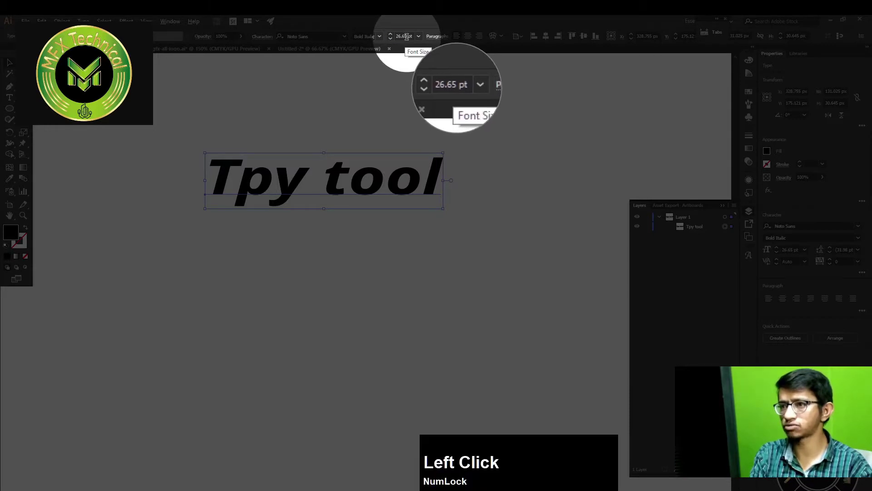
key("BackSpace")
key("BackSpace")
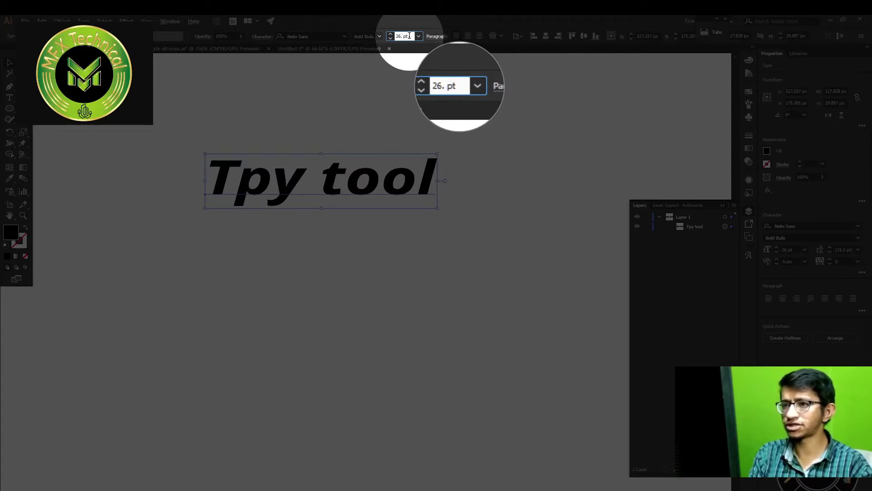
key("Return")
Choose the preset font size of 18 pt for the "Tpy tool" text.
left_click(418, 36)
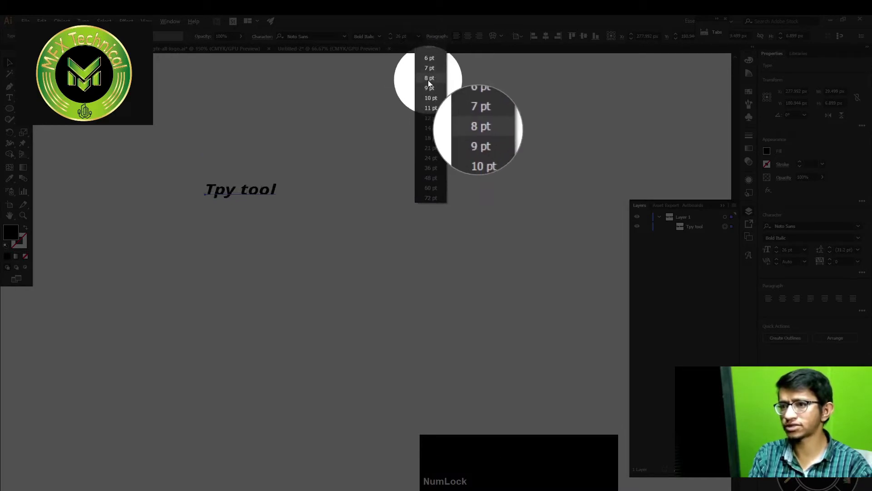
left_click(431, 139)
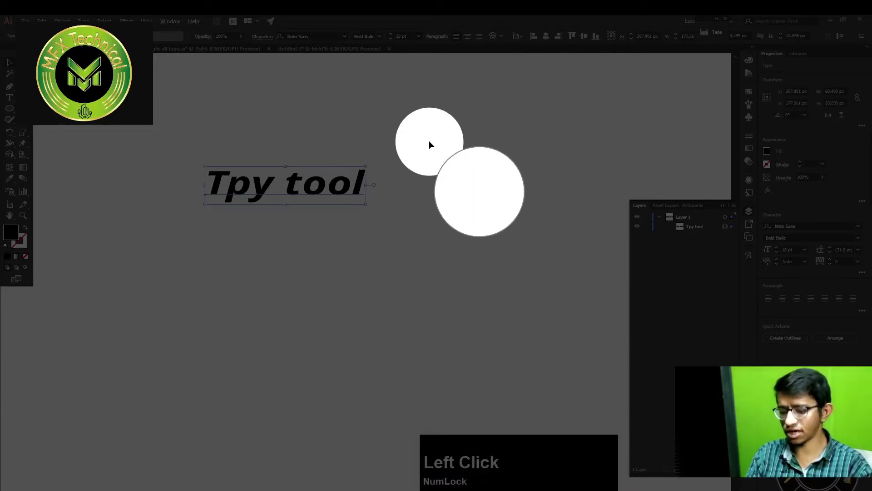
Preview an arc-shaped envelope warp on the "Tpy tool" text without applying it.
key("F9")
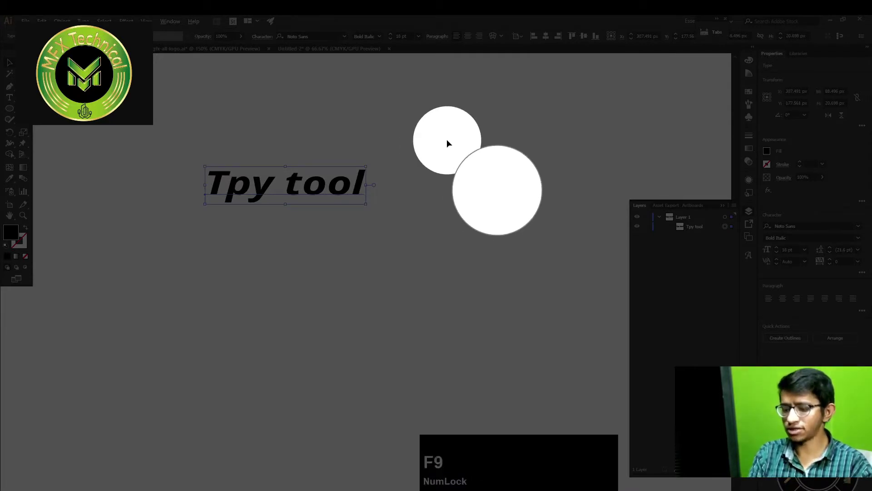
key("F10")
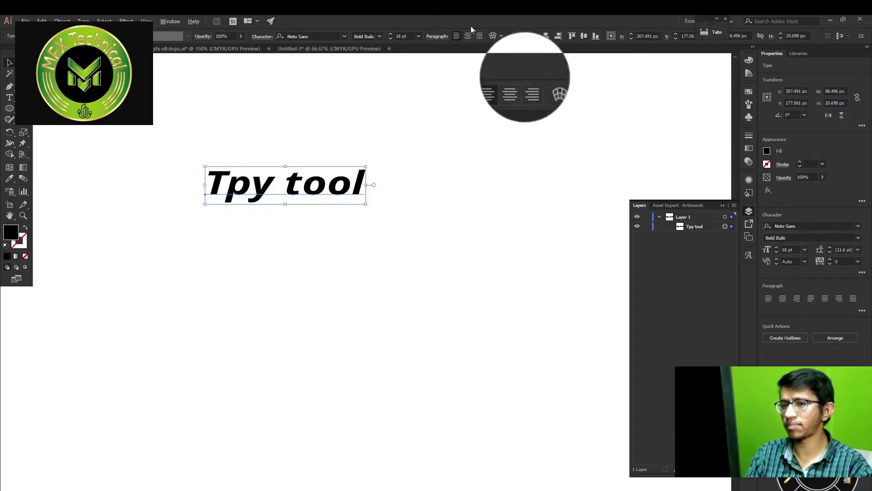
left_click(492, 38)
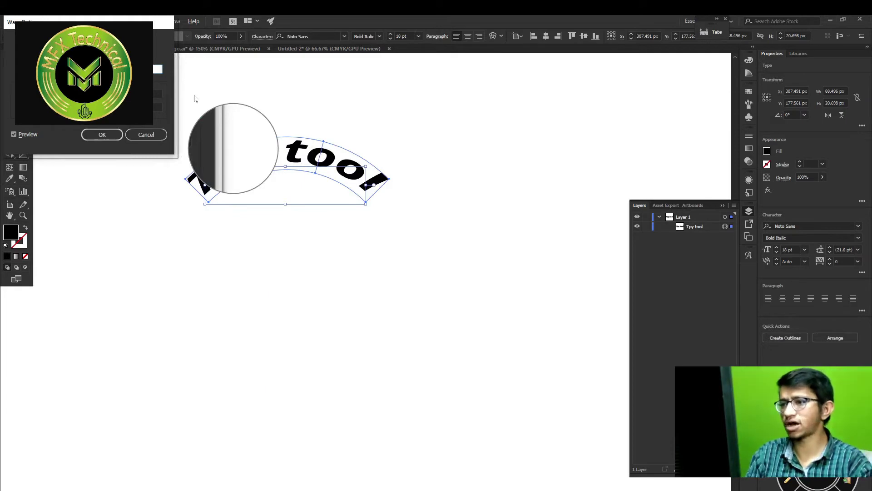
left_click(132, 136)
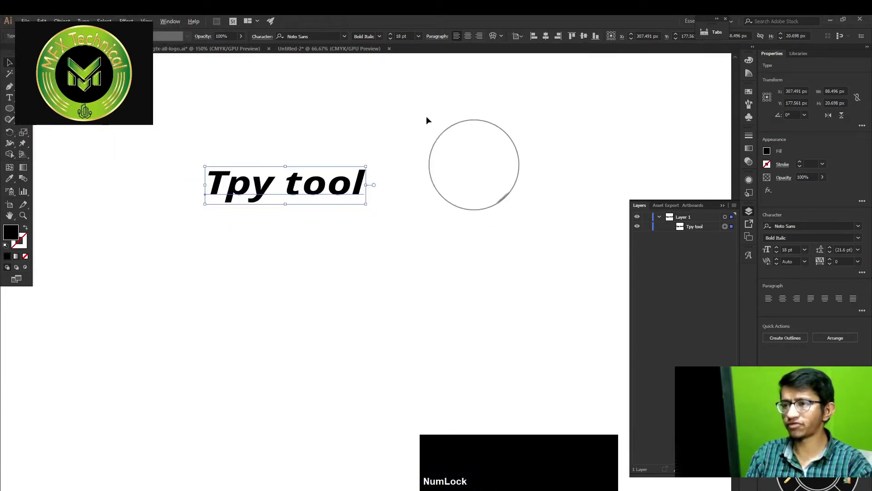
Center the "Tpy tool" text horizontally and vertically on the artboard.
key("space")
left_click_drag(338, 182, 354, 196)
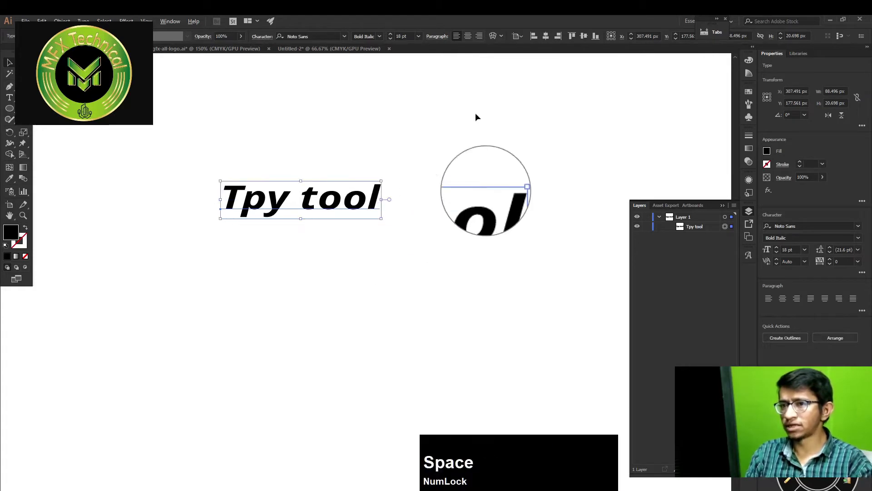
left_click(546, 38)
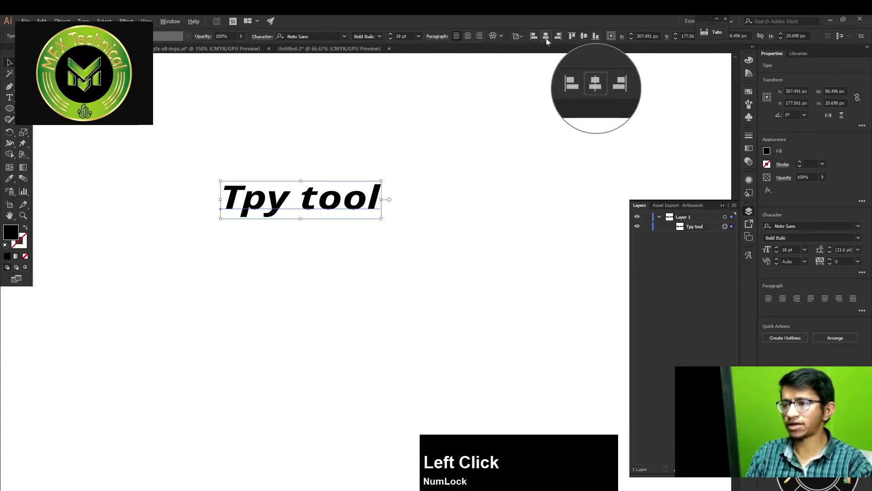
left_click(584, 37)
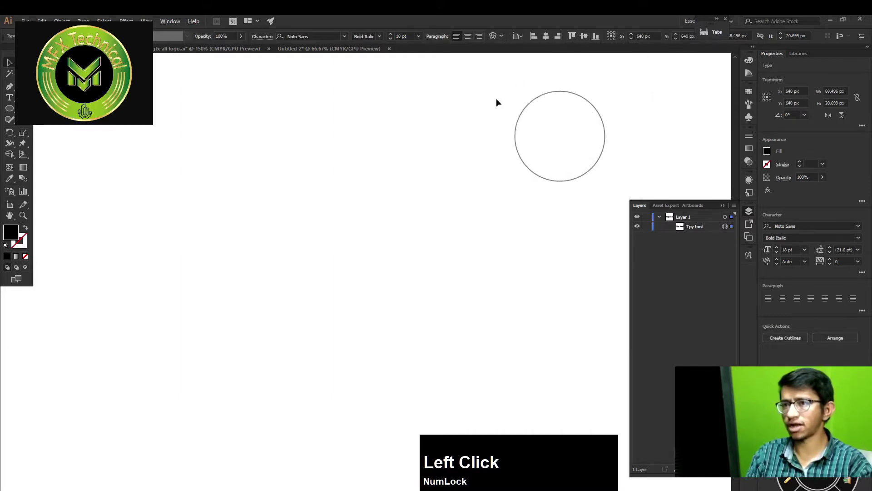
scroll(486, 122, "down", 1)
left_click_drag(530, 238, 315, 209)
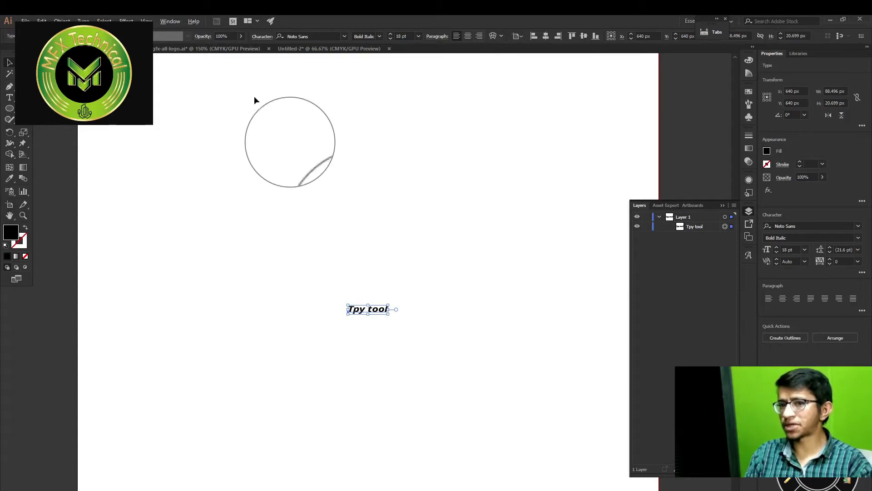
Show the floating Character settings and place them on the canvas beside the "Tpy tool" text.
left_click(165, 21)
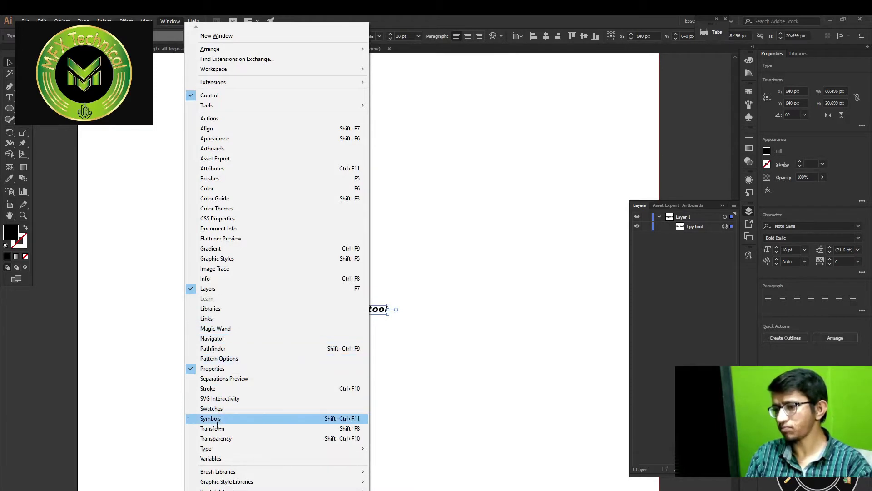
mouse_move(235, 449)
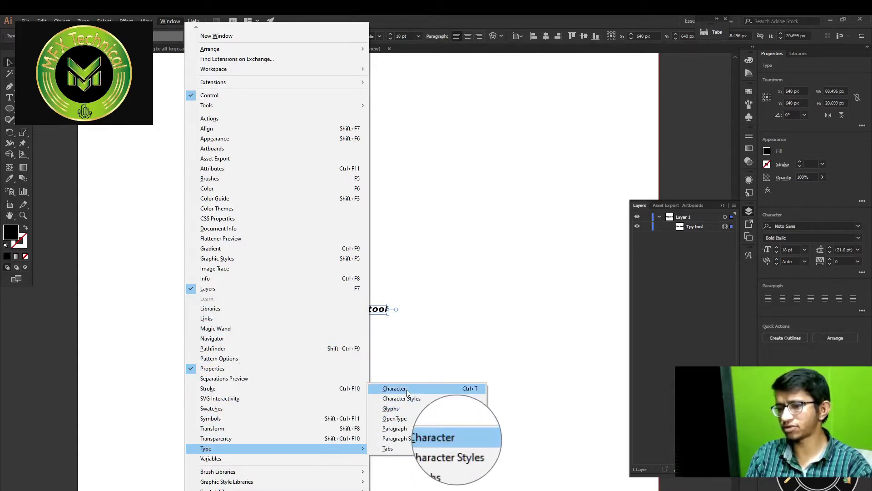
left_click(472, 389)
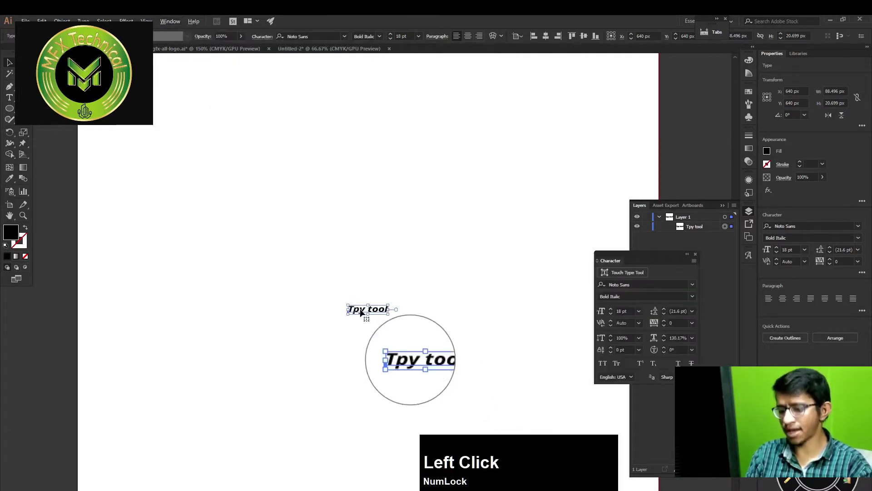
key("F12")
left_click_drag(375, 324, 355, 317)
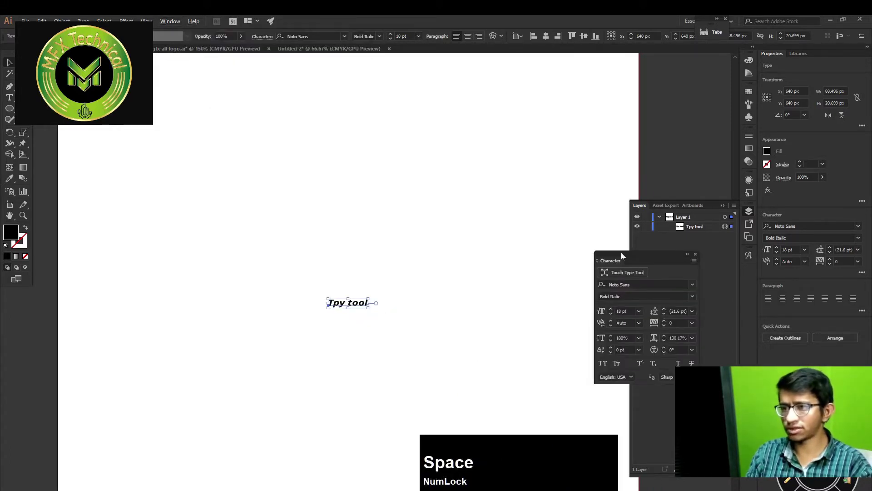
left_click_drag(620, 256, 164, 87)
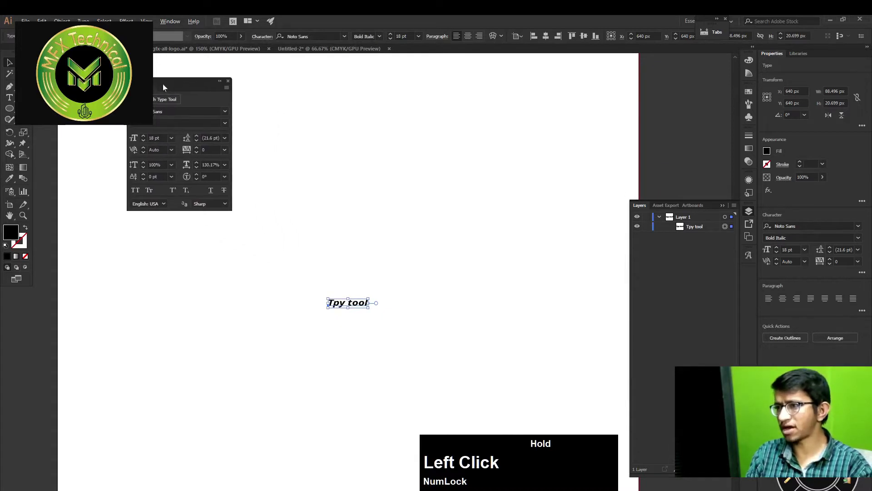
left_click(177, 121)
left_click(290, 154)
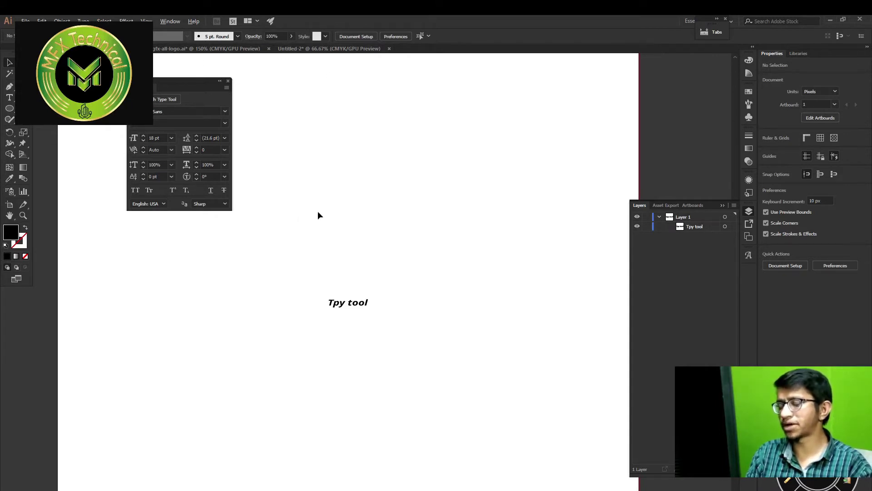
left_click_drag(173, 89, 182, 263)
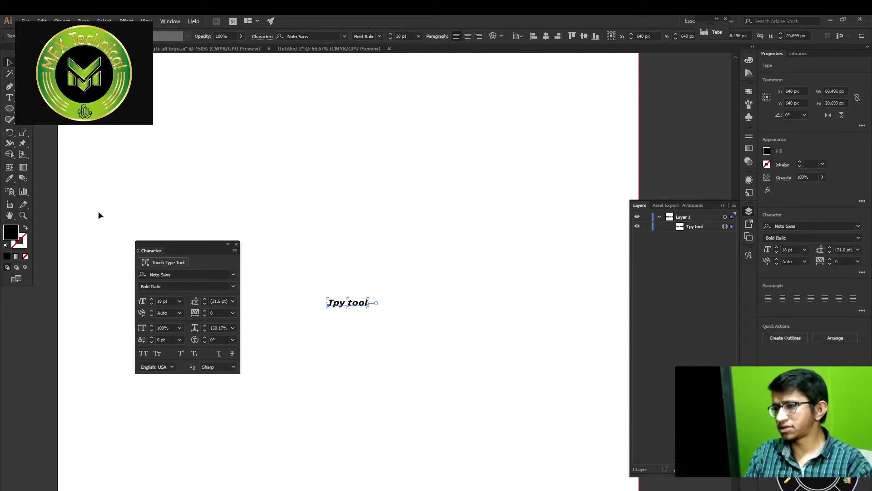
right_click(9, 99)
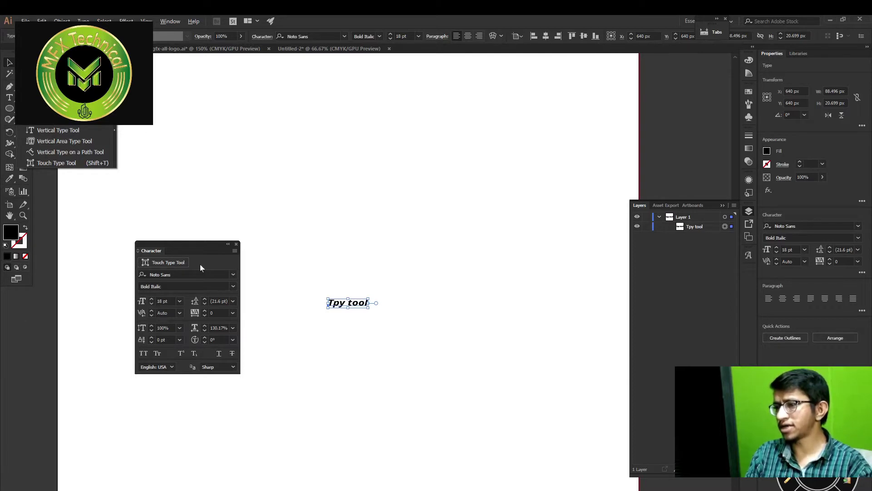
left_click(173, 264)
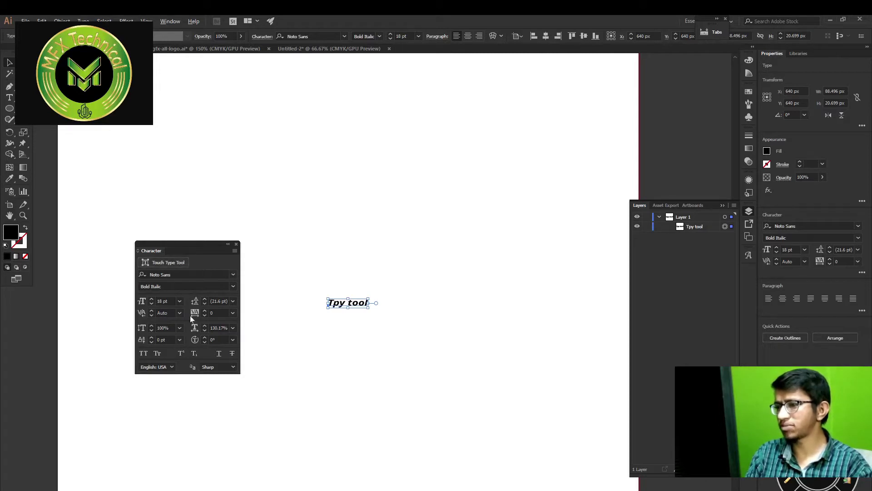
left_click_drag(178, 249, 180, 221)
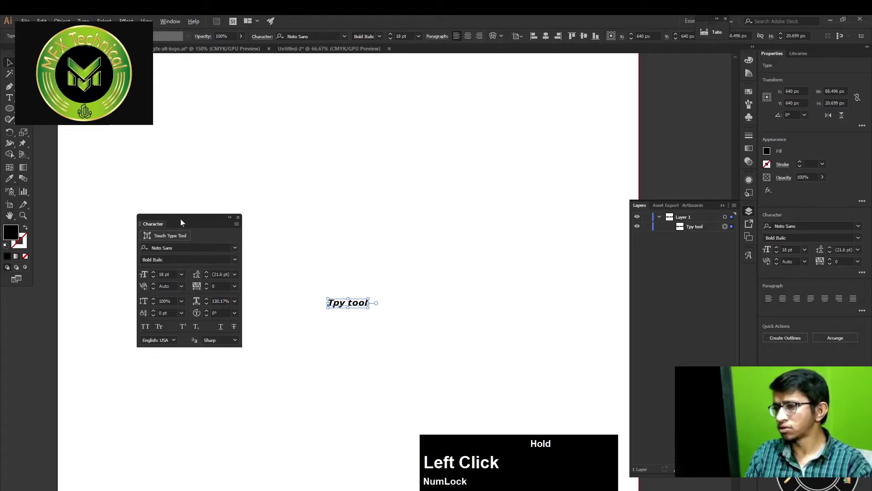
Increase the "Tpy tool" text's font size in 1 pt increments to 24 pt.
scroll(218, 356, "up", 1, "alt")
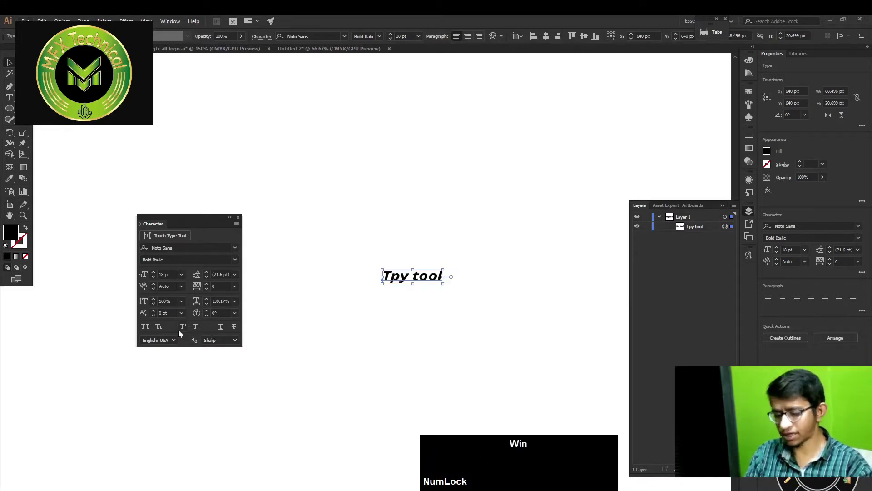
key("super+plus")
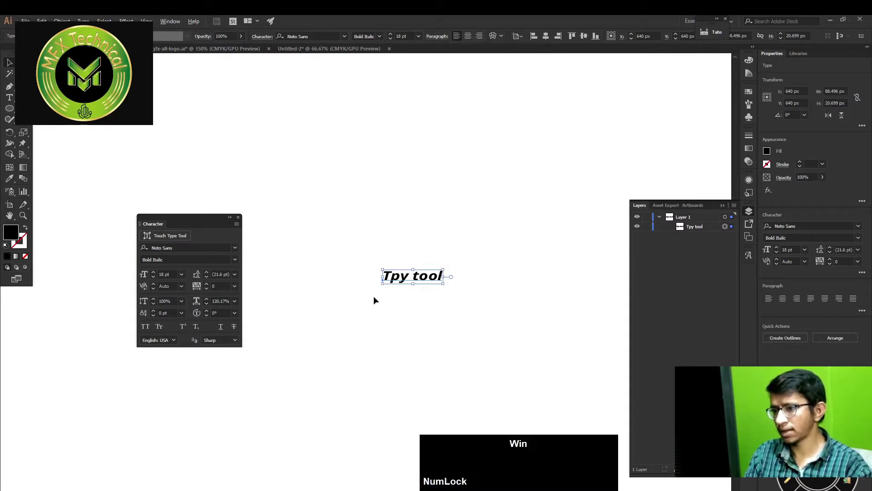
key("super+plus")
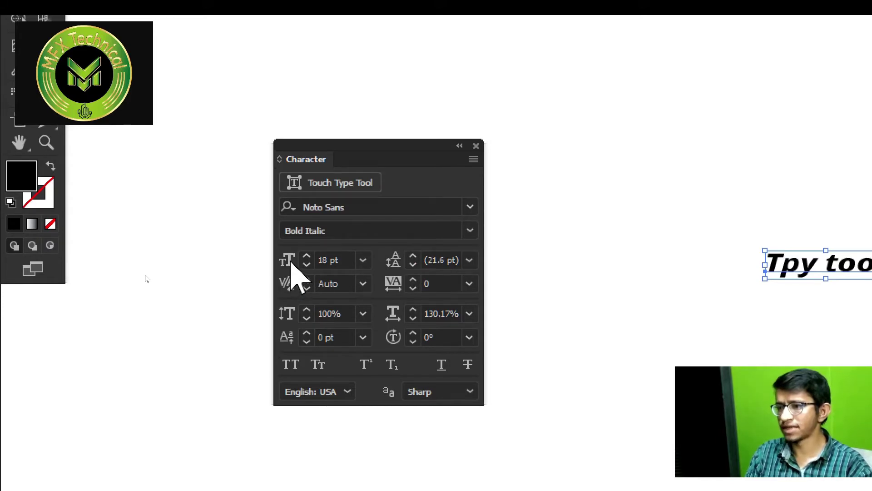
left_click(306, 257)
left_click(306, 257)
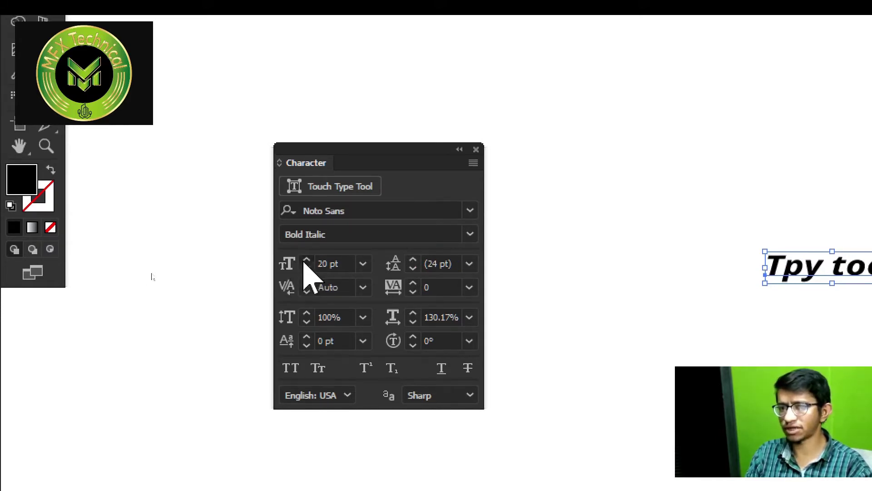
left_click(306, 258)
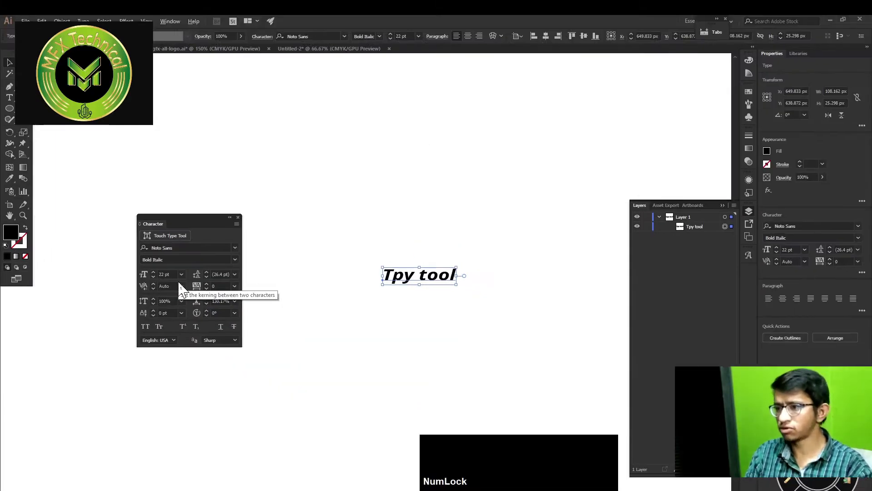
left_click(153, 272)
left_click(154, 273)
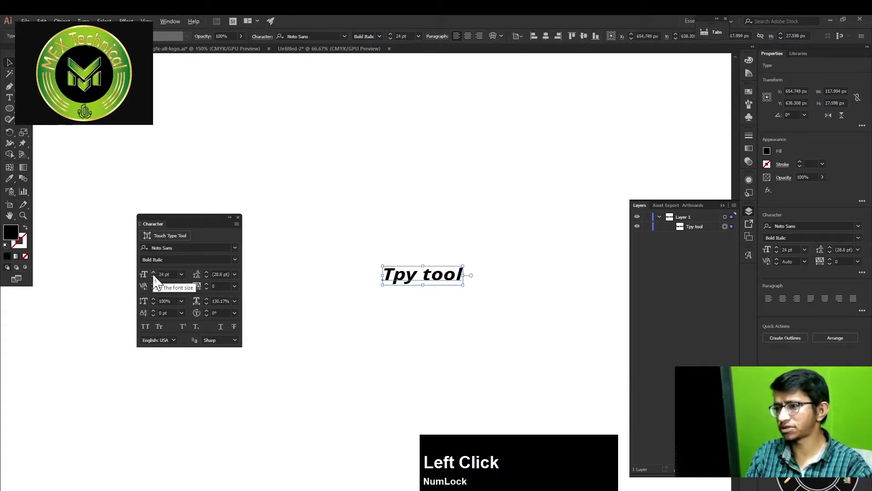
Enlarge the "Tpy tool" text continuously to a font size of 96 pt.
key("F12")
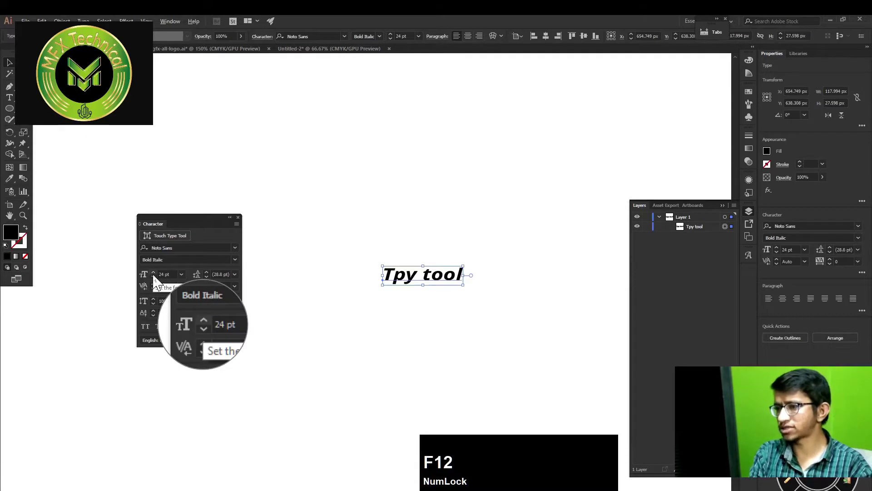
left_click(154, 272)
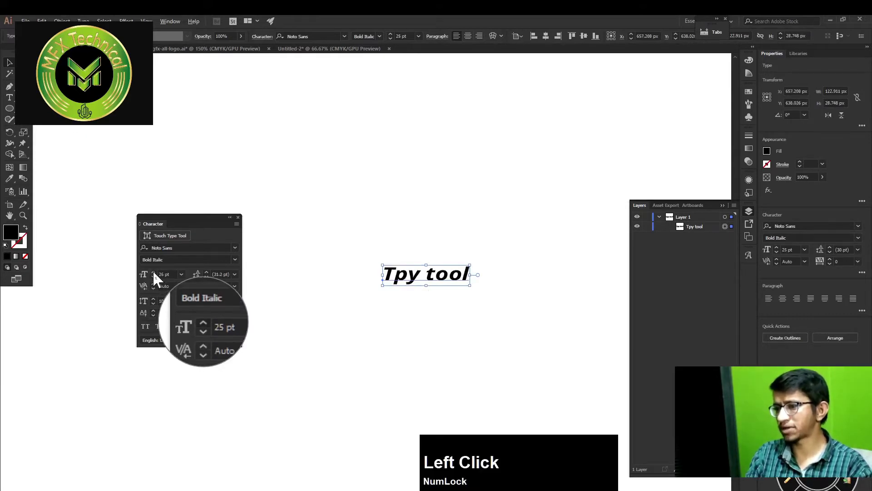
left_click_drag(153, 272, 153, 272)
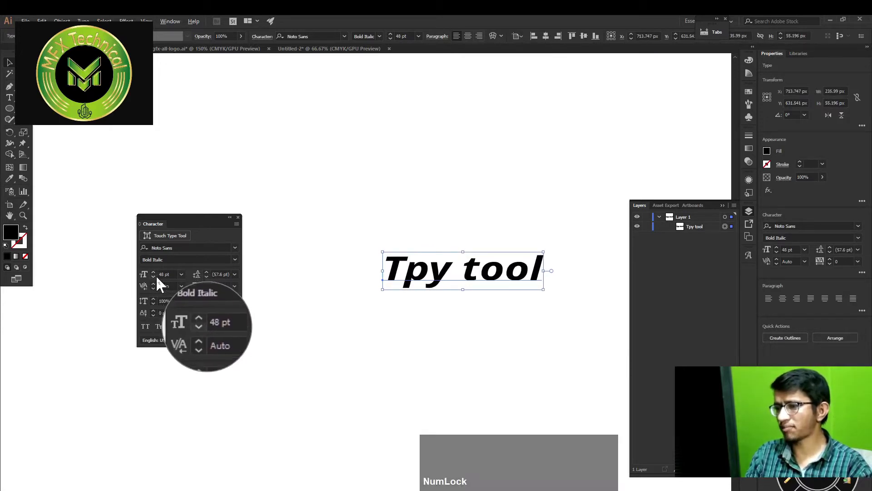
scroll(157, 278, "up", 1)
scroll(158, 283, "up", 4)
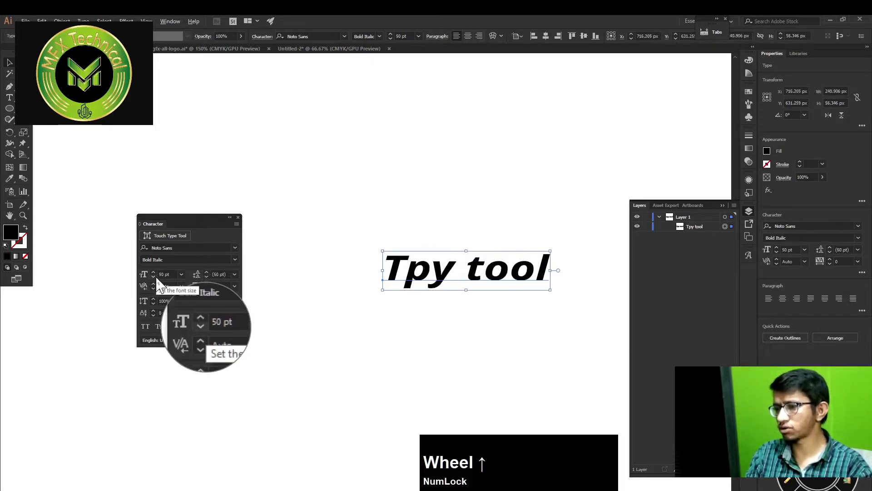
scroll(158, 283, "up", 3)
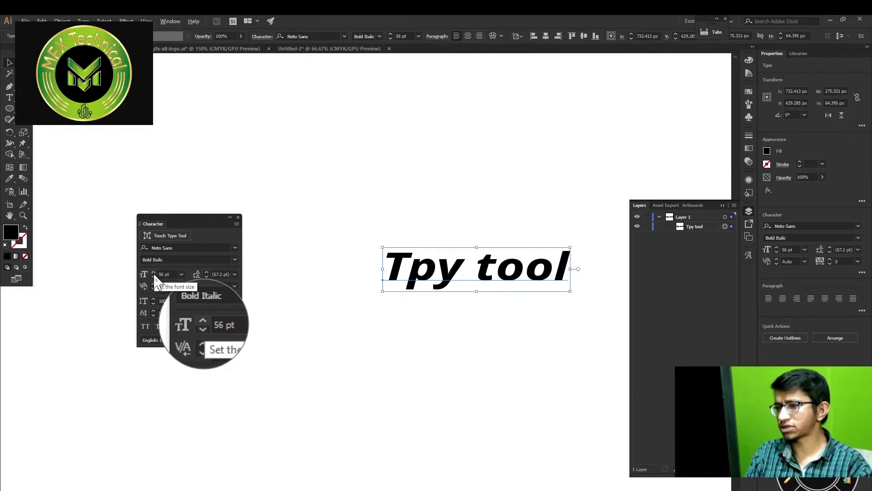
scroll(156, 276, "up", 6)
scroll(155, 276, "up", 20)
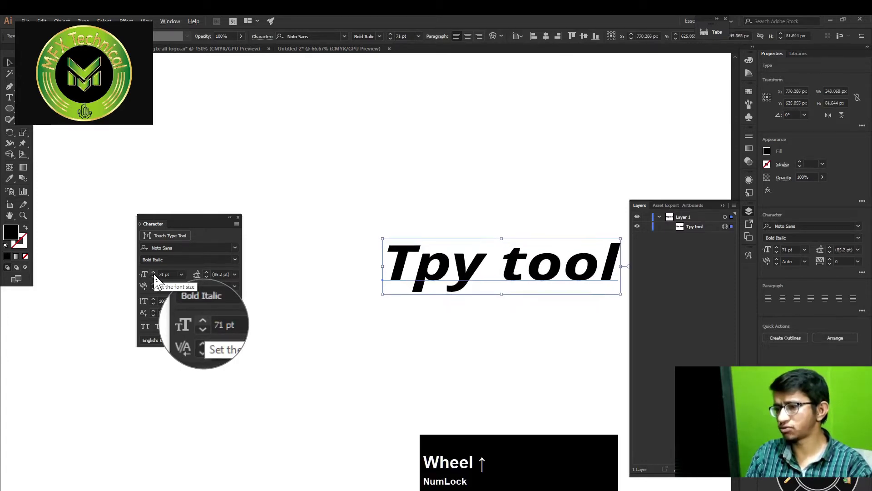
scroll(155, 276, "up", 12)
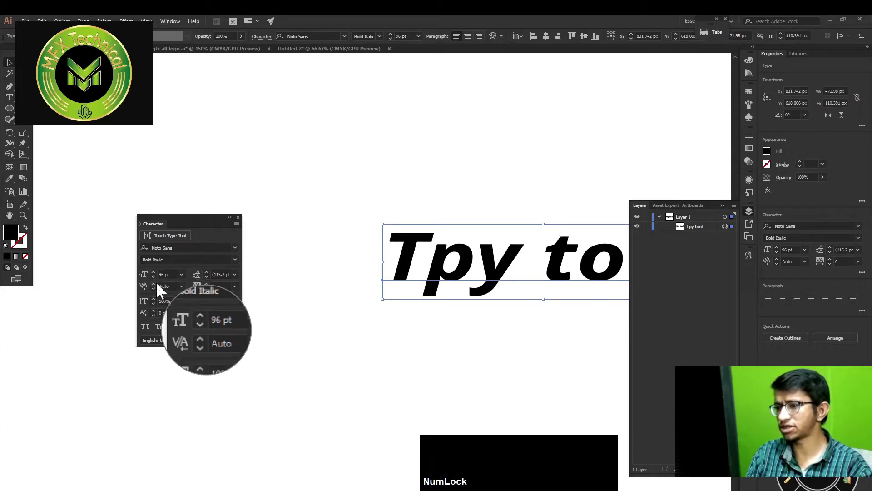
Move the "Tpy tool" text to about X 669 px, Y 643 px, beside the Character settings.
scroll(364, 348, "down", 1)
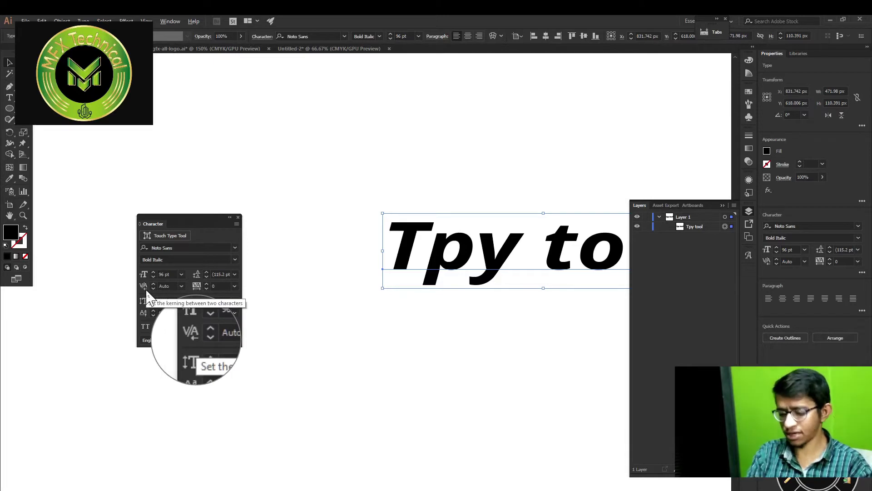
key("F12")
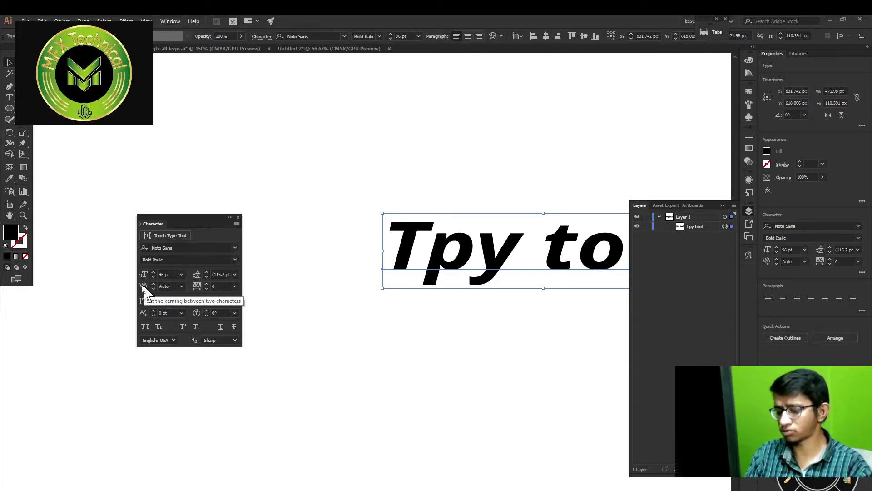
left_click(143, 287)
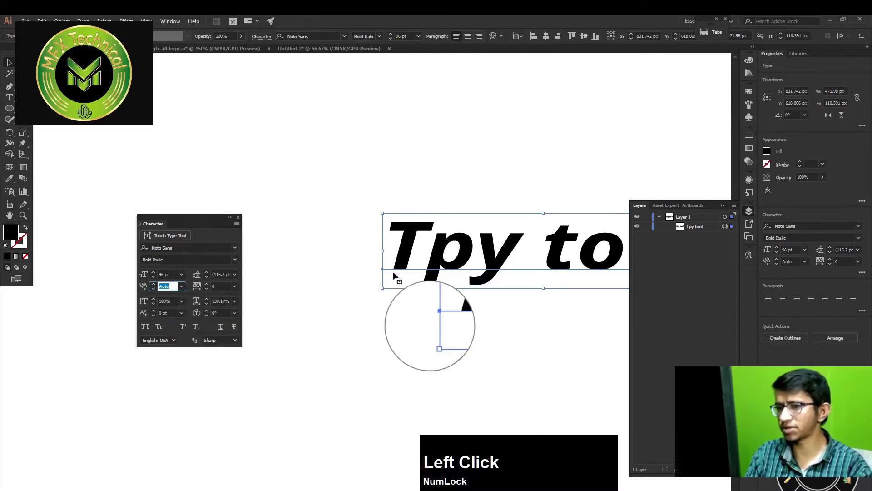
left_click_drag(441, 257, 330, 273)
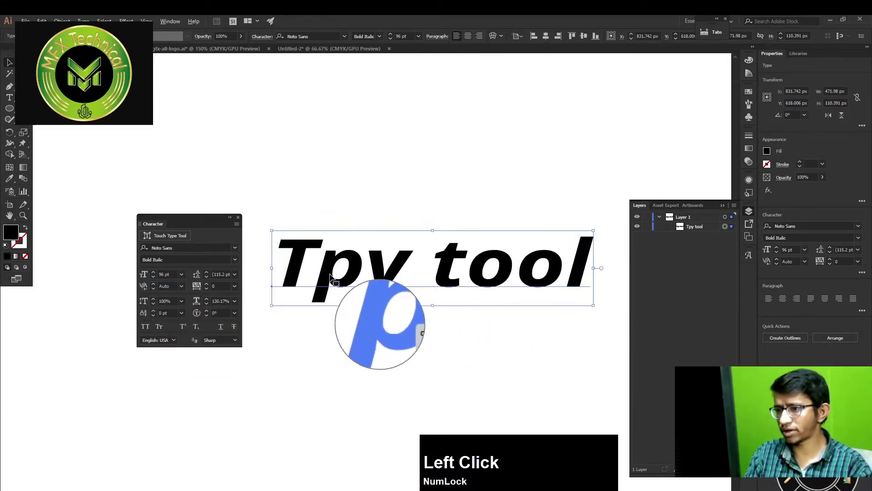
Set the kerning of the whole "Tpy tool" text to Optical.
left_click(181, 286)
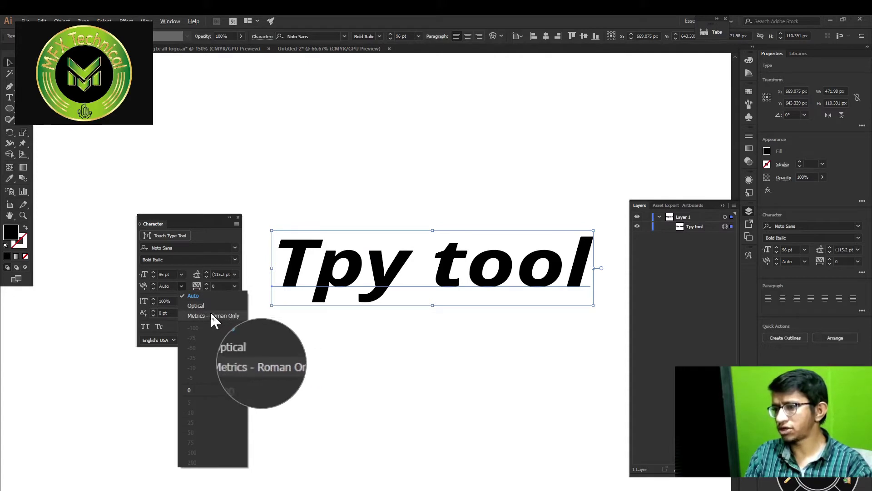
left_click(203, 305)
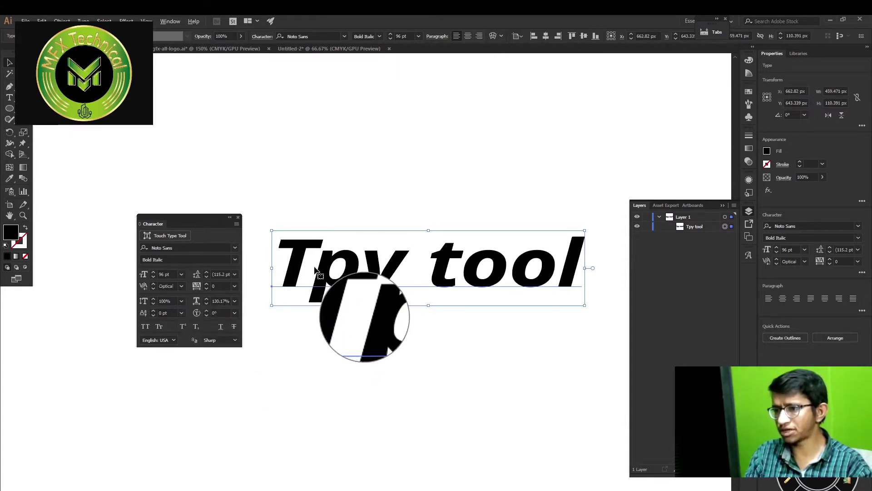
key("F12")
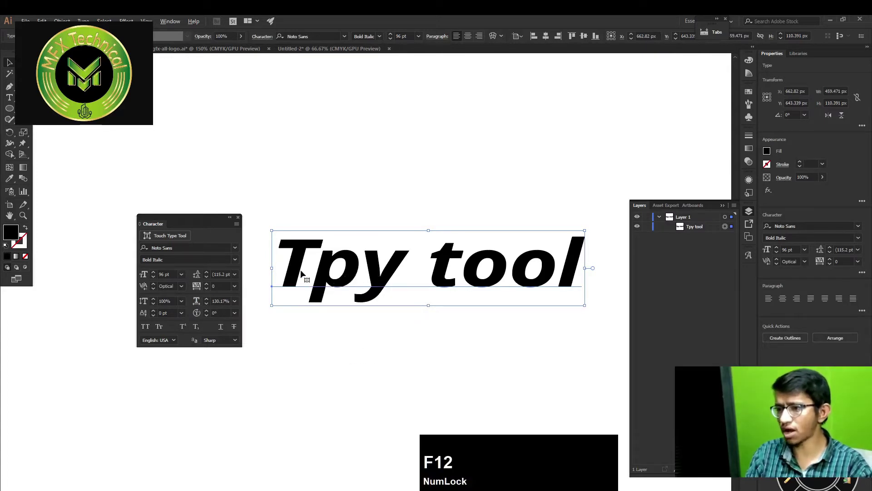
Try stepping the kerning value and a kerning of 0 on the text, and return the kerning to Optical.
left_click(154, 289)
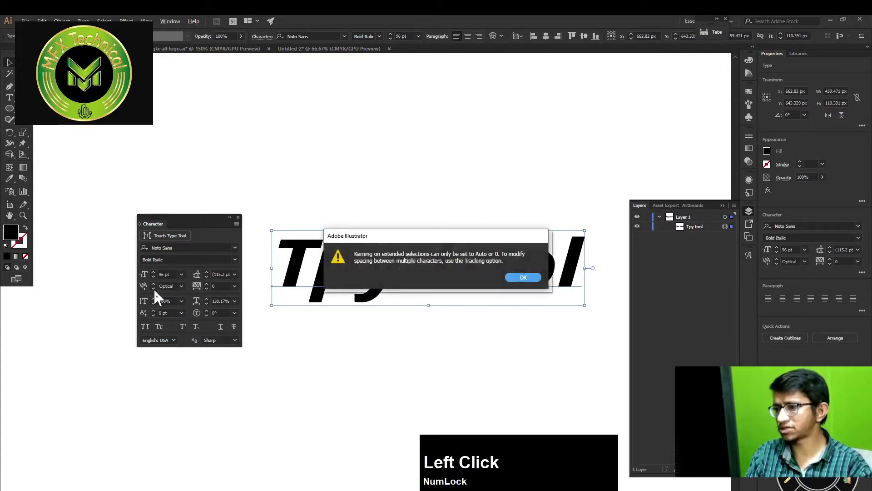
left_click(508, 277)
left_click(180, 286)
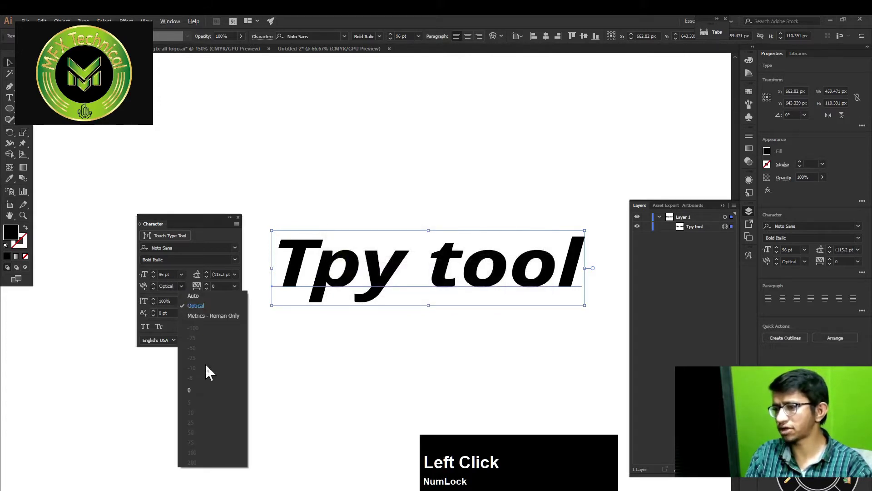
left_click(205, 390)
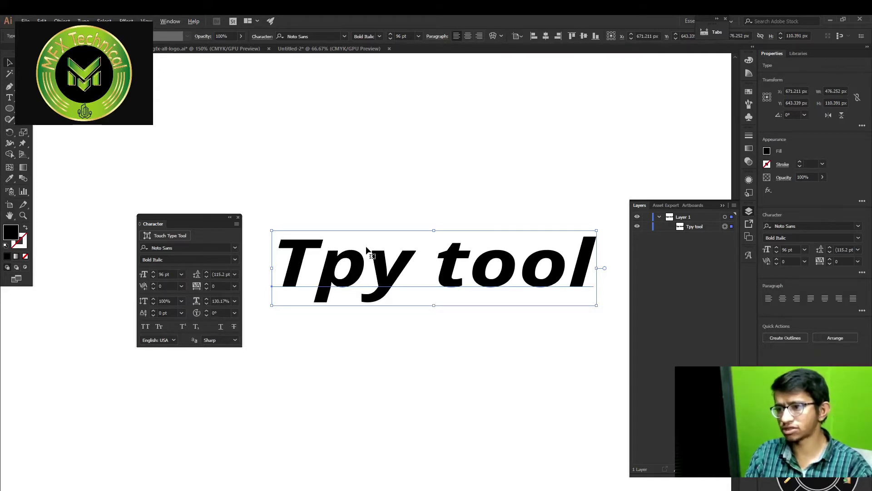
left_click(181, 286)
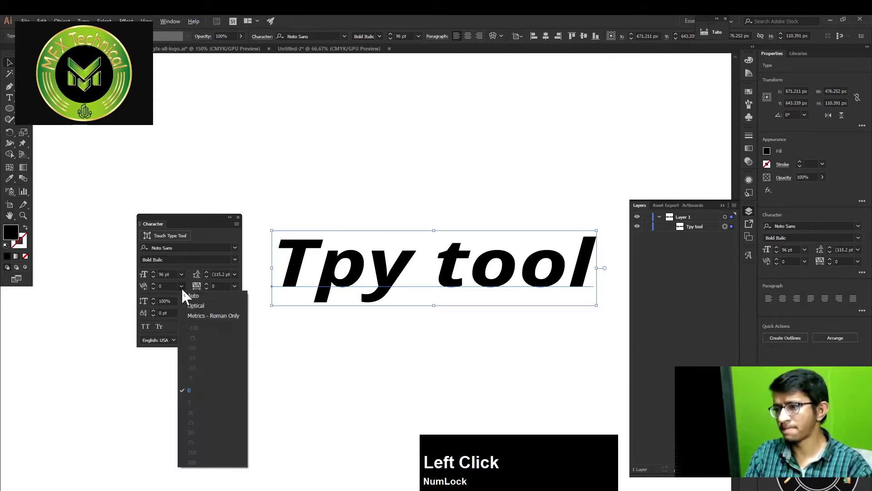
left_click(200, 305)
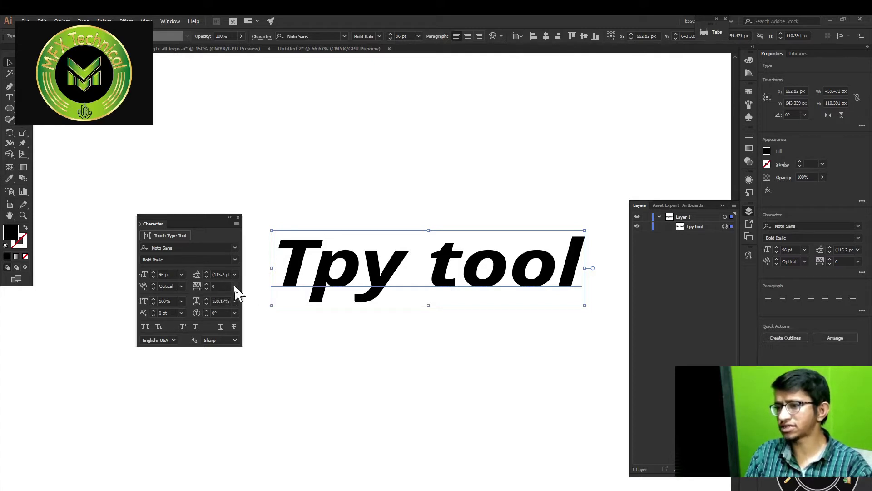
Try wide and tight letter spacing on the "Tpy tool" text with tracking values of 139 and -100.
key("F12")
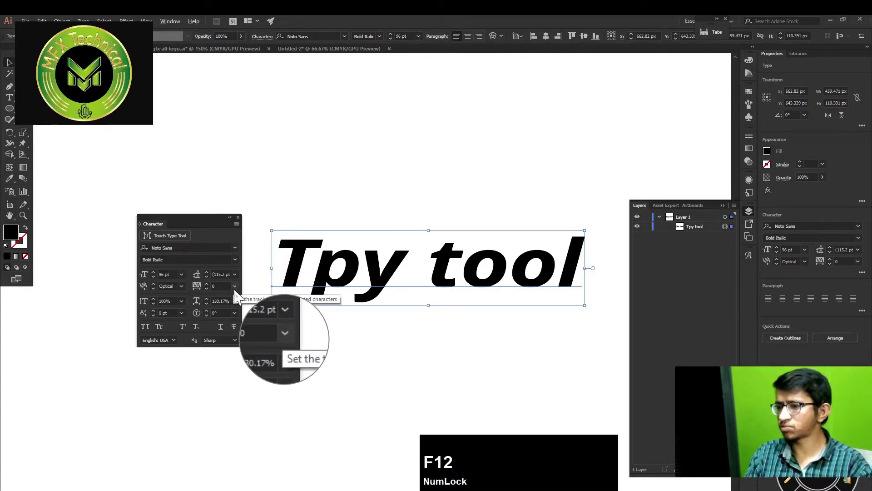
left_click(207, 284)
left_click_drag(206, 284, 206, 284)
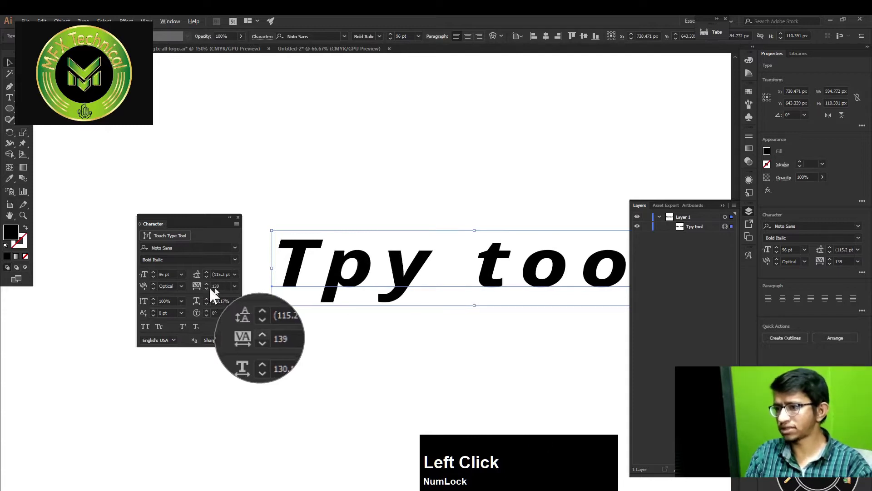
left_click(235, 286)
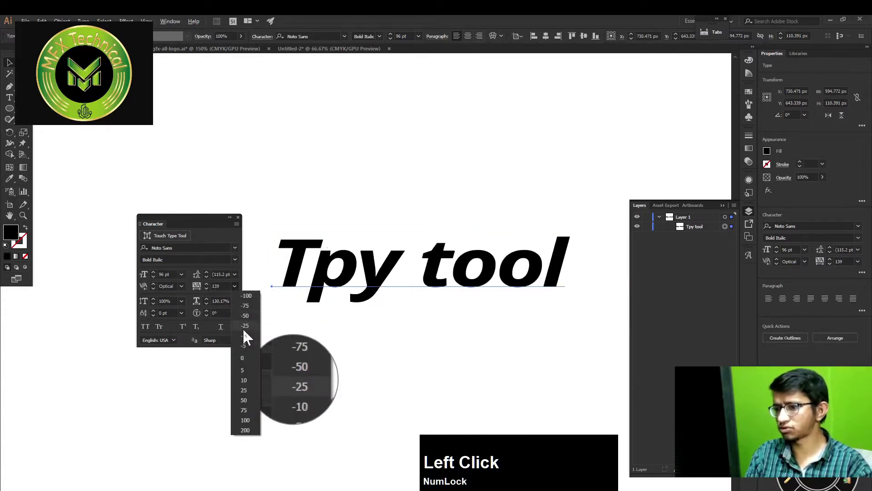
left_click(245, 296)
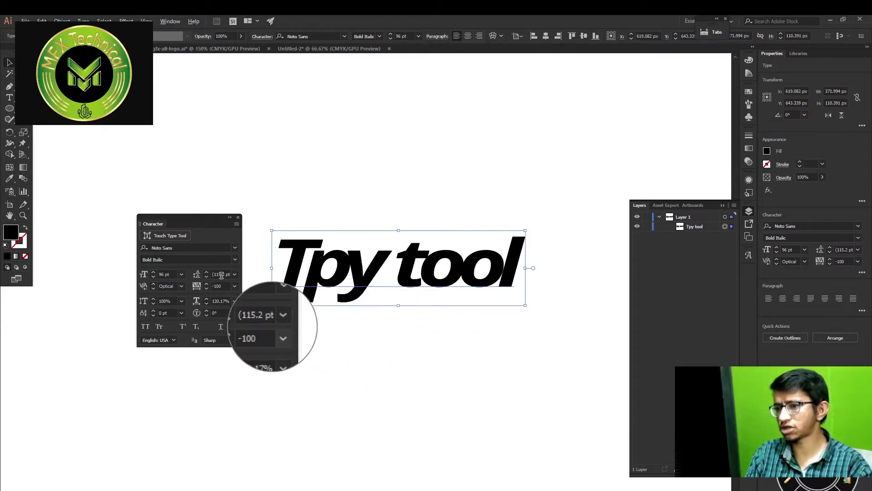
Reset the text's tracking to 0 and move the text up to about X 651 px, Y 550 px.
left_click(235, 286)
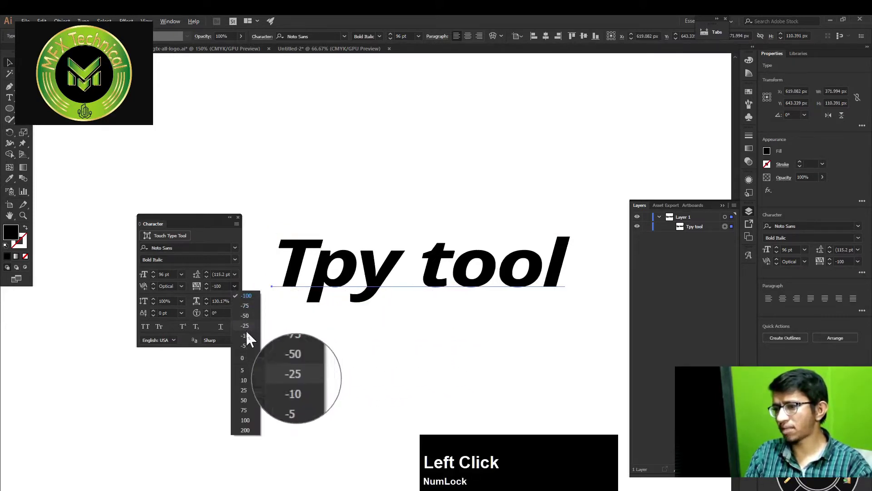
left_click(245, 357)
left_click_drag(322, 307, 314, 245)
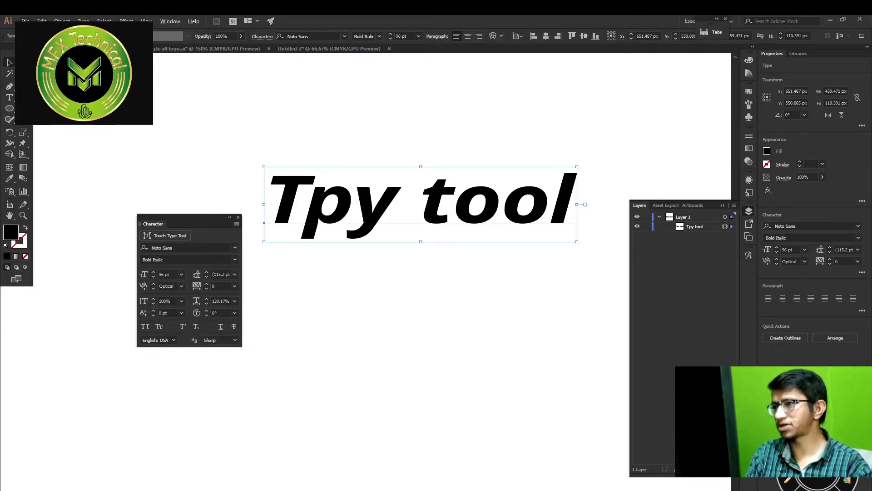
Open the General preferences, look at the Show Tool Tips option, and close the preferences.
left_click(38, 21)
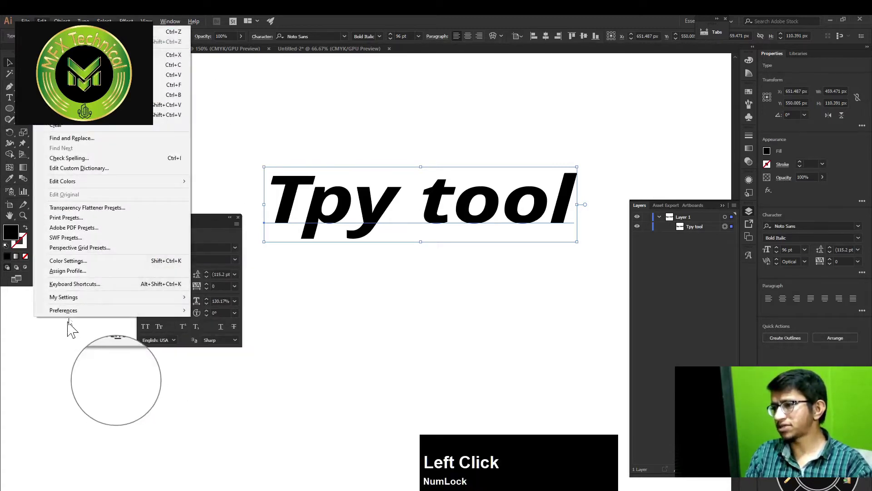
mouse_move(77, 311)
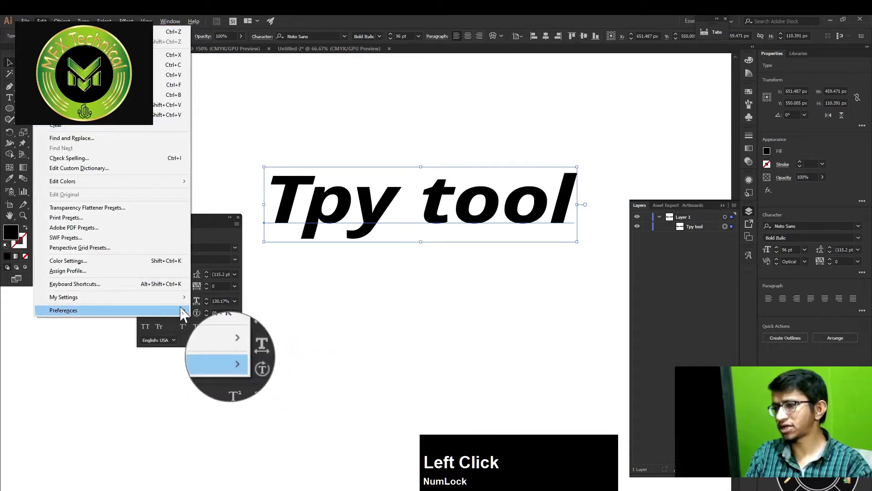
left_click(218, 310)
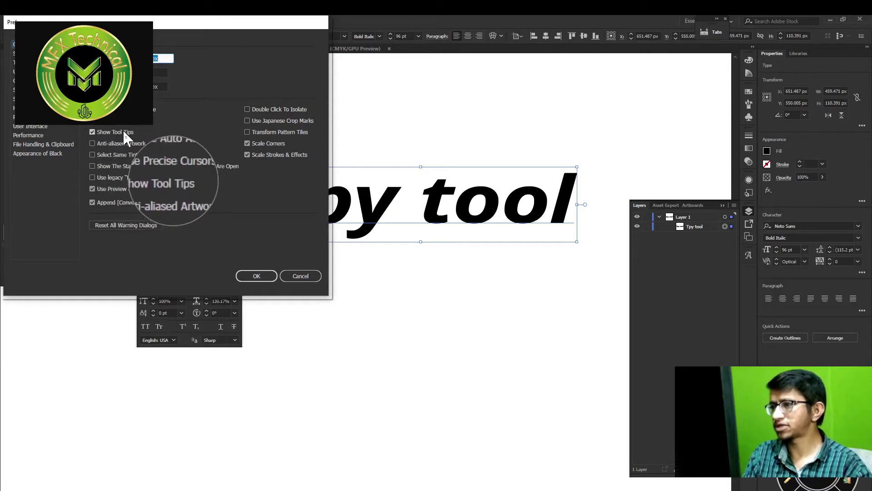
left_click(271, 275)
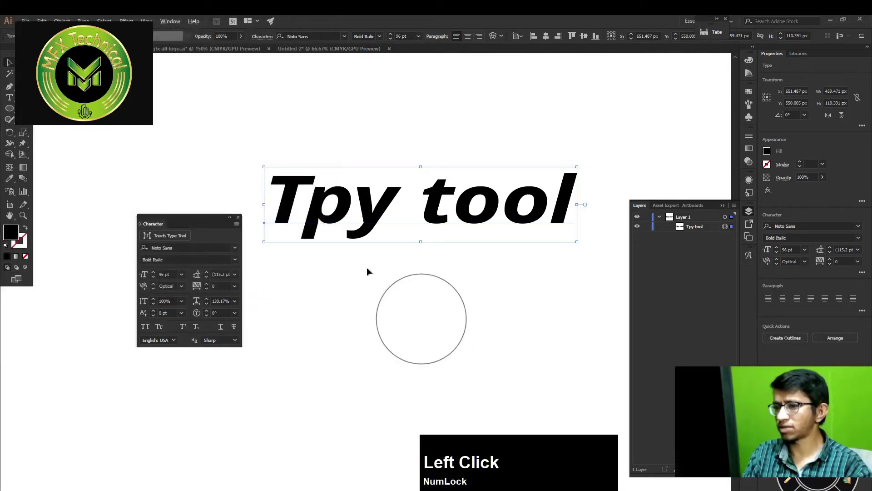
Stretch the "Tpy tool" text gradually to a vertical scale of 150%.
left_click(154, 300)
scroll(155, 302, "up", 18)
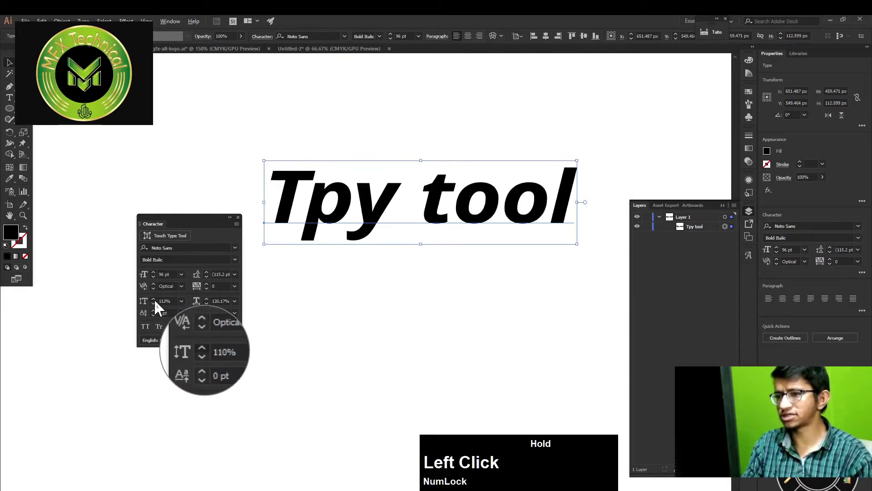
scroll(156, 301, "up", 20)
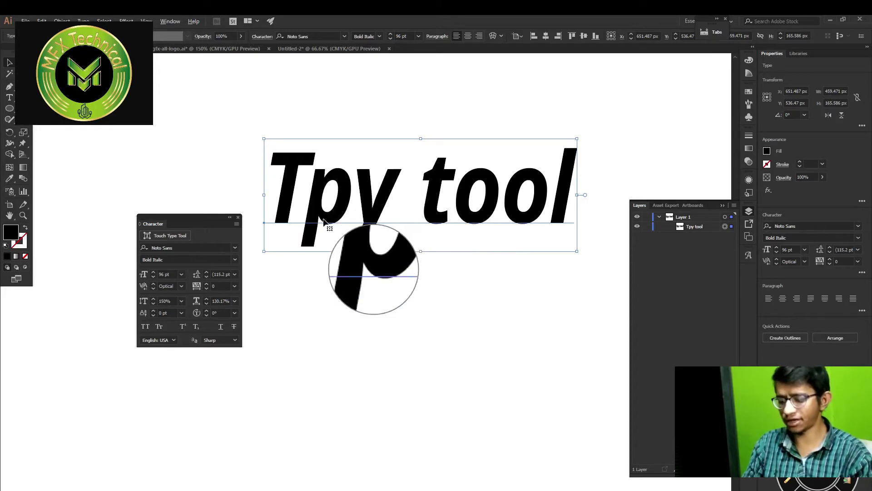
key("F12")
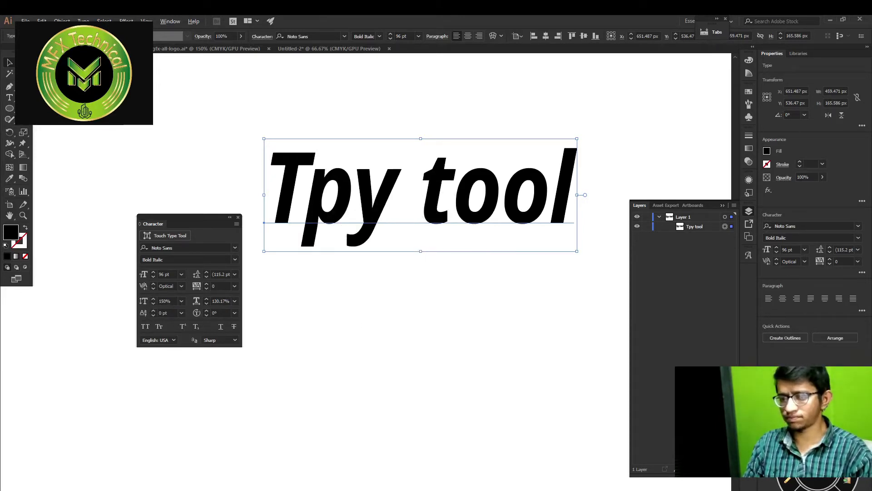
left_click_drag(818, 473, 868, 480)
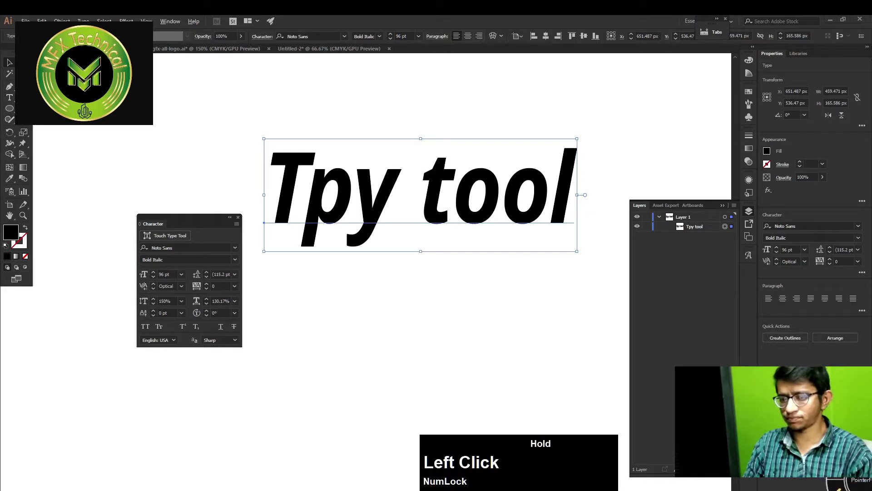
Set the vertical scale of the "Tpy tool" text to 200%.
left_click(181, 301)
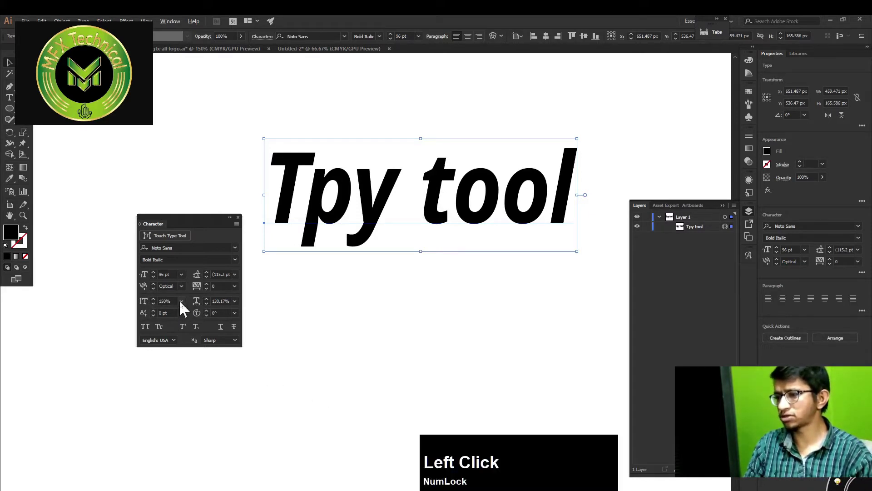
key("F12")
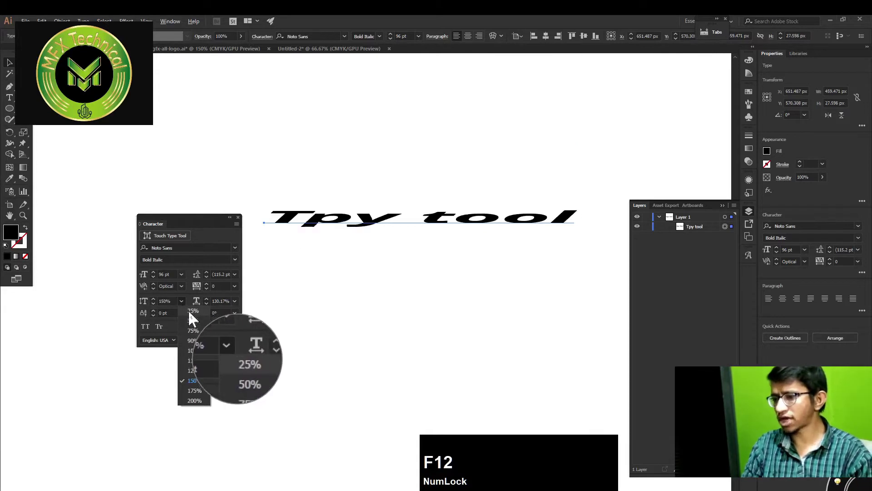
left_click(193, 400)
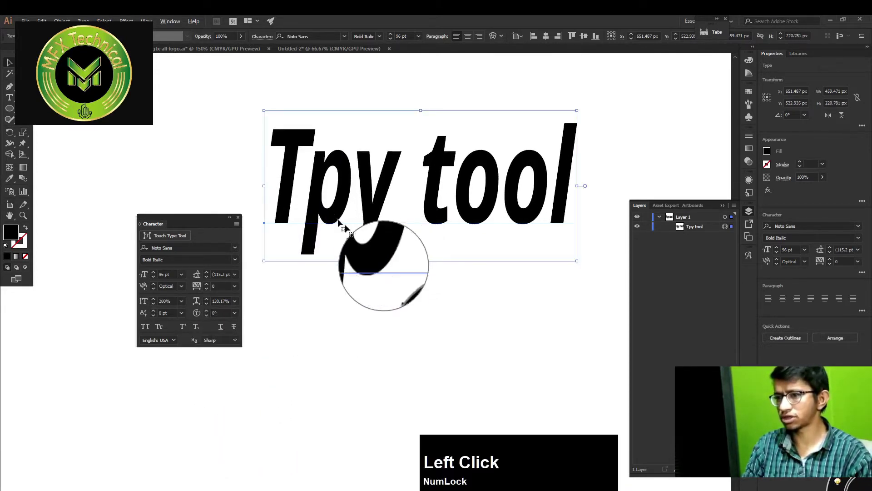
Select only the letter "p" in the "Tpy tool" text and reduce its vertical scale to 96%.
key("space")
left_click_drag(438, 178, 398, 193)
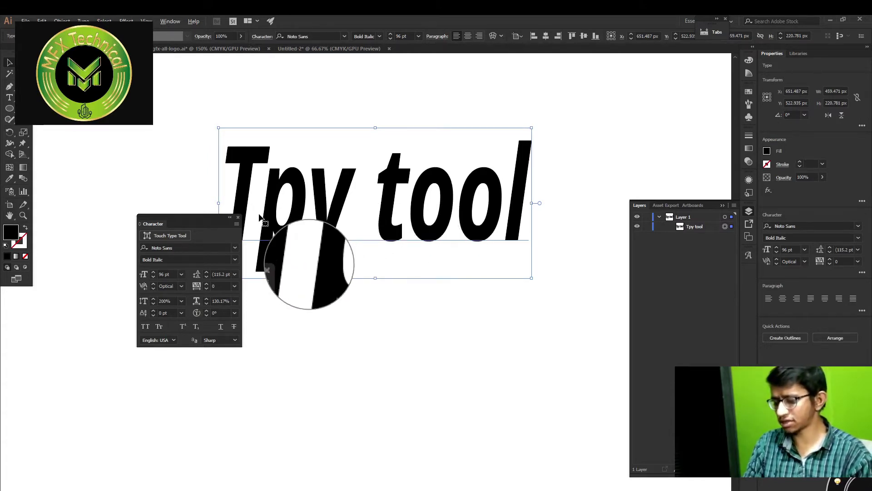
key("t")
left_click(304, 189)
left_click_drag(304, 189, 284, 199)
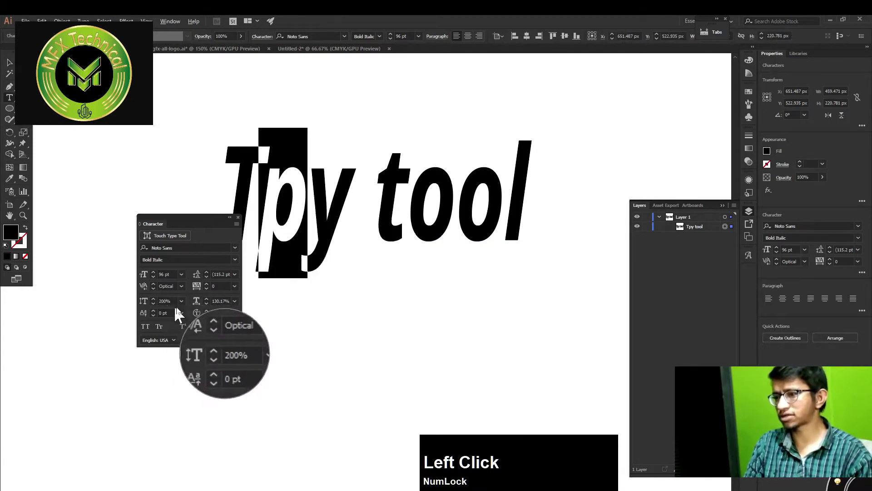
left_click(154, 303)
scroll(155, 306, "down", 5)
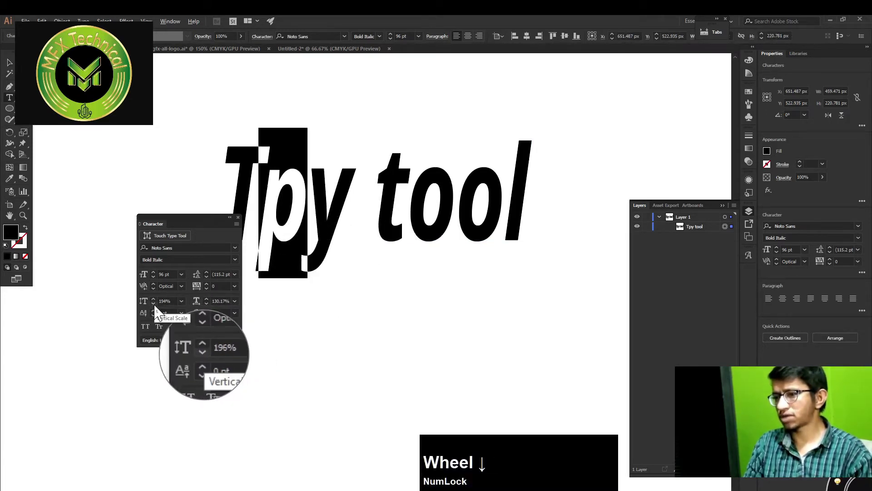
scroll(158, 304, "down", 8)
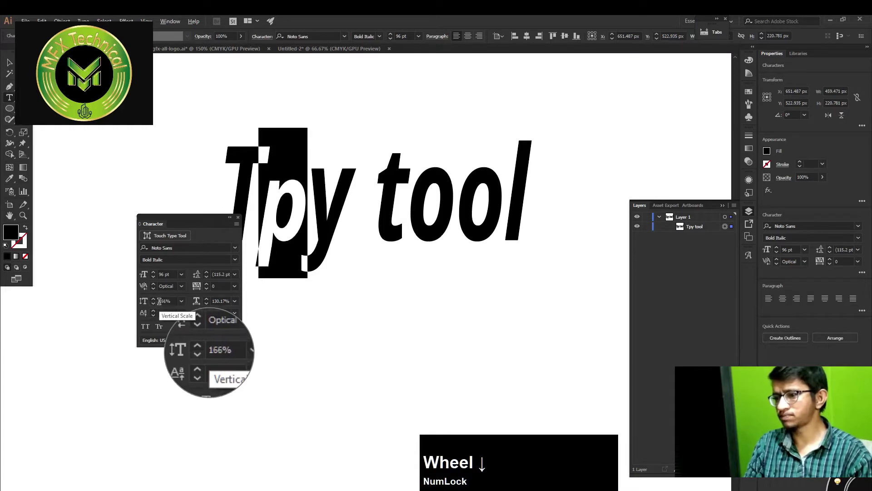
scroll(159, 301, "down", 8)
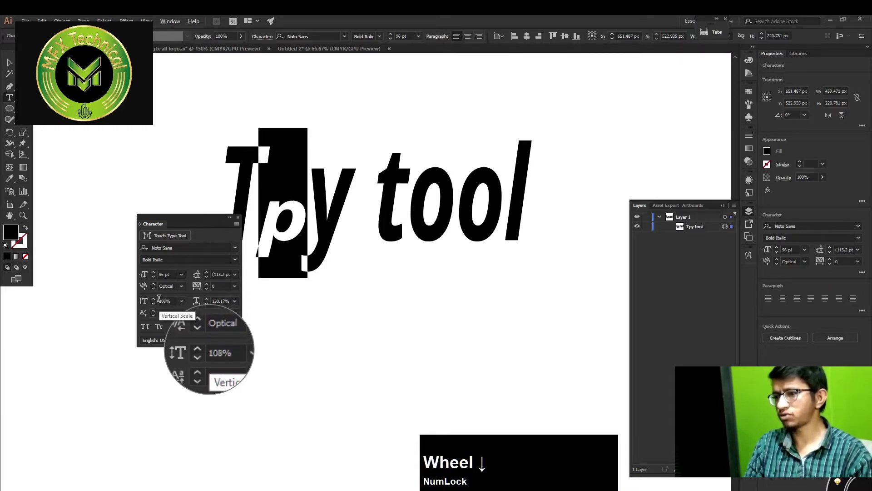
scroll(159, 300, "down", 5)
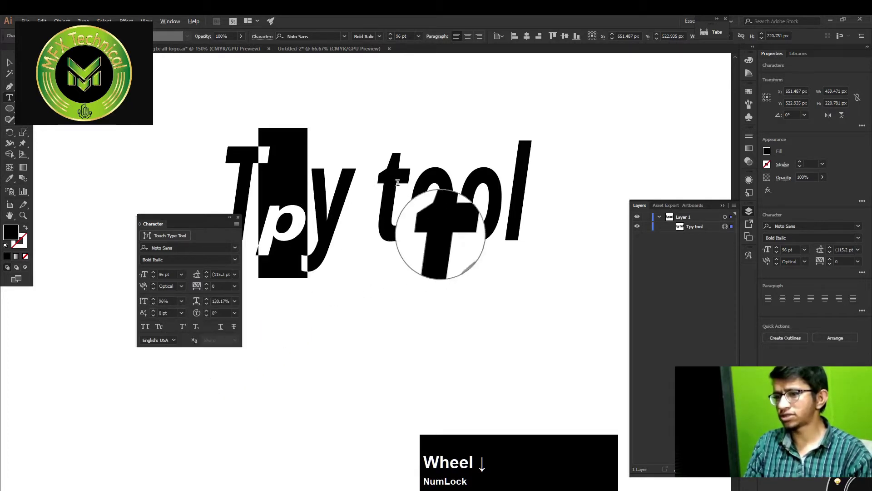
Select only the letter "t" in the "Tpy tool" text and set its vertical scale to 100%.
left_click(384, 183)
left_click_drag(384, 183, 409, 191)
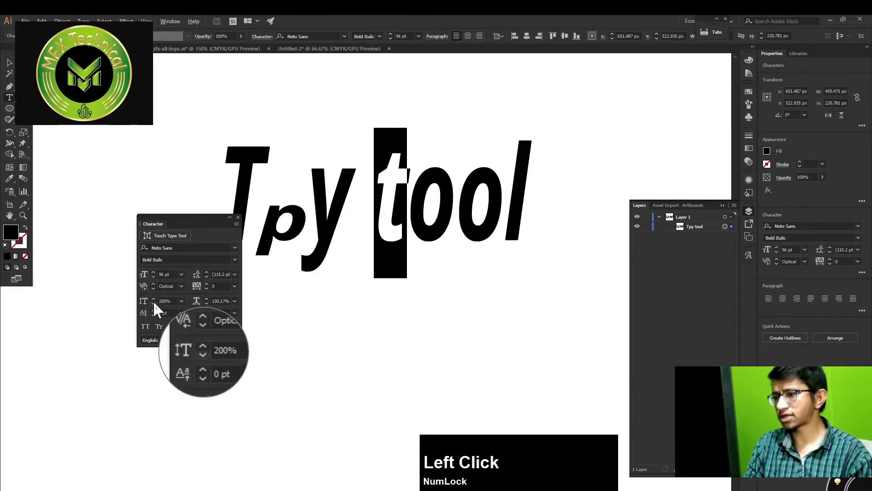
left_click(181, 300)
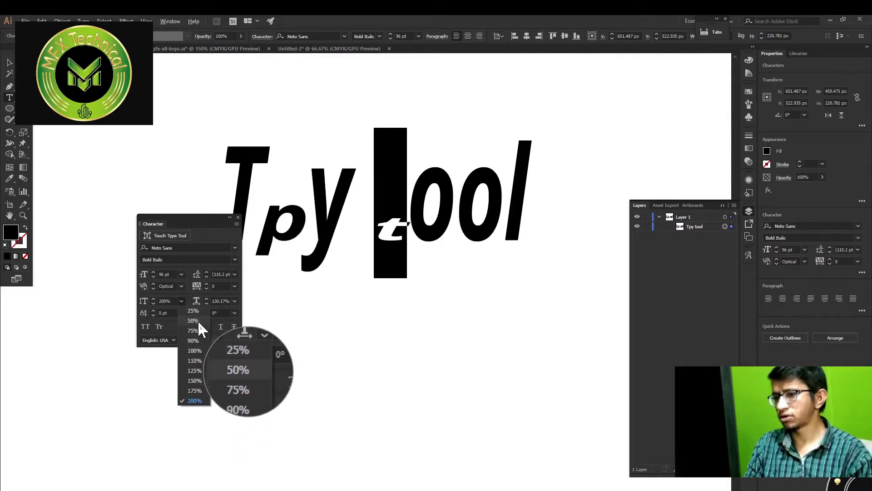
left_click(198, 350)
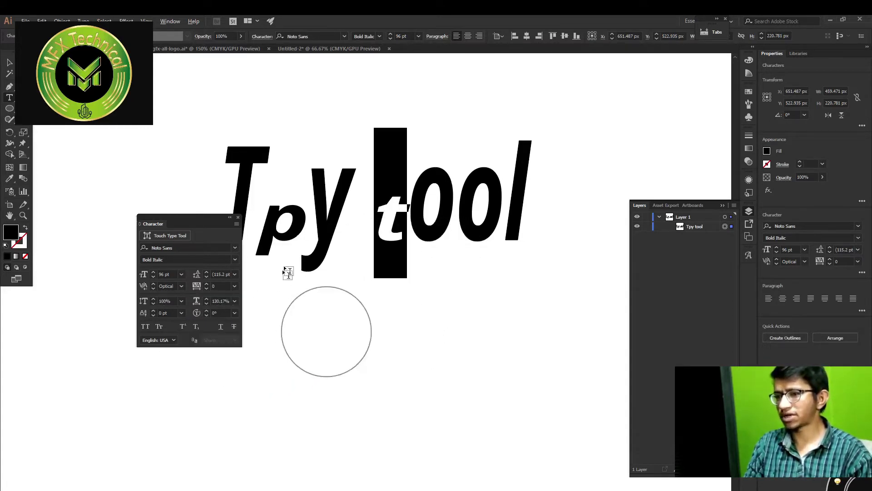
Move the Character settings clear of the artwork and set the whole "Tpy tool" text's horizontal scale to 100%.
left_click(345, 212)
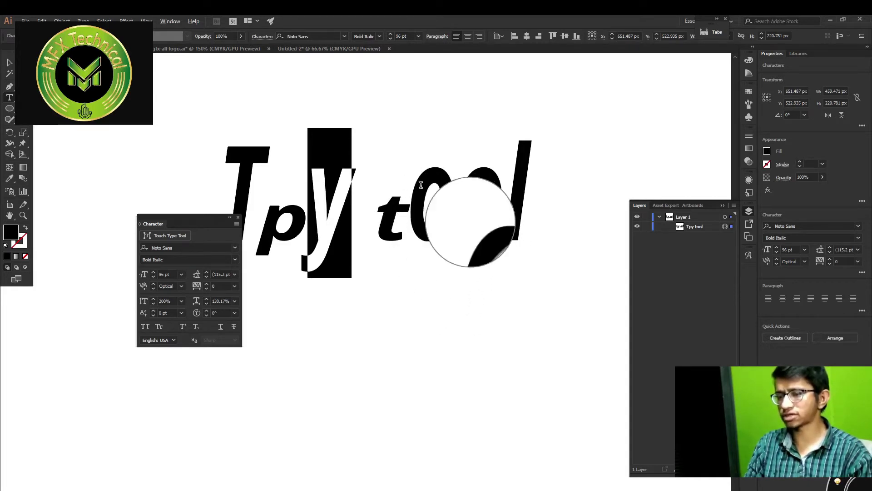
key("F12")
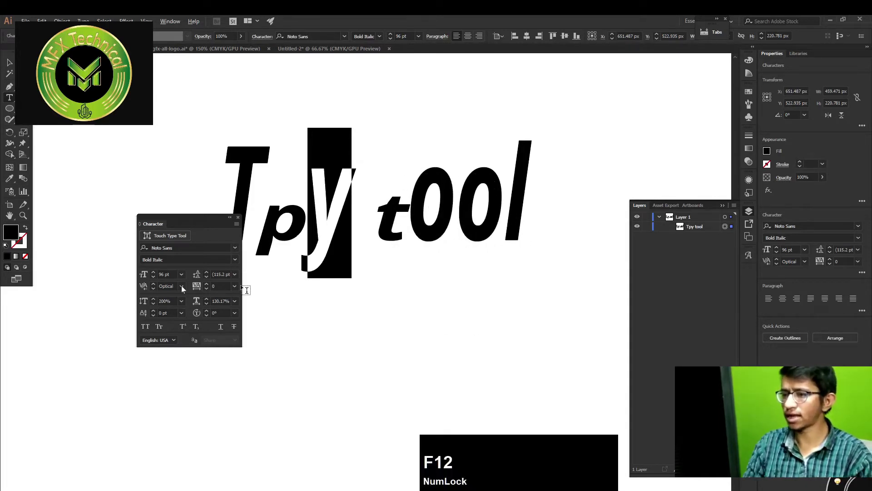
left_click_drag(184, 210, 152, 187)
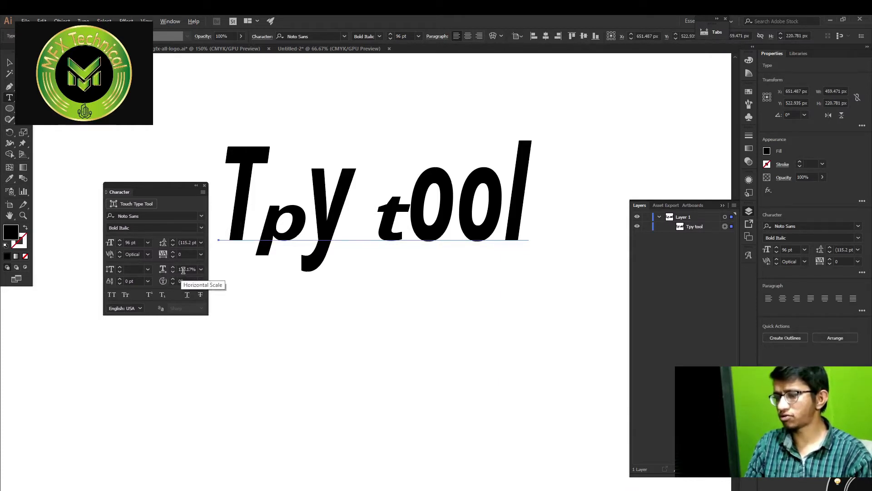
key("F12")
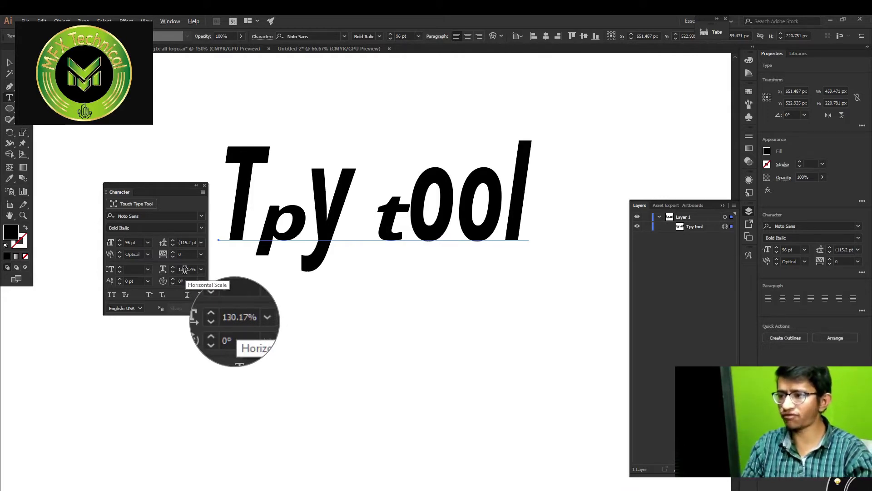
left_click(201, 270)
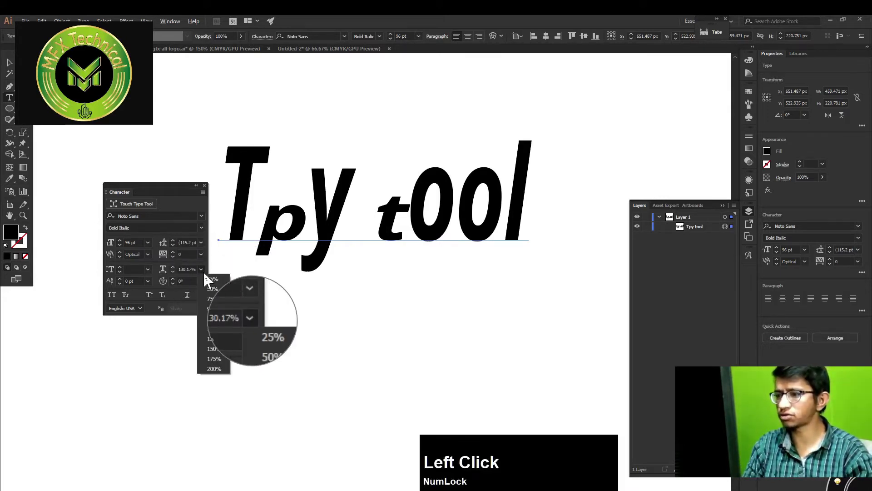
left_click(216, 320)
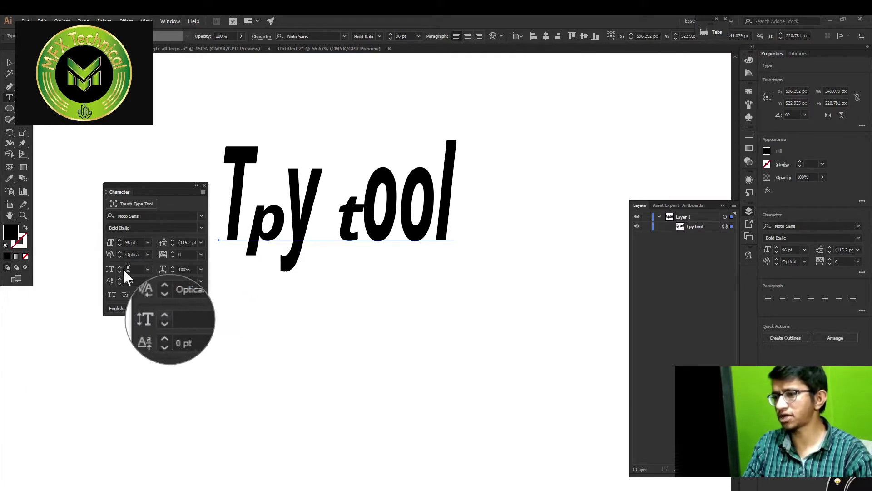
Set the vertical scale of the whole "Tpy tool" text to 100%.
left_click(147, 269)
left_click(147, 270)
left_click(147, 269)
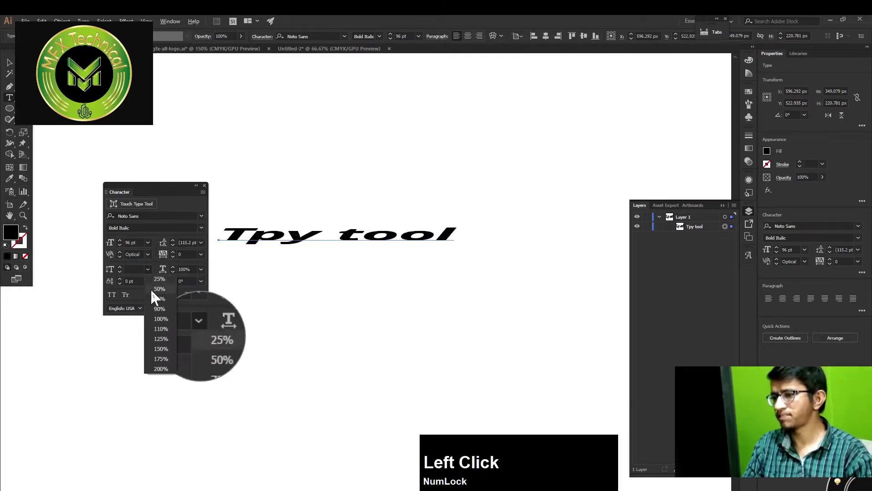
left_click(160, 319)
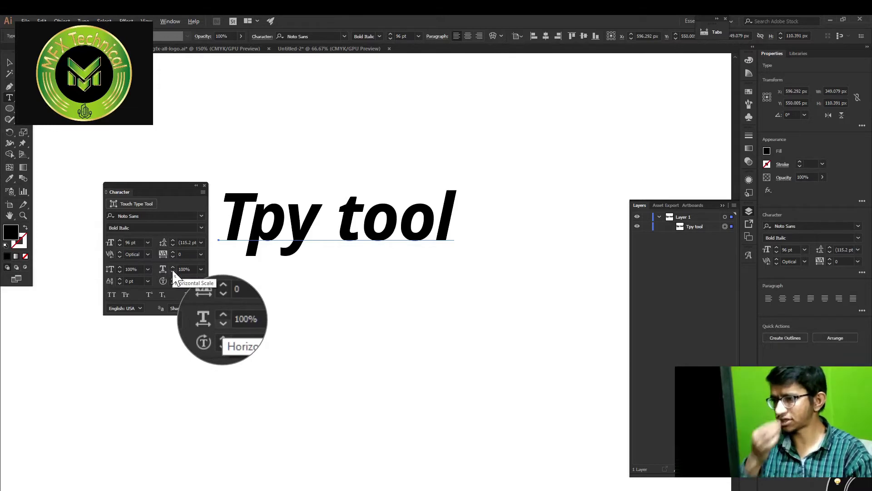
Widen the "Tpy tool" text gradually to a horizontal scale of 140%.
left_click(172, 268)
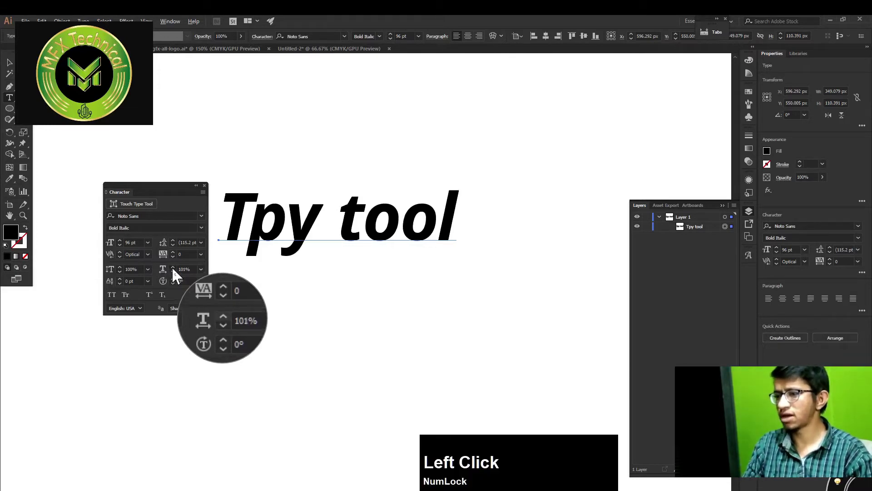
left_click_drag(172, 266, 172, 266)
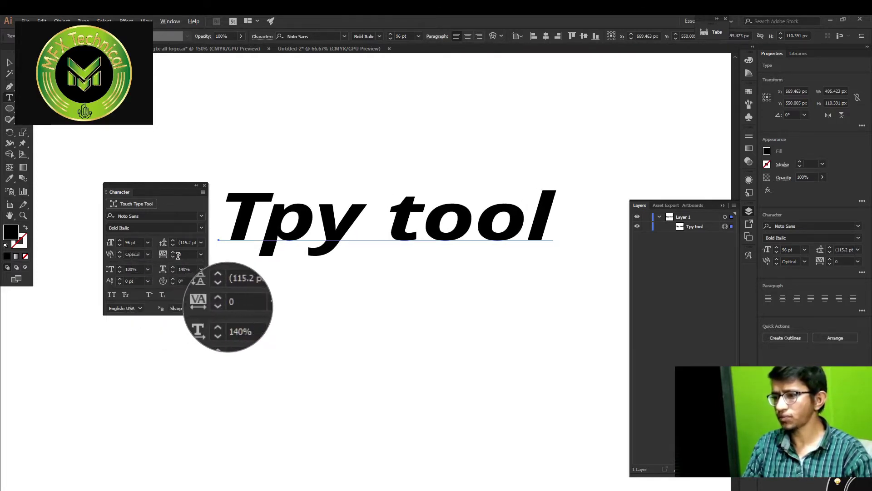
Set the tracking of the "Tpy tool" text to 200.
key("F12")
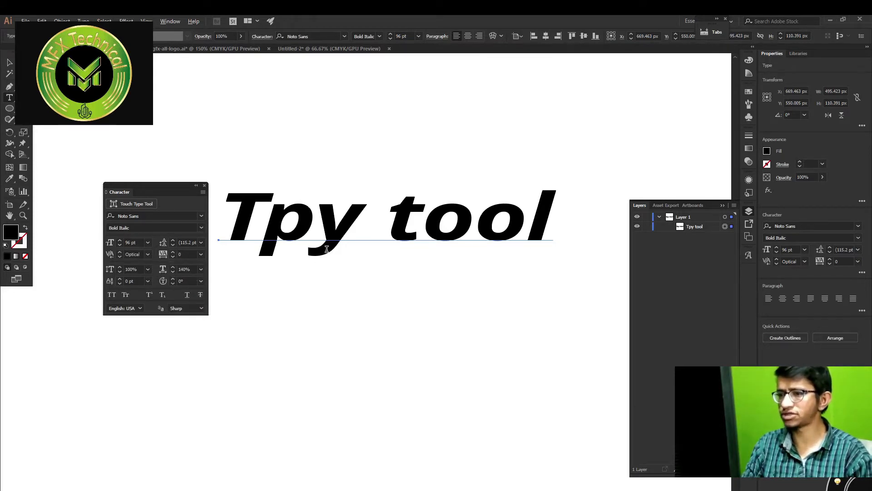
left_click(201, 255)
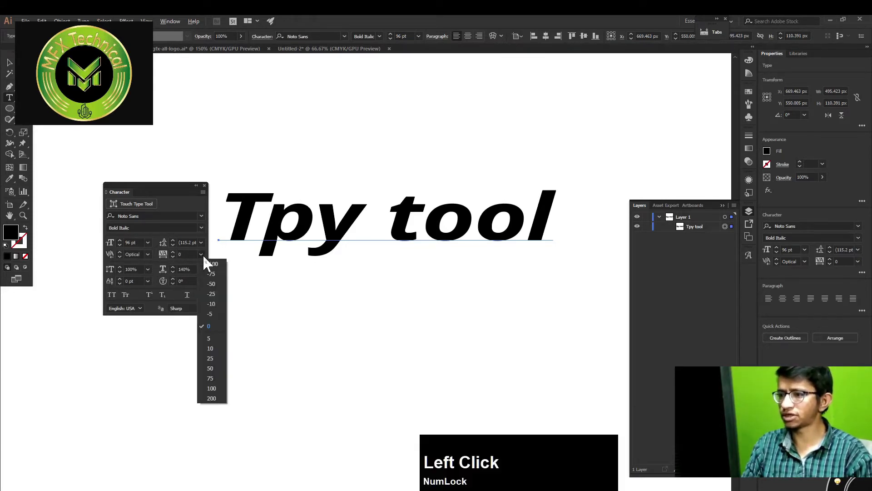
left_click(215, 399)
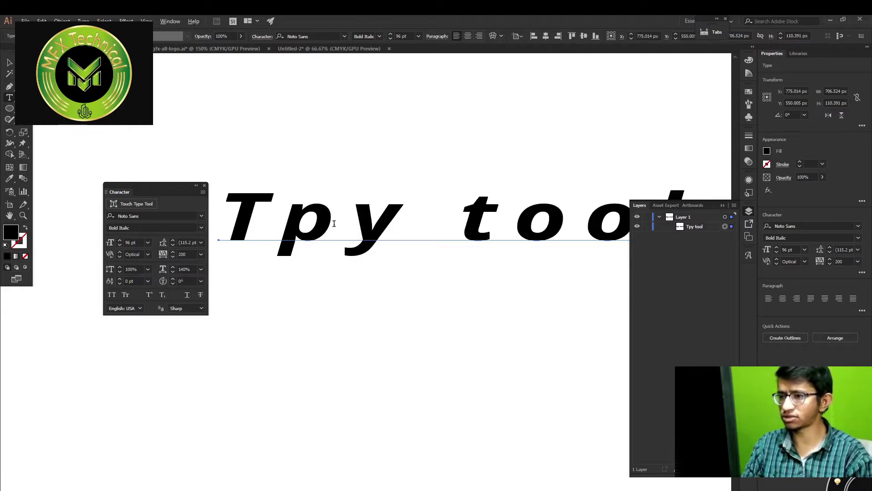
Reset the "Tpy tool" text to a horizontal scale of 100% and a tracking of 0.
left_click(188, 269)
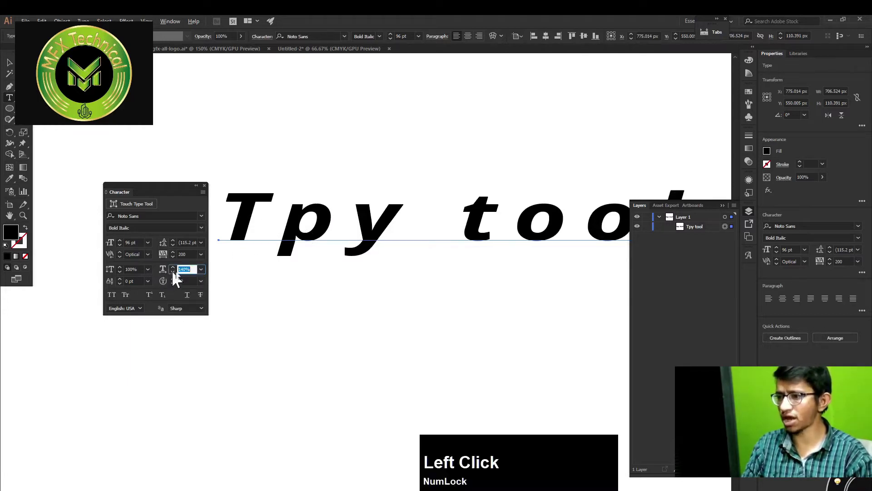
left_click(201, 269)
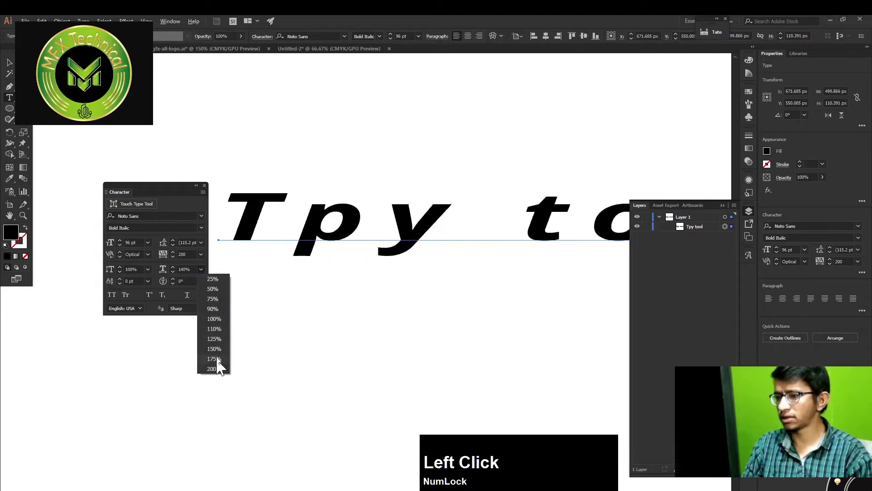
left_click(217, 318)
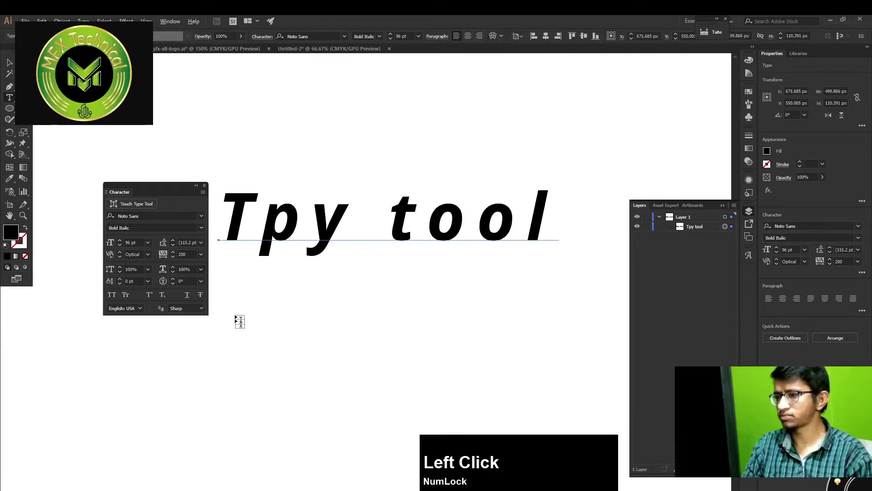
left_click(201, 255)
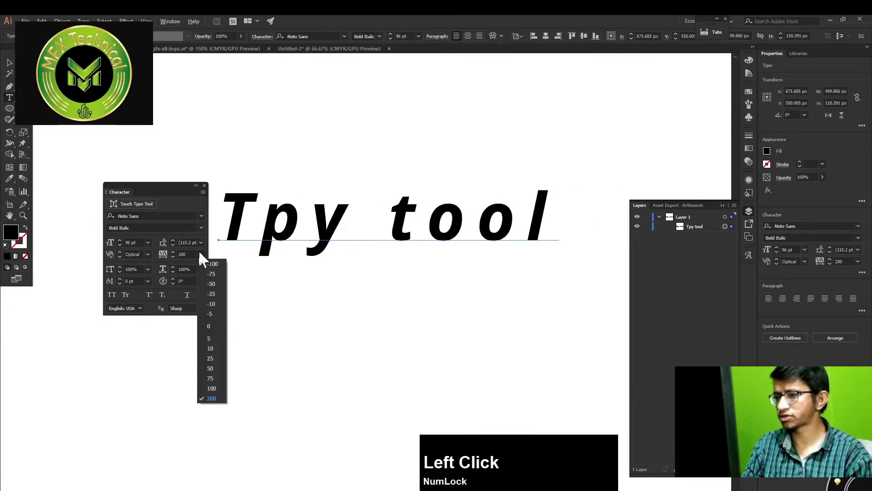
left_click(212, 330)
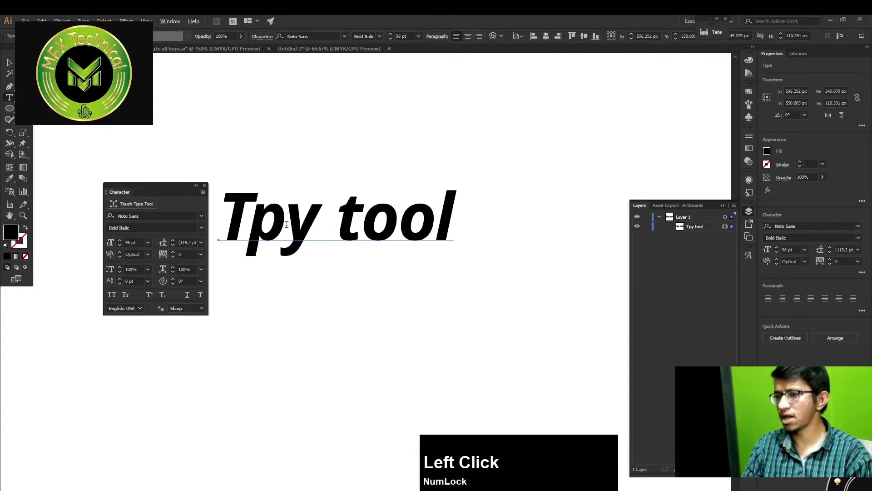
Select only the letters "ol" at the end of the text and widen them to a horizontal scale of 191%.
left_click_drag(451, 209, 399, 213)
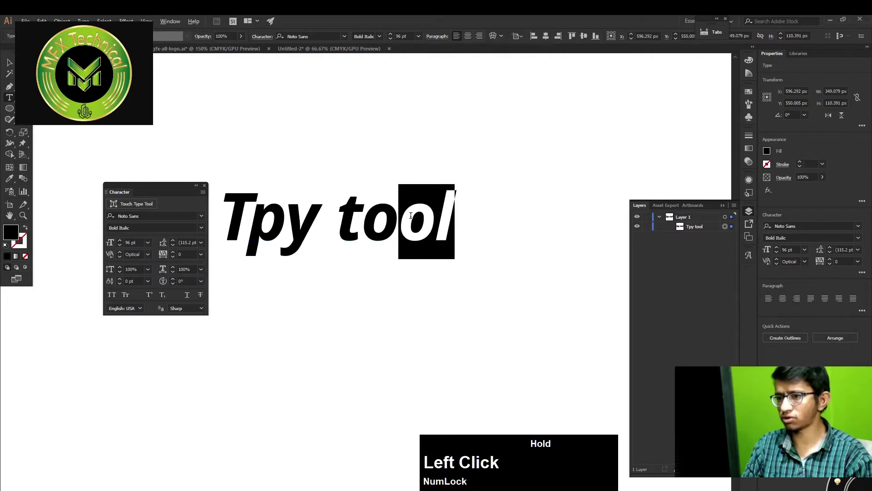
left_click(172, 267)
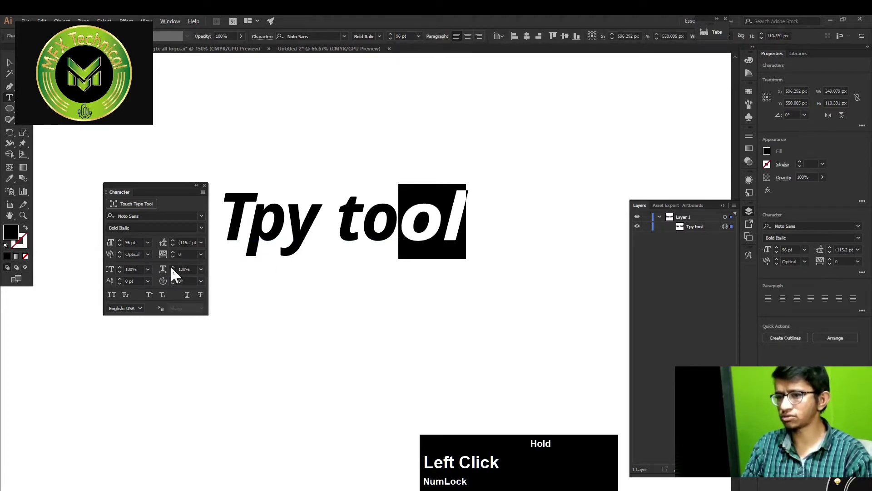
left_click_drag(172, 267, 172, 267)
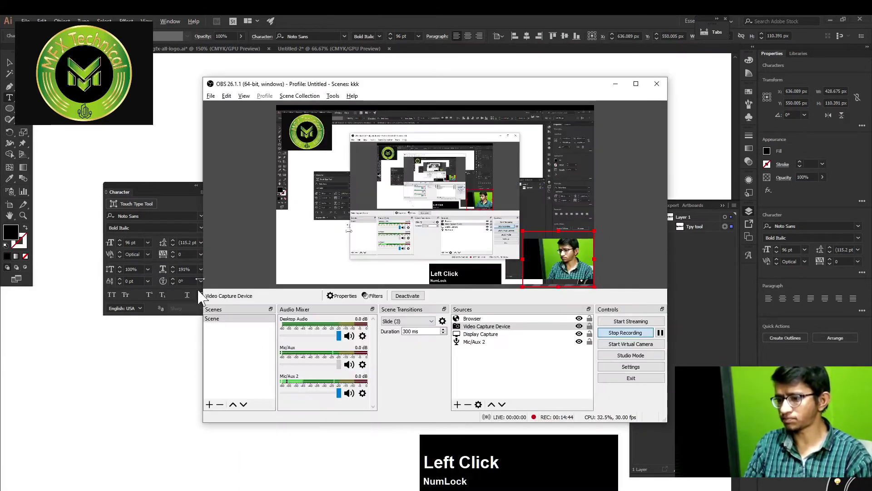
left_click(226, 96)
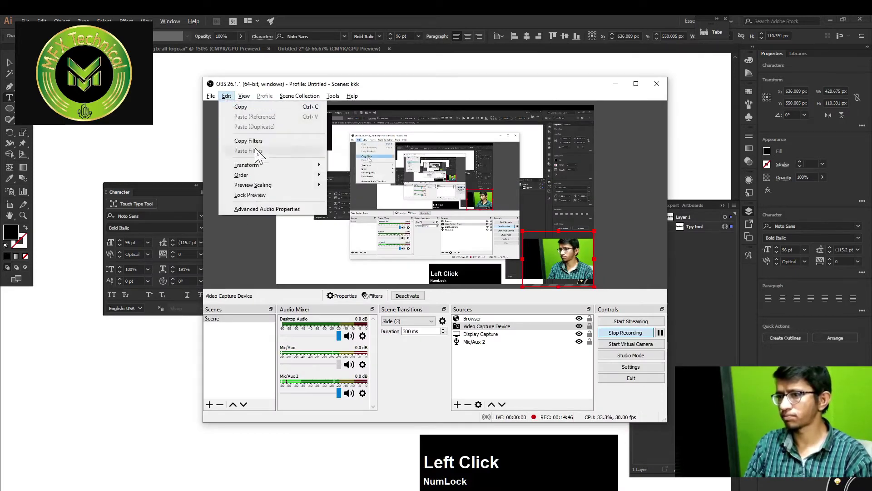
mouse_move(244, 95)
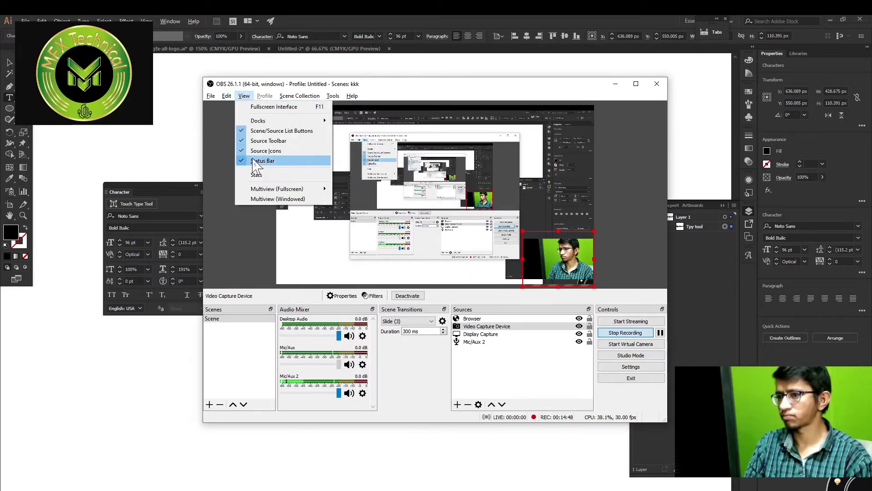
left_click(277, 199)
left_click_drag(413, 192, 871, 191)
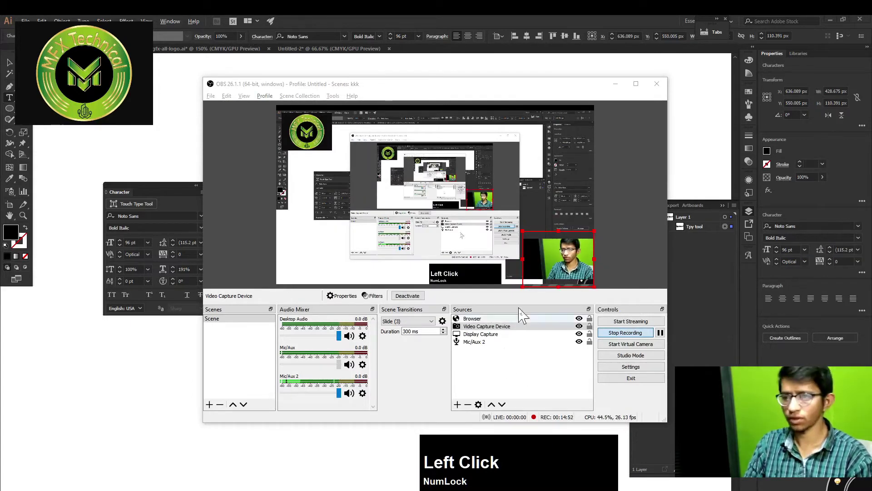
left_click(615, 84)
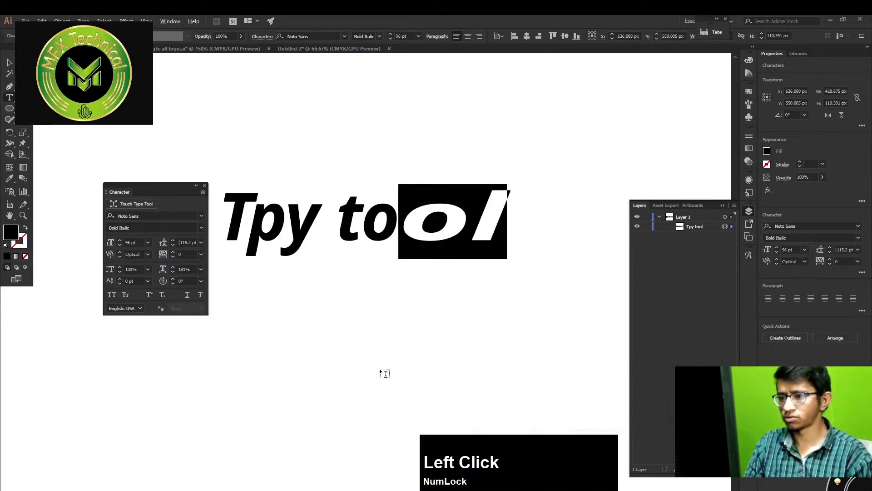
left_click_drag(514, 458, 489, 445)
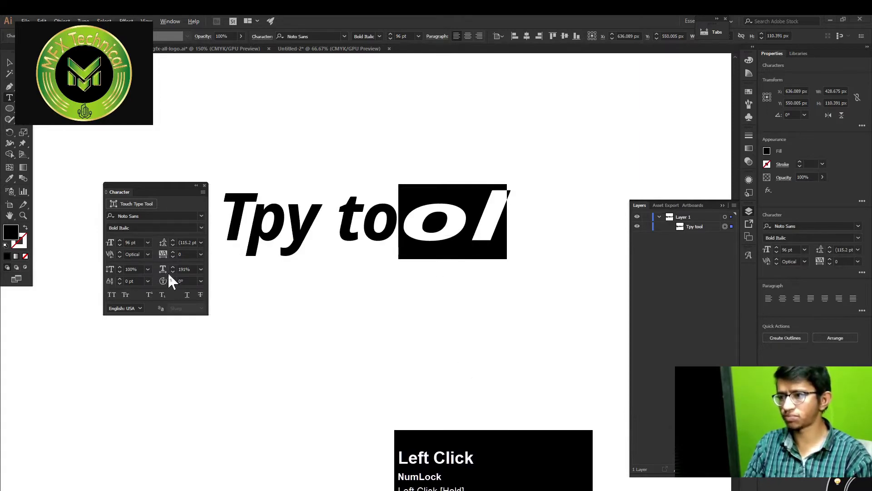
Select the entire "Tpy tool" text object with the Selection tool and set its horizontal scale to 100%.
left_click(10, 73)
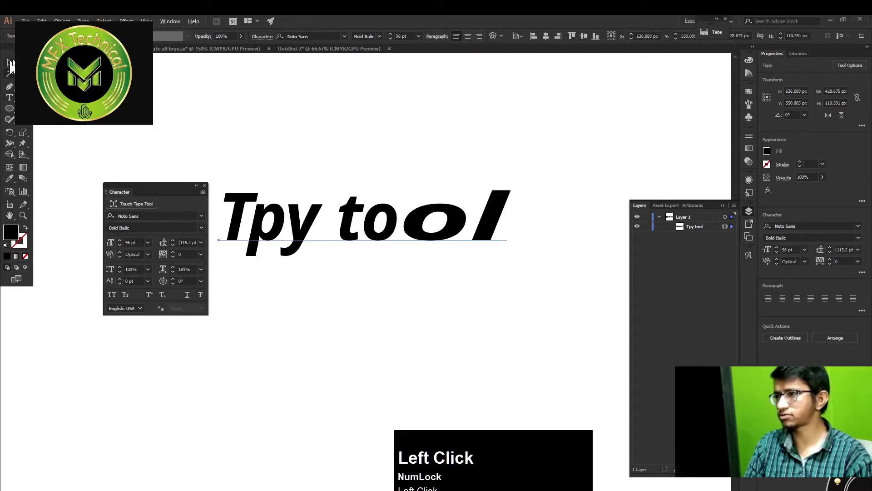
left_click(11, 63)
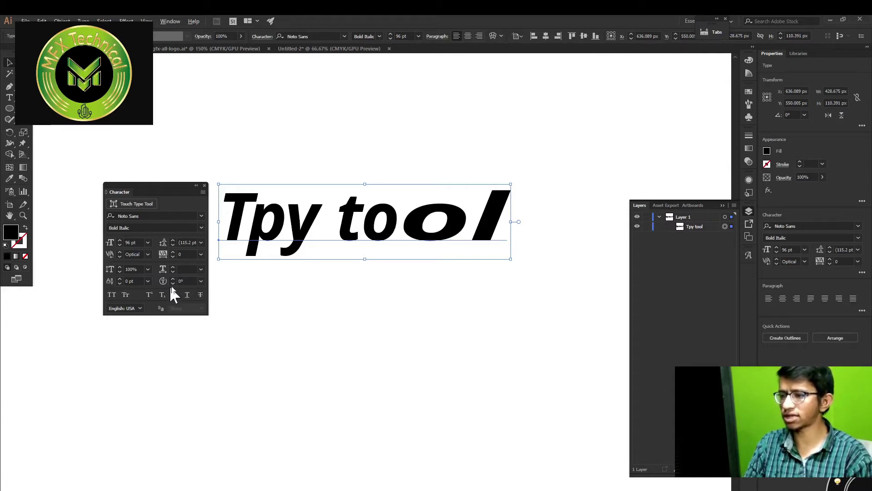
left_click(201, 271)
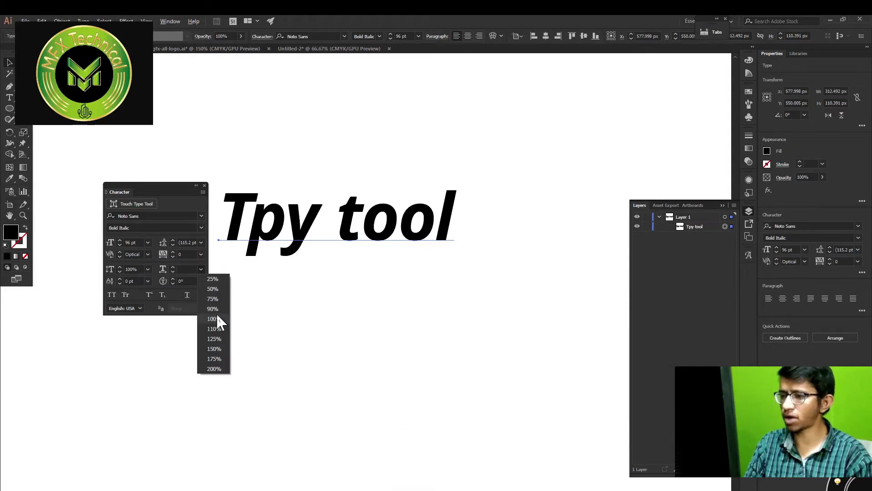
left_click(279, 310)
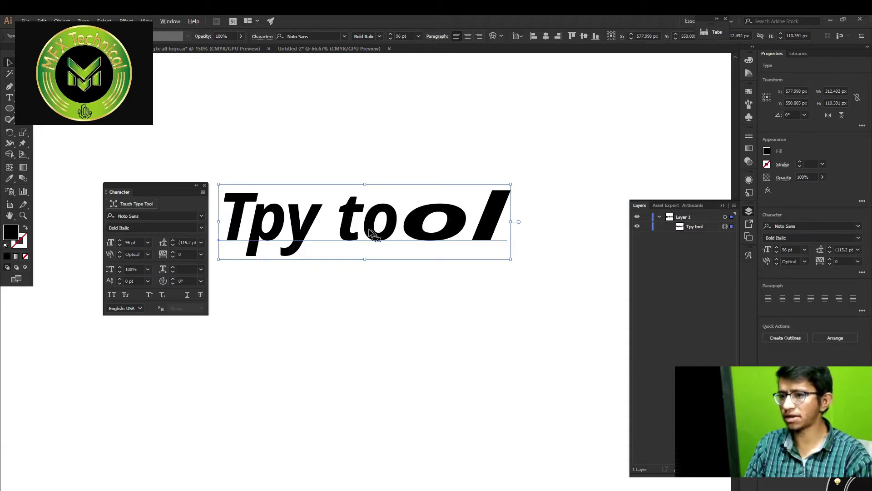
left_click(201, 270)
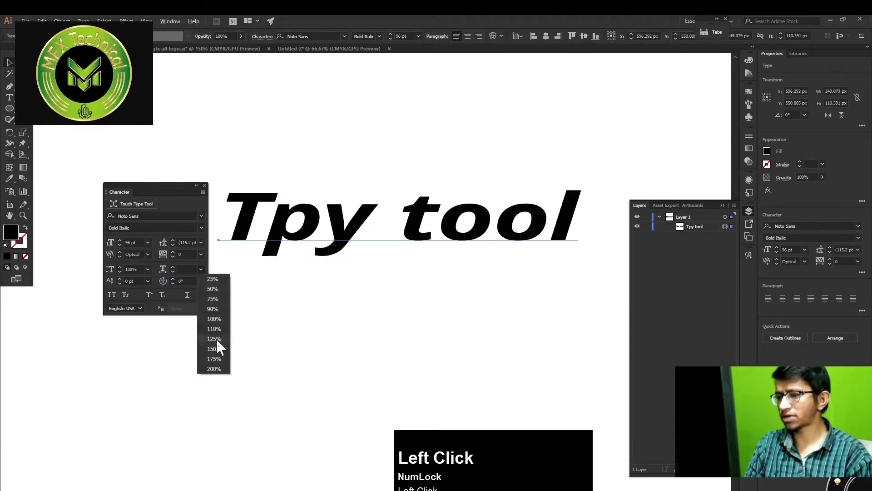
left_click(216, 318)
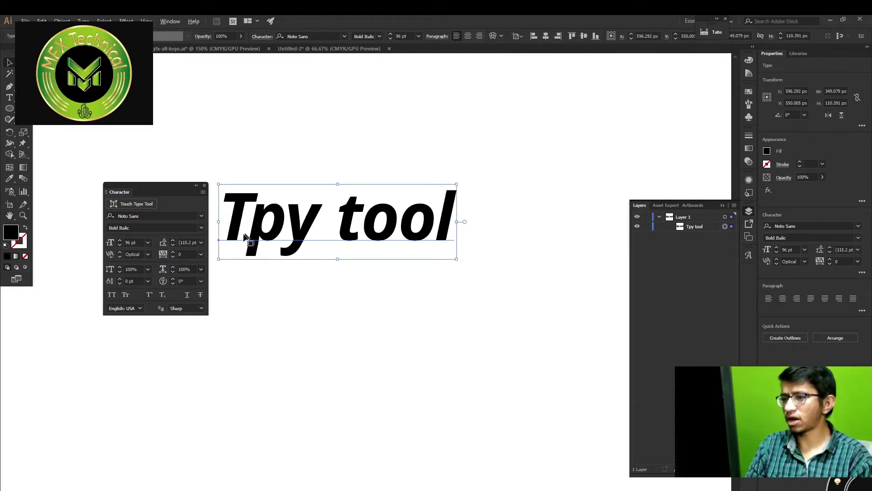
Set the baseline shift of the "Tpy tool" text to 14 pt and move the text near the artboard's top.
left_click(120, 279)
left_click_drag(121, 279, 121, 278)
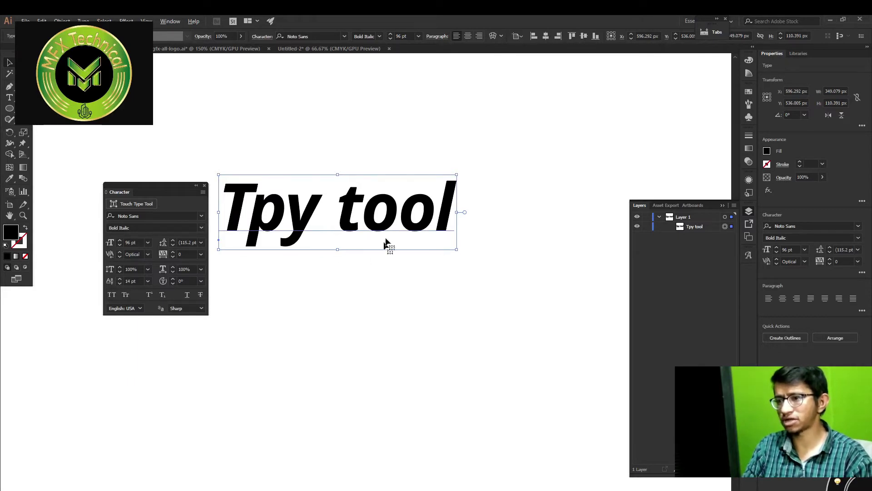
left_click(362, 285)
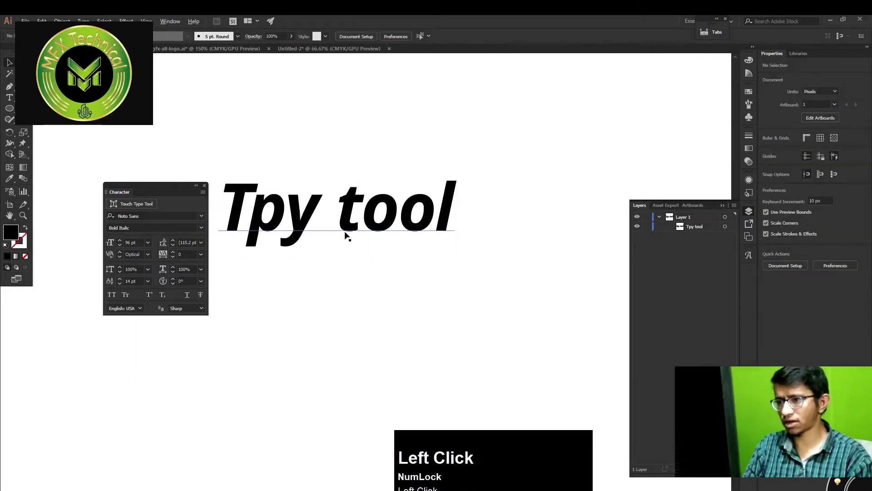
scroll(354, 245, "down", 3)
left_click_drag(349, 220, 296, 142)
Draw an area type frame about 706 px wide below the title with the Type tool, filled with placeholder text.
key("t")
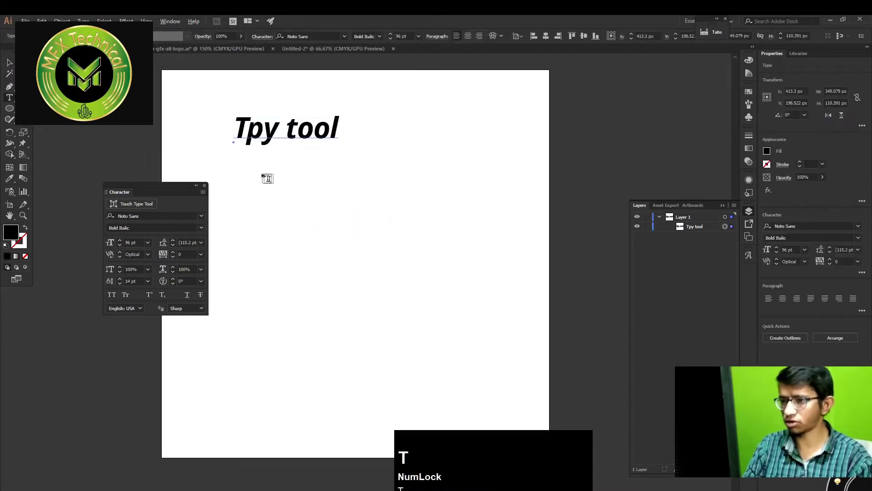
left_click_drag(255, 165, 469, 413)
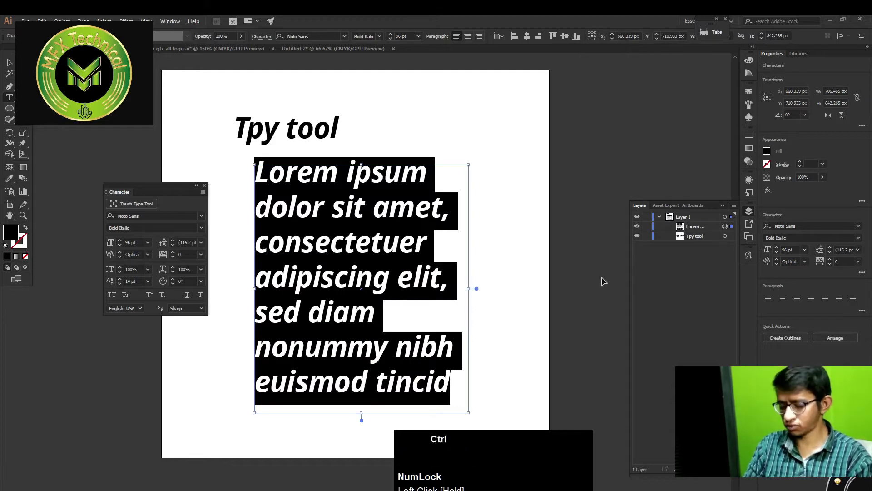
key("ctrl+t")
key("ctrl+t")
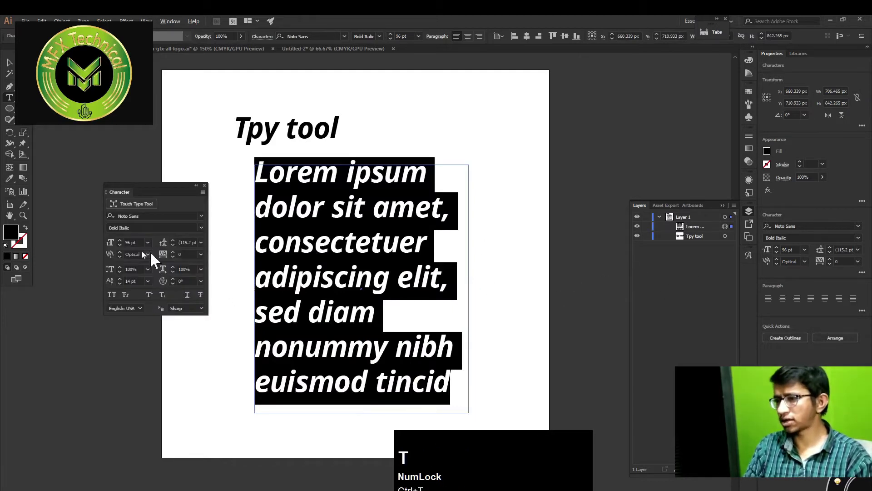
Set the font size of the placeholder paragraph to 12 pt.
left_click(111, 244)
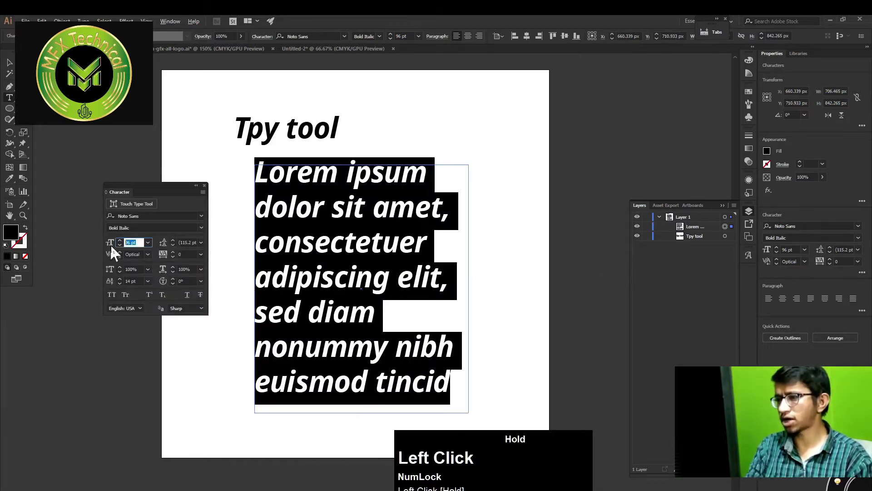
type("12")
key("Return")
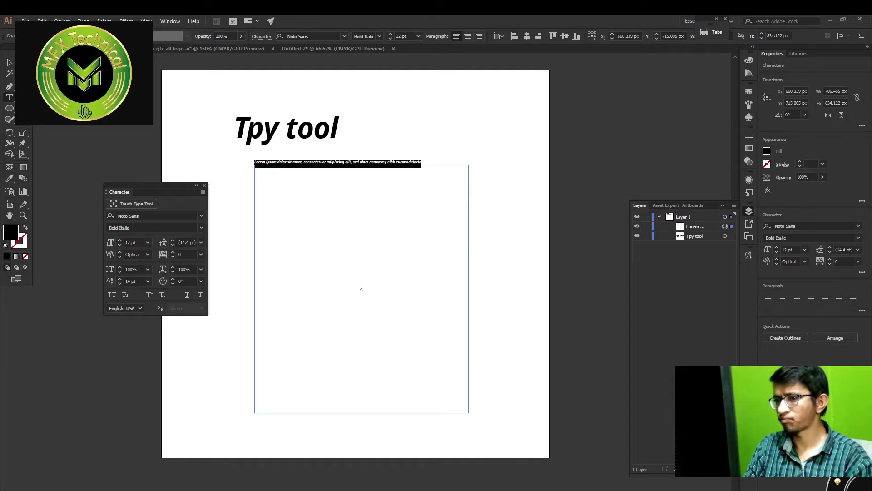
Undo the font size changes and remove the placeholder paragraph below the title.
left_click(10, 63)
key("ctrl+z")
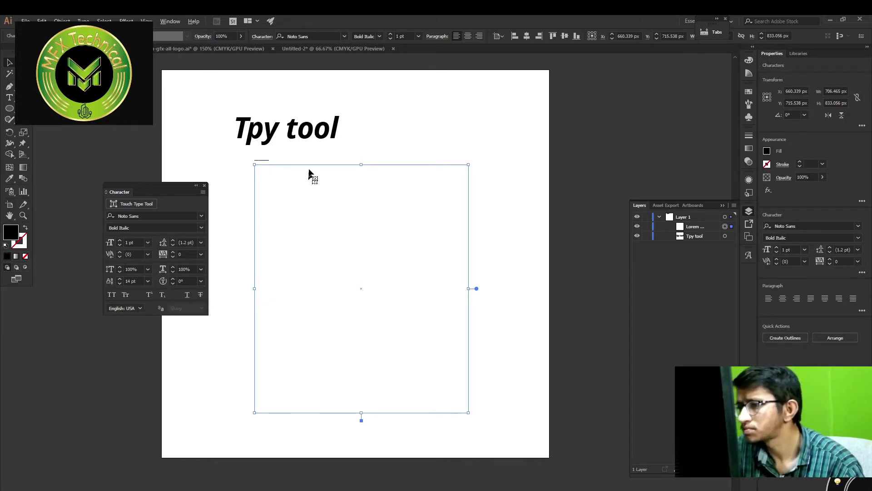
key("ctrl+z")
key("BackSpace")
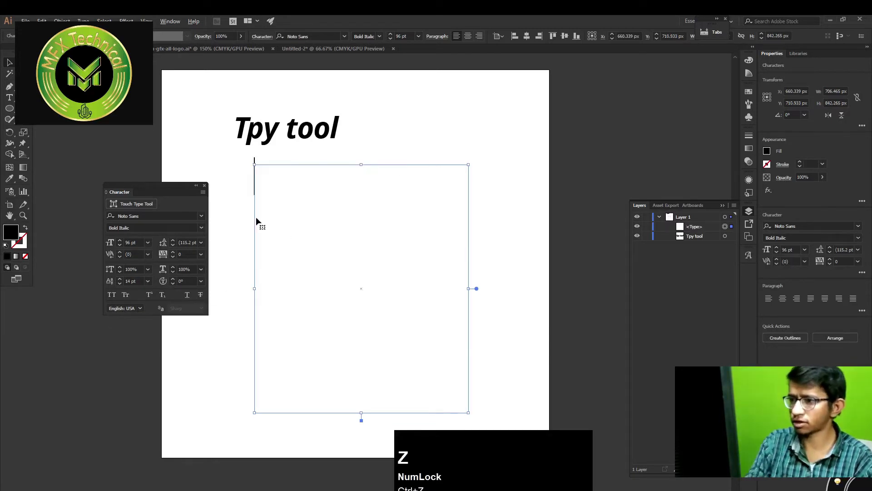
left_click(10, 64)
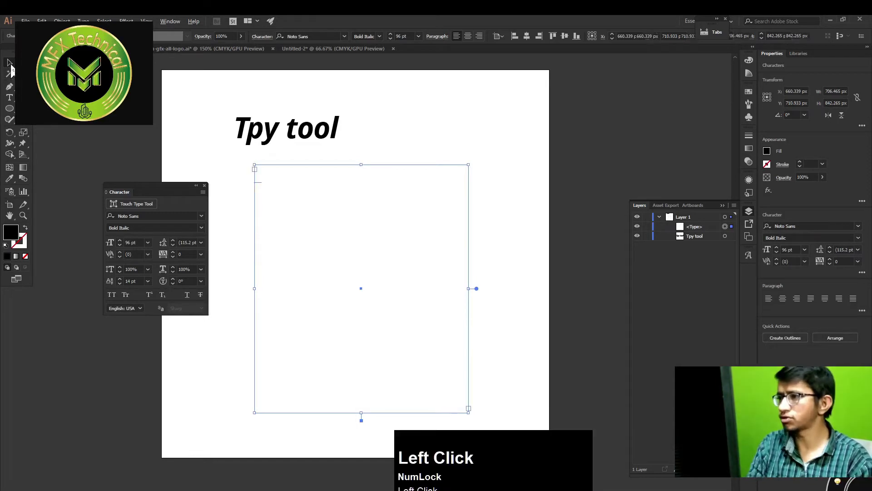
left_click(237, 208)
Draw a new placeholder text frame about 747 px wide with the Type tool and move it directly beneath the title.
key("t")
left_click_drag(257, 169, 485, 387)
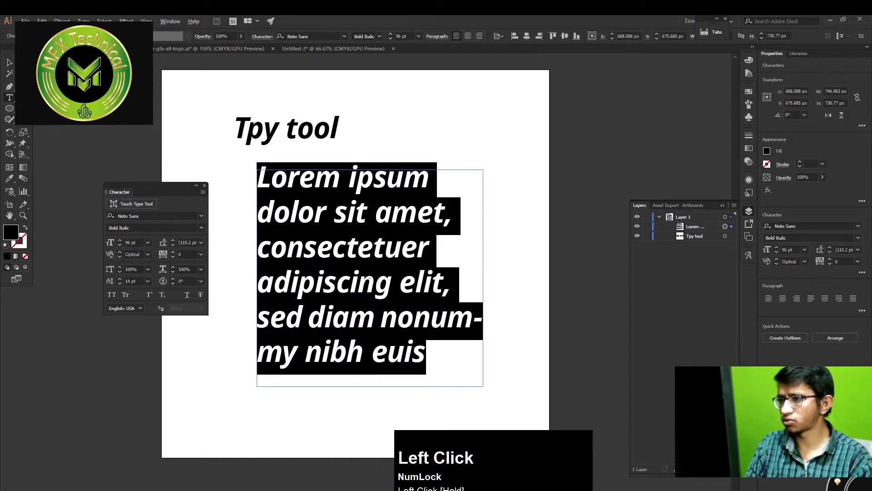
left_click(9, 63)
left_click_drag(363, 227, 323, 186)
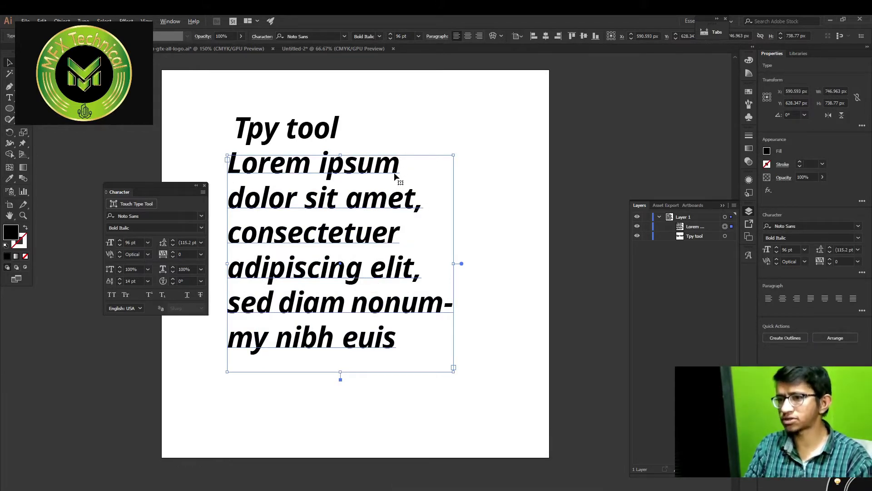
Copy the words "Lorem ipsum" from the first line of the placeholder paragraph.
key("t")
left_click_drag(401, 164, 227, 166)
key("ctrl+c")
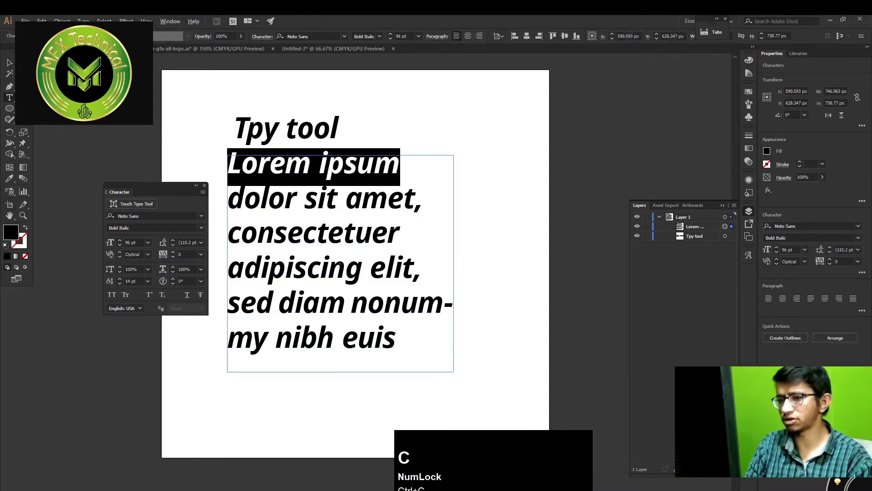
Switch to Chrome, search Google for "lorem ipsum" in a new tab, and open the Lorem Ipsum website.
left_click(255, 490)
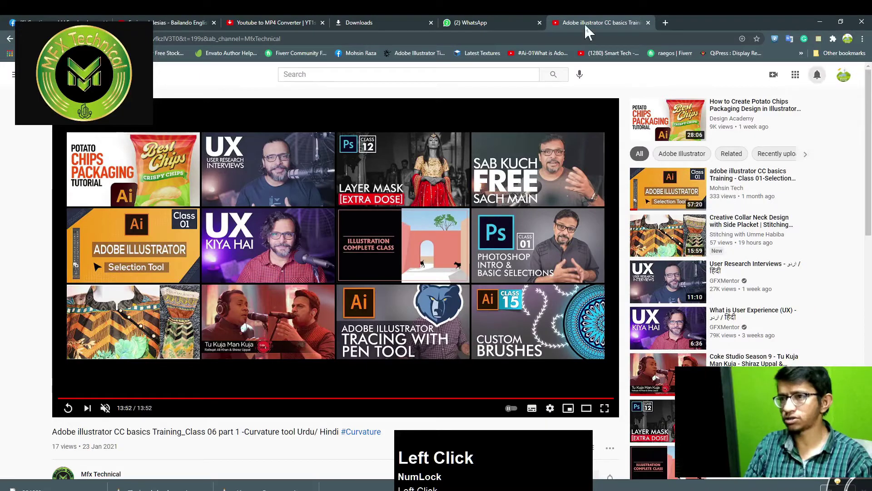
left_click(666, 23)
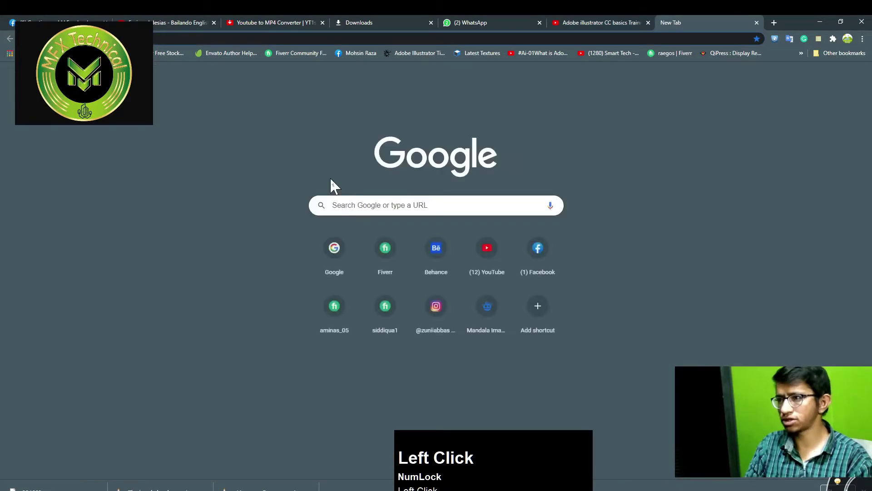
type("google")
key("Return")
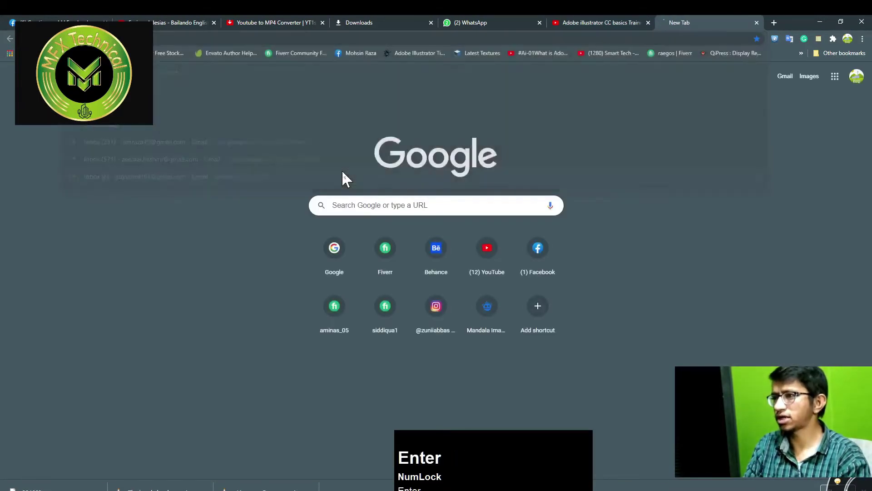
key("ctrl+v")
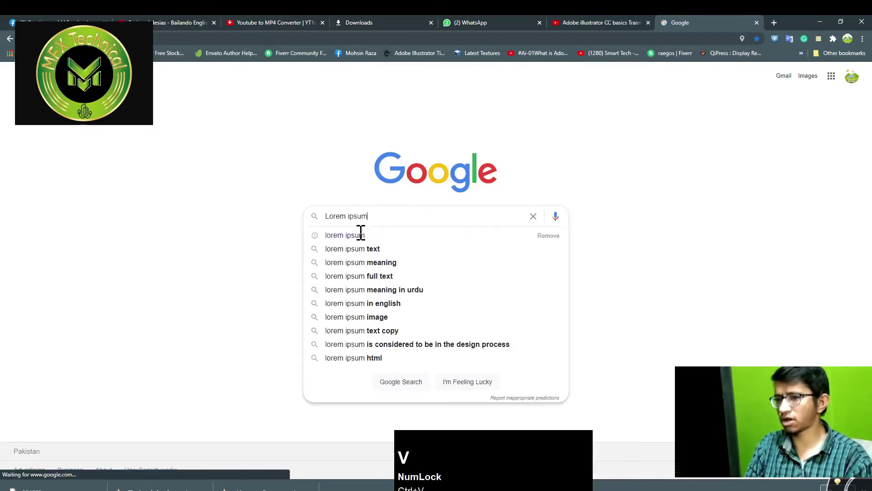
left_click(394, 237)
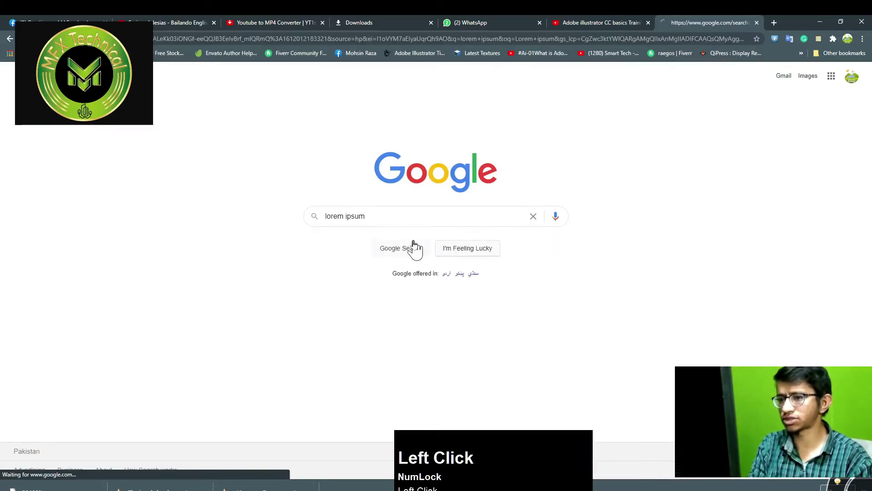
left_click(221, 159)
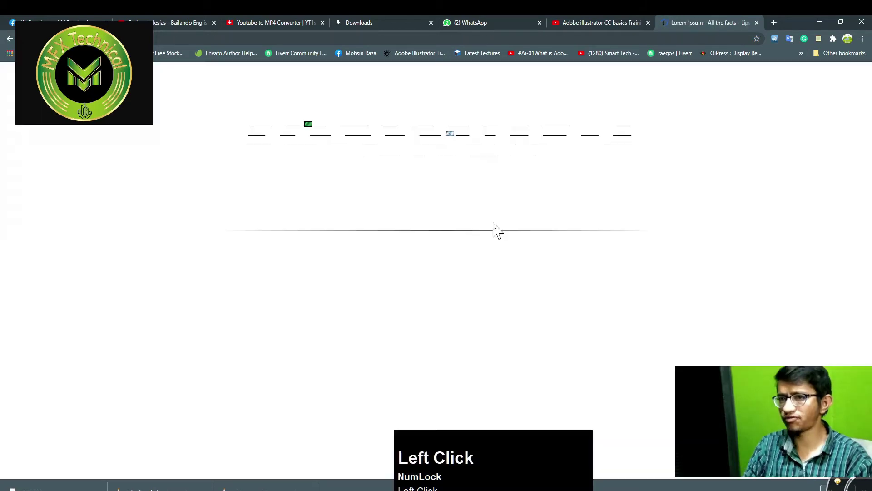
Generate 5 words of Lorem Ipsum text and highlight the generated sentence.
scroll(470, 225, "down", 10)
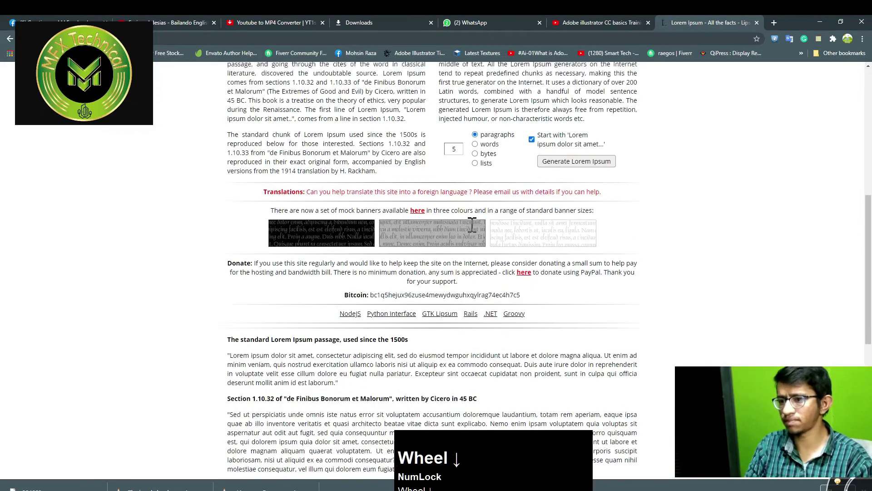
left_click(477, 132)
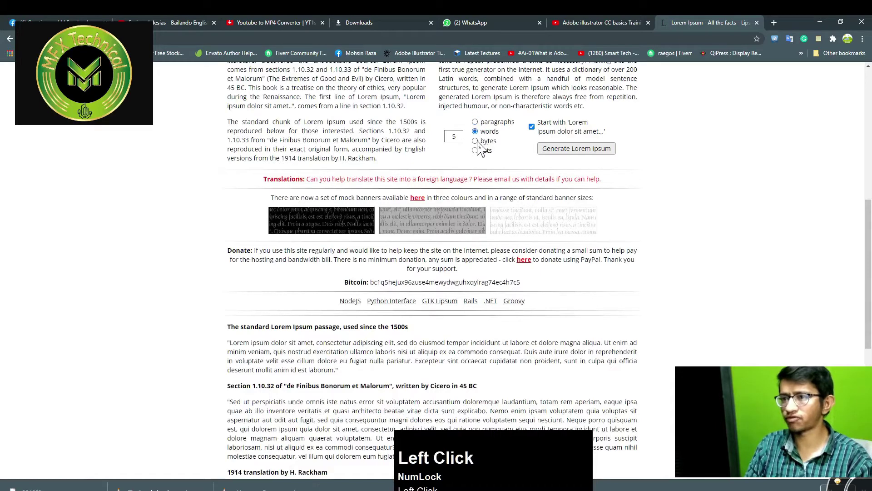
left_click(545, 153)
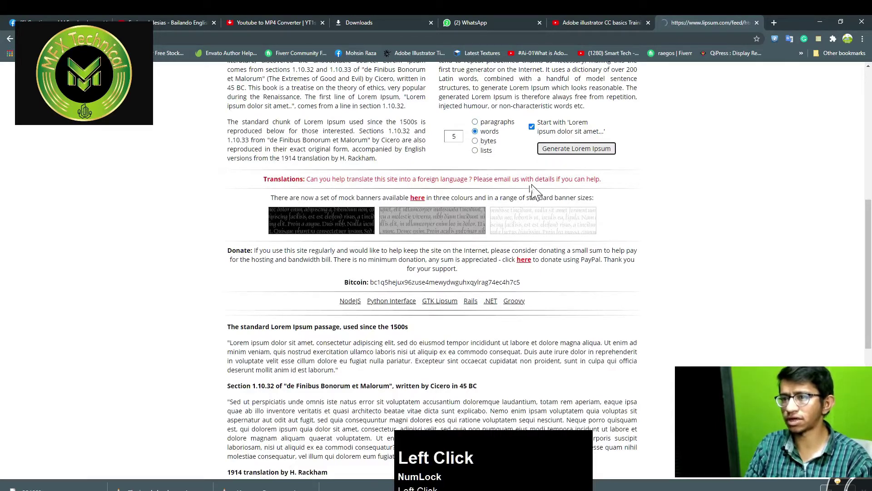
scroll(513, 209, "down", 2)
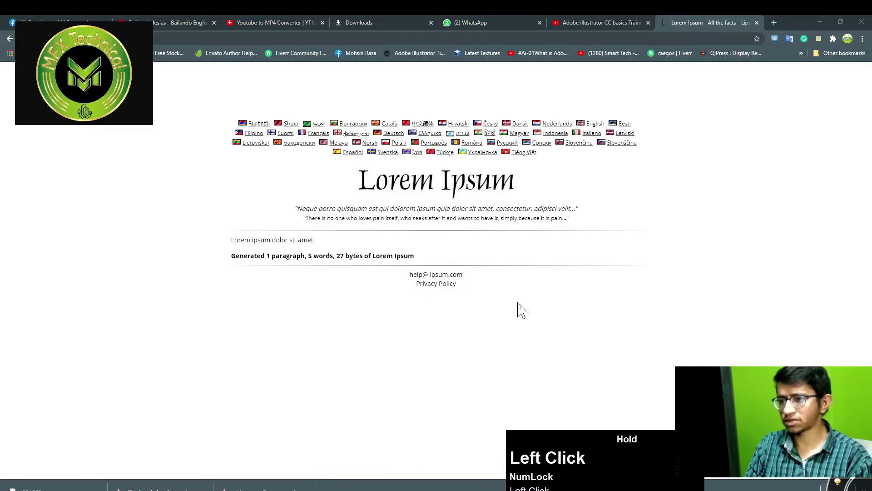
scroll(518, 307, "down", 2)
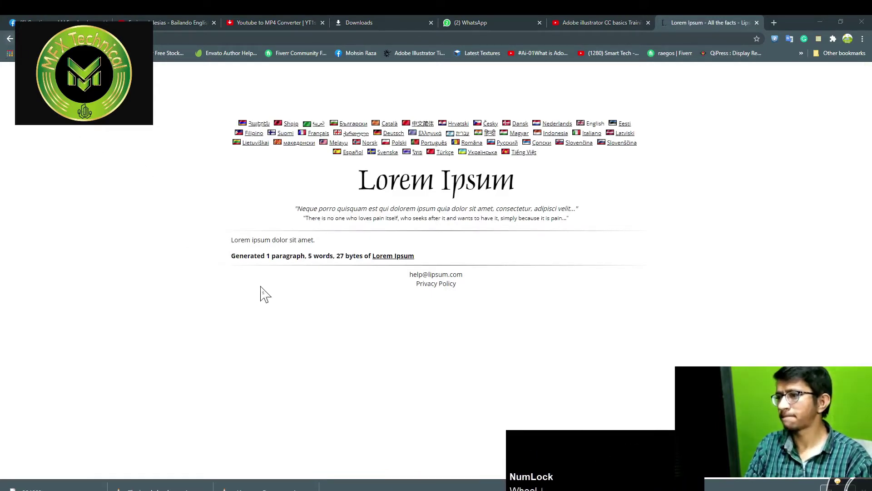
left_click_drag(318, 241, 211, 246)
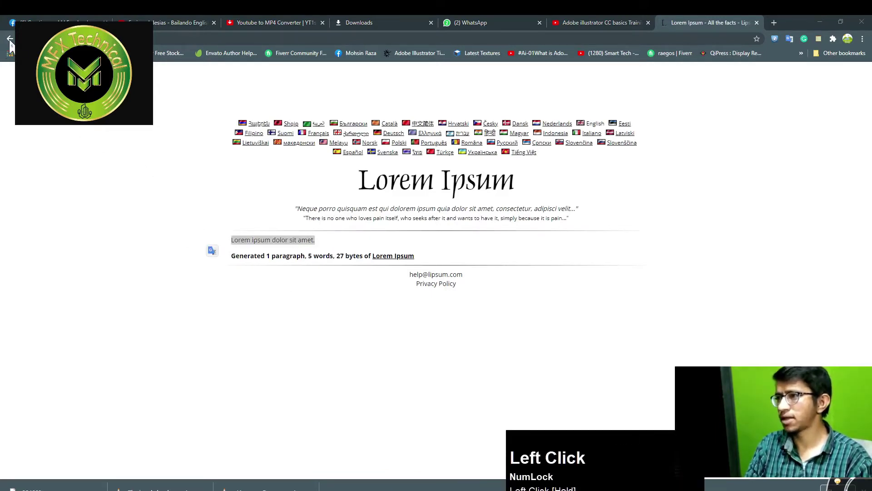
Return to the generator form and generate 2 words of Lorem Ipsum text.
left_click(9, 41)
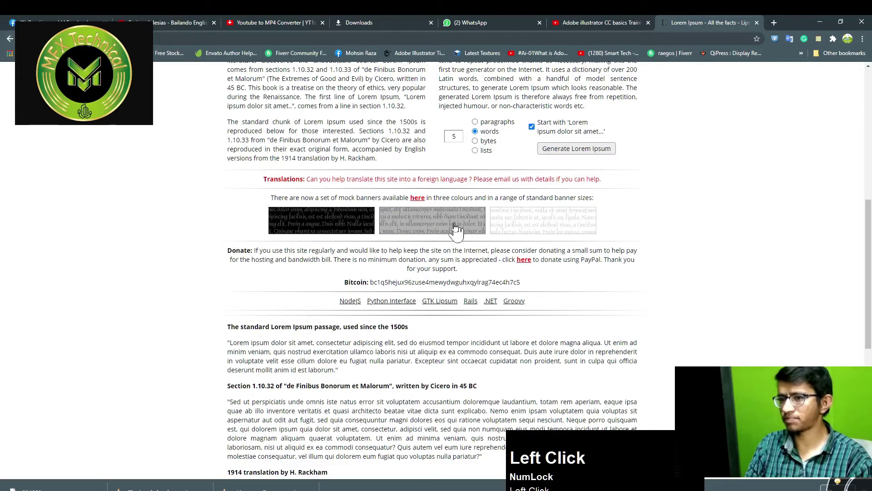
double_click(454, 137)
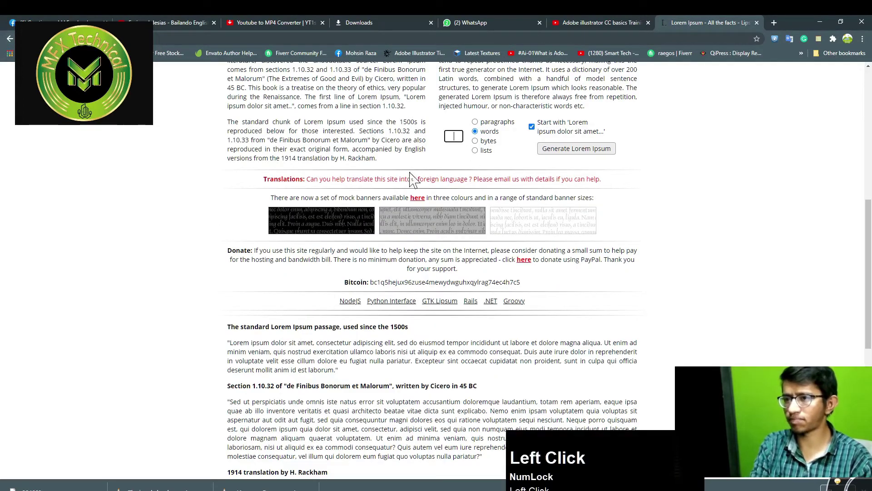
type("2")
key("Return")
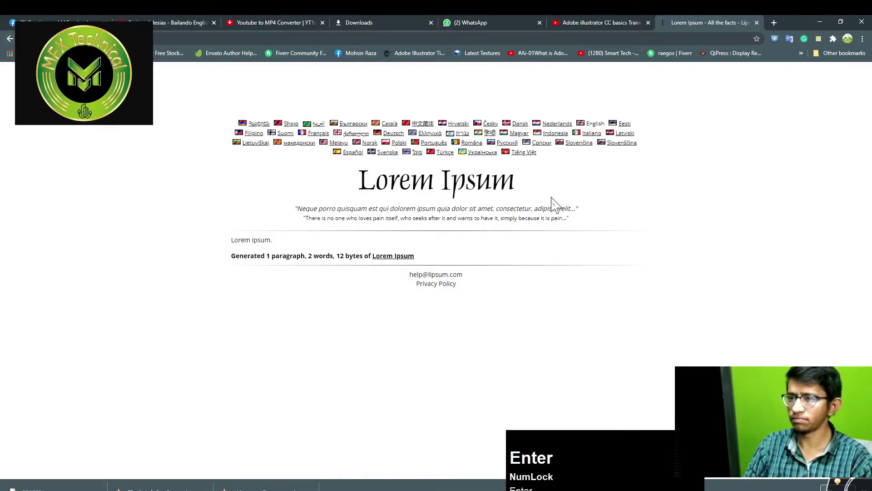
Go back to the Lorem Ipsum home page and look over its generator options and sample passages.
scroll(523, 254, "down", 1)
left_click(389, 256)
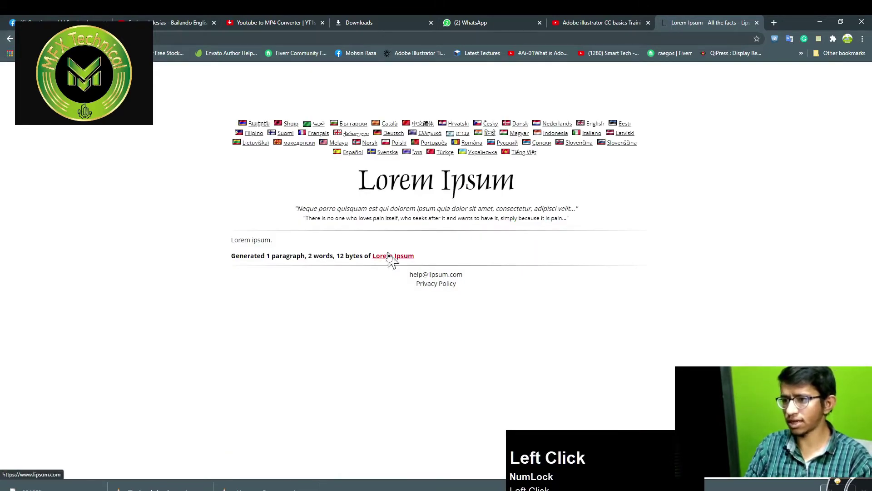
scroll(444, 278, "down", 10)
scroll(445, 276, "up", 1)
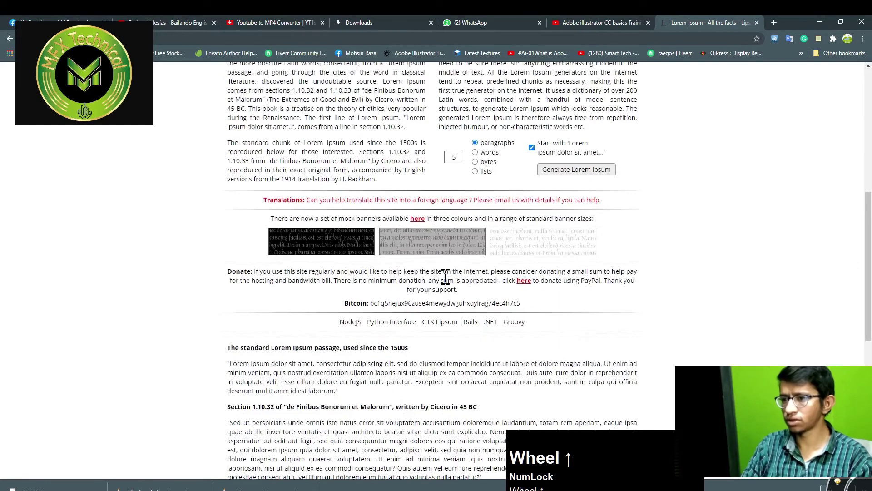
scroll(418, 272, "down", 8)
scroll(418, 273, "up", 15)
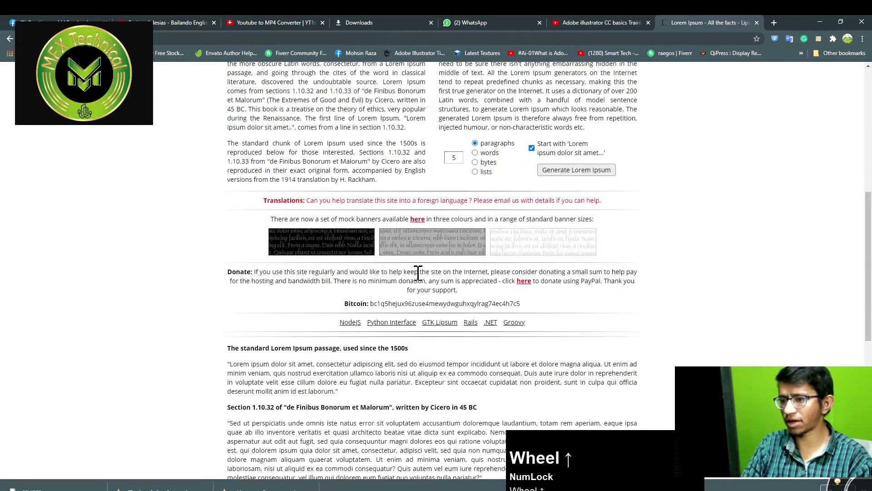
scroll(419, 274, "down", 8)
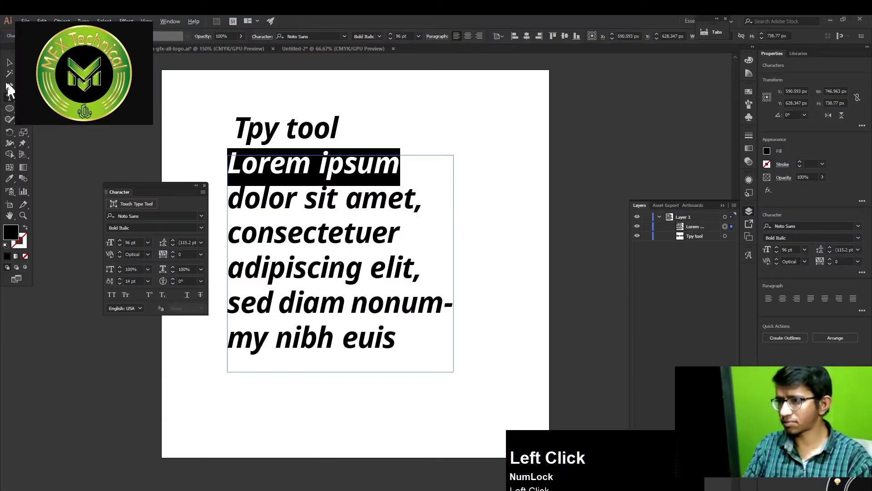
Back in Illustrator, leave text editing, select and deselect both text objects, and activate the Type tool.
left_click(9, 63)
left_click_drag(216, 115, 362, 271)
left_click_drag(414, 278, 413, 279)
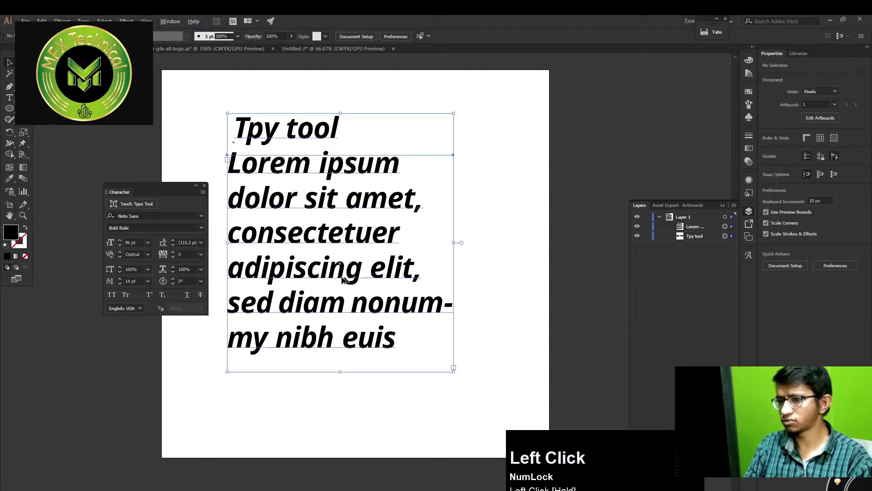
left_click(349, 127)
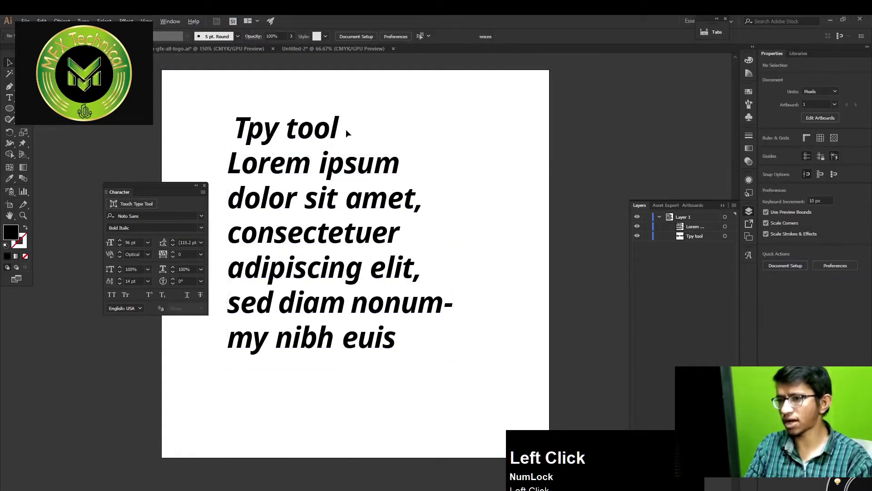
key("t")
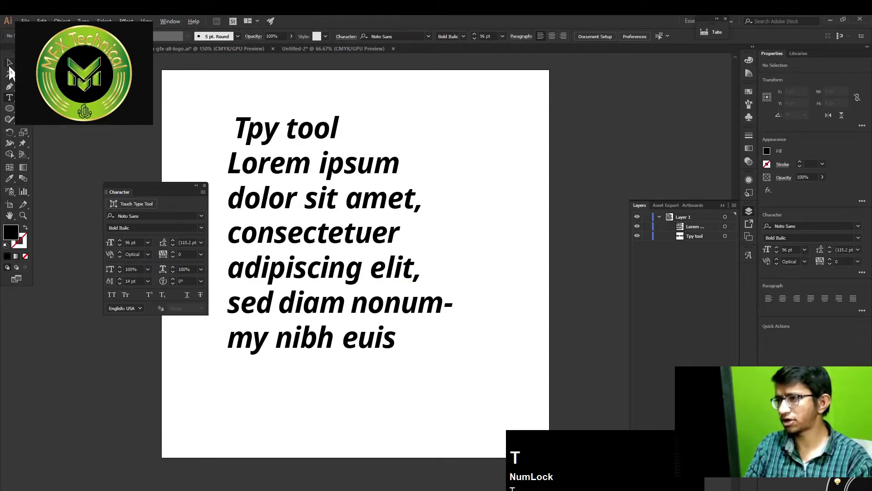
Delete the "Tpy tool" point text above the paragraph.
left_click(9, 63)
left_click(294, 133)
key("Delete")
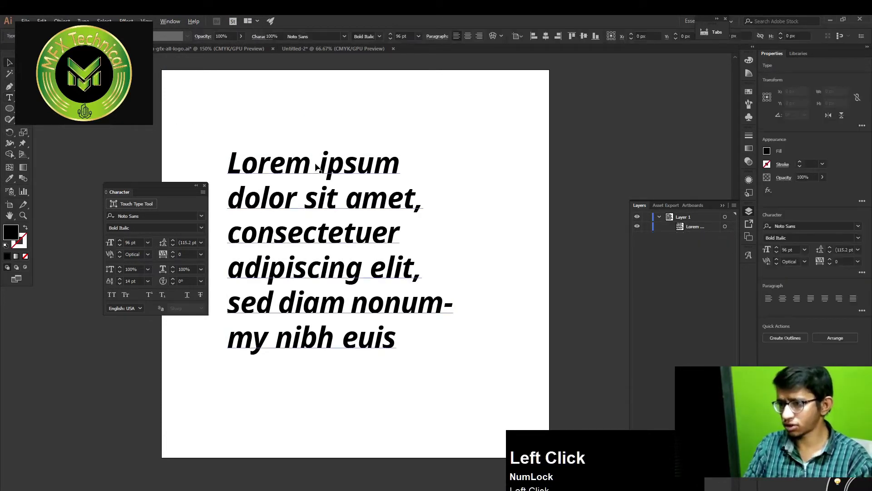
Select the words "Lorem ipsum" in the paragraph's first line and raise their baseline shift to 89 pt.
key("t")
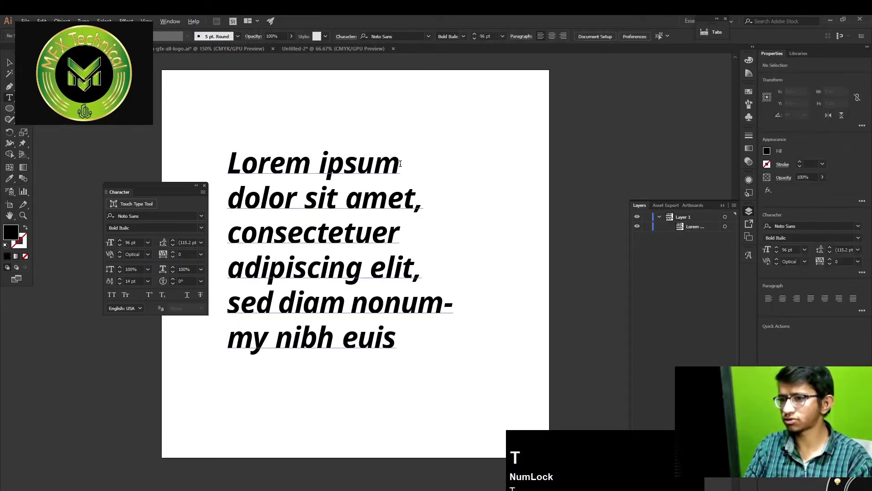
left_click_drag(400, 164, 226, 165)
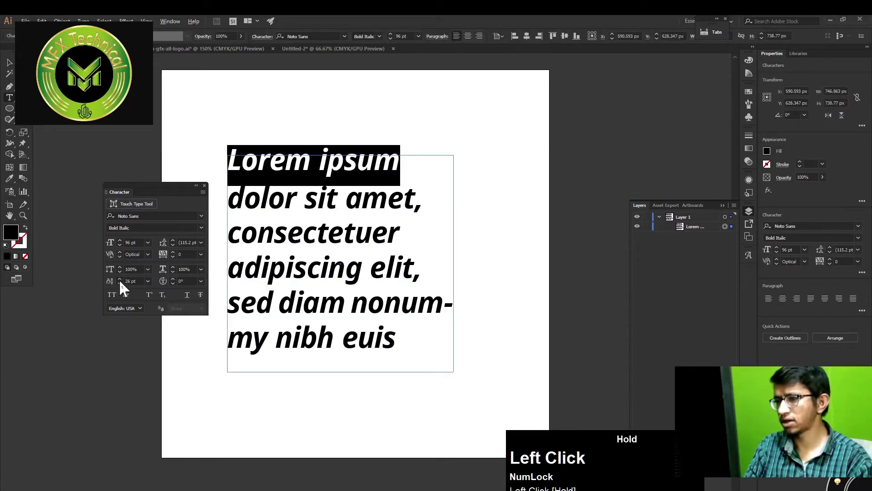
key("F12")
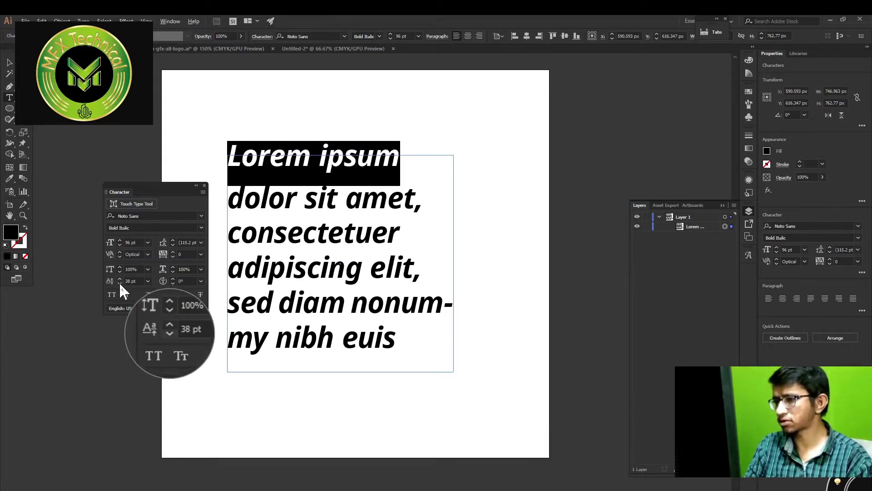
left_click(120, 280)
left_click_drag(121, 279, 120, 280)
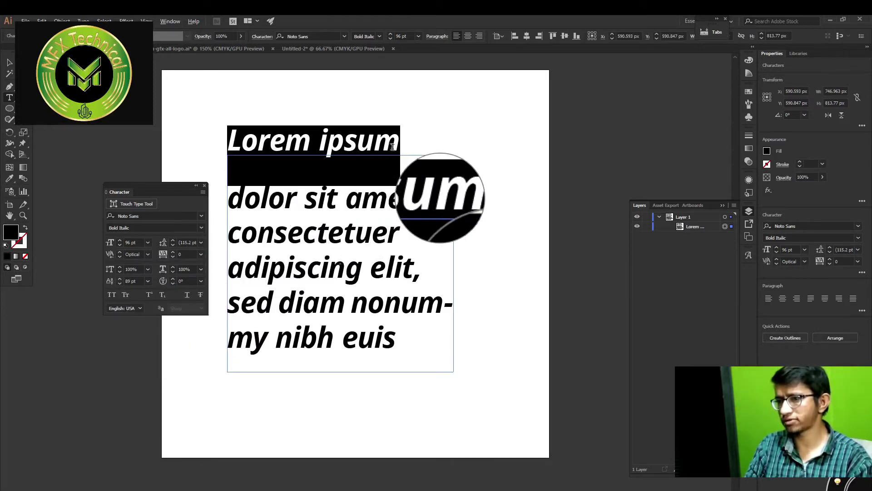
left_click(125, 280)
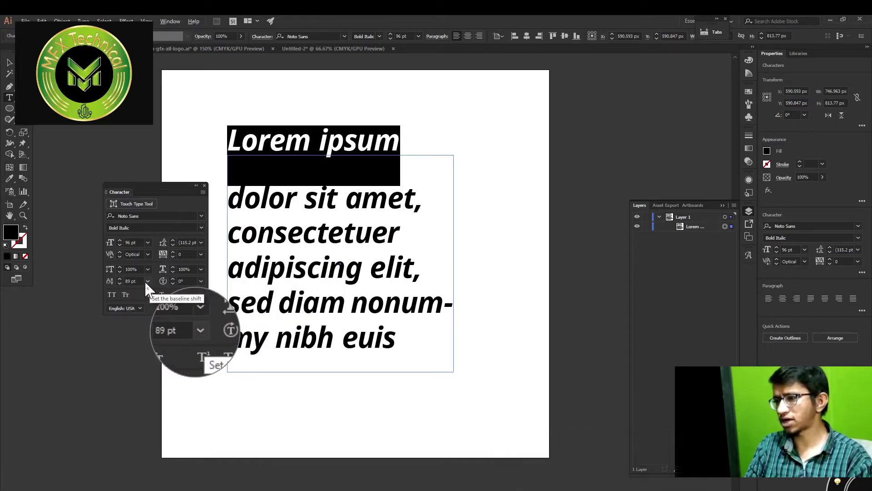
Apply the preset baseline shift of -12 pt to the selected words, and reset it to 0 pt.
left_click(147, 281)
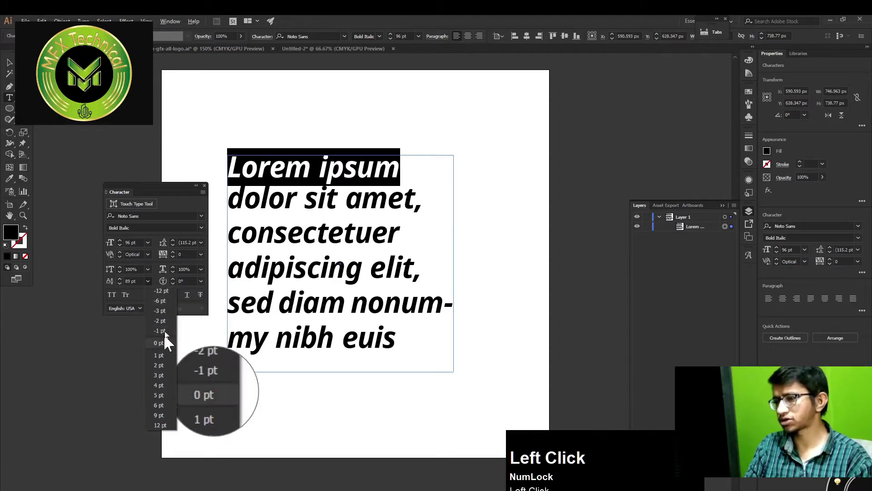
left_click(164, 290)
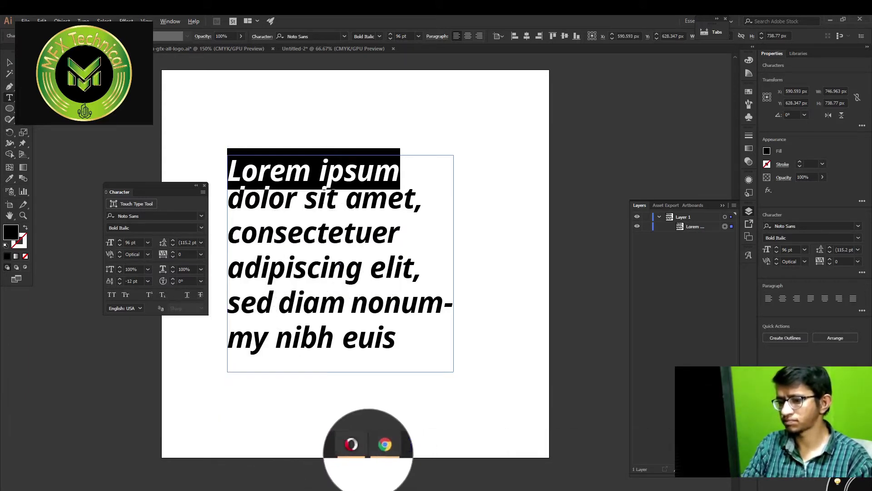
mouse_move(368, 487)
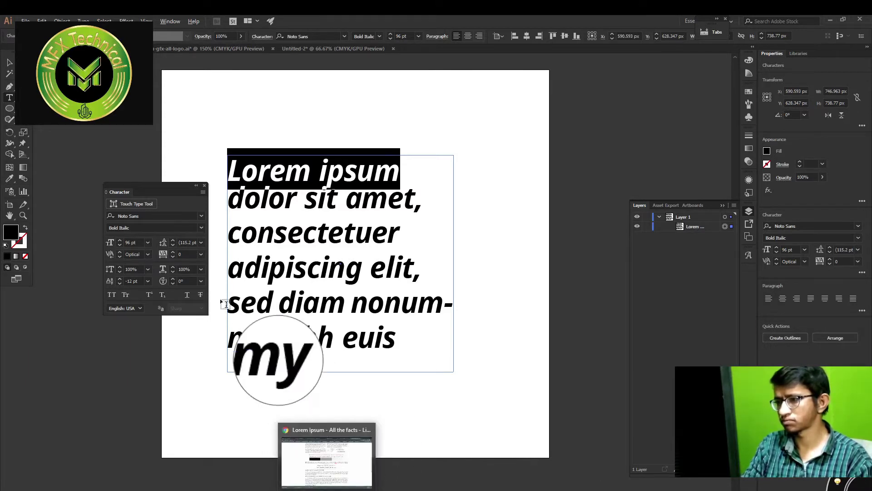
left_click(149, 282)
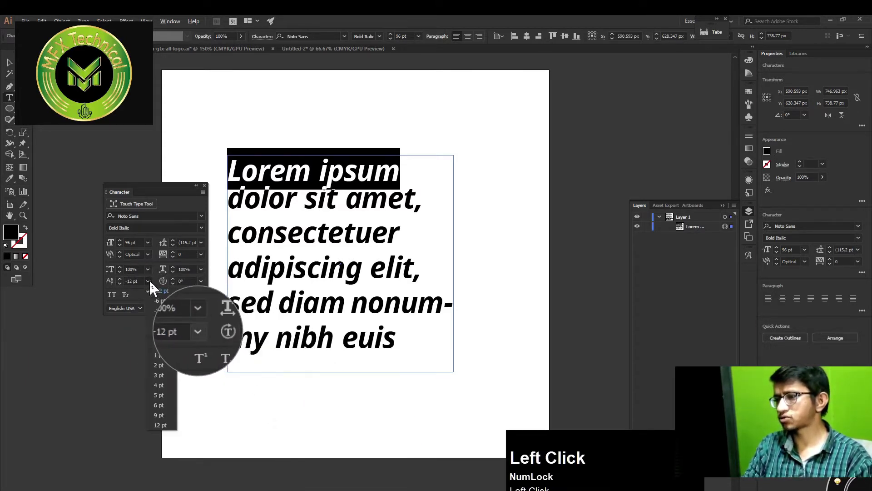
left_click(162, 335)
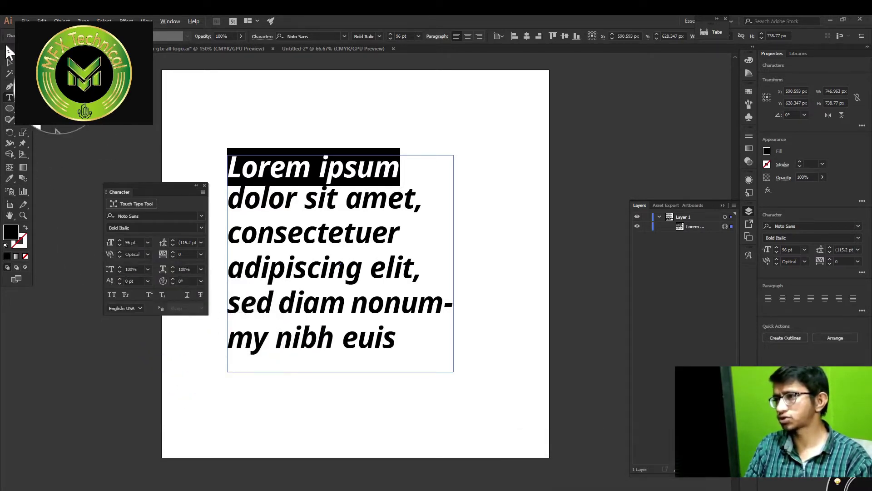
Delete the area text, place "Lorem ipsum" placeholder point text near the artboard's middle, and leave it selected as an object.
left_click(10, 64)
key("Delete")
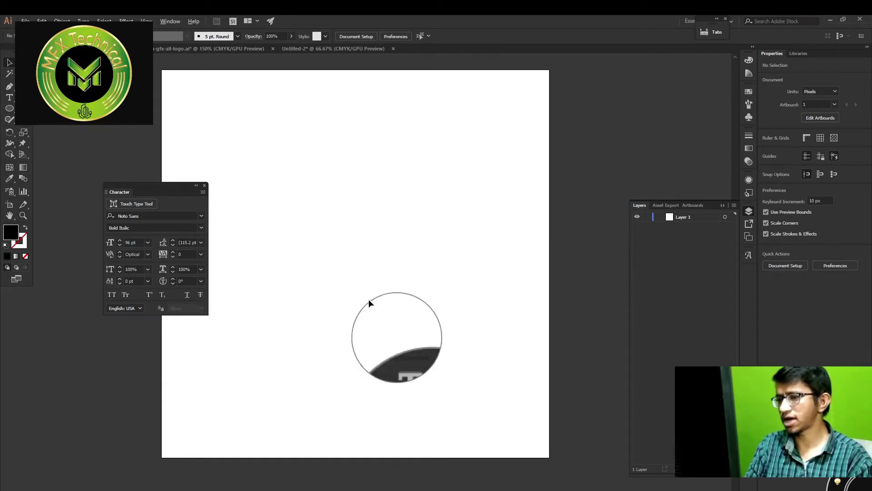
key("t")
left_click(328, 250)
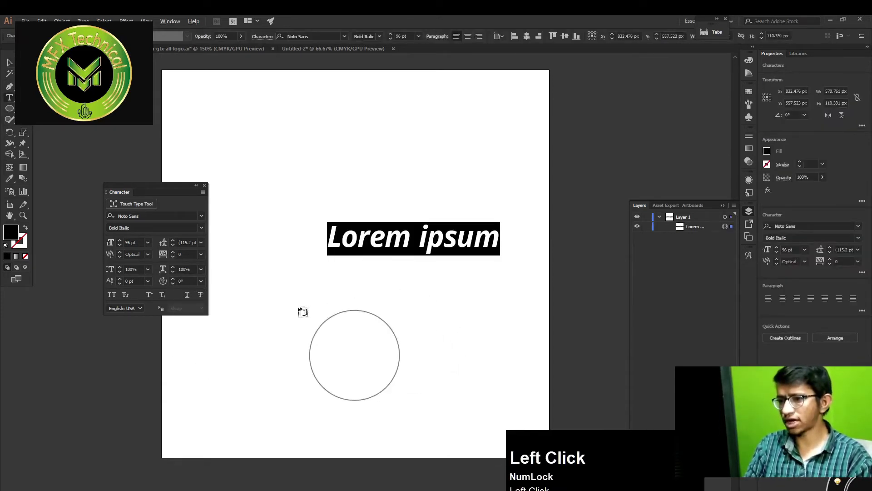
left_click(9, 63)
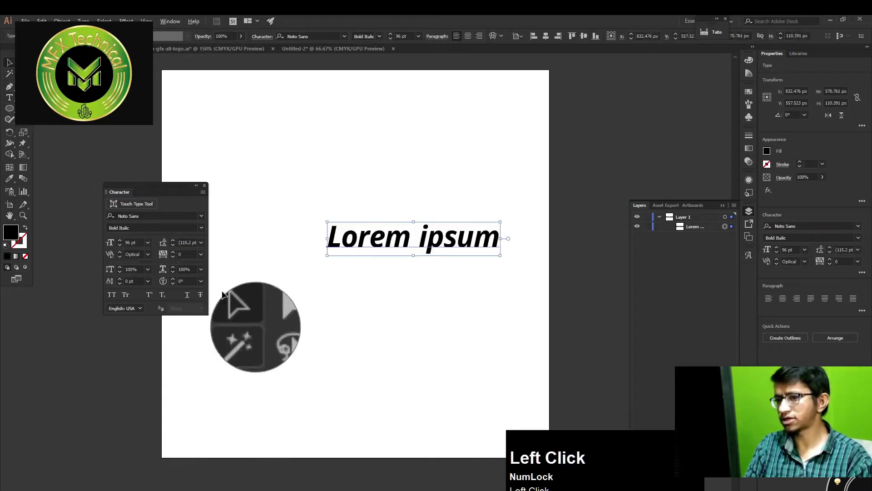
Set the character rotation of the "Lorem ipsum" point text to 100°.
left_click(173, 279)
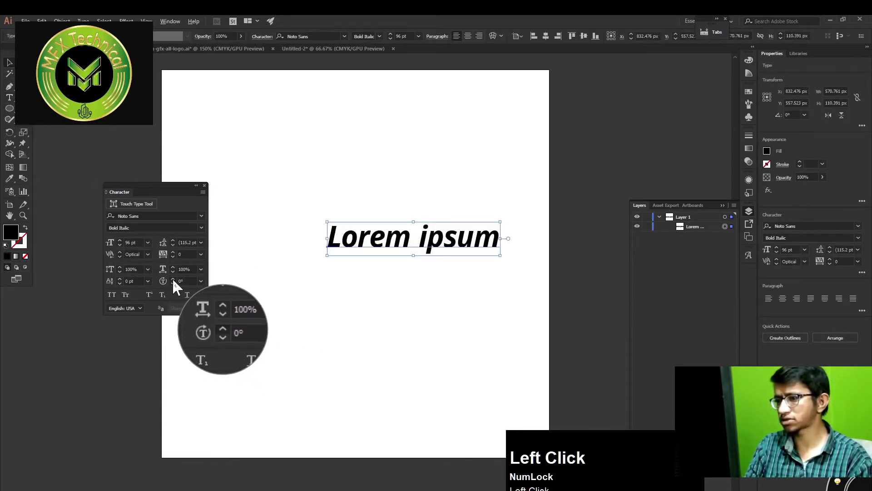
left_click_drag(173, 280, 173, 279)
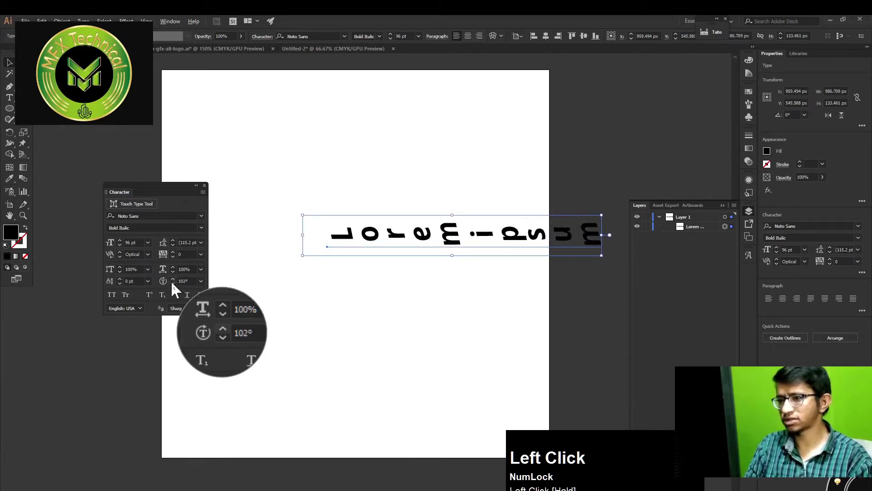
left_click(174, 284)
left_click(174, 284)
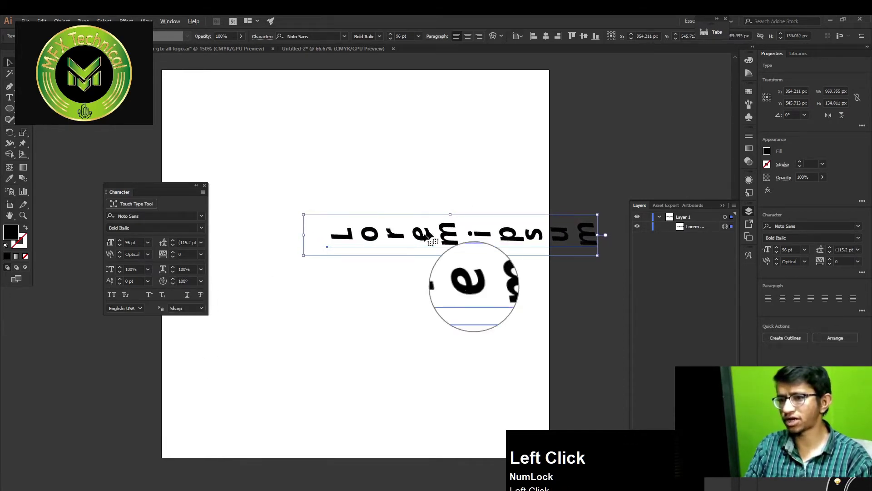
Move the rotated text to the upper part of the artboard and set its character rotation to -180°.
left_click_drag(446, 231, 371, 225)
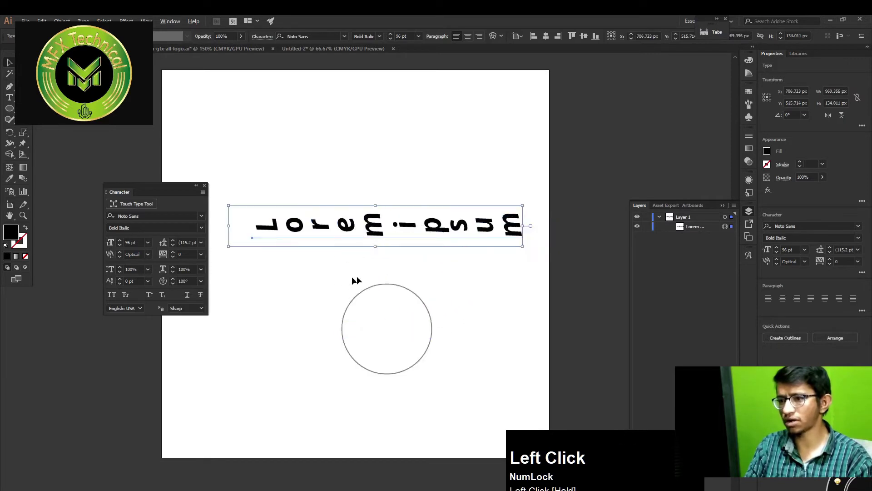
left_click_drag(427, 225, 423, 133)
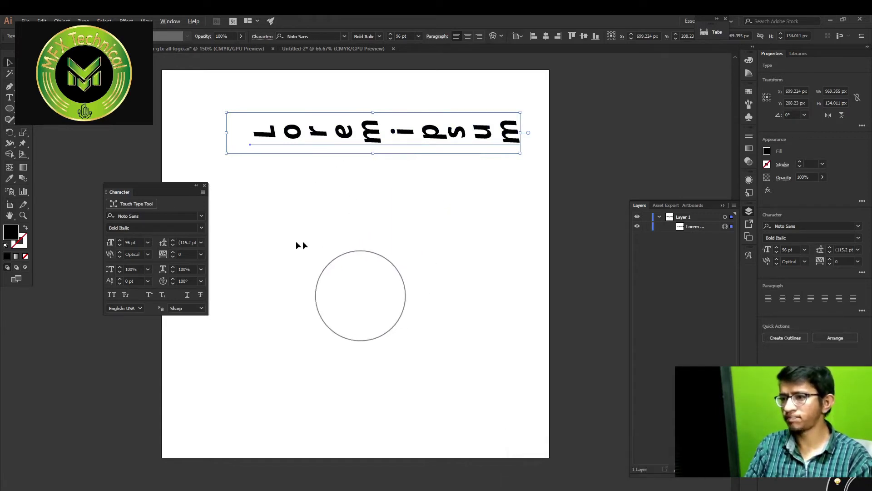
left_click(201, 280)
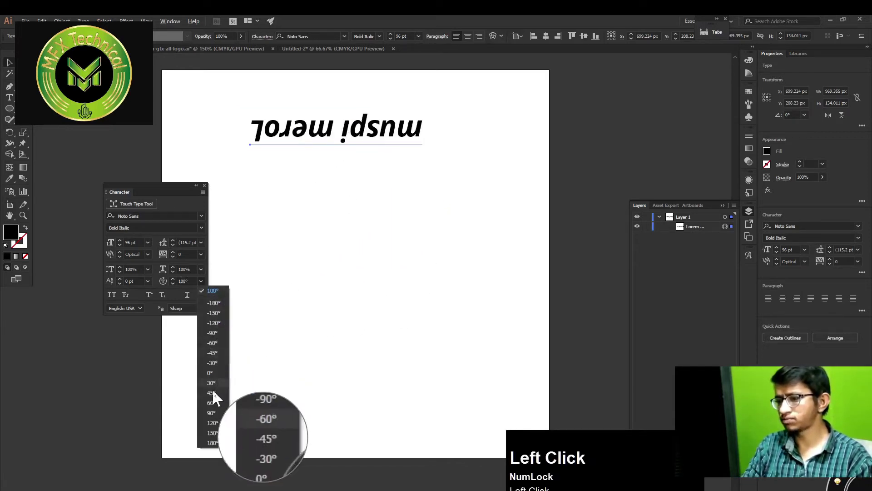
left_click(214, 303)
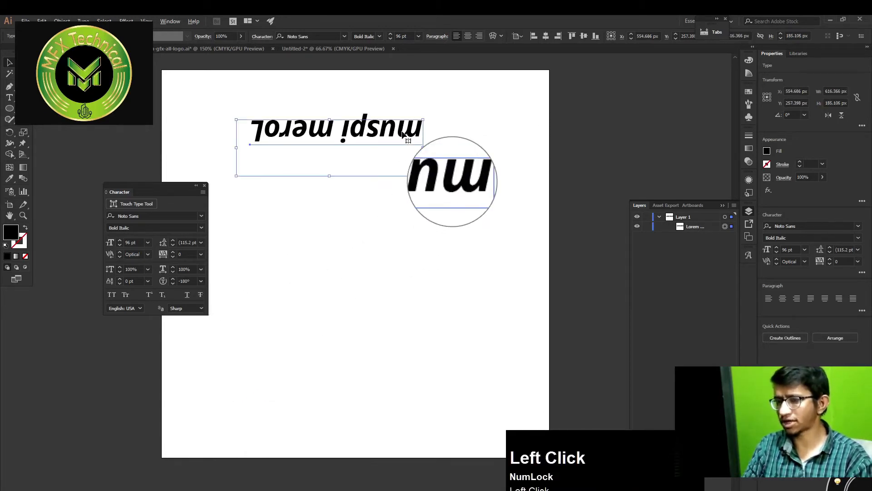
Undo the recent rotation and move changes, and clear the text from the artboard.
key("ctrl+z")
key("ctrl+z")
key("ctrl+z")
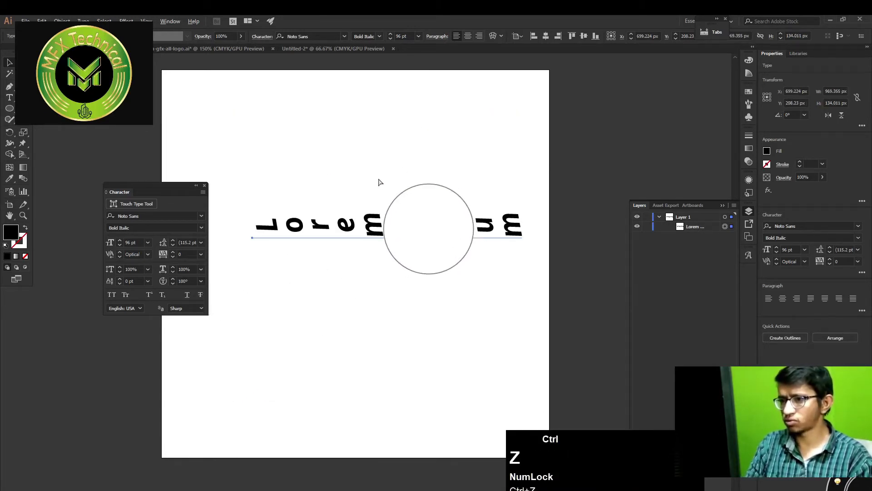
key("ctrl+z")
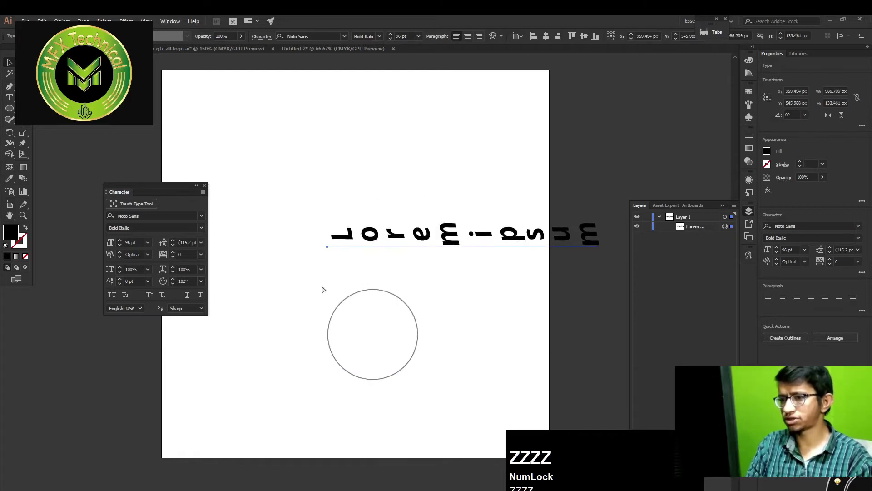
key("ctrl+z")
key("ctrl+z")
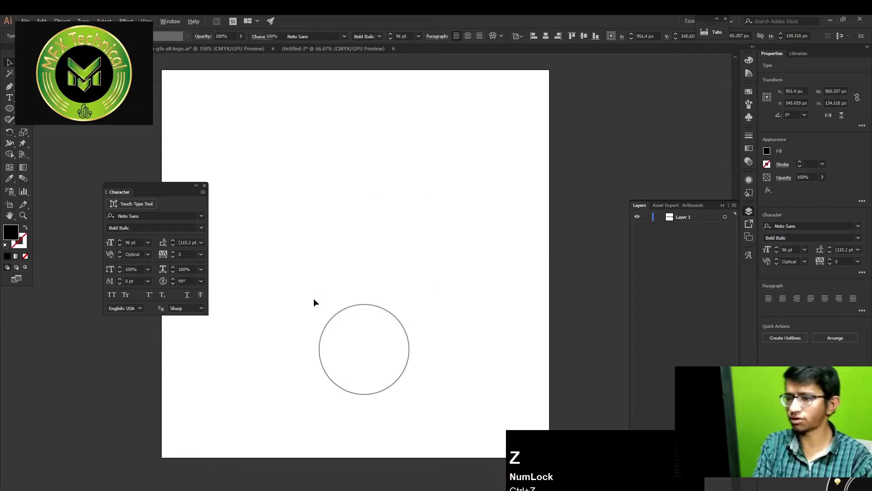
Place new "Lorem ipsum" point text in the artboard's upper half, try a 100° character rotation, and set it to 0°.
key("t")
left_click(326, 206)
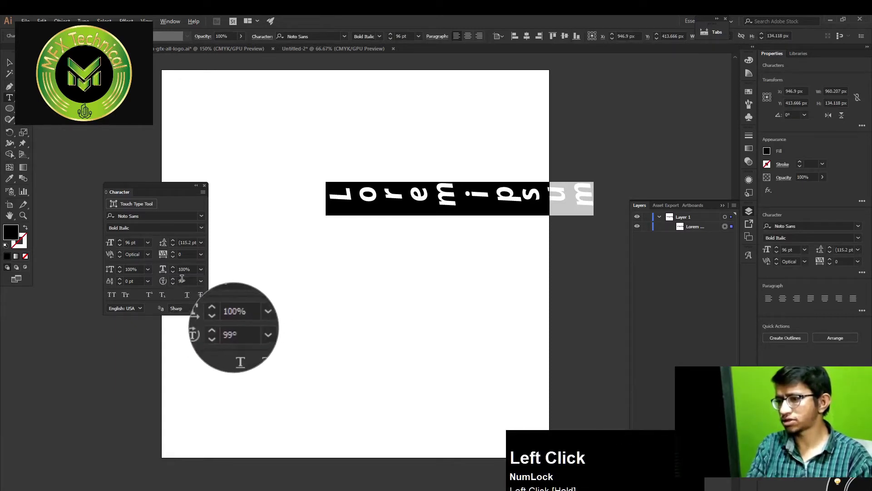
left_click(168, 280)
type("100")
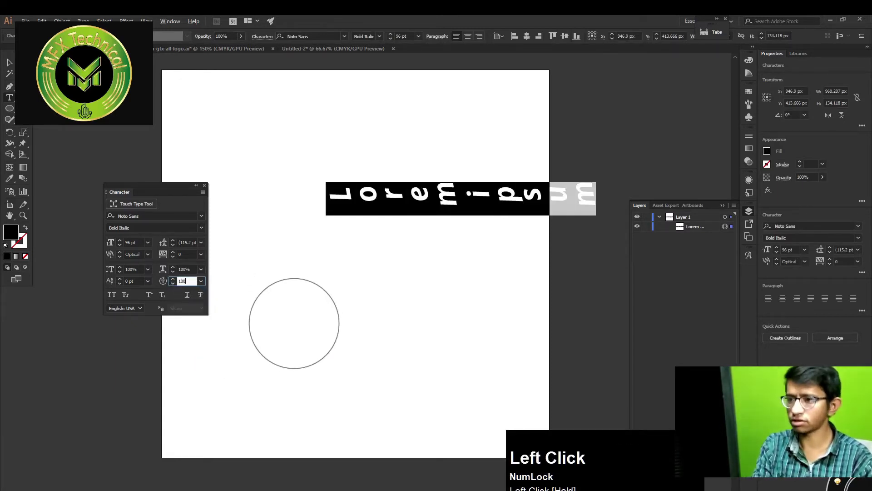
key("Return")
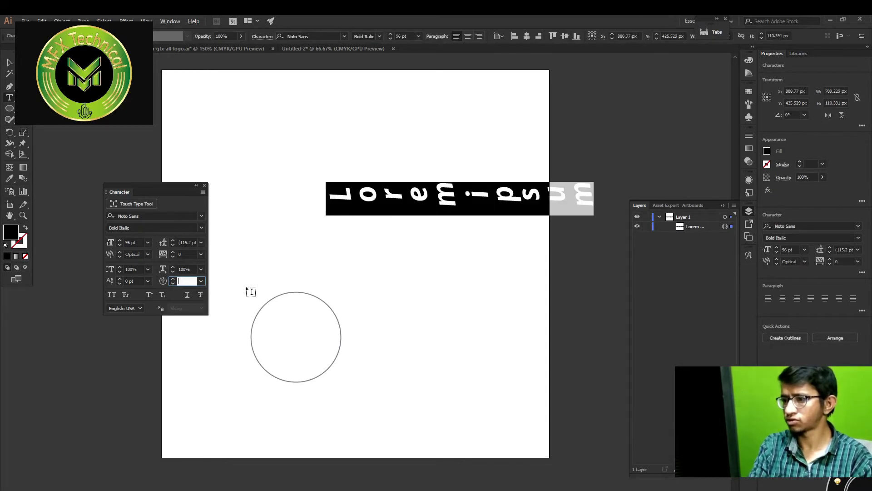
type("0")
key("Return")
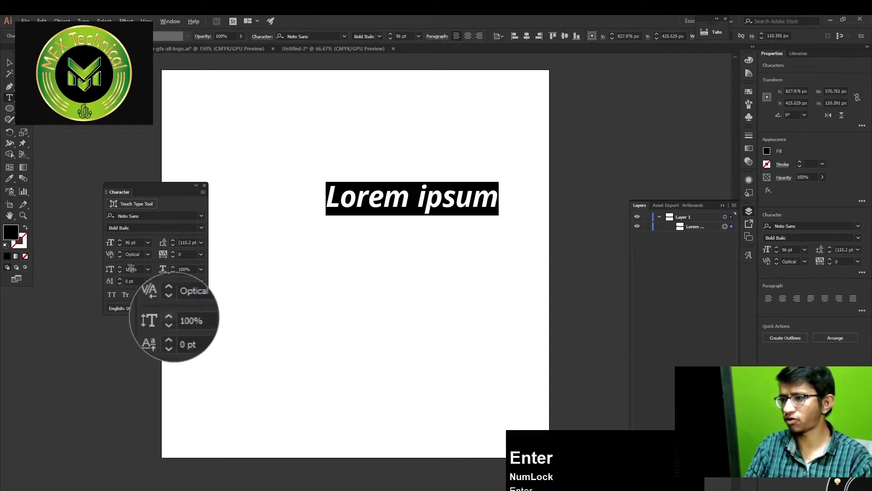
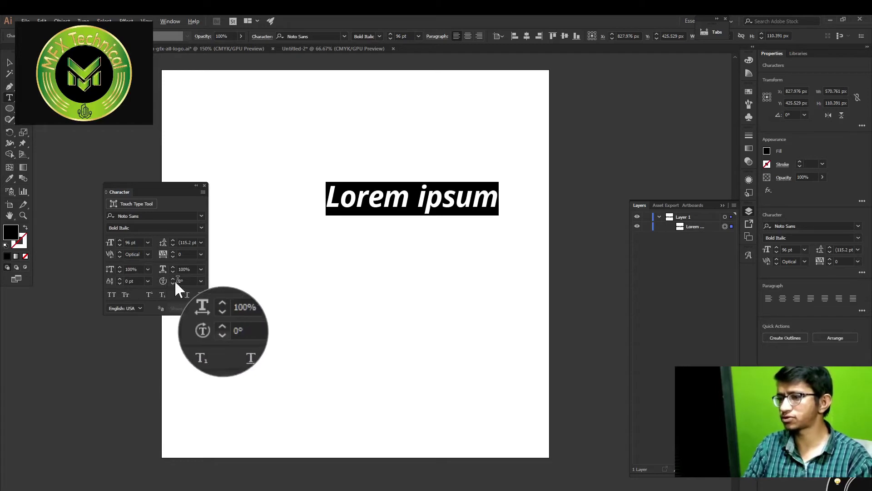
Select only the letter L of "Lorem" and set its character rotation to 100°.
left_click(333, 198)
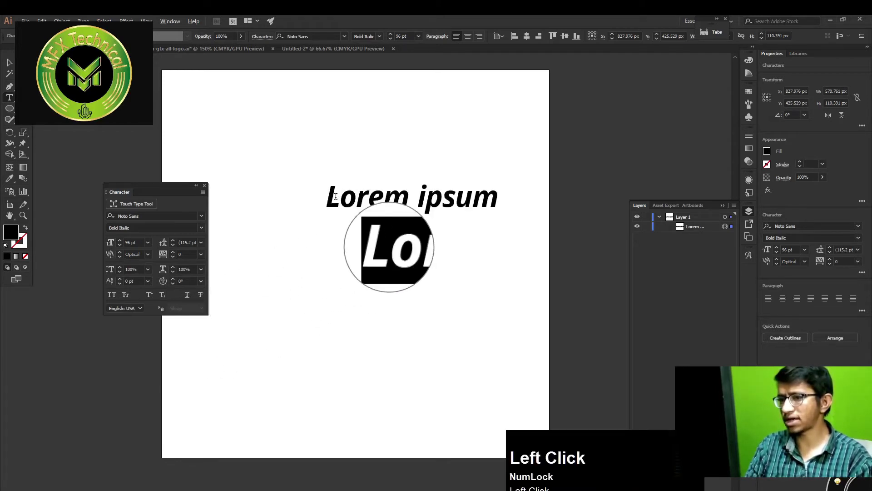
left_click_drag(326, 197, 341, 197)
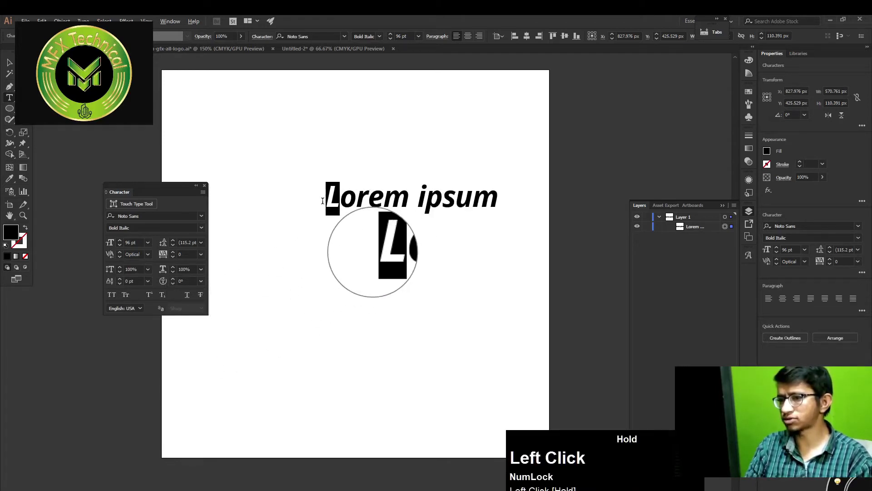
left_click(173, 278)
left_click(172, 279)
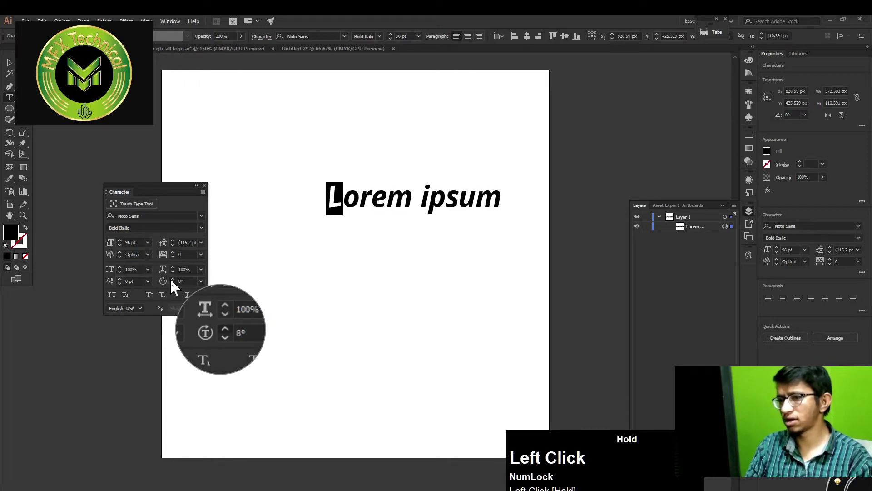
left_click_drag(173, 278, 173, 278)
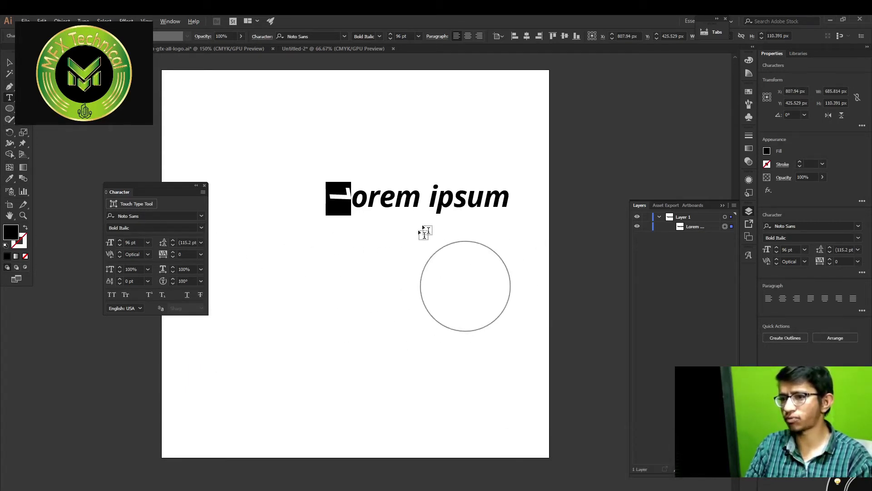
Select only the letter m of "Lorem", try character rotations of -35° and 100°, and set it to 180°.
left_click_drag(421, 199, 396, 198)
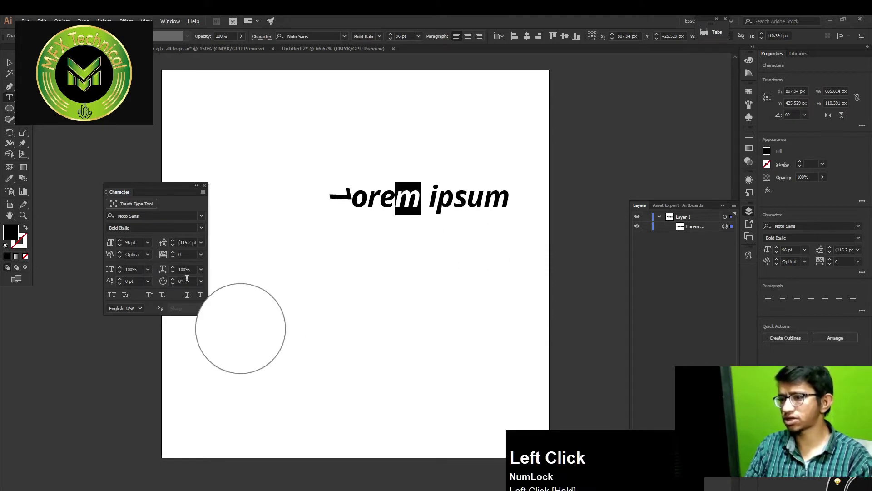
left_click(172, 283)
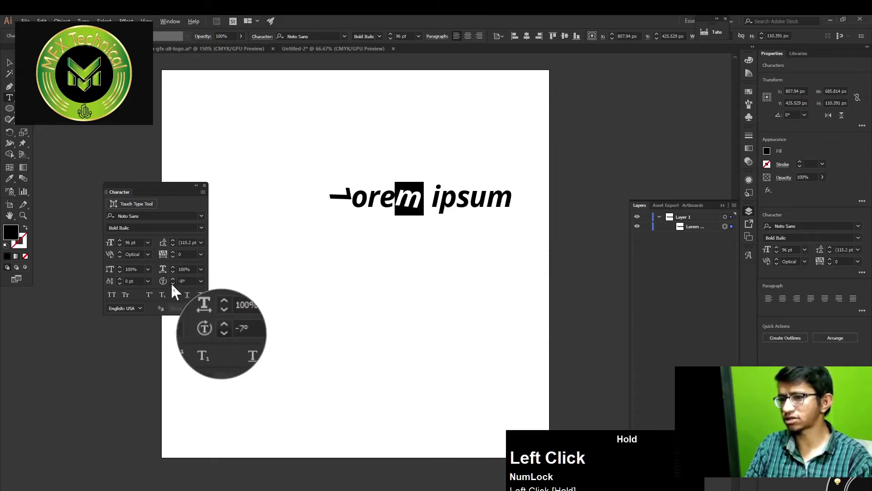
left_click_drag(172, 283, 172, 283)
left_click(182, 282)
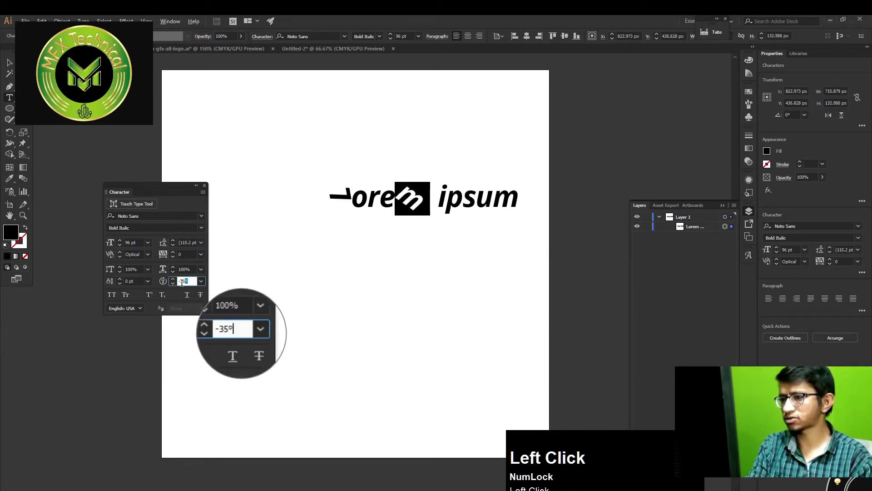
type("100")
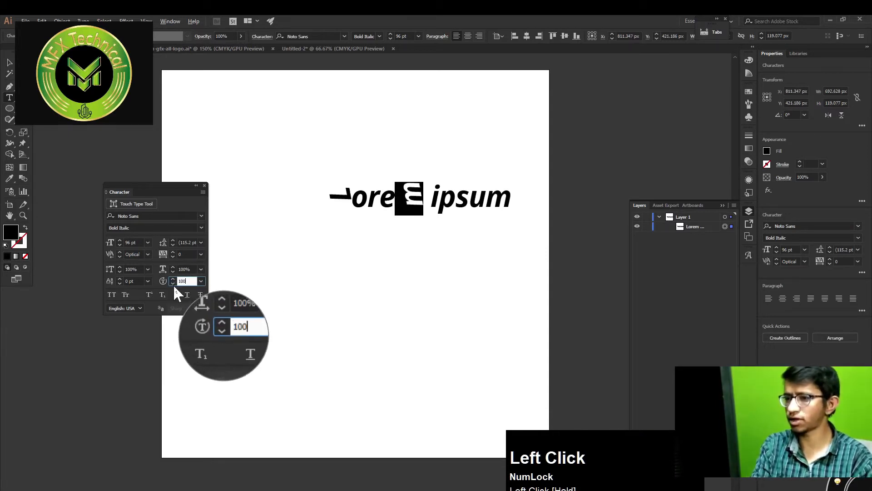
key("Return")
left_click(154, 282)
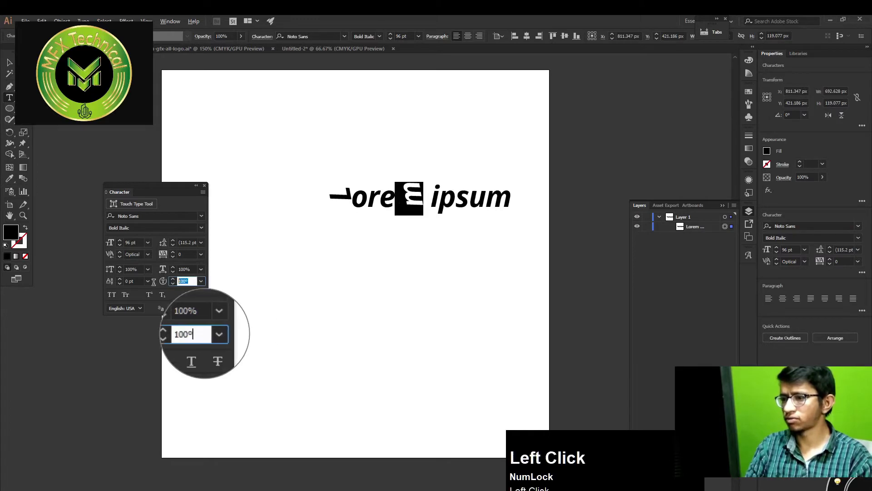
type("180")
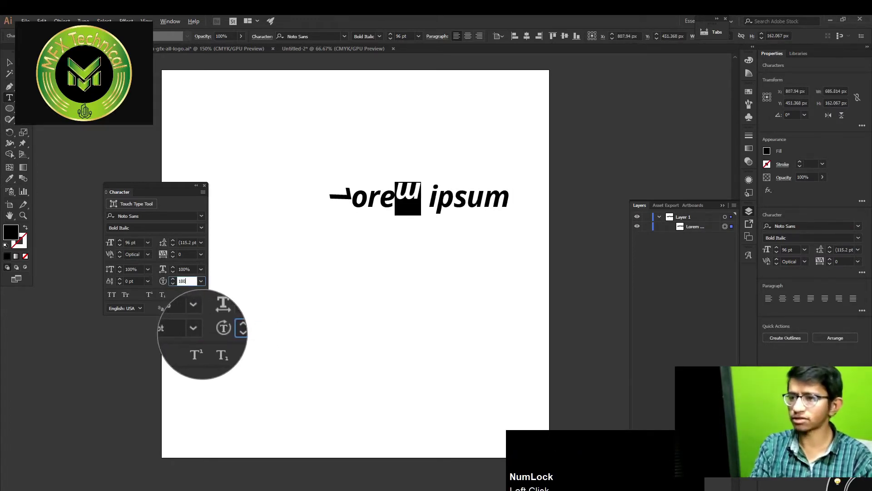
key("Return")
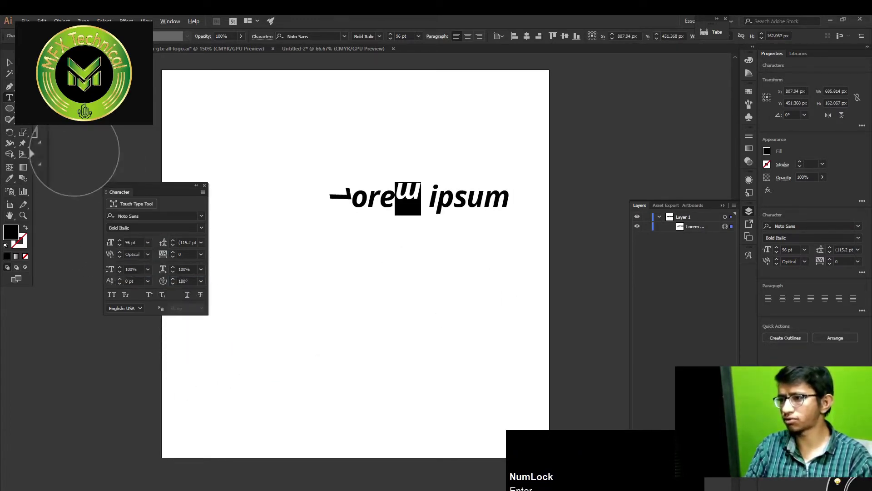
Move the "Lorem ipsum" text to the upper part of the artboard and delete it.
left_click(9, 62)
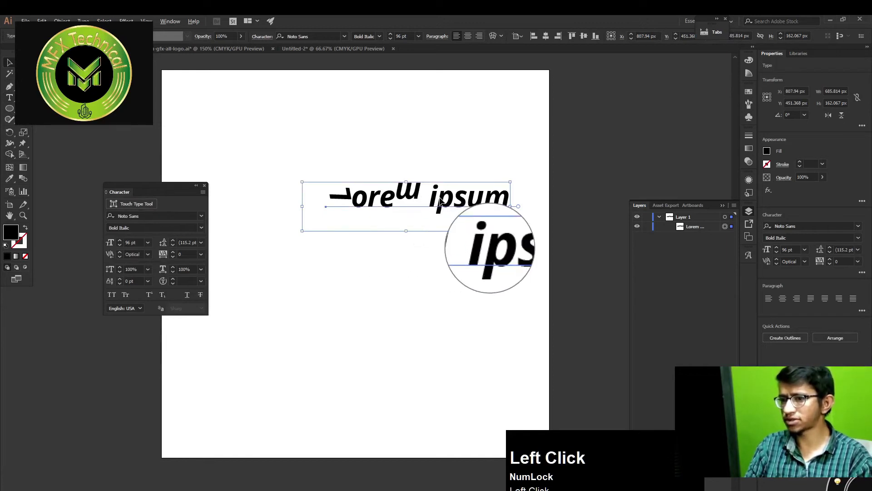
left_click_drag(441, 200, 409, 205)
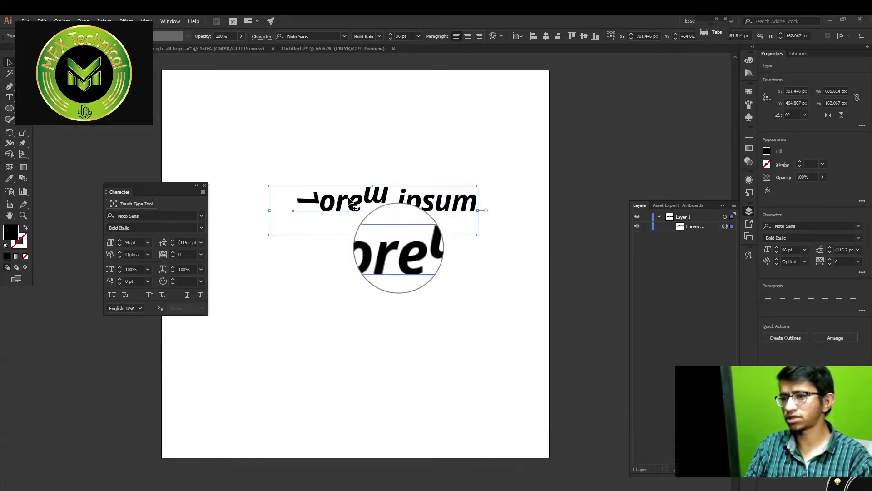
left_click_drag(354, 205, 351, 171)
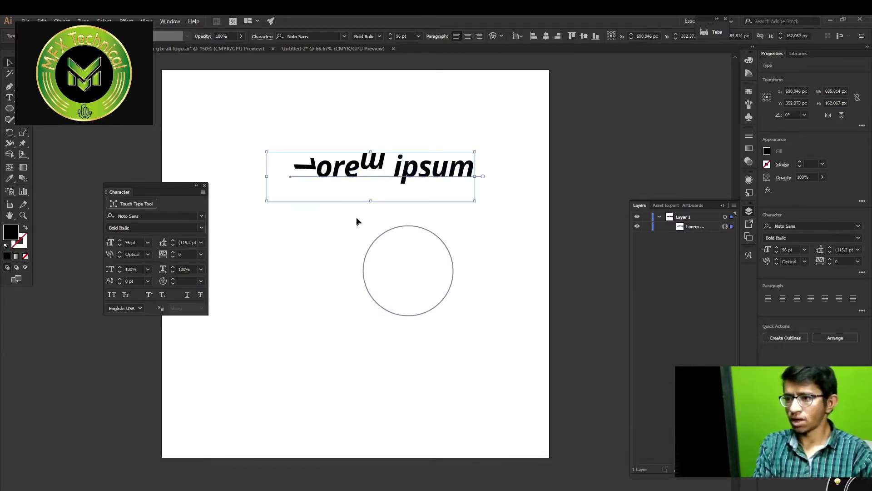
key("Delete")
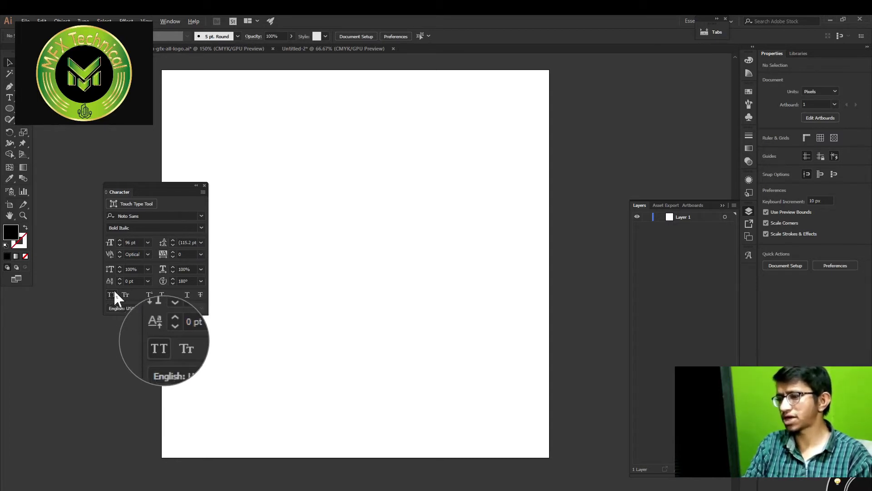
Place new "Lorem ipsum" point text in the artboard's upper half and set its character rotation to 0°.
key("t")
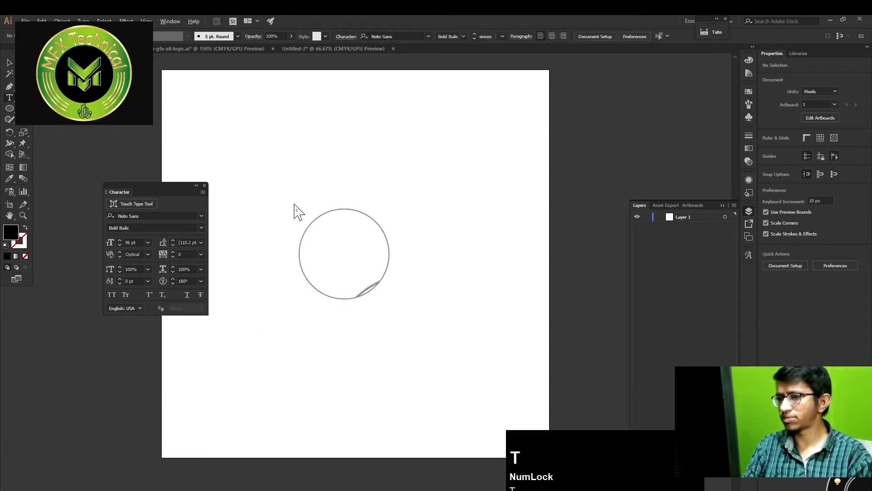
left_click(296, 200)
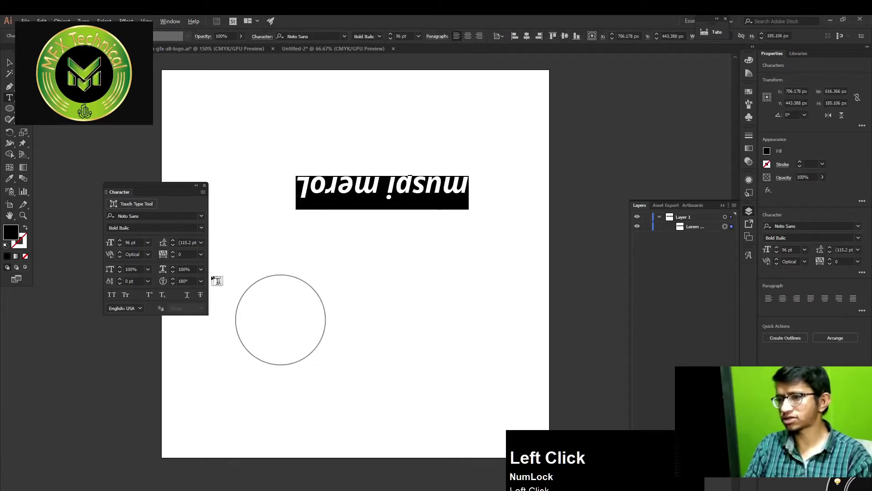
left_click(201, 281)
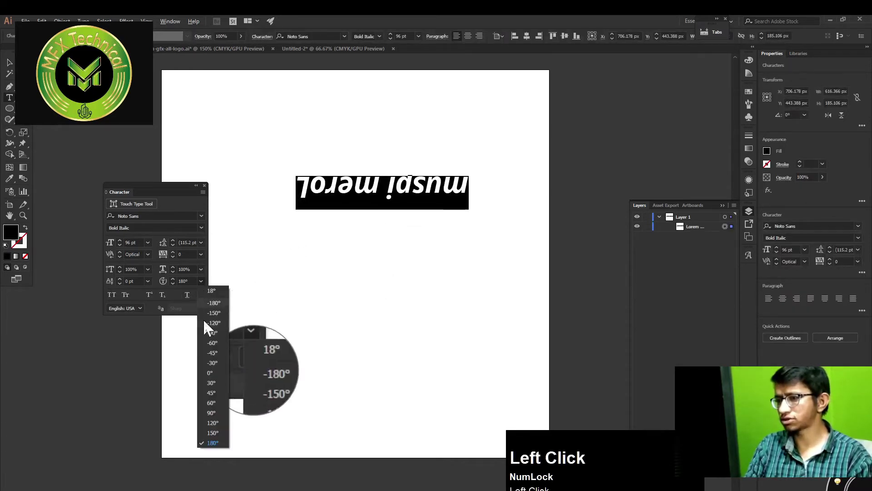
left_click(214, 372)
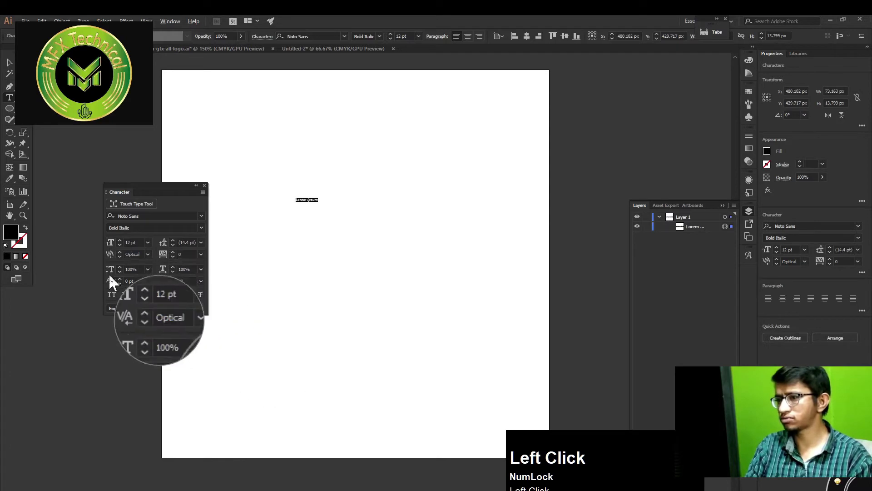
Increase the font size of the new text to 84 pt and move the text slightly lower on the artboard.
left_click(119, 239)
left_click_drag(119, 240, 119, 239)
scroll(119, 238, "up", 10)
scroll(120, 241, "up", 20)
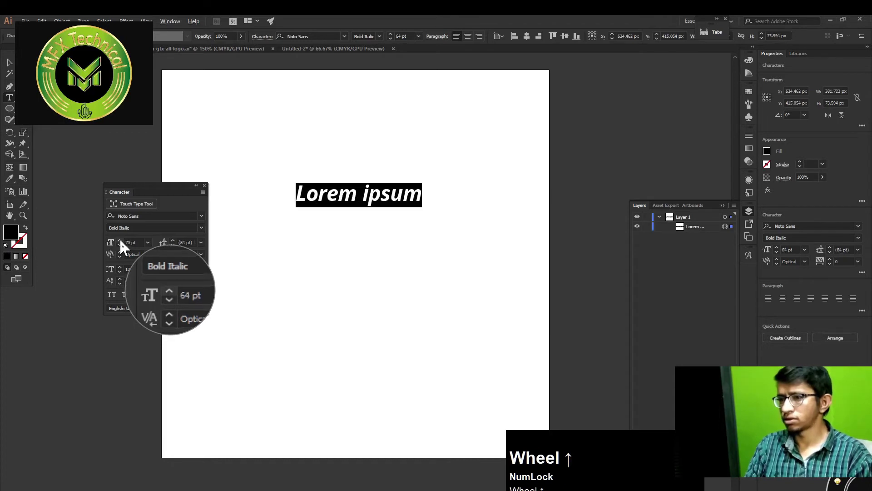
left_click(9, 63)
left_click(321, 205)
left_click_drag(321, 203, 296, 233)
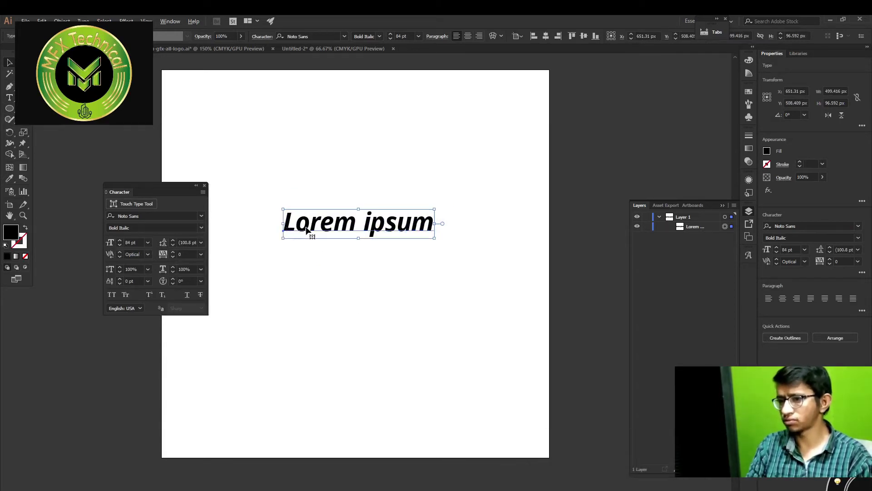
Apply All Caps to the letter L and to the letter o of "Lorem", one letter at a time.
key("t")
left_click_drag(296, 222, 282, 223)
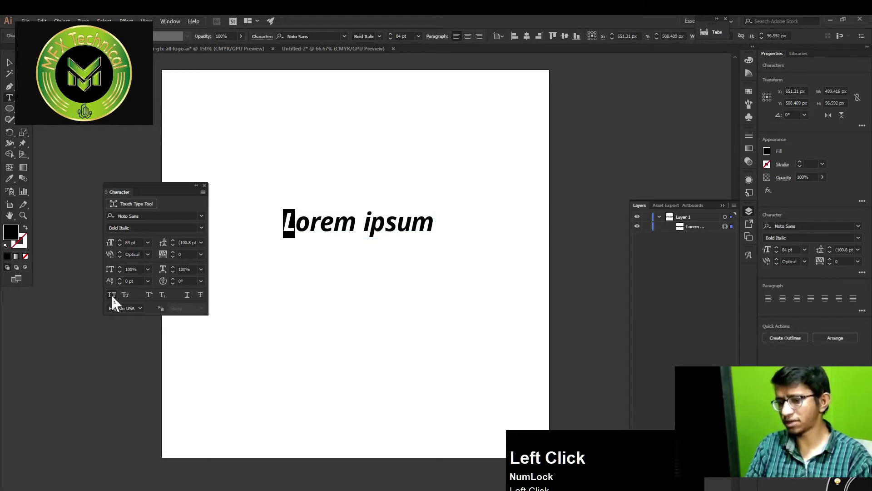
key("F12")
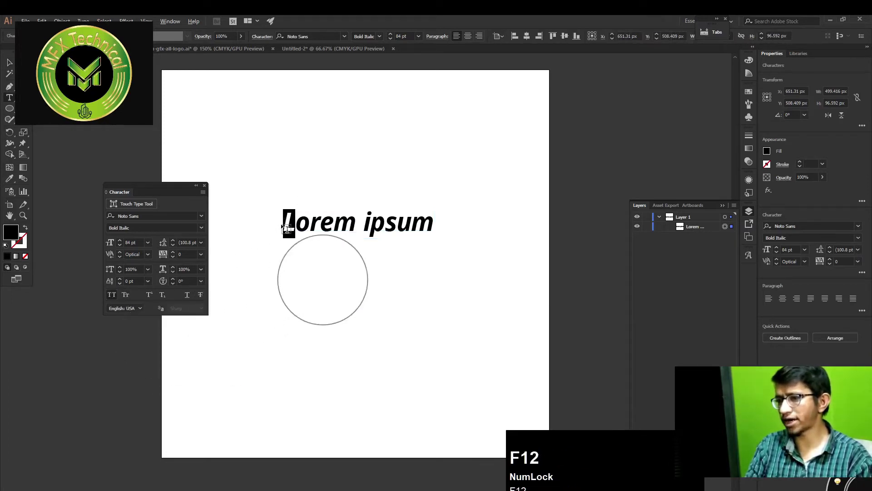
left_click_drag(296, 222, 310, 222)
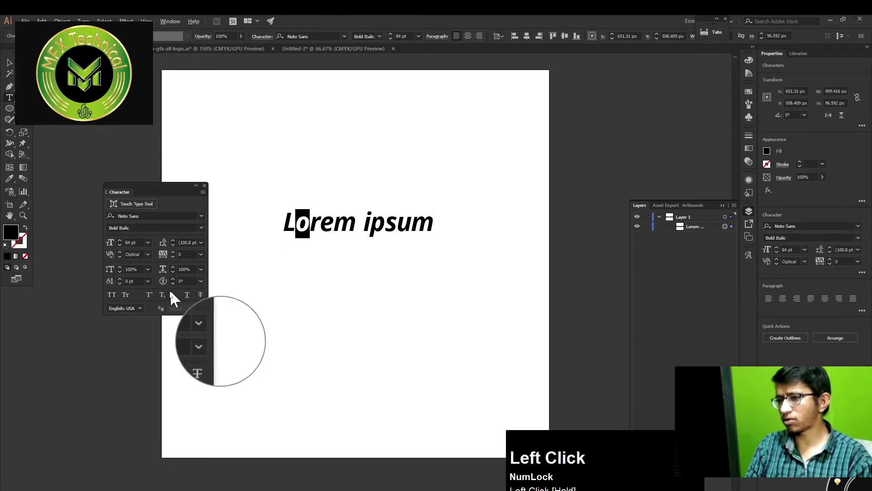
left_click(111, 294)
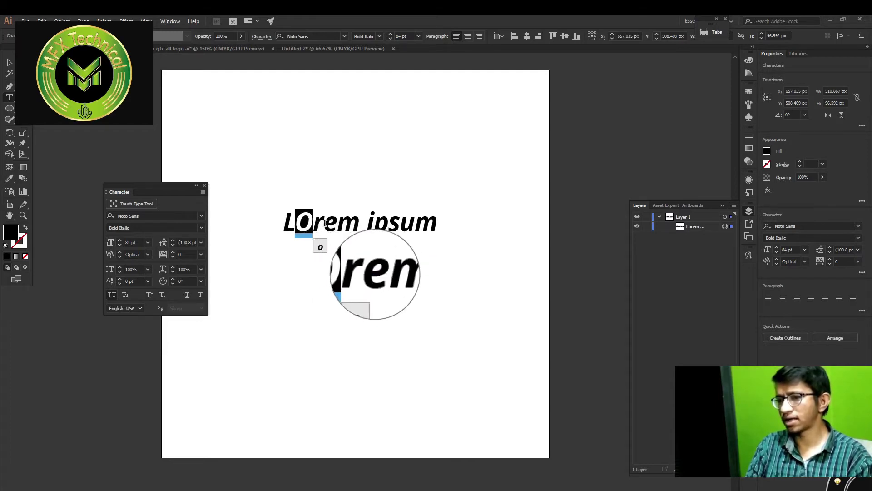
Delete the point text and draw a placeholder-filled area text frame about 906 px wide on the artboard.
left_click(9, 63)
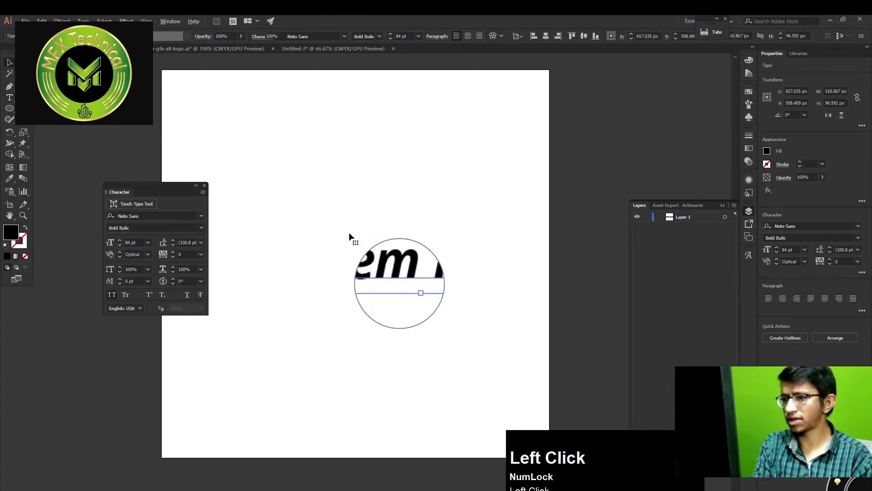
key("Delete")
key("t")
left_click_drag(266, 145, 545, 413)
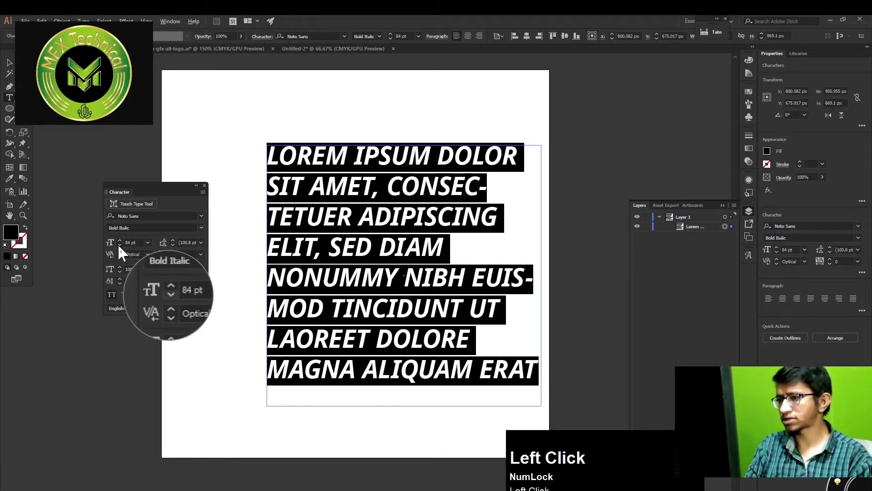
Reduce the area text's font size to 58 pt and turn off All Caps for the whole paragraph.
left_click_drag(119, 246, 118, 245)
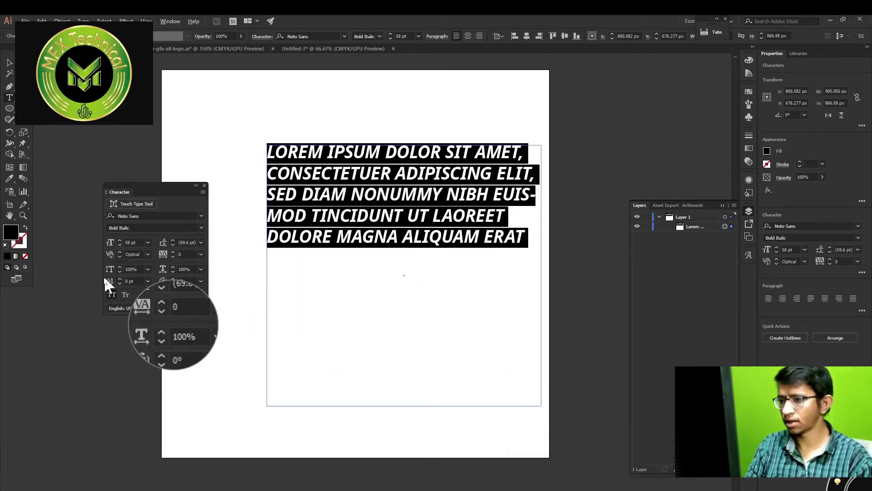
left_click(111, 294)
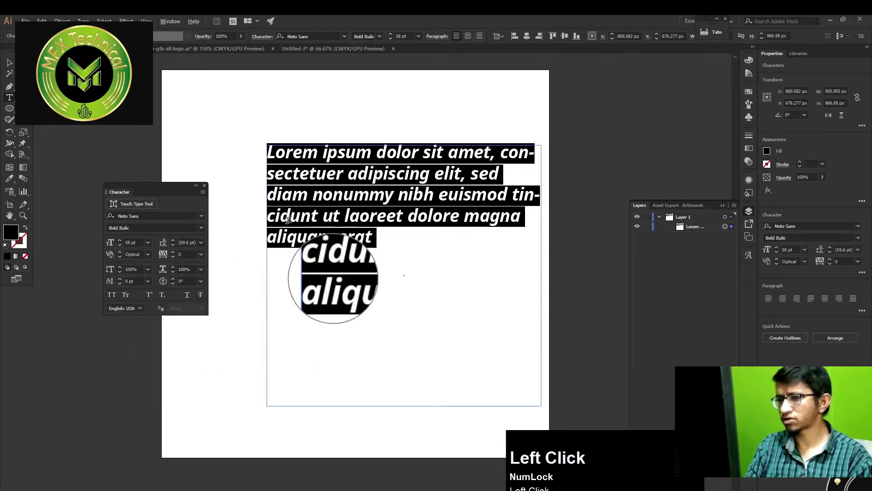
key("F12")
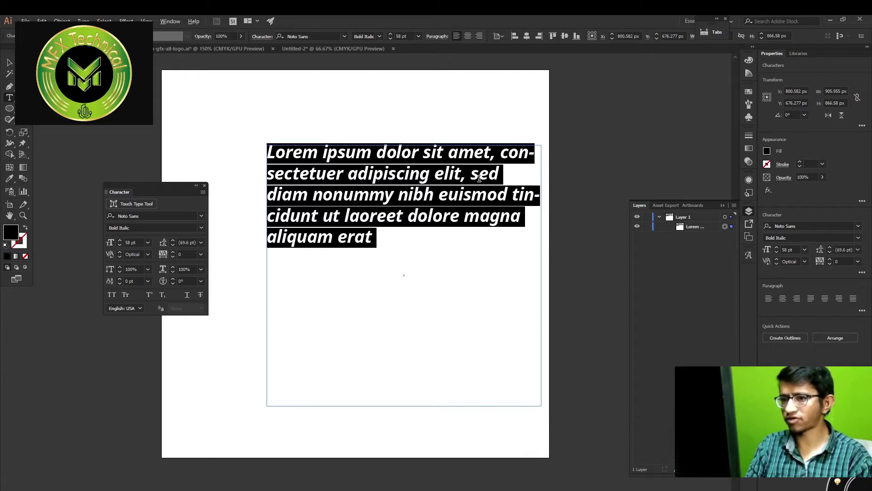
Apply All Caps to the letter s of "sed" and replace the d of "dolore" with a capital D.
left_click_drag(477, 174, 471, 174)
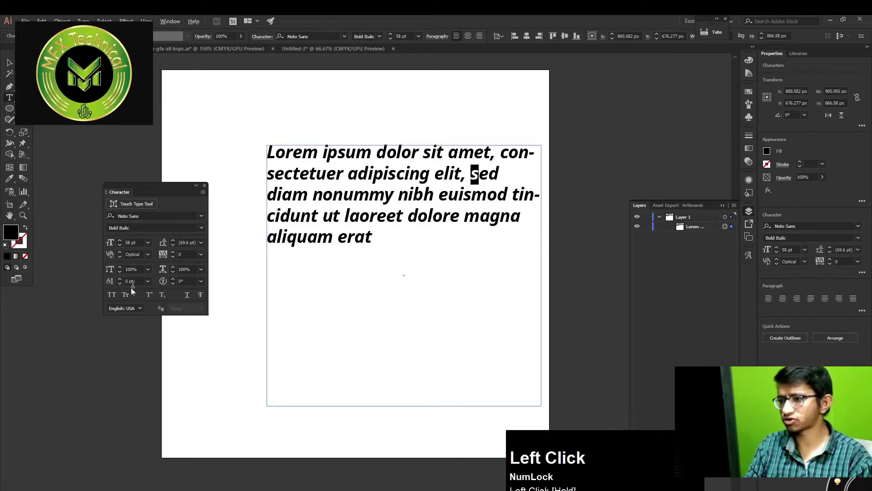
left_click(113, 295)
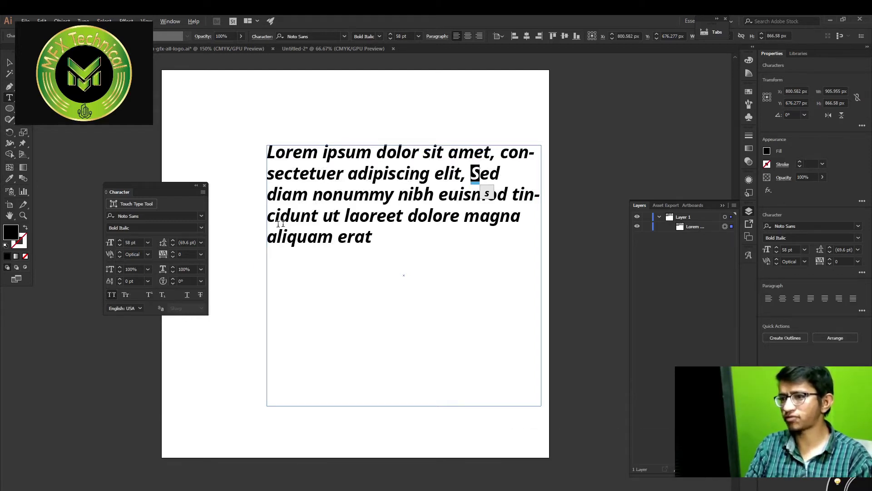
left_click(414, 214)
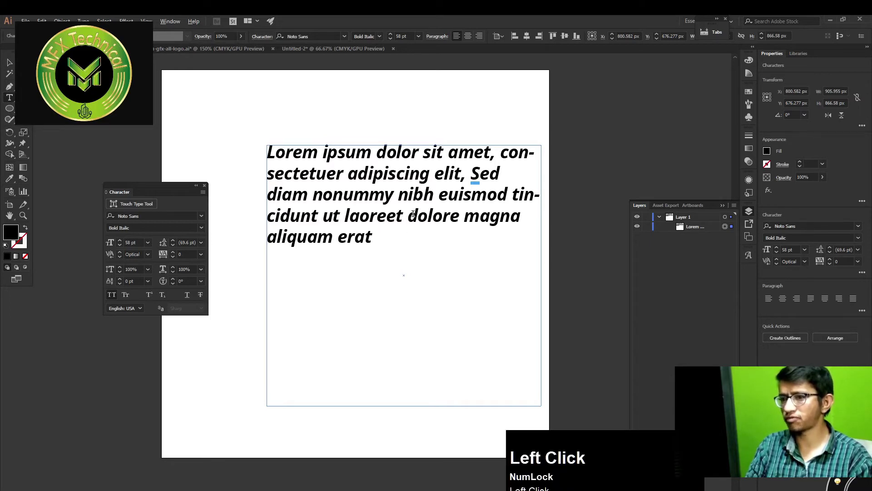
key("BackSpace")
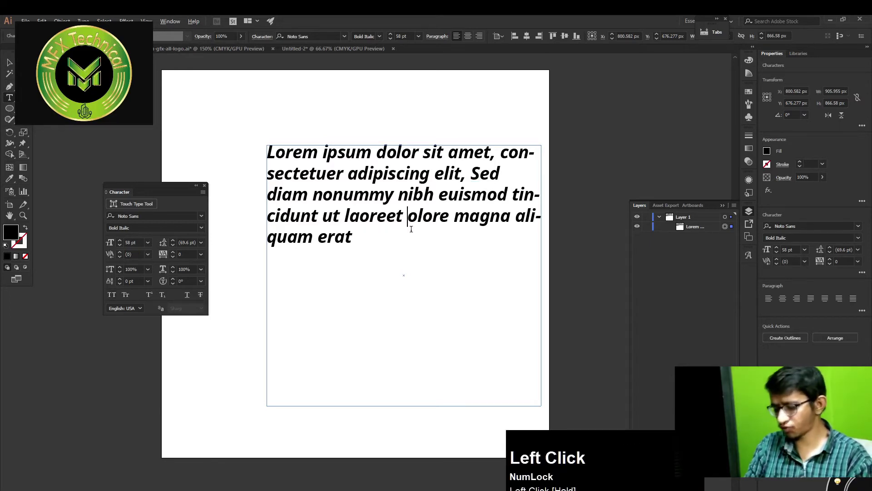
type("D")
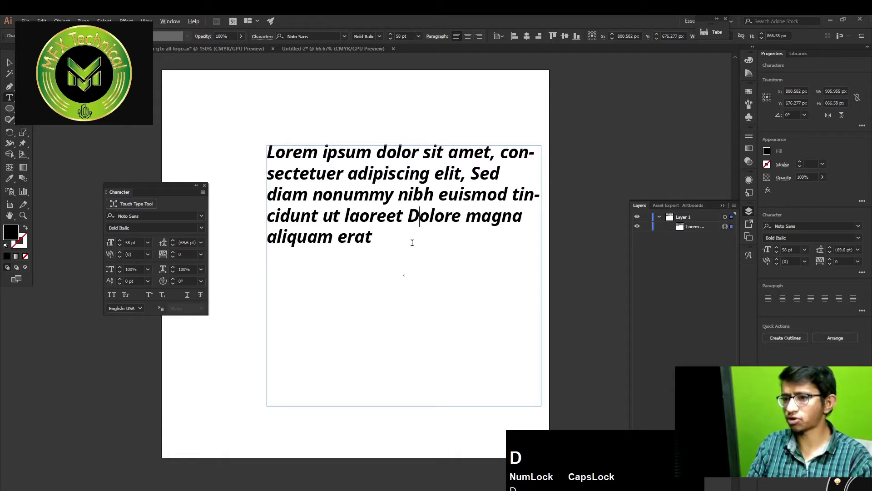
Remove the D of "Dolore" and apply All Caps to the letter o that begins the word.
key("BackSpace")
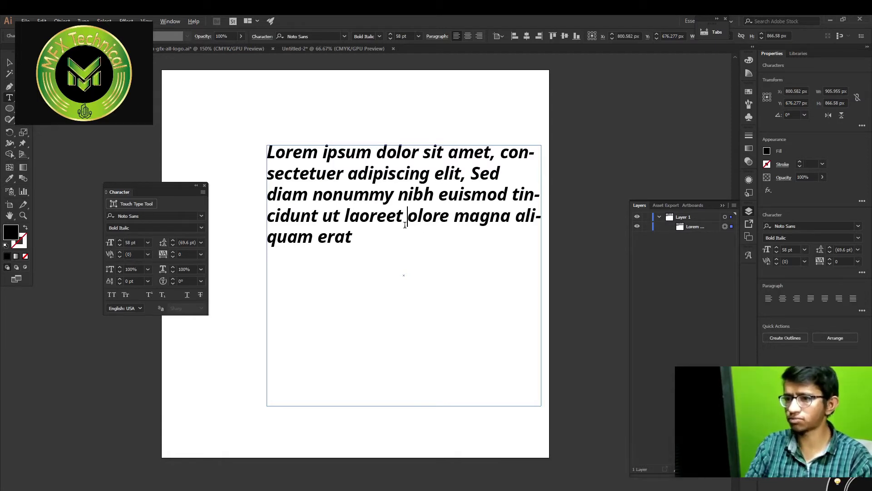
left_click_drag(405, 225, 417, 220)
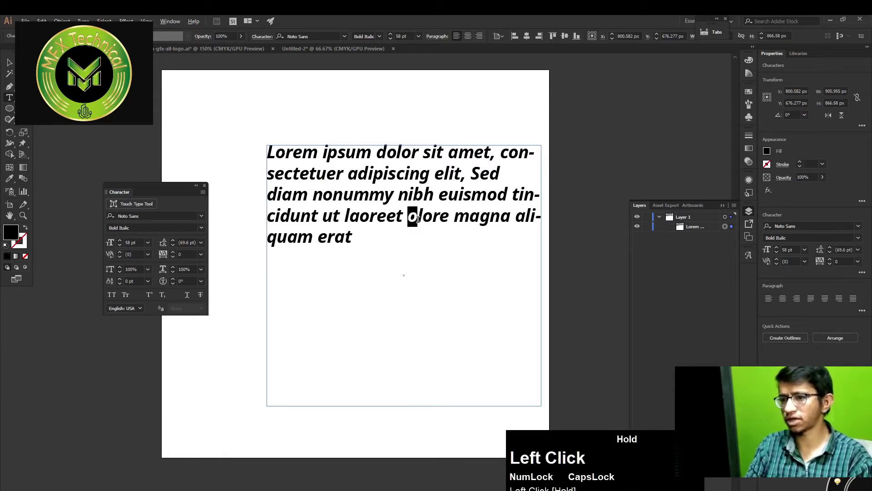
left_click(115, 297)
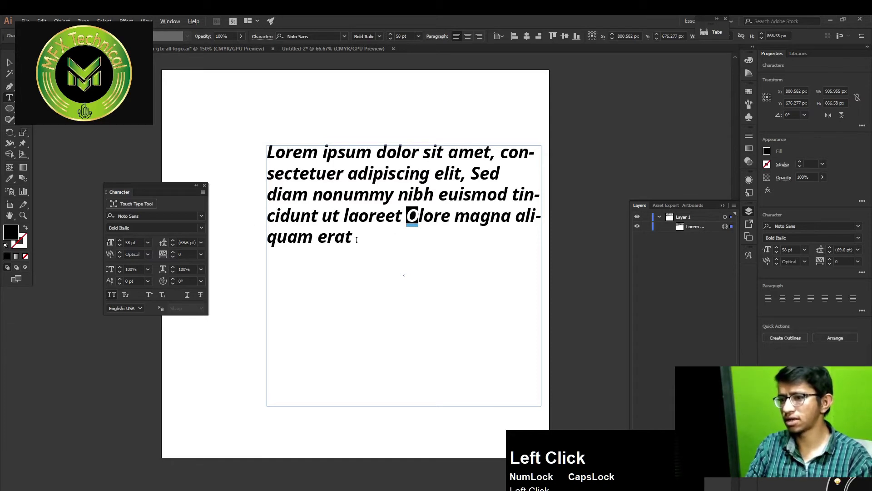
Clear all the placeholder text from the area text frame.
left_click_drag(356, 240, 271, 167)
key("BackSpace")
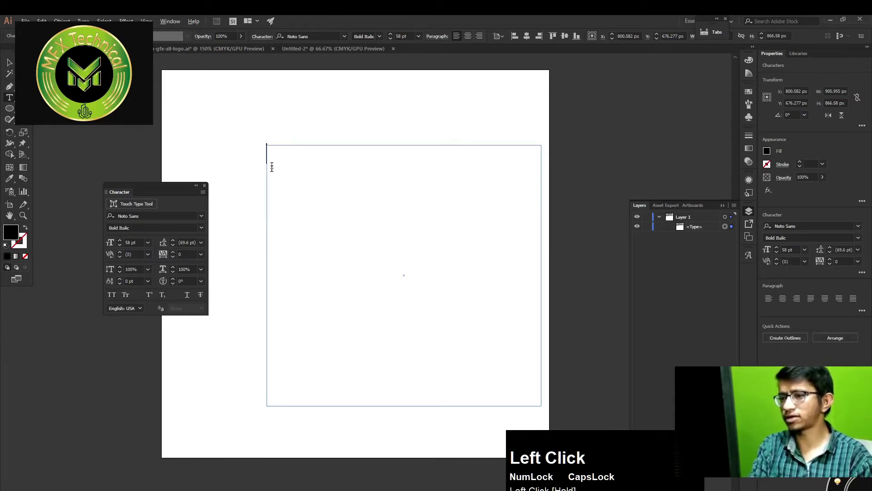
Remove the empty area text frame and add the point text "TPY TOOL" near the middle of the artboard's upper half.
left_click(10, 63)
left_click(246, 203)
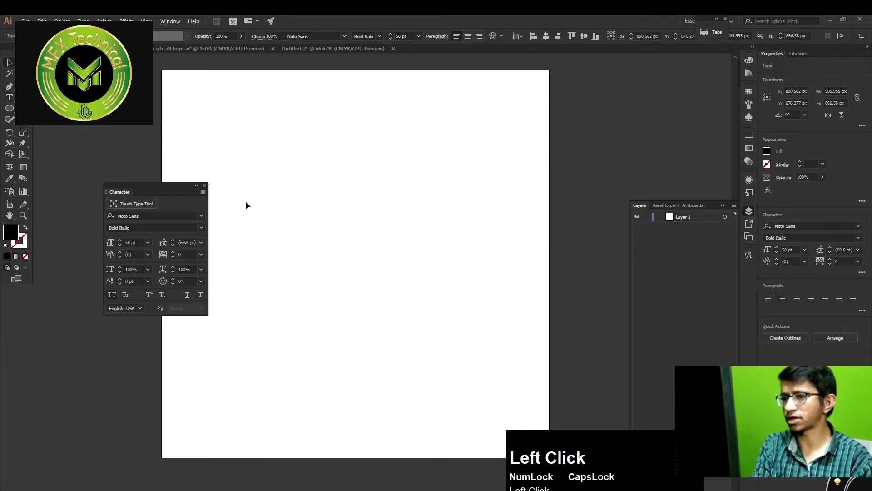
key("t")
left_click_drag(254, 215, 275, 227)
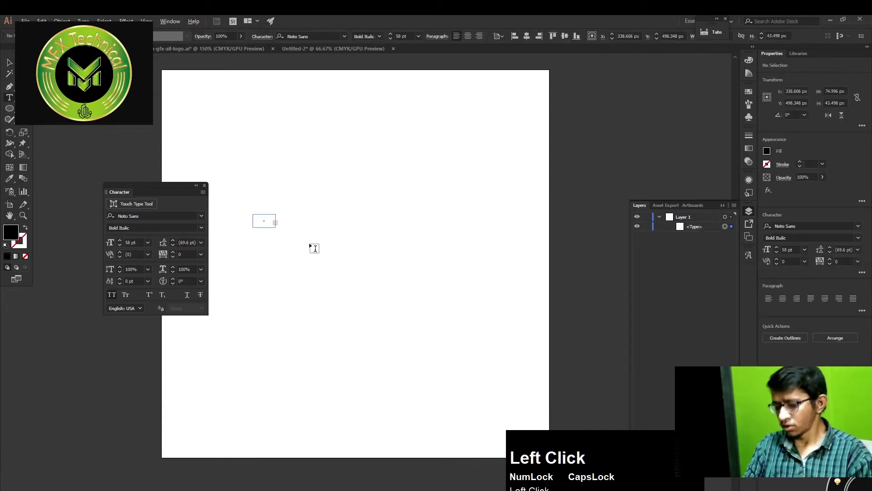
key("ctrl+z")
left_click(304, 222)
type("T")
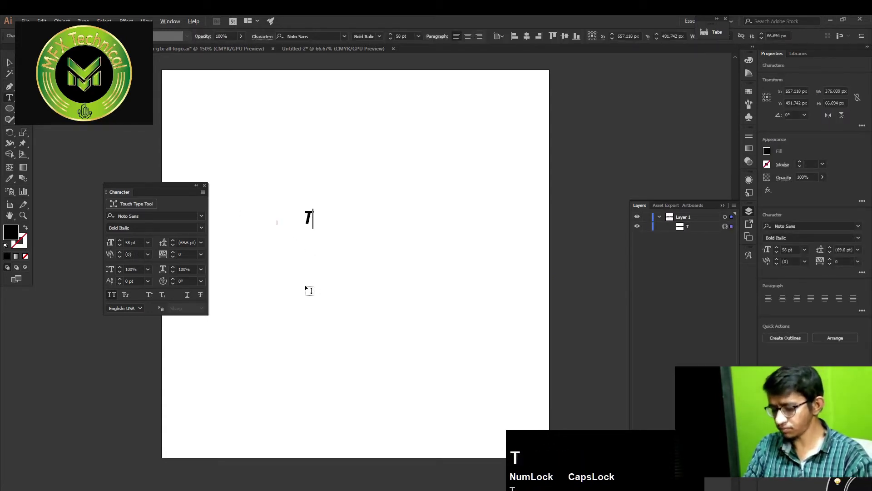
type("PY TOOL")
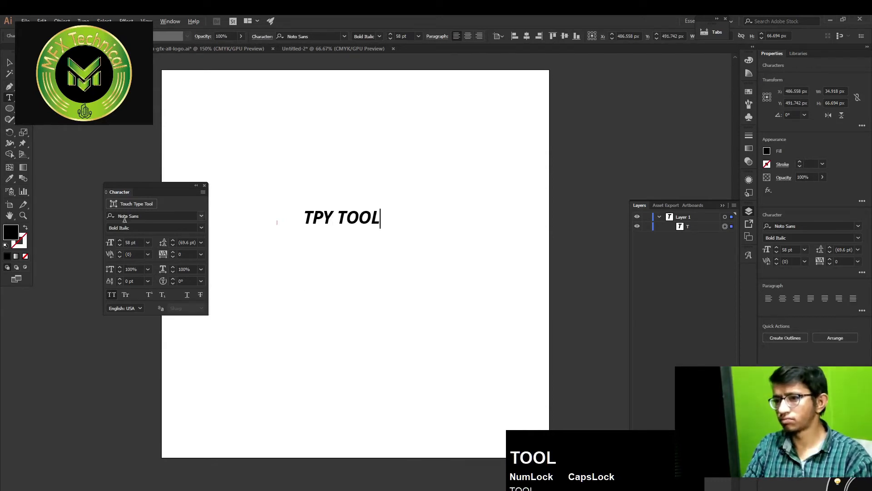
Cycle the TPY TOOL text through several fonts, including Open Sans and Paladins Expanded, and set it to Oswald.
left_click(9, 62)
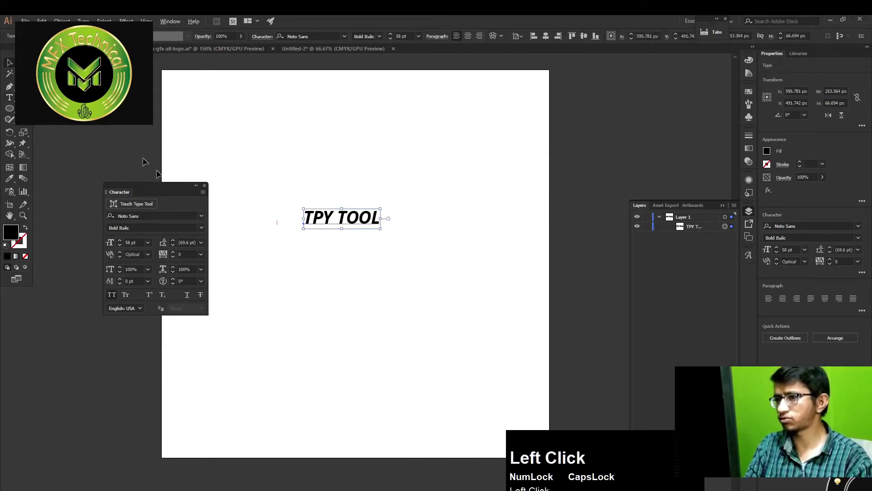
left_click(161, 215)
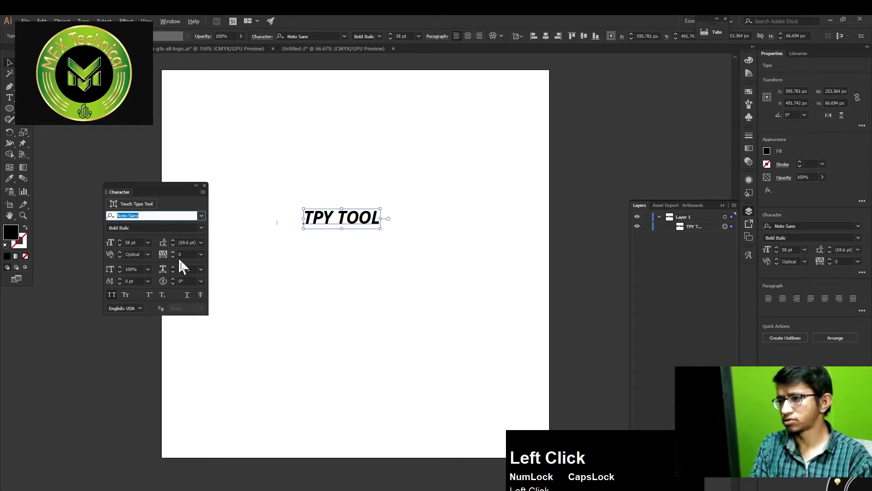
key("Down")
key("Down")
key("Down")
key("Down")
key("Down")
key("Down")
key("Down")
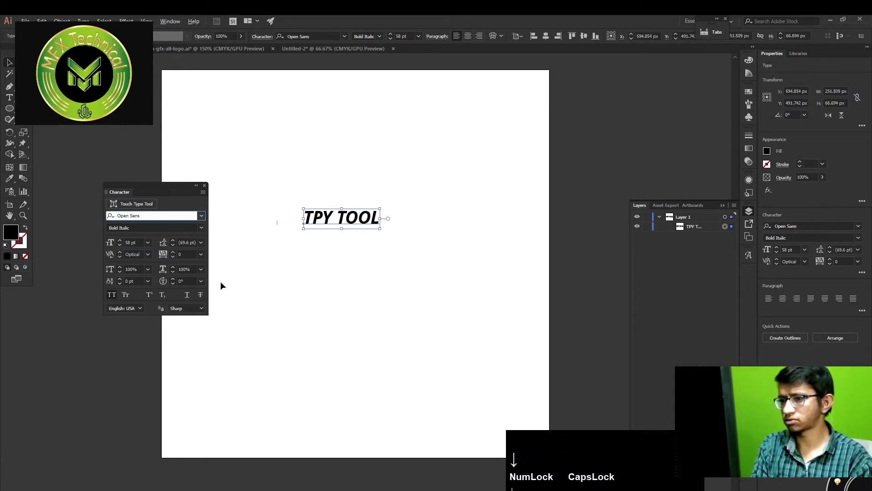
key("Down")
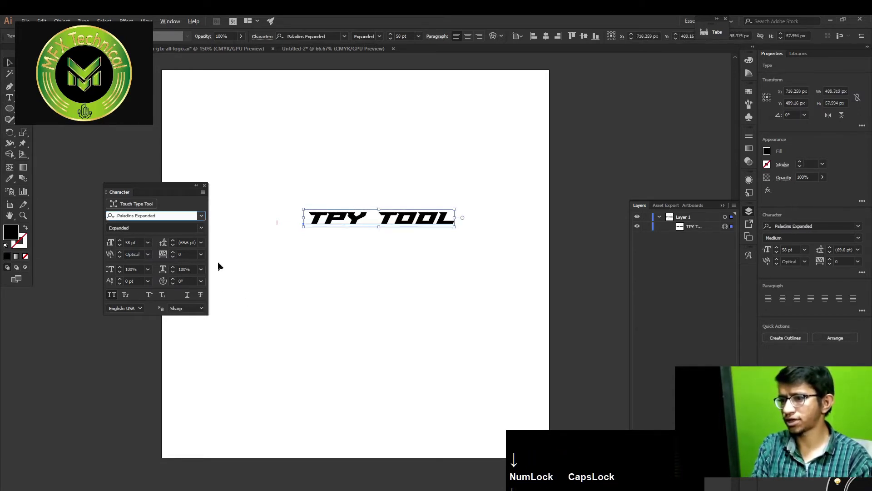
left_click(201, 215)
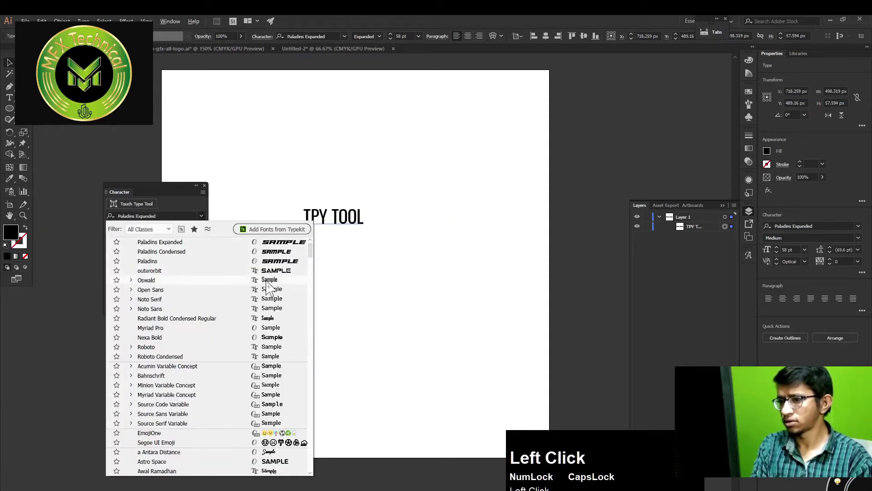
left_click(267, 281)
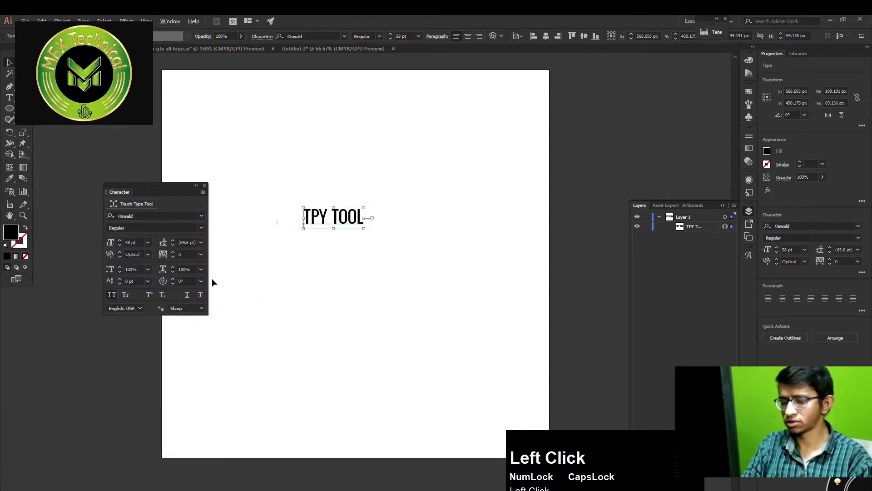
Preview the Oswald font styles on the TPY TOOL text and try the Bold style.
left_click(201, 228)
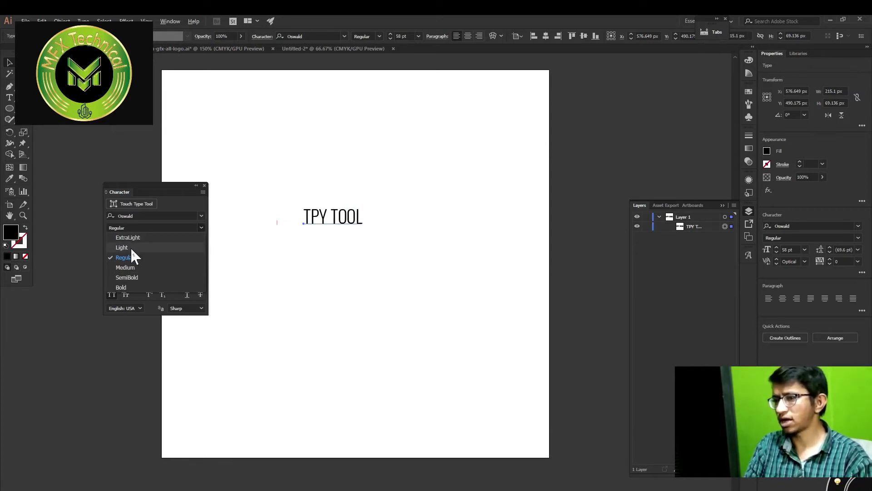
scroll(132, 249, "up", 1)
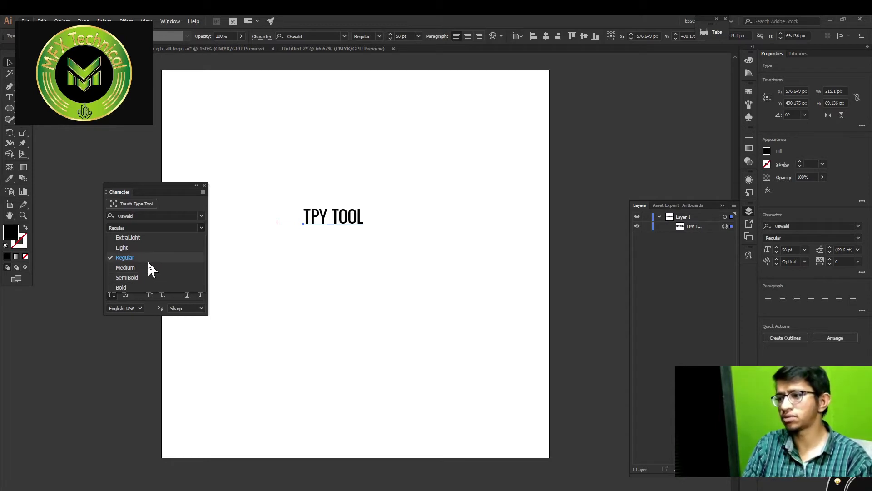
left_click(121, 287)
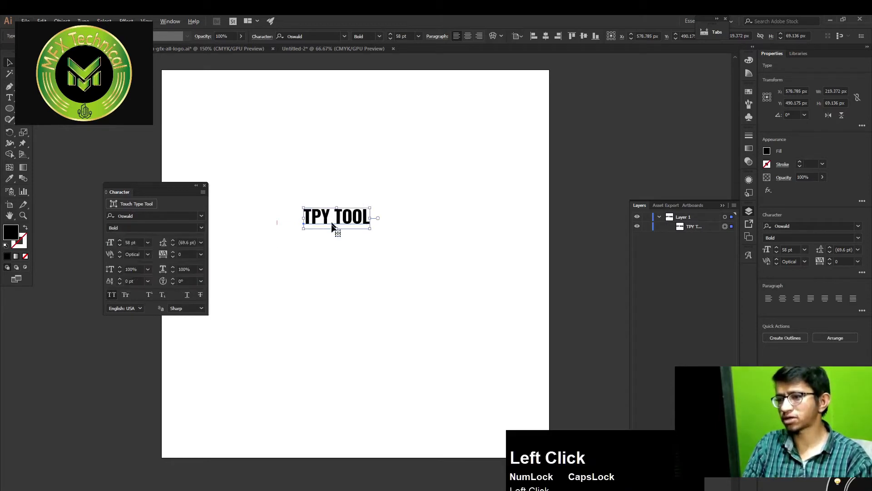
key("alt")
key("ctrl+z")
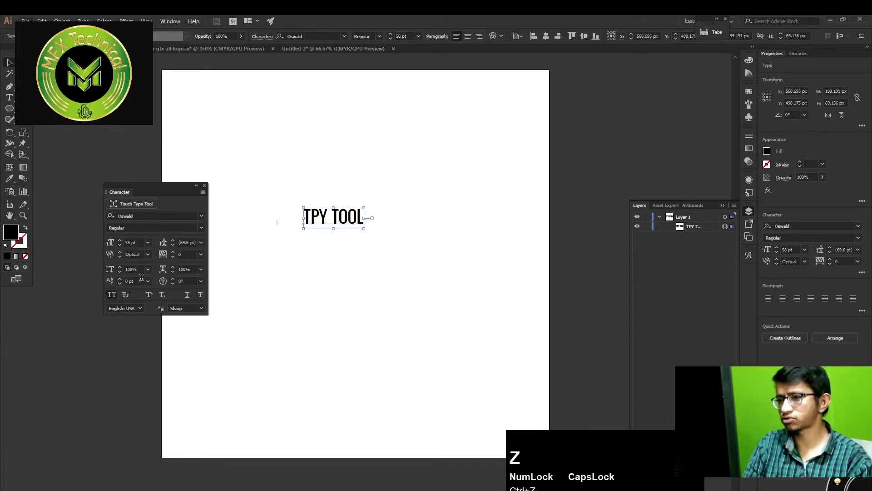
left_click(112, 295)
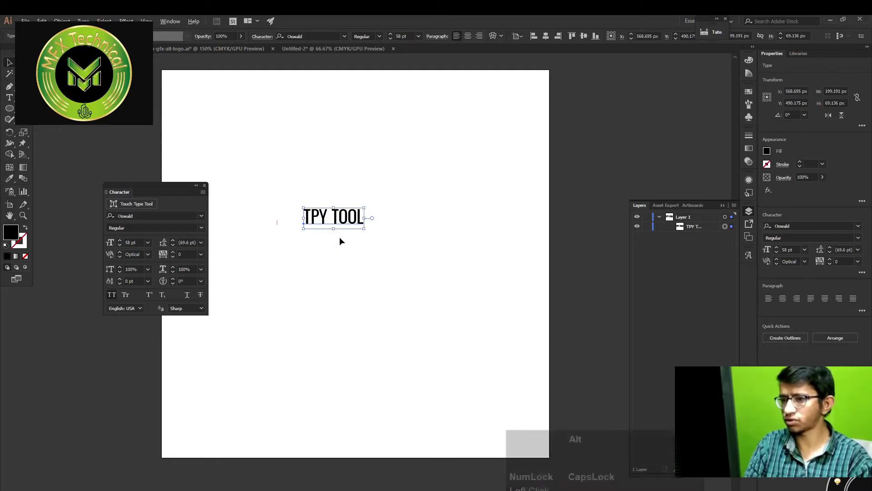
Delete the TPY TOOL text and add a new point text line with a first name followed by "TECH".
left_click(360, 260)
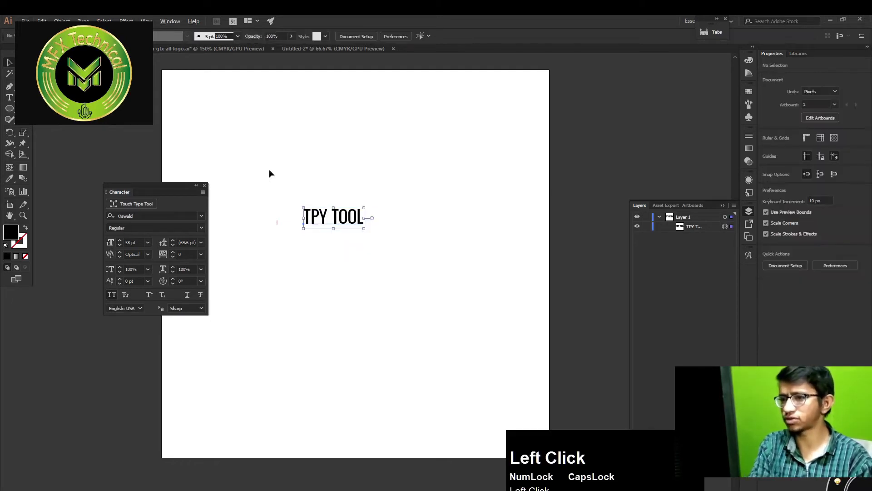
key("Delete")
key("t")
left_click(275, 185)
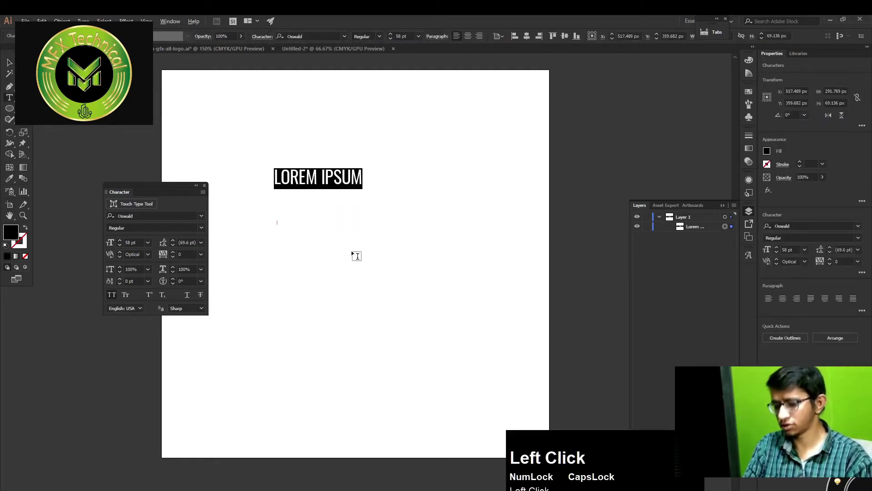
type("MOHS")
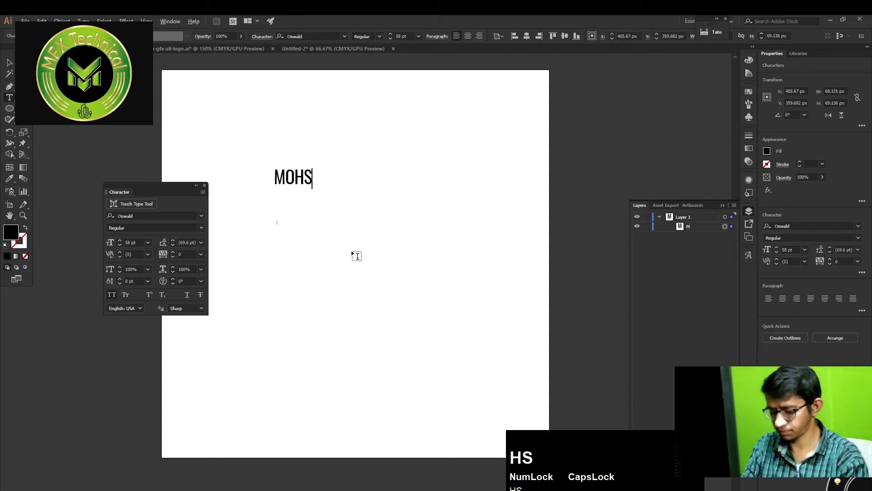
type("IN TECH")
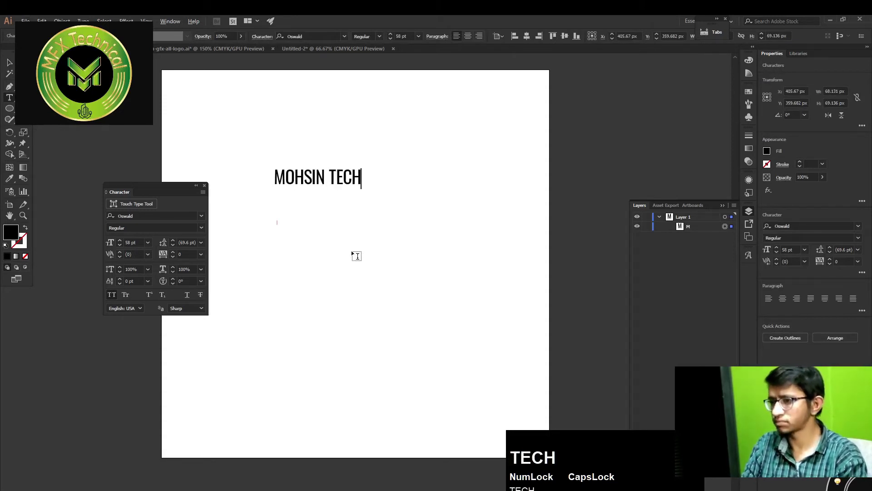
Turn off All Caps for the new text line ending in TECH.
left_click(112, 295)
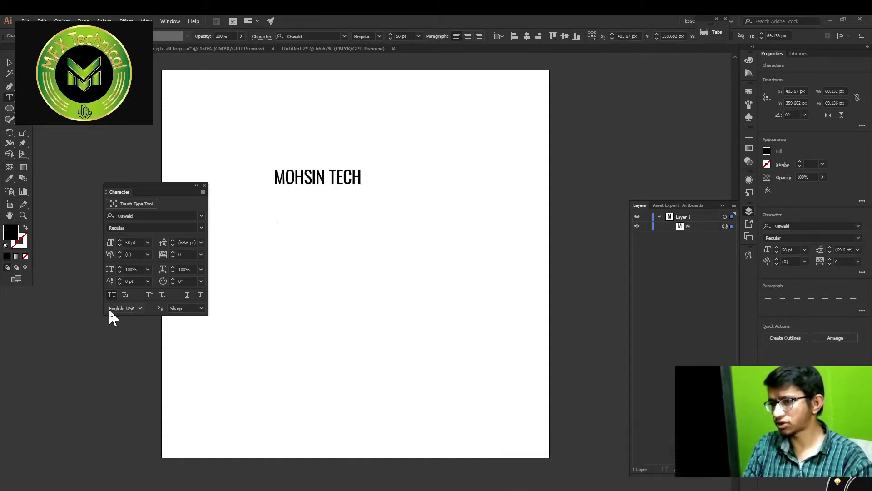
key("F12")
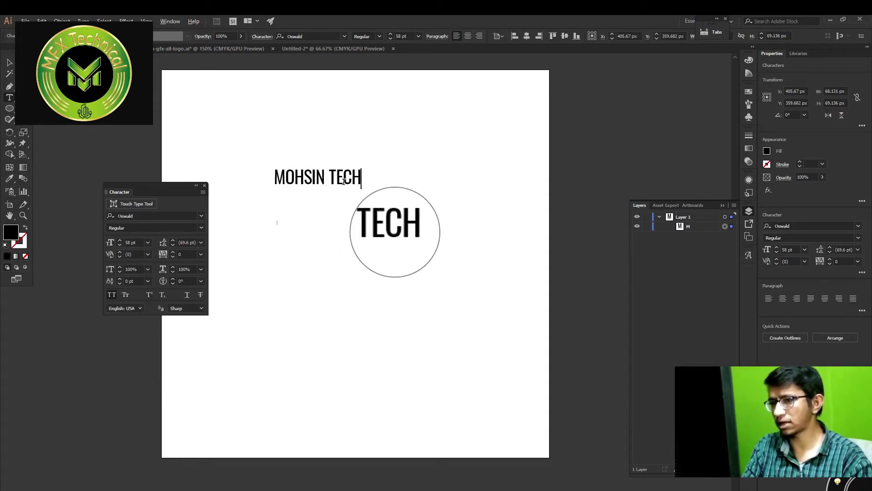
left_click(109, 294)
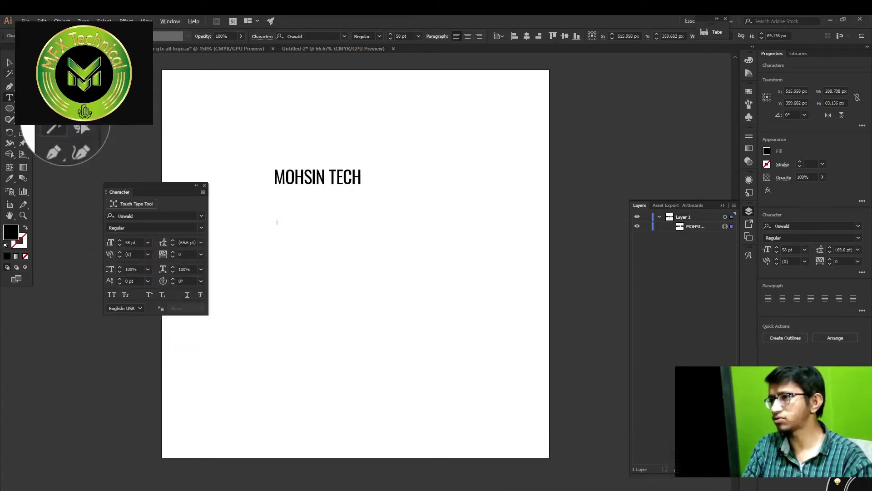
Replace the text line with fresh point text at a slightly lower position, using the same first name followed by "TECH" in capitals.
left_click(9, 63)
key("Delete")
key("t")
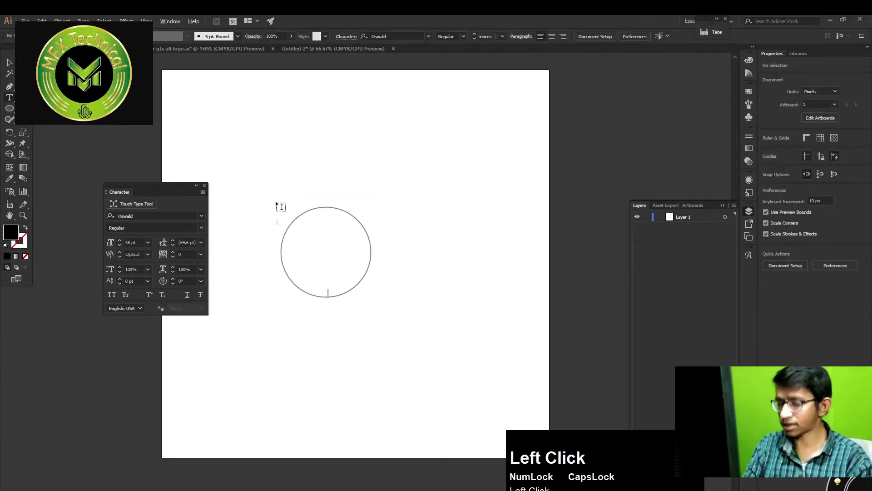
left_click(277, 202)
type("M")
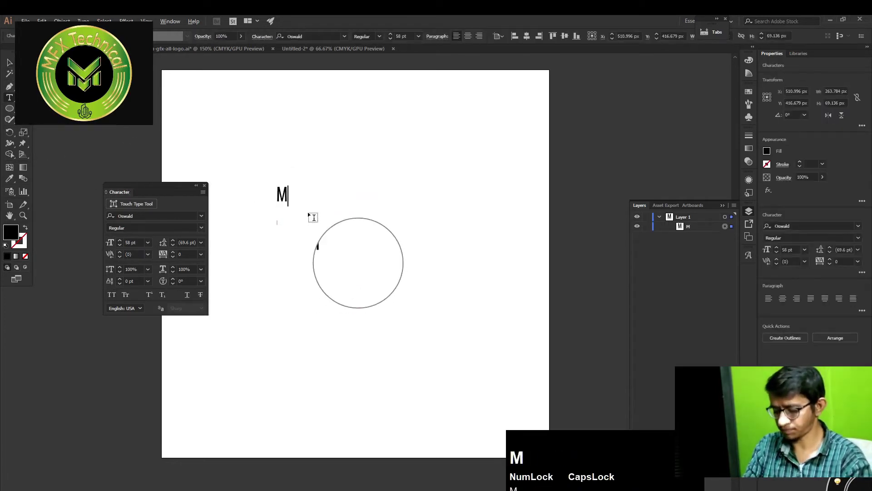
type("OHSIN ")
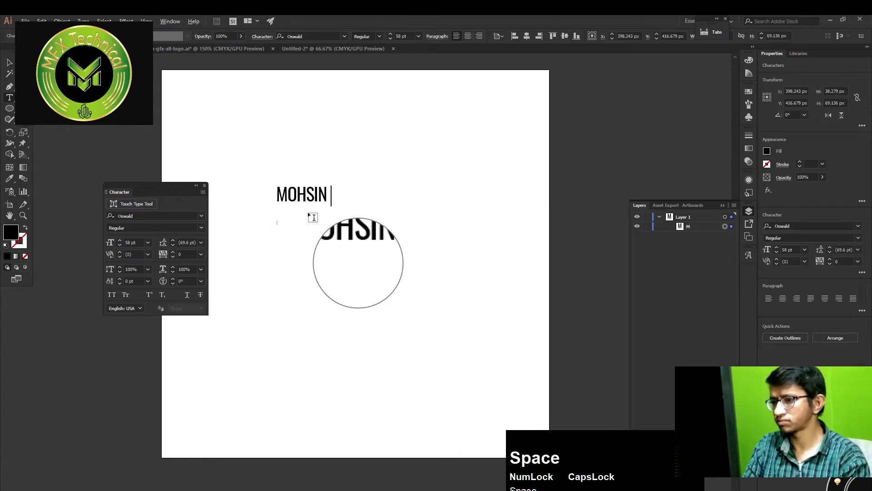
type("TECH")
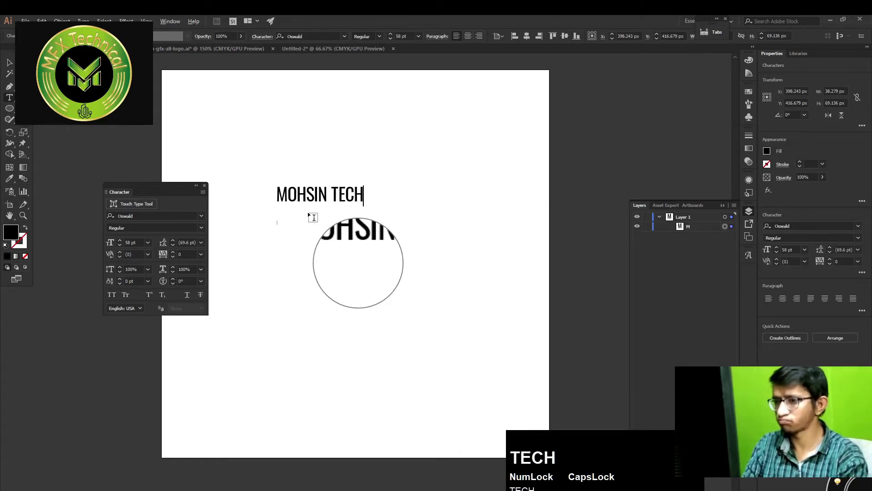
Set the text line's font to Noto Sans and scale it to about 54.5 pt near the artboard's upper middle.
left_click(9, 63)
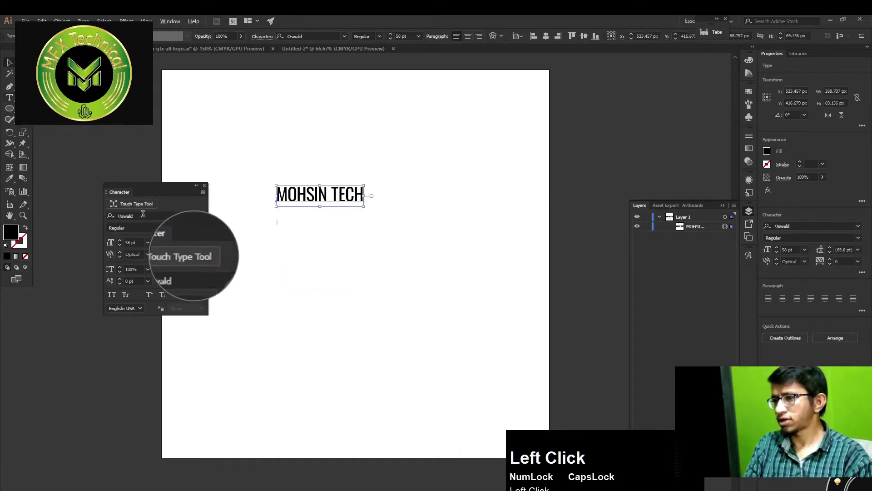
left_click(201, 216)
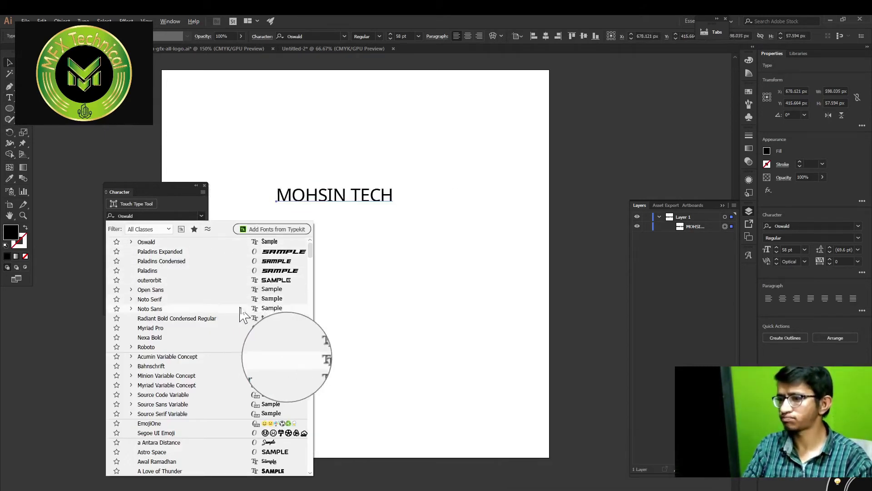
left_click(271, 310)
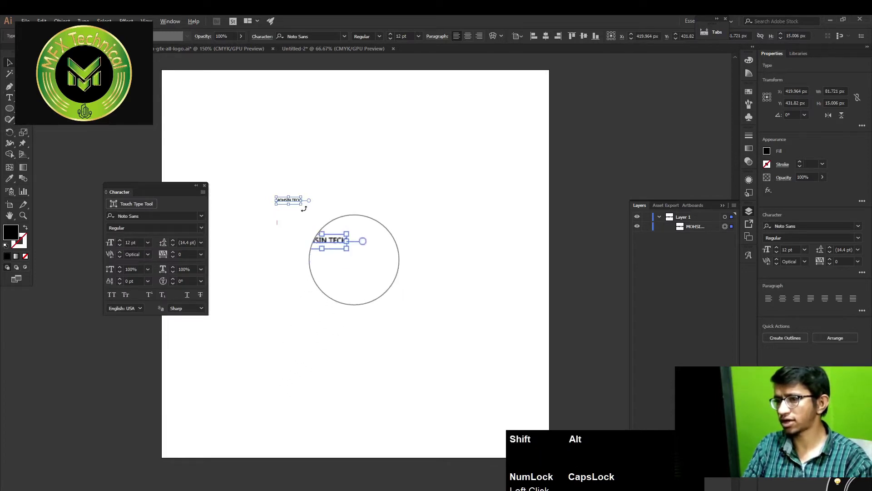
left_click_drag(301, 204, 345, 228)
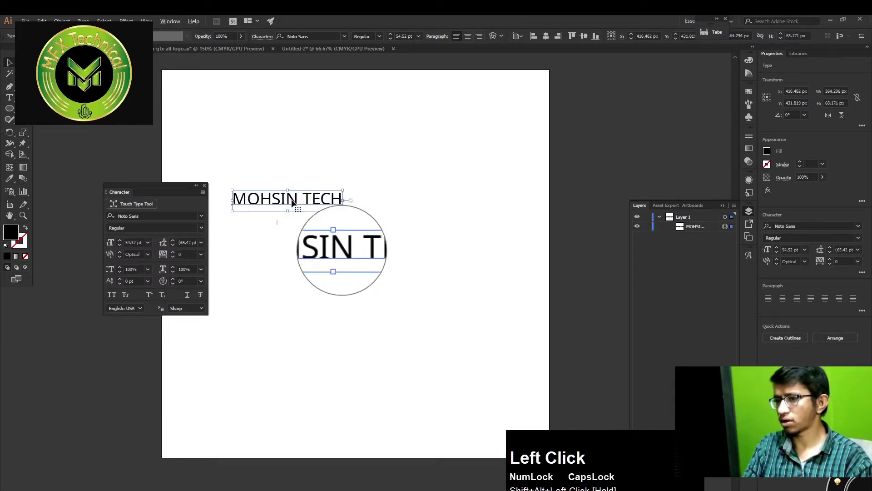
left_click_drag(292, 200, 361, 208)
left_click(159, 216)
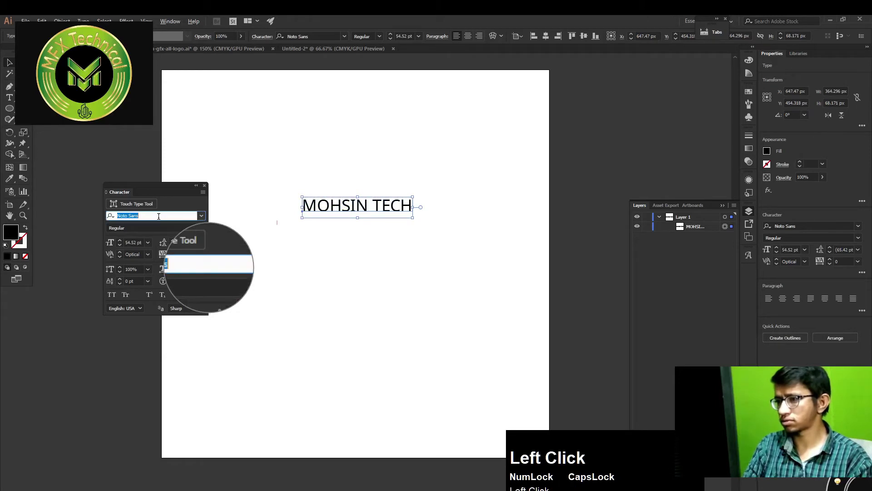
type("AR")
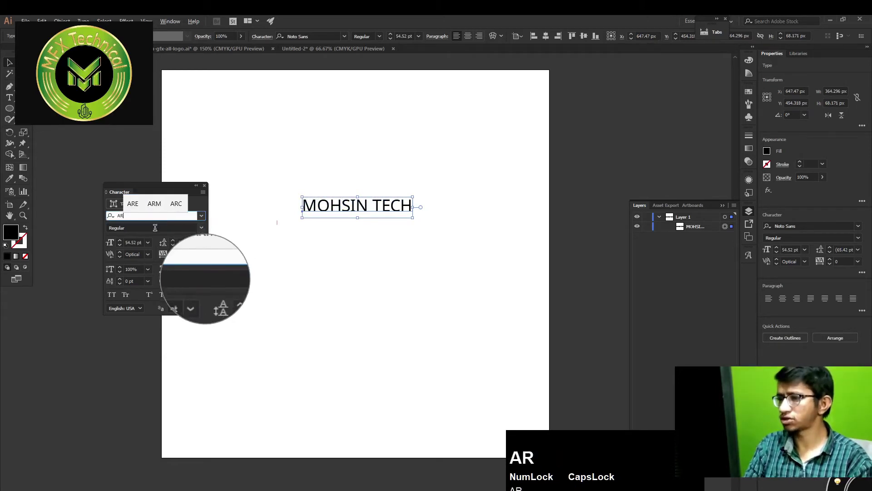
key("BackSpace")
key("Caps_Lock")
type("r")
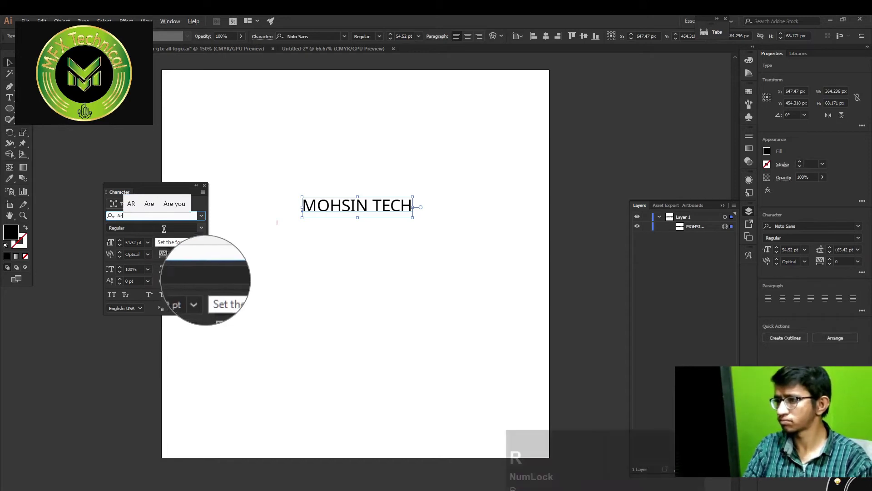
left_click(201, 216)
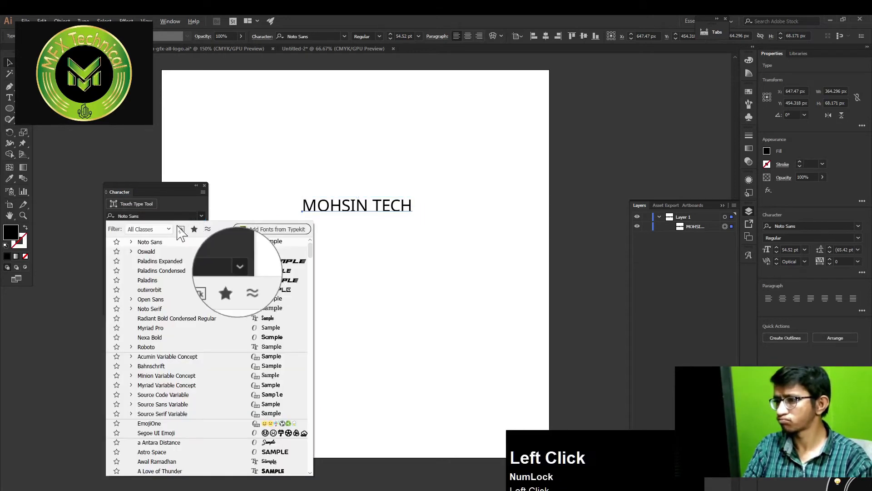
left_click(153, 229)
left_click(155, 240)
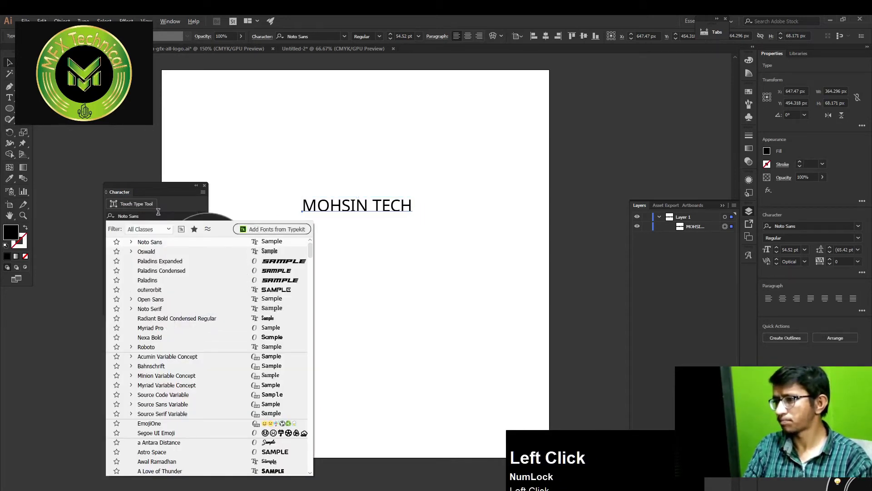
Set the text line's font to Arial and move the text slightly down the artboard.
left_click(148, 216)
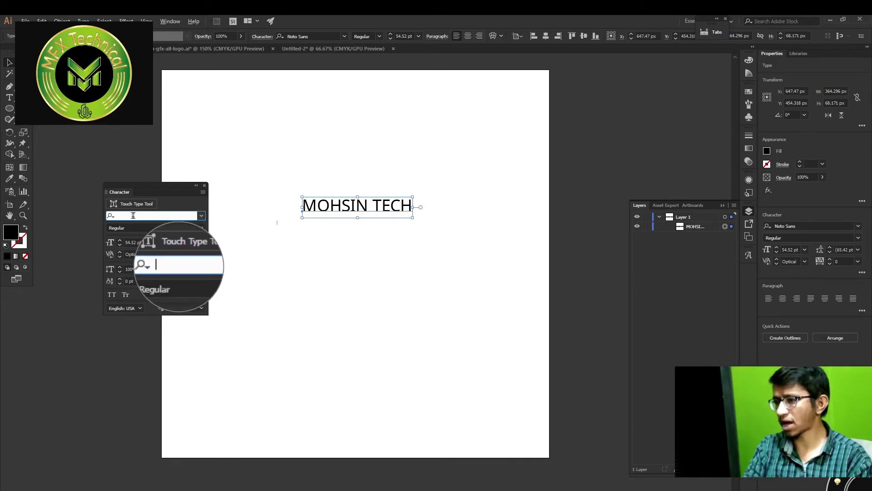
type("arial")
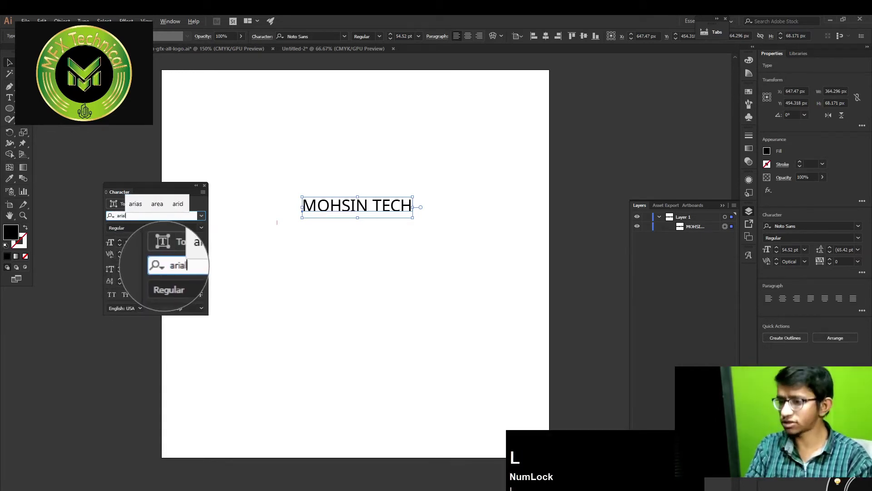
key("Return")
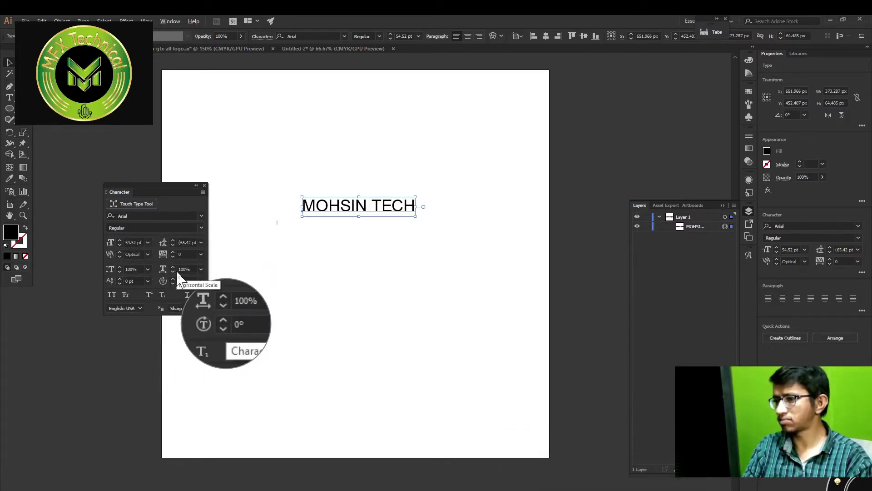
left_click_drag(331, 214, 326, 227)
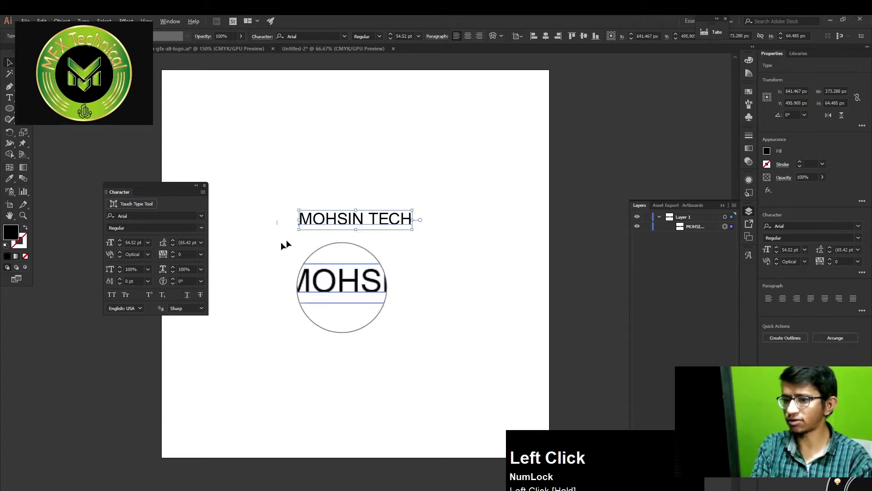
Apply All Caps to the existing text and delete that text from the artboard.
left_click(111, 295)
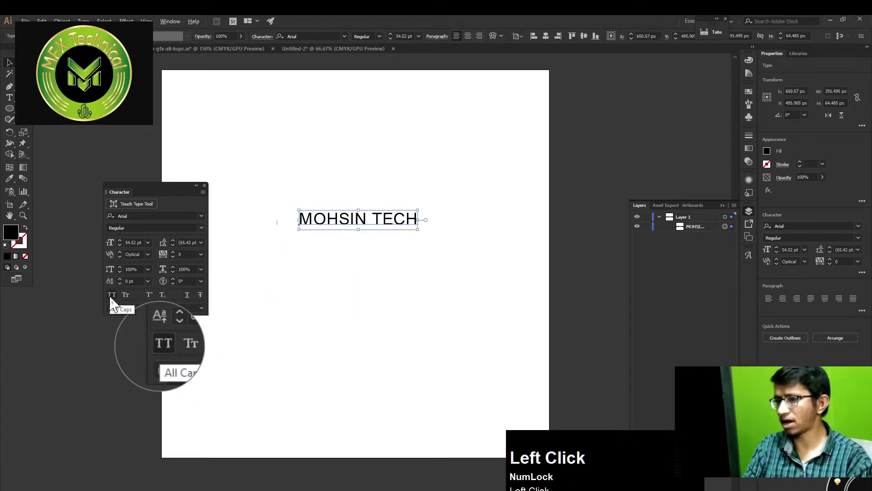
left_click_drag(358, 227, 346, 238)
key("Delete")
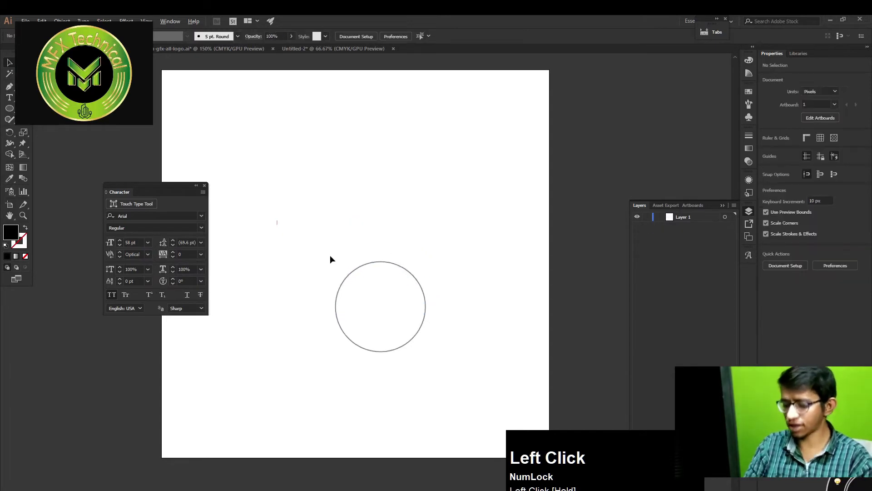
Create a 58 pt Arial point text with the two-word brand name near the artboard's centre.
key("t")
left_click(333, 245)
type("n")
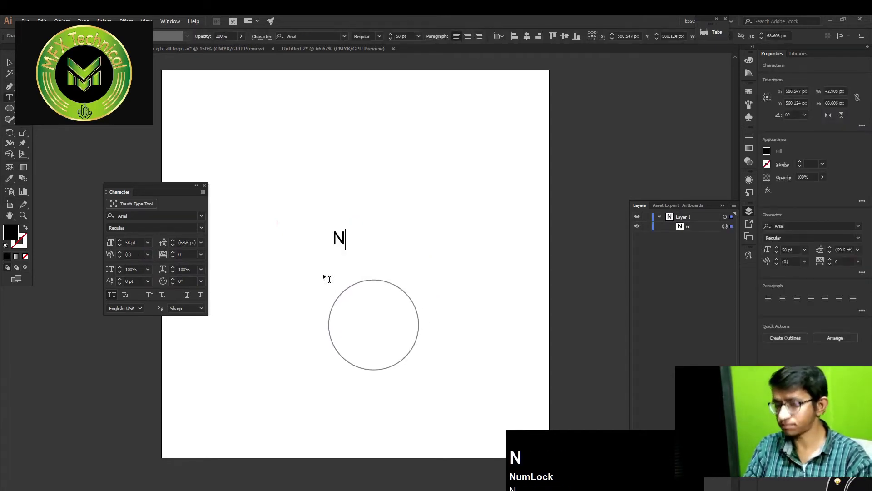
key("BackSpace")
type("mo")
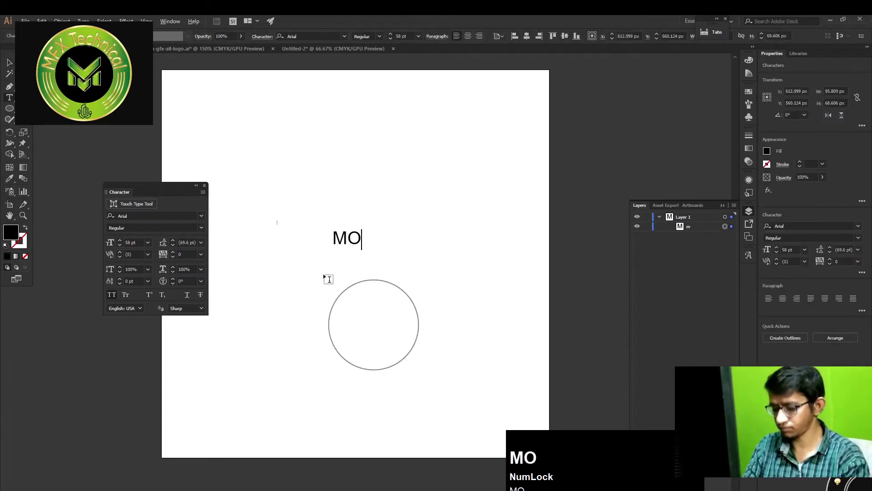
type("hsin te")
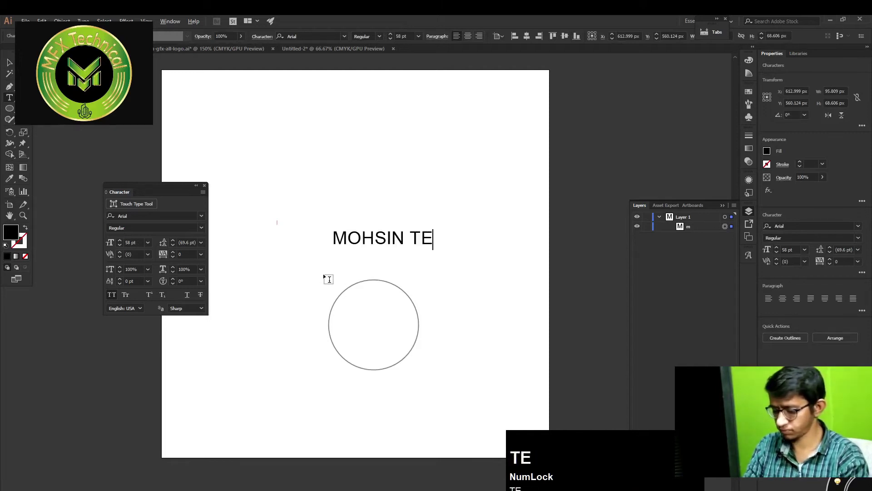
type("ch")
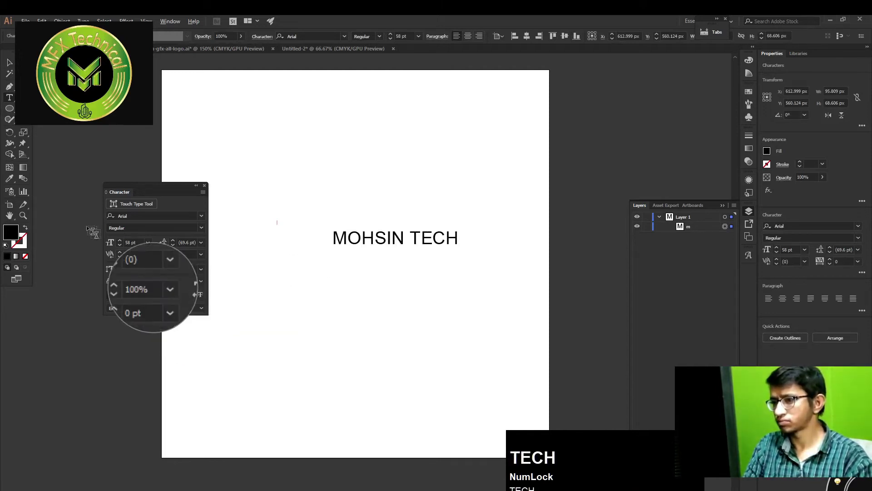
left_click(10, 63)
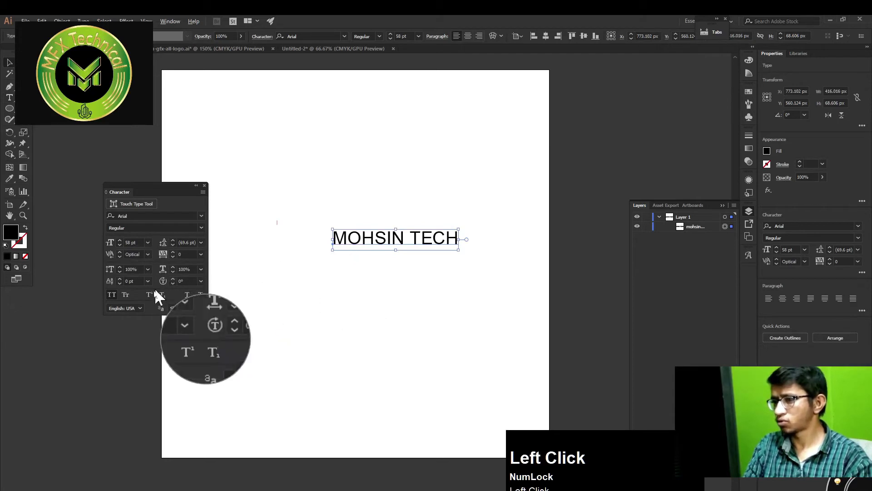
Switch the brand name text from All Caps to Small Caps, toggling Small Caps off and on once to compare.
left_click(126, 295)
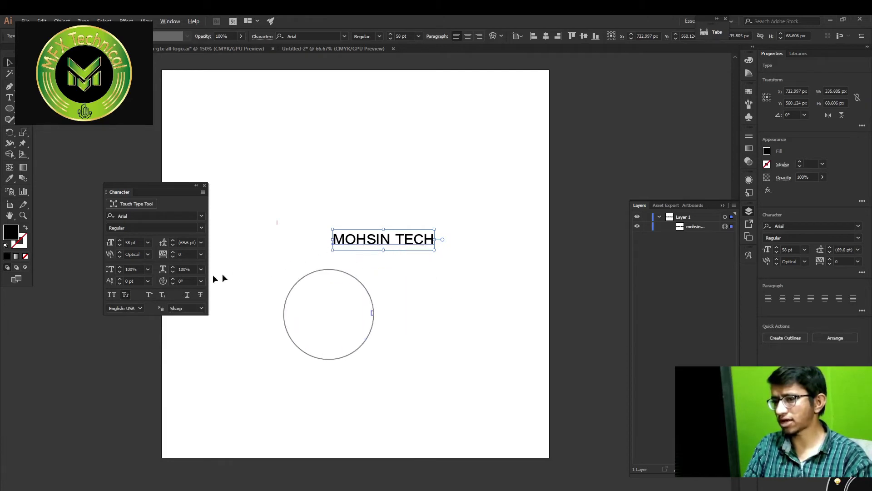
left_click(124, 295)
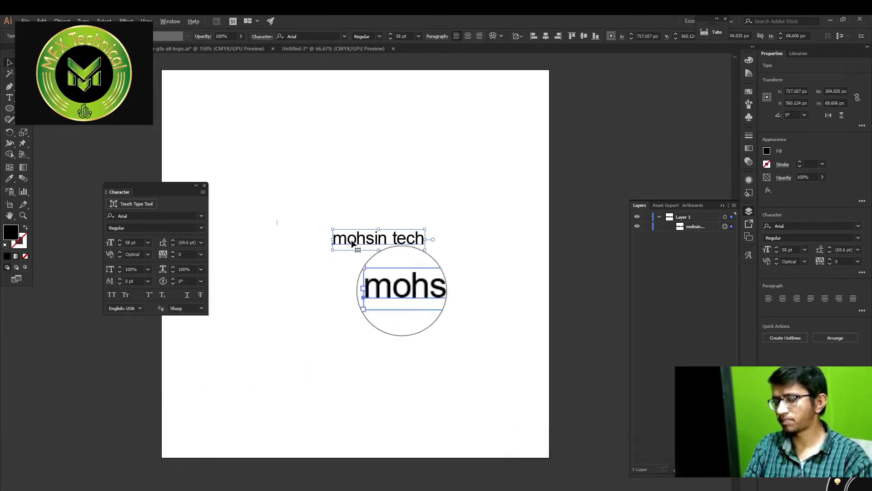
left_click(125, 295)
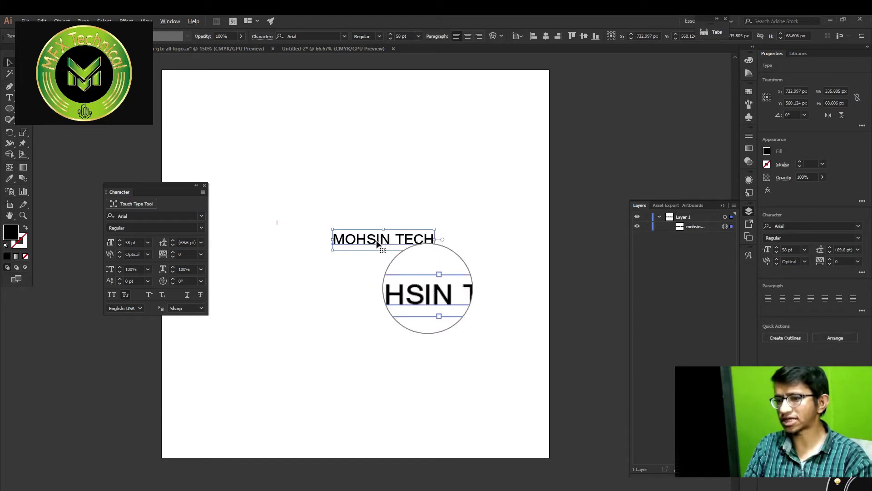
Change the O, S and N of the first word and the T of the second from Small Caps to lowercase.
key("t")
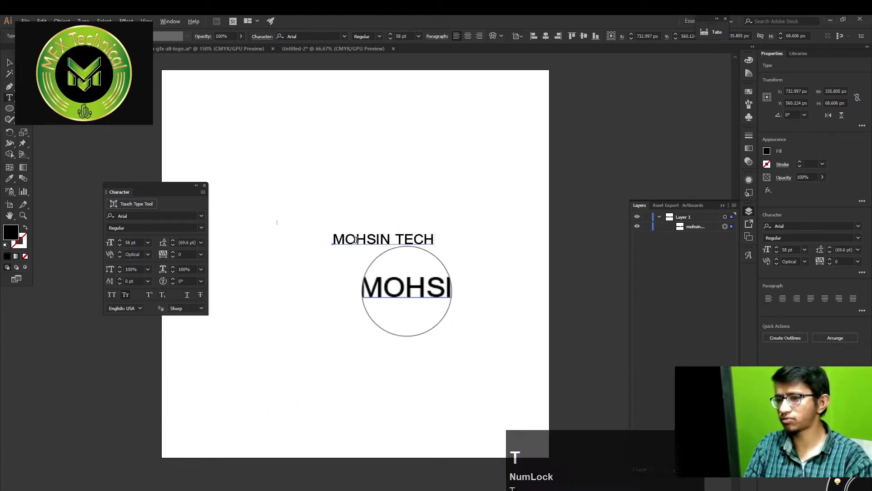
left_click_drag(356, 240, 345, 240)
left_click(125, 296)
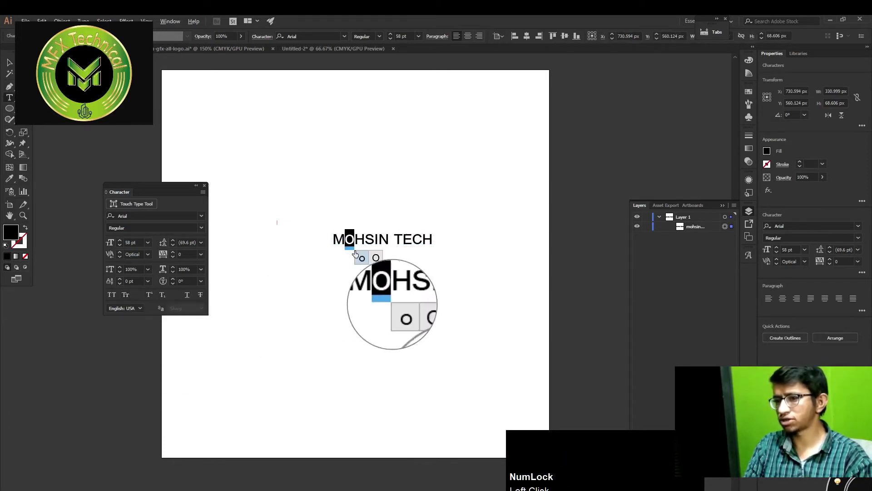
left_click(369, 240)
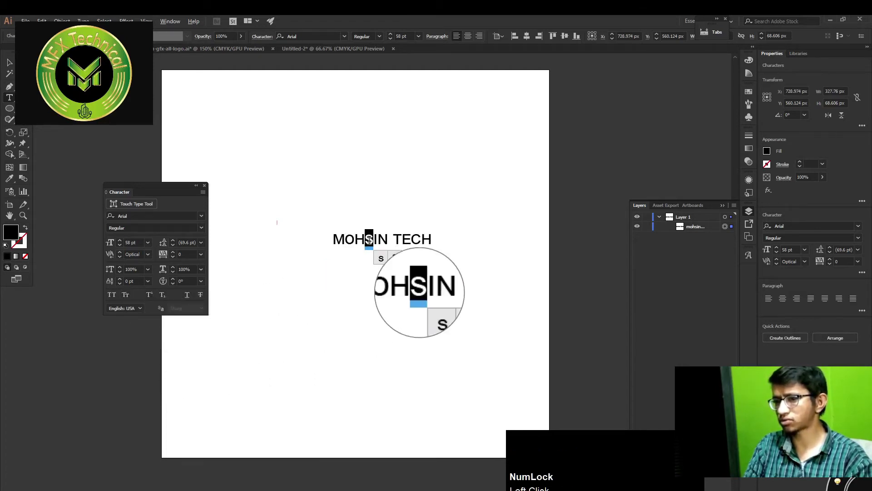
left_click(382, 258)
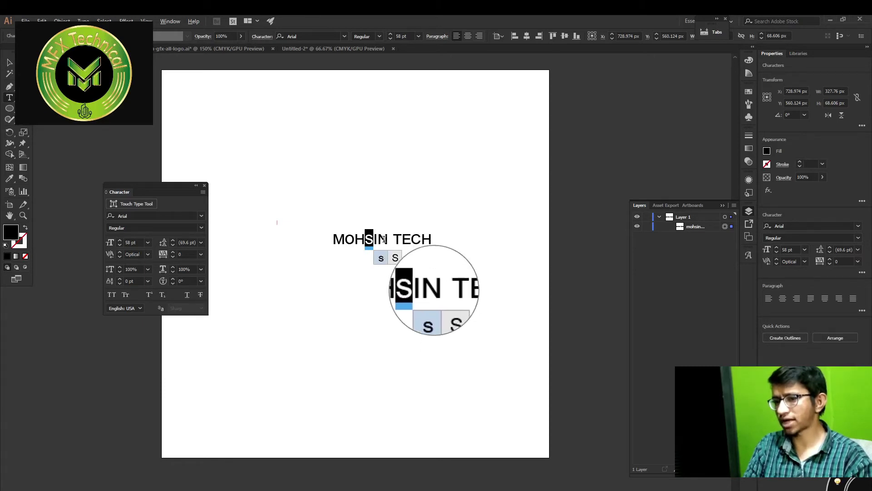
left_click(381, 239)
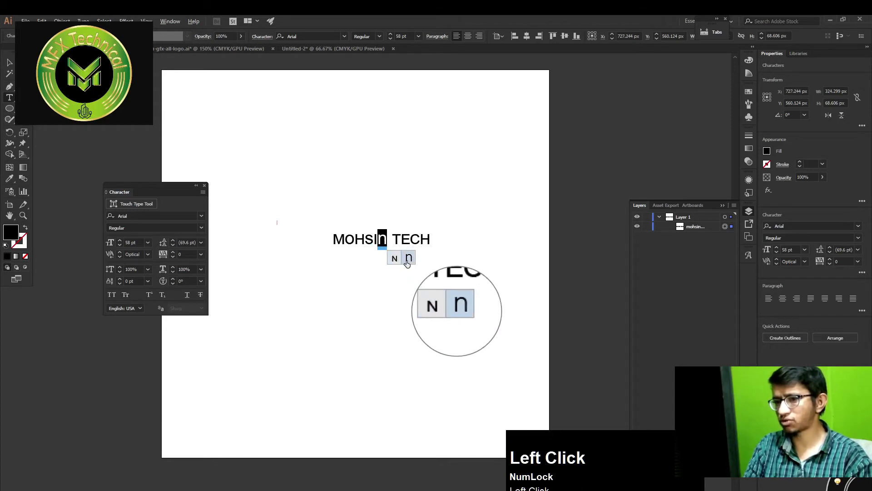
left_click(394, 240)
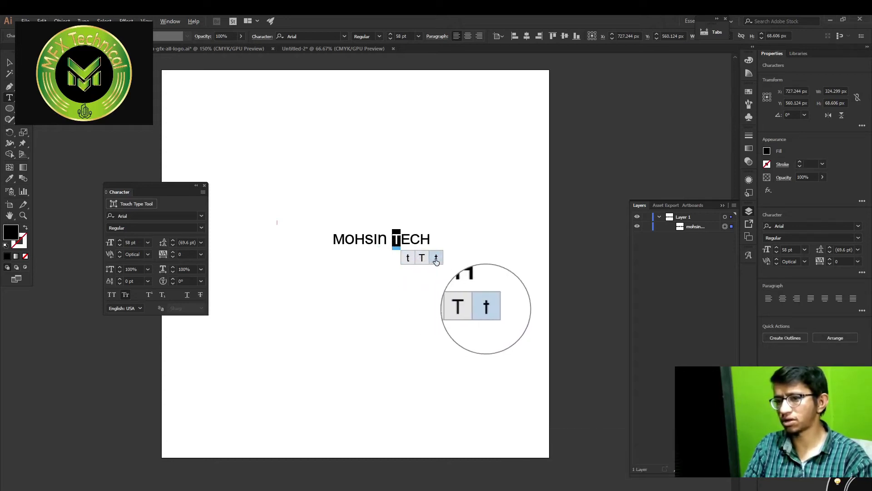
left_click(436, 259)
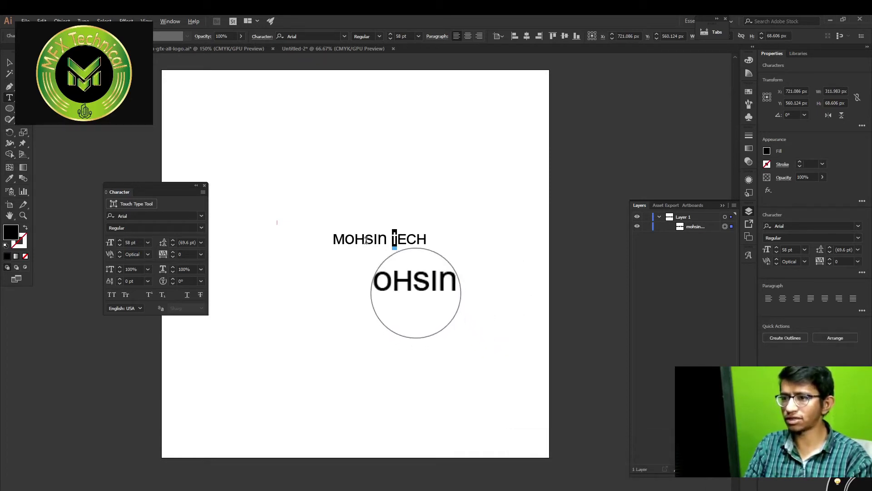
Replace the small-cap H in each of the two words with the full-height capital H alternate.
left_click(425, 240)
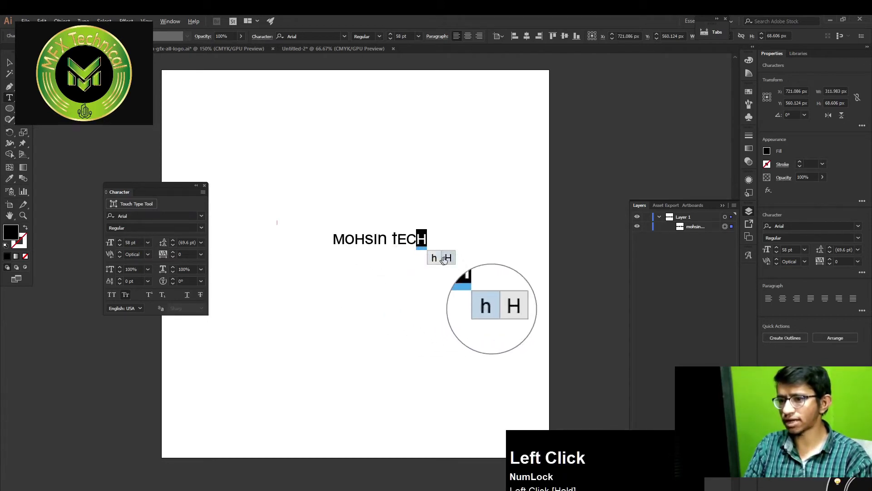
left_click_drag(426, 240, 391, 236)
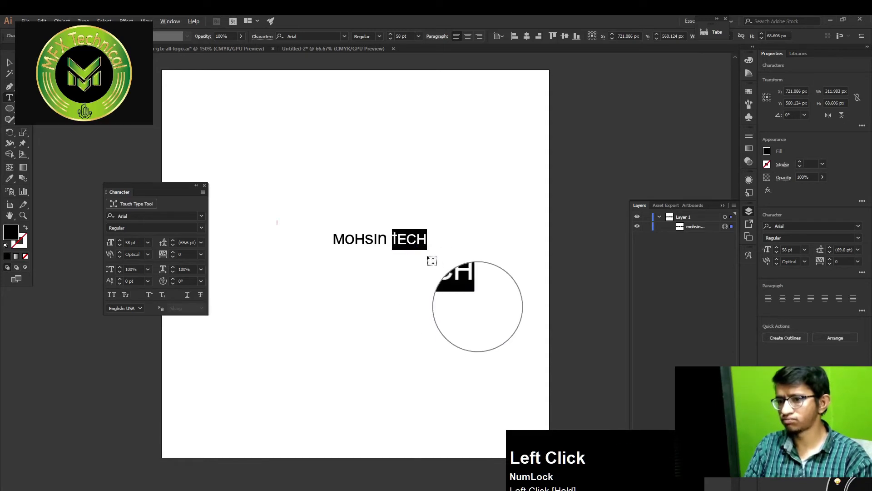
left_click(426, 240)
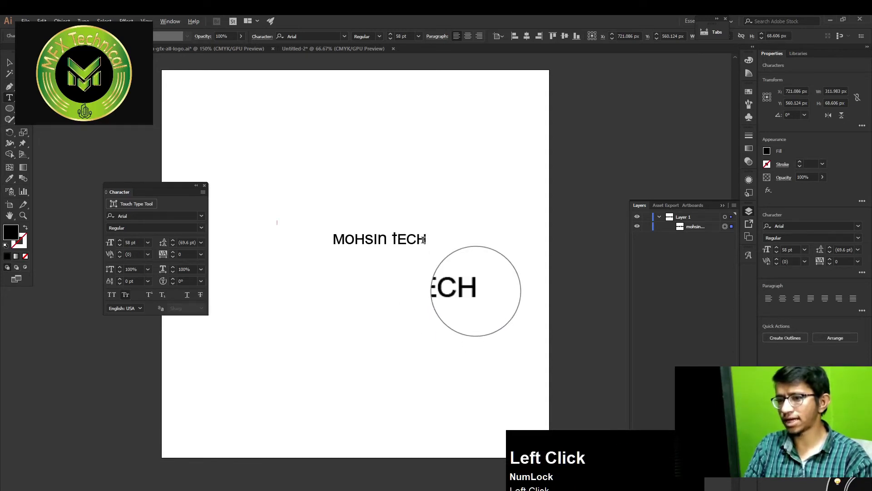
left_click_drag(424, 240, 416, 240)
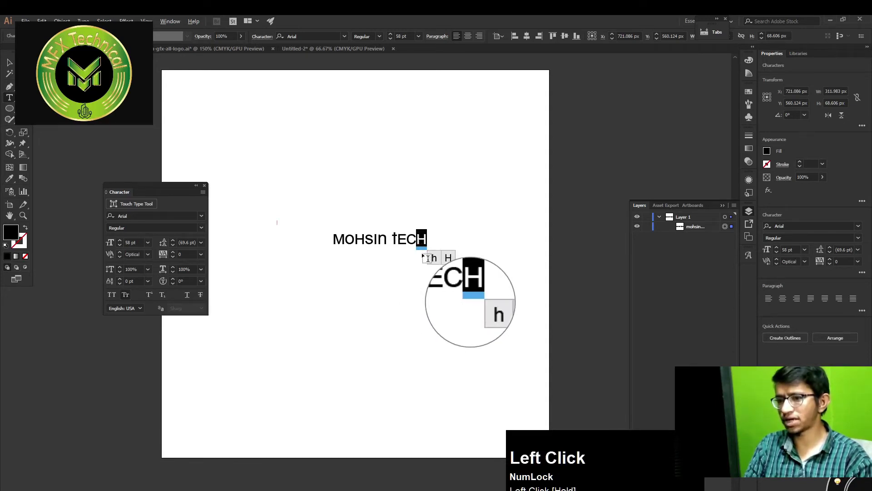
left_click(454, 266)
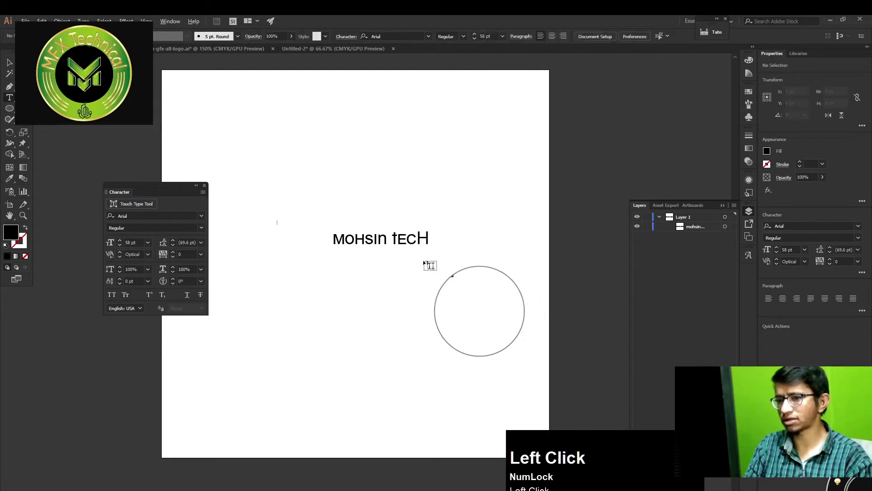
left_click_drag(407, 239, 365, 240)
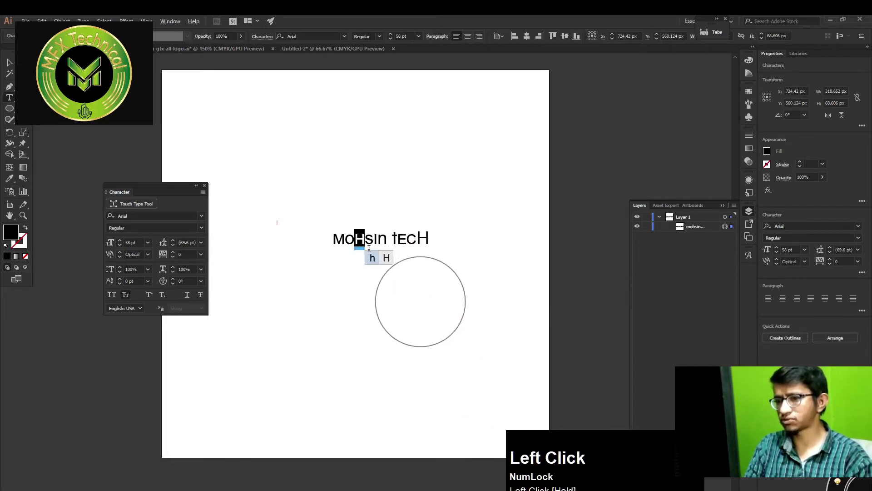
left_click(386, 258)
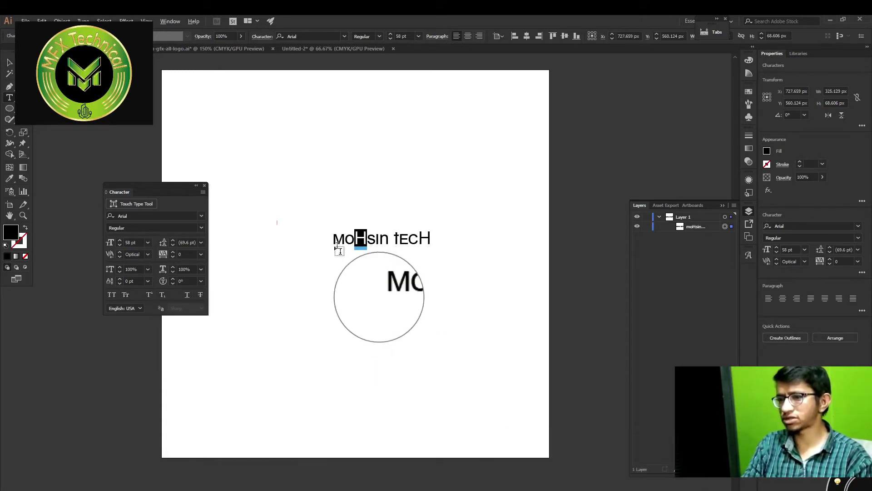
Delete the brand name text from the artboard.
mouse_move(361, 240)
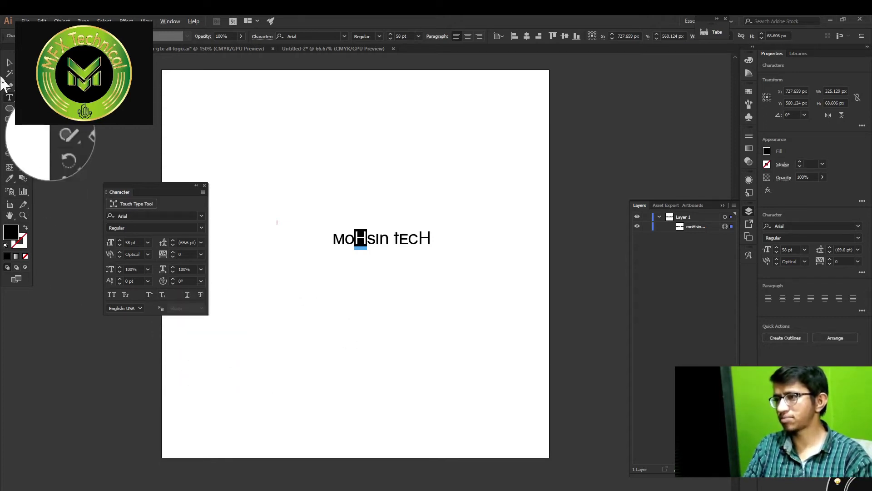
left_click(10, 63)
key("Delete")
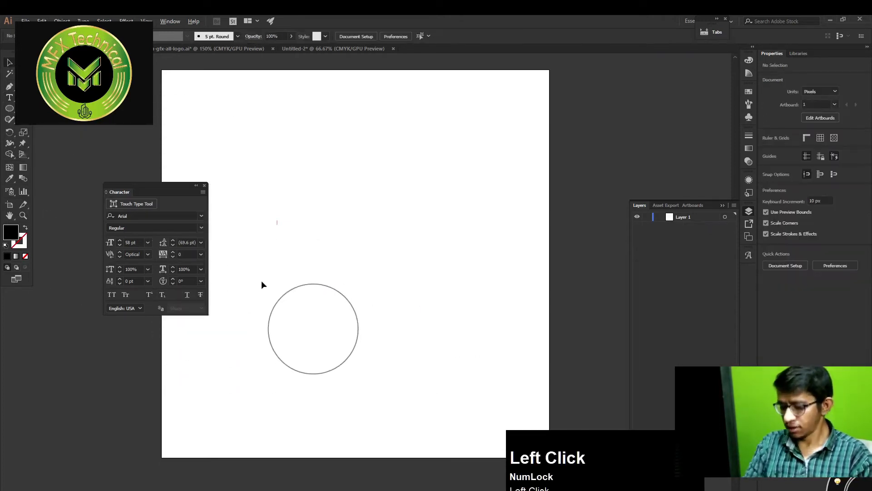
Draw an area text frame about 177 by 112 px and fill it with the text "H20".
key("t")
left_click_drag(278, 263, 331, 295)
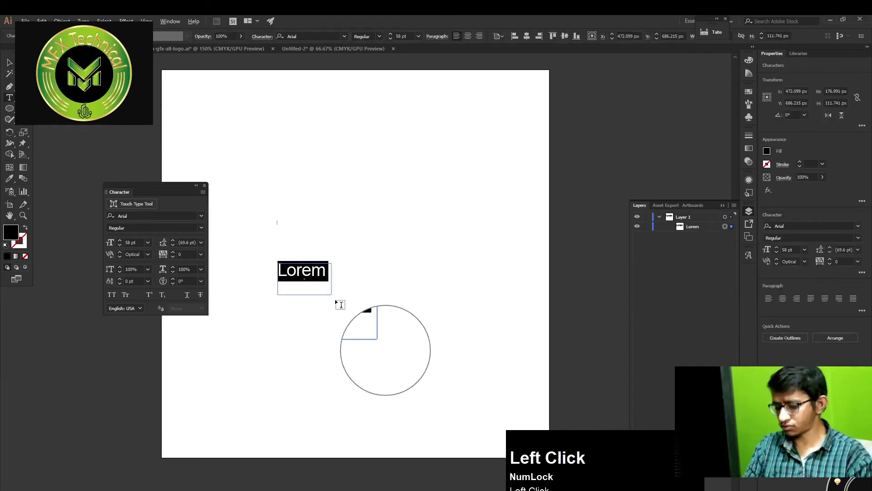
type("h")
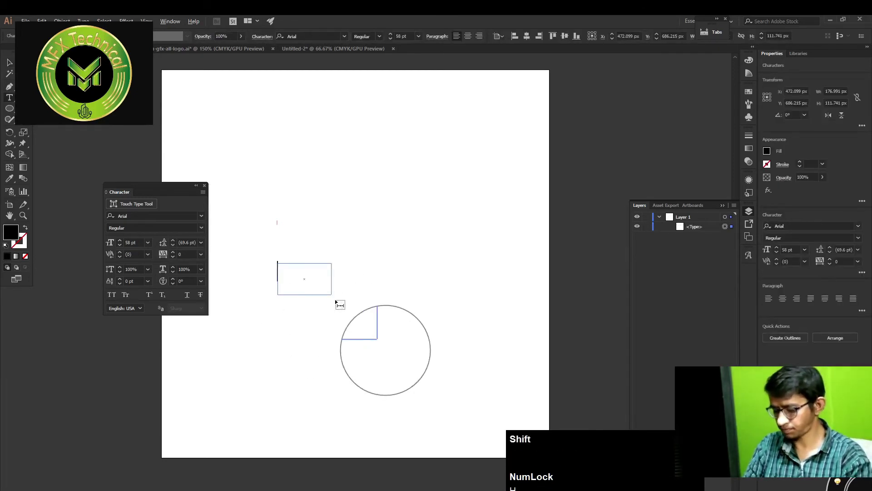
type("2")
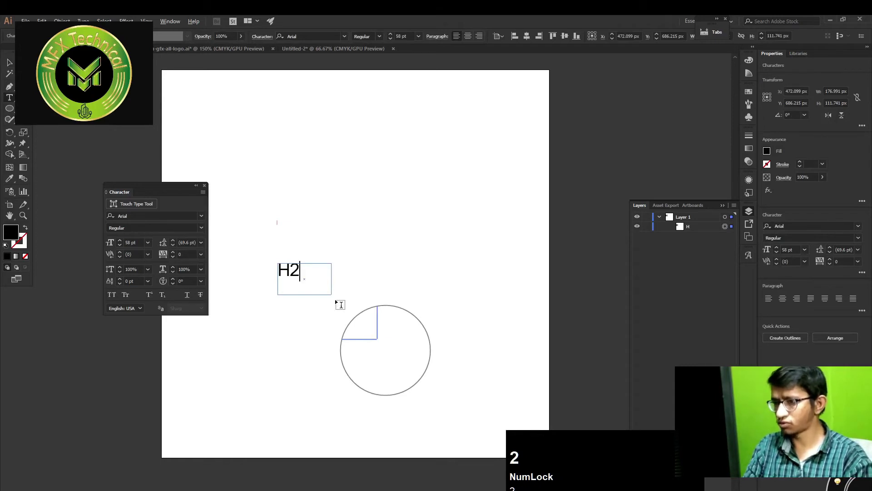
type("0")
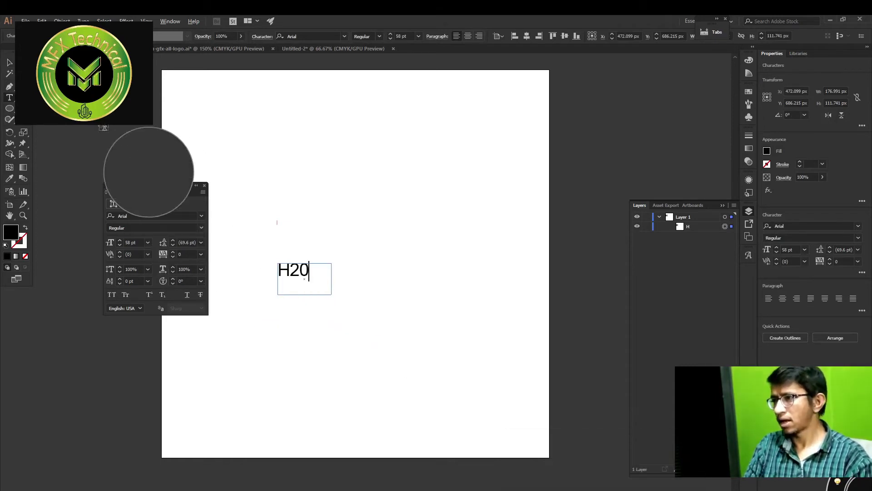
left_click(9, 63)
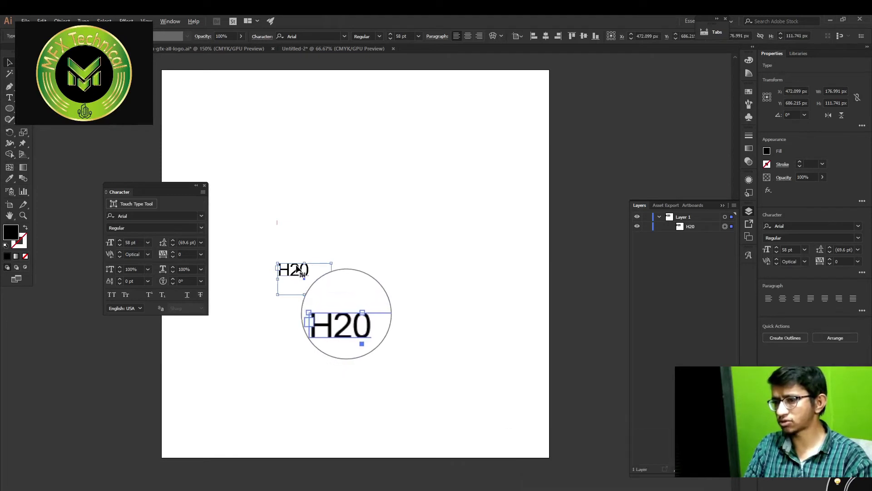
Make the 0 in "H20" superscript and enlarge the text frame to about 771 by 478 px.
key("t")
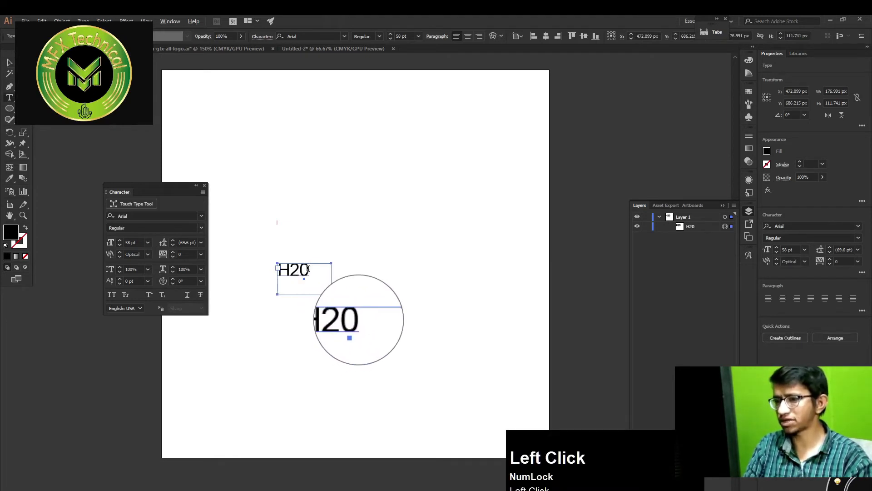
left_click_drag(307, 268, 300, 269)
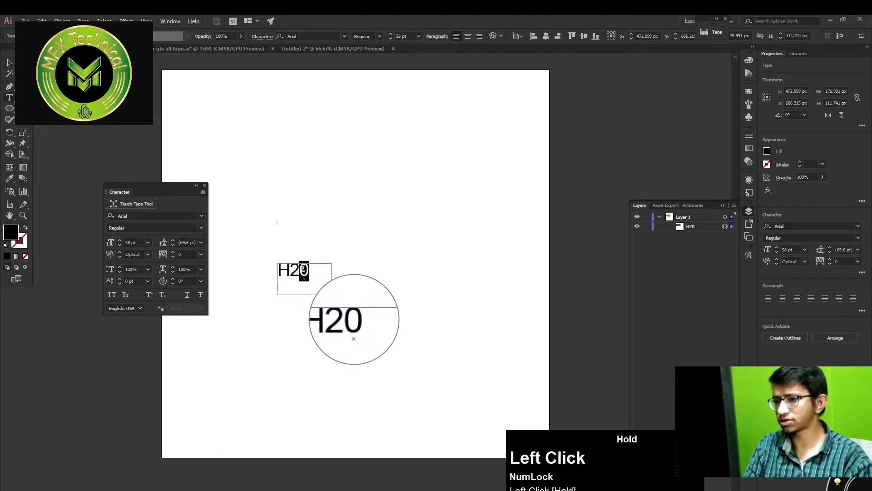
left_click(148, 295)
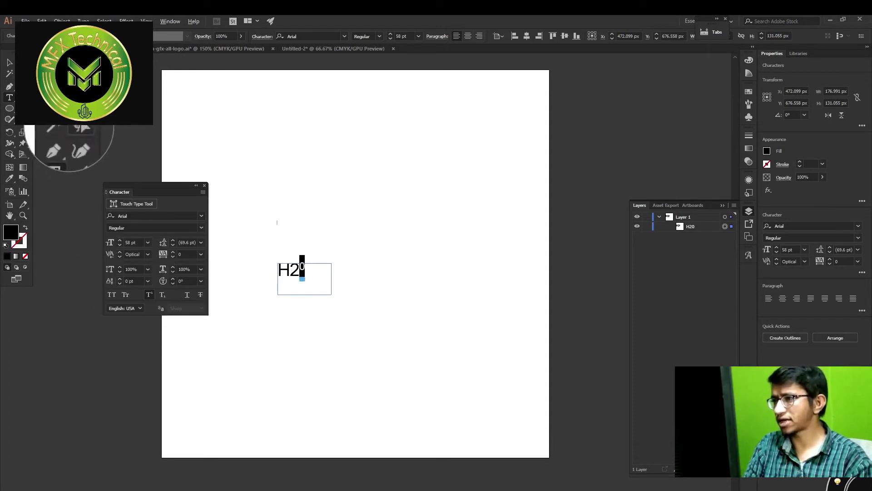
left_click(10, 62)
left_click_drag(332, 294, 422, 352)
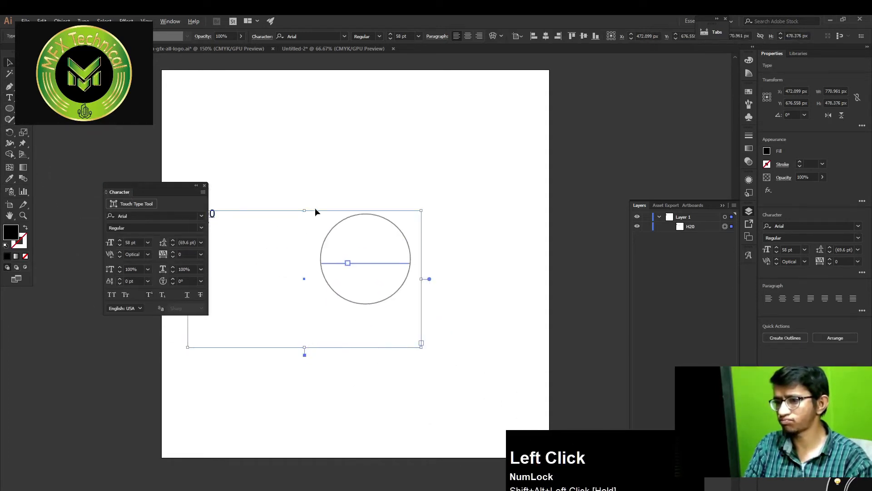
Delete the "H20" area text frame from the artboard.
left_click_drag(315, 210, 424, 210)
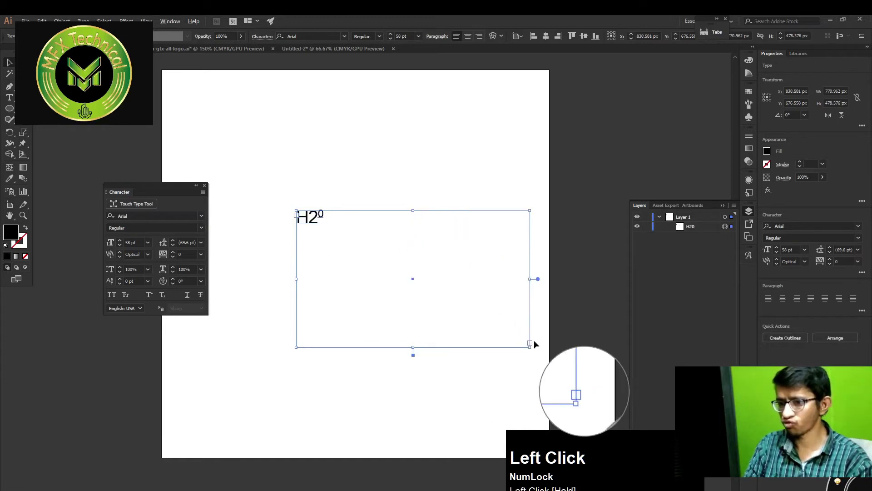
left_click_drag(530, 344, 456, 279)
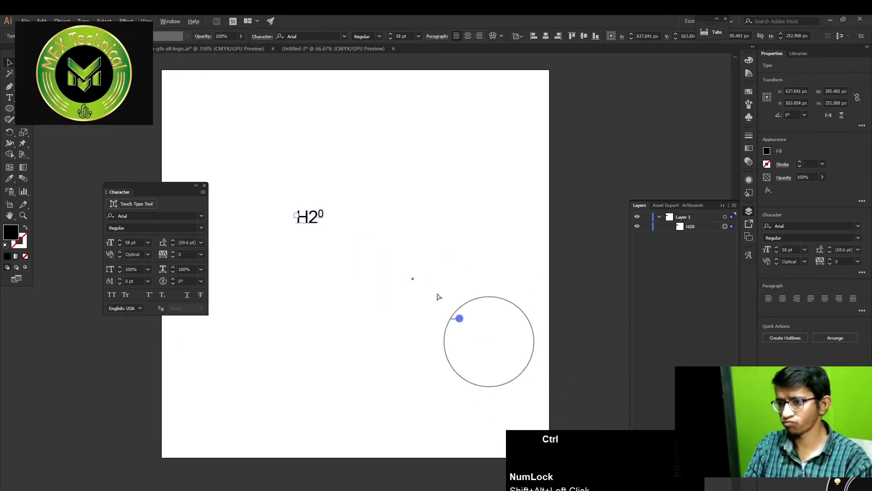
key("ctrl+z")
key("Delete")
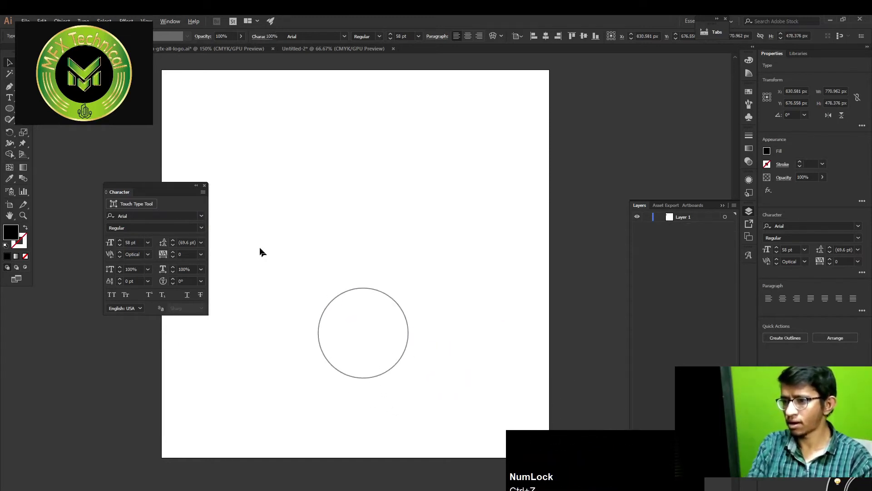
Place new point text reading "H20" near the middle of the artboard.
key("t")
left_click(275, 223)
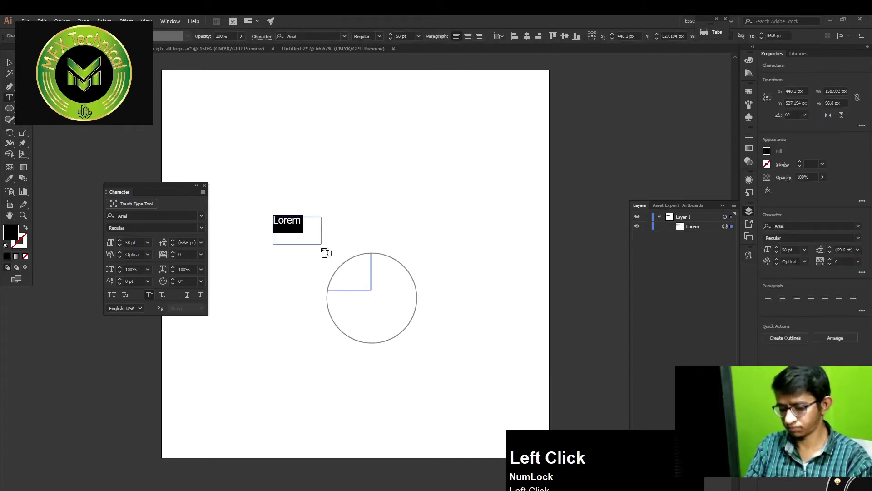
key("F12")
key("ctrl+z")
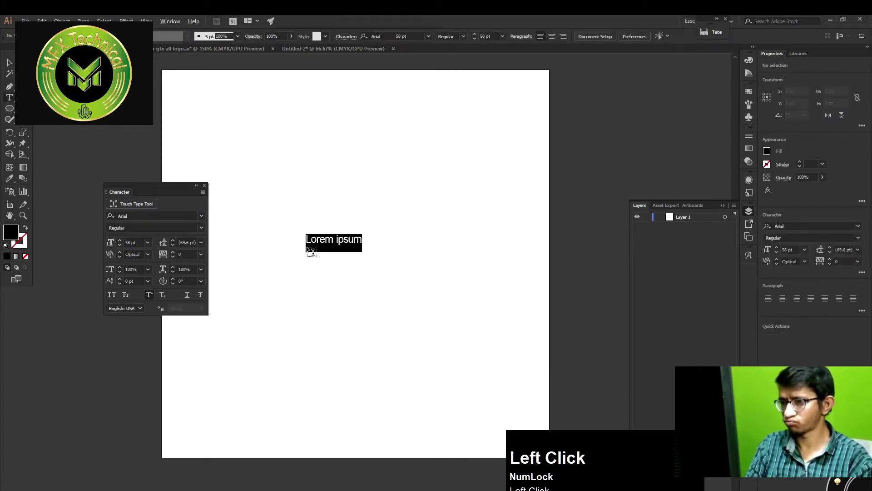
key("Caps_Lock")
type("H20")
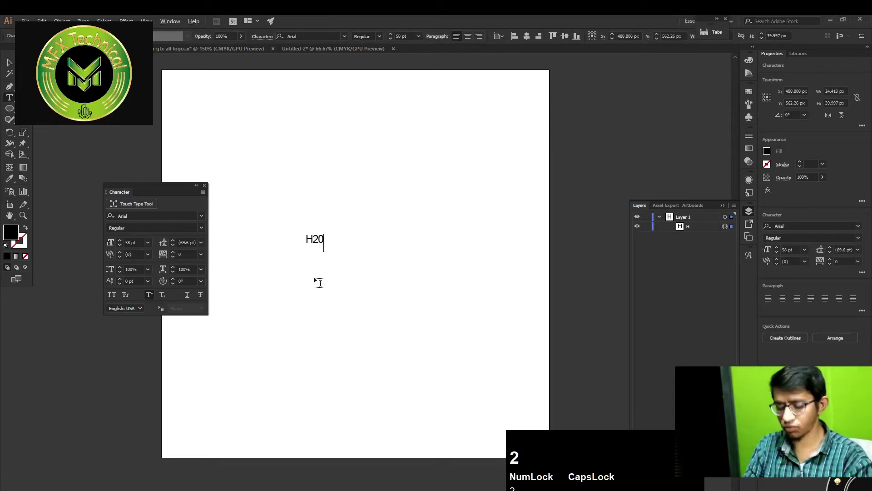
left_click(4, 63)
Toggle Superscript off and back on for the 2 in "H20".
scroll(257, 270, "up", 2)
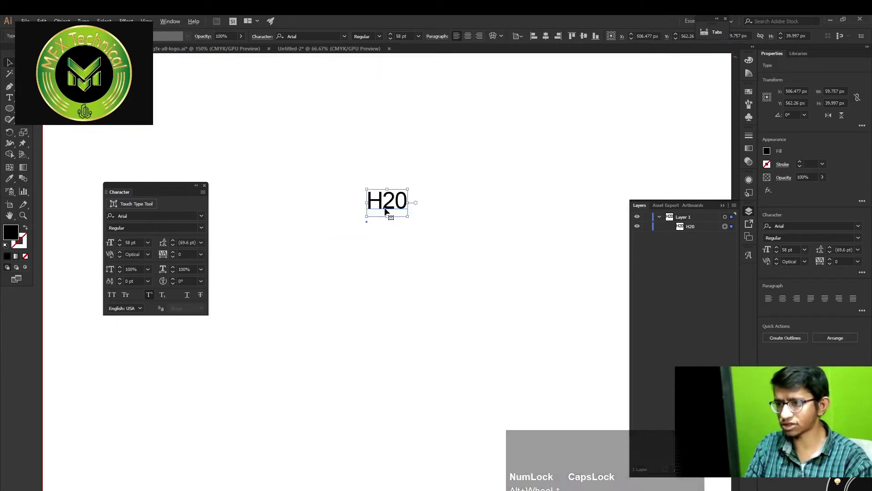
key("t")
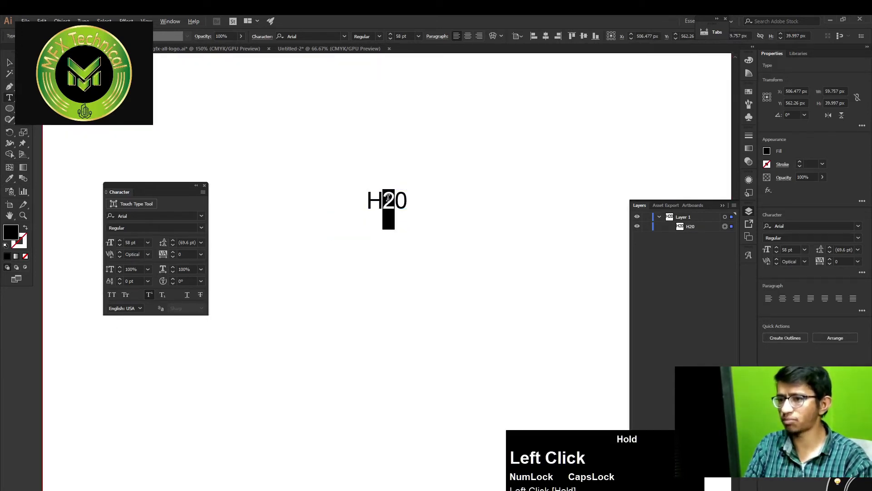
left_click_drag(388, 199, 390, 200)
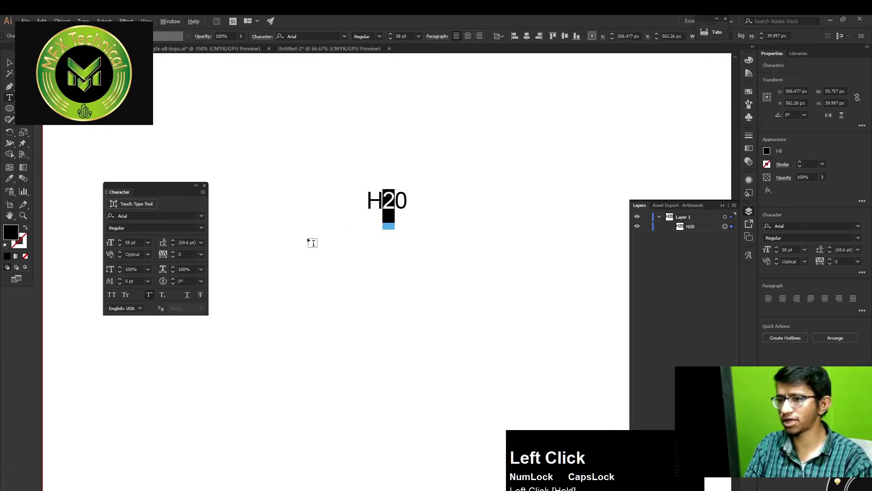
left_click(149, 293)
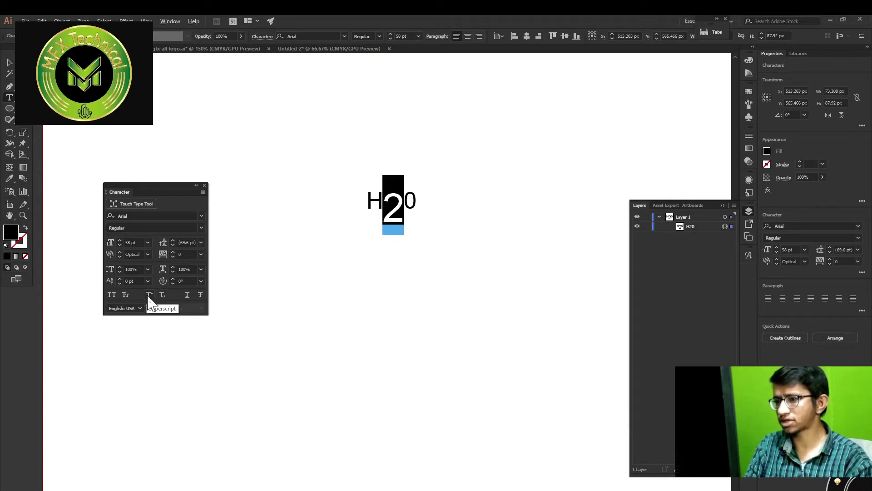
key("F12")
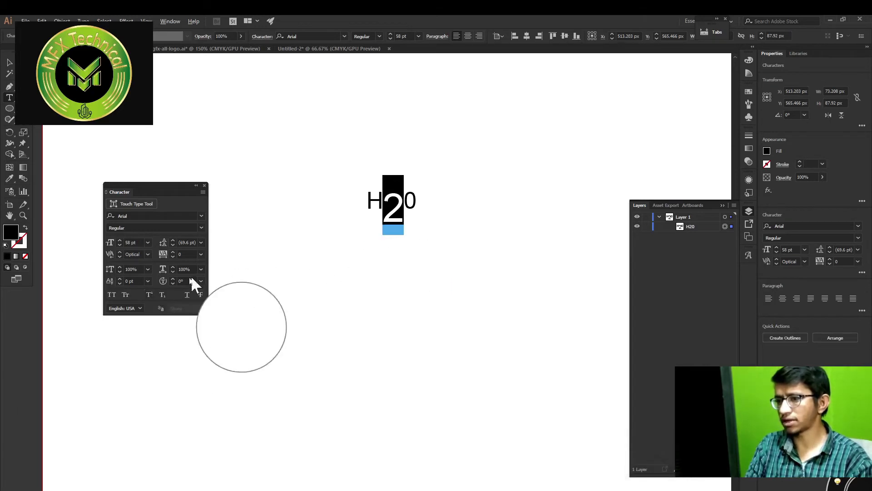
left_click(150, 295)
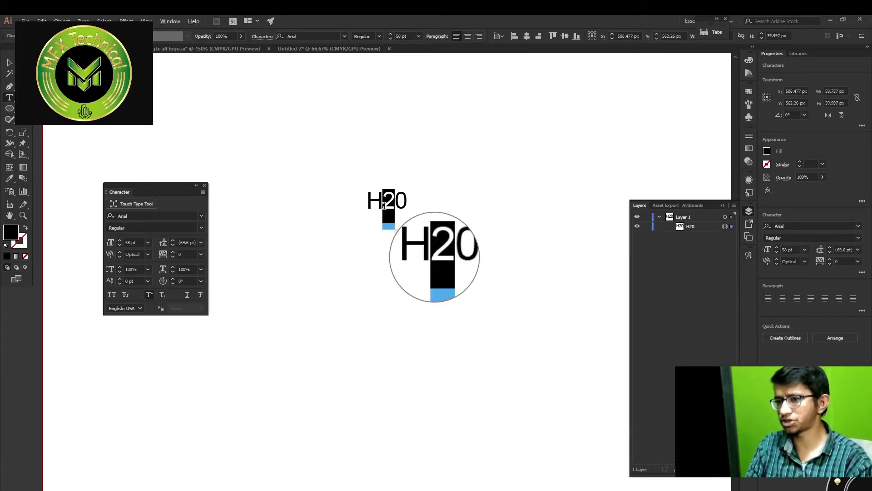
Replace the 2 and the 0 in "H20" with their raised superscript glyph alternates.
left_click_drag(395, 200, 384, 200)
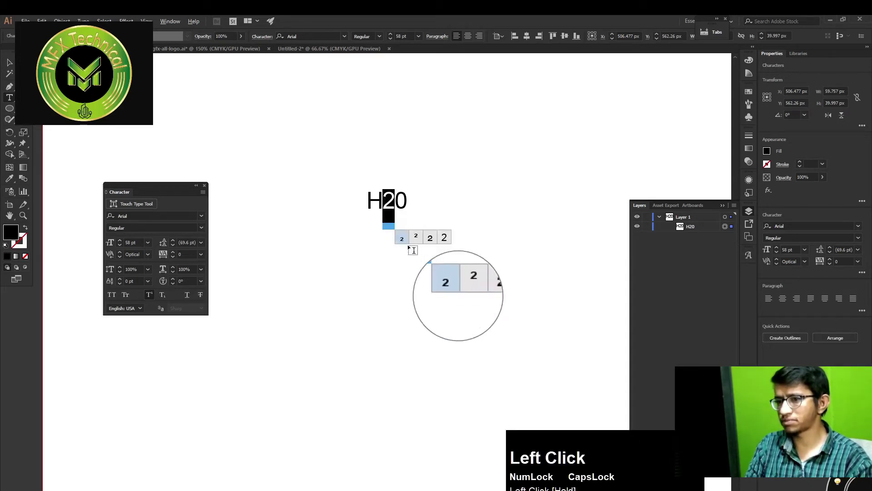
left_click(415, 237)
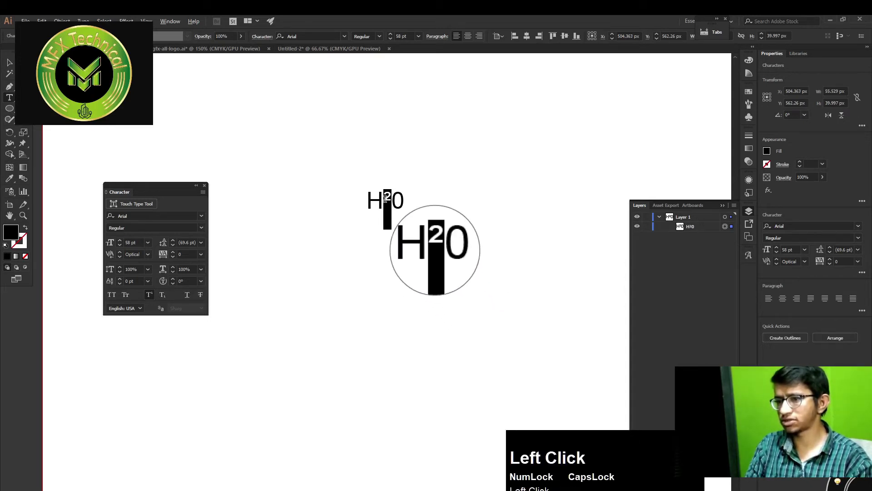
left_click_drag(393, 203, 414, 236)
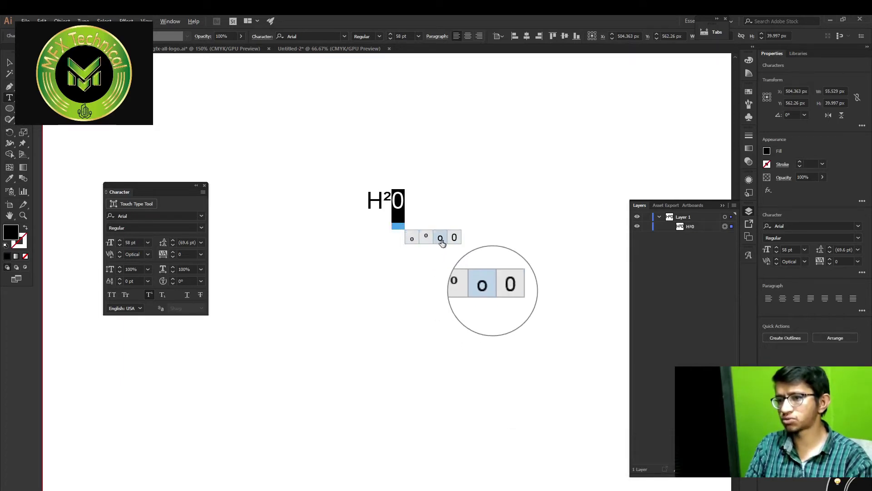
left_click(427, 236)
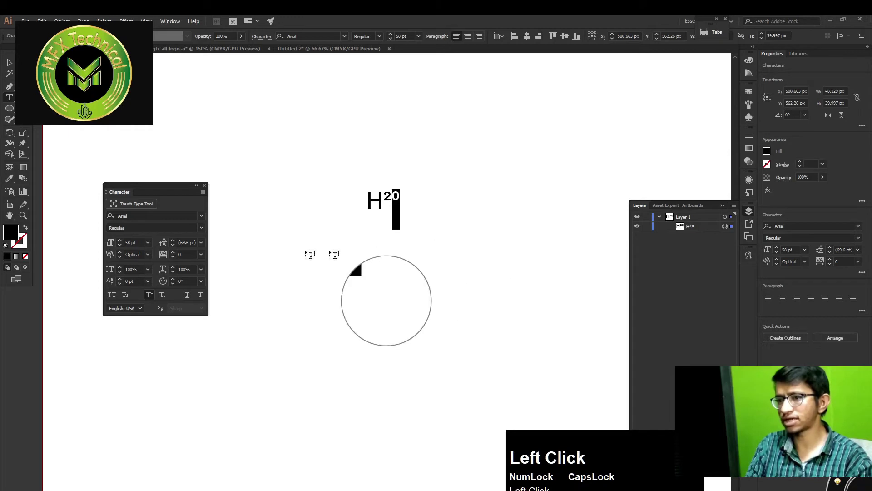
Delete the "H20" point text from the artboard.
left_click(9, 62)
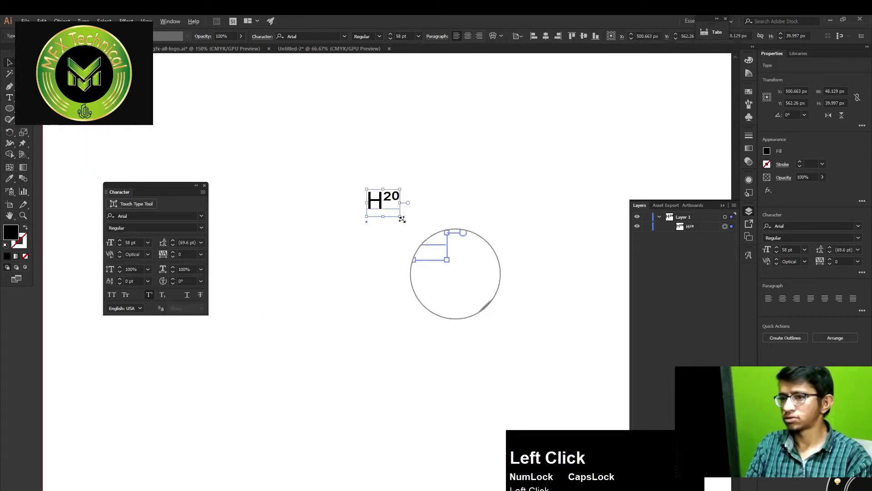
left_click_drag(394, 204, 342, 181)
key("Delete")
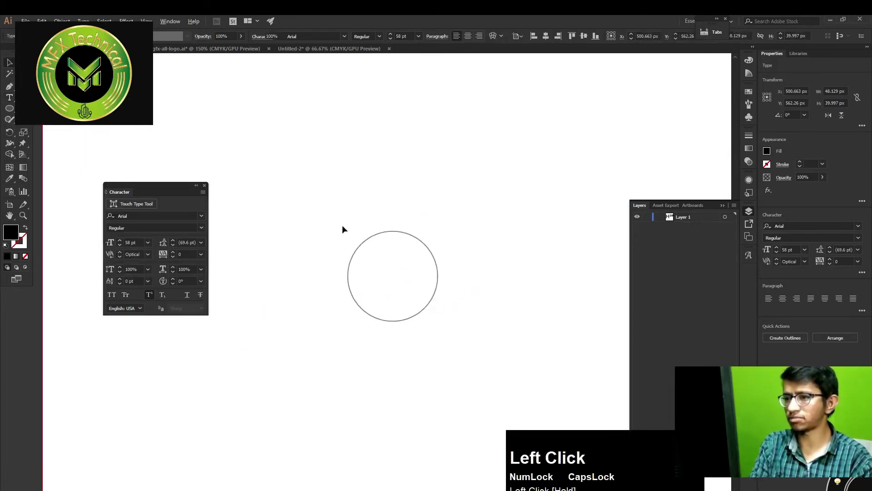
Place point text with the placeholder "Lorem ipsum" and set all of it to Subscript.
key("t")
left_click(340, 223)
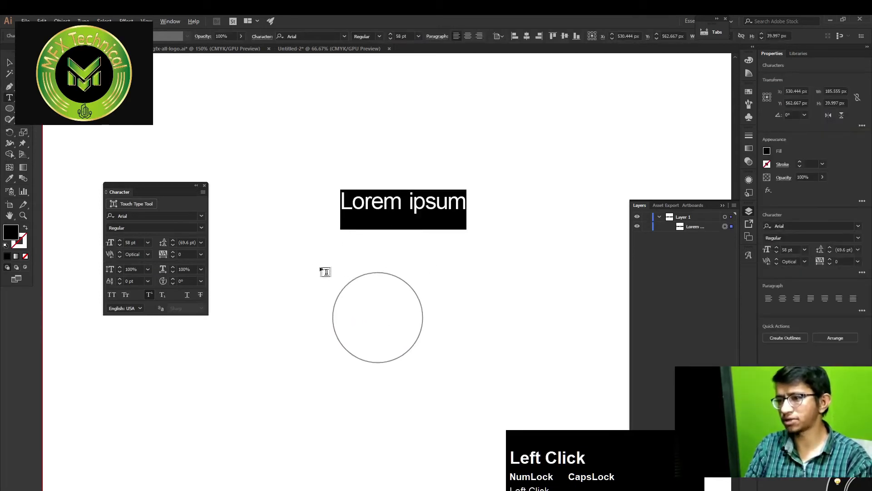
left_click(8, 62)
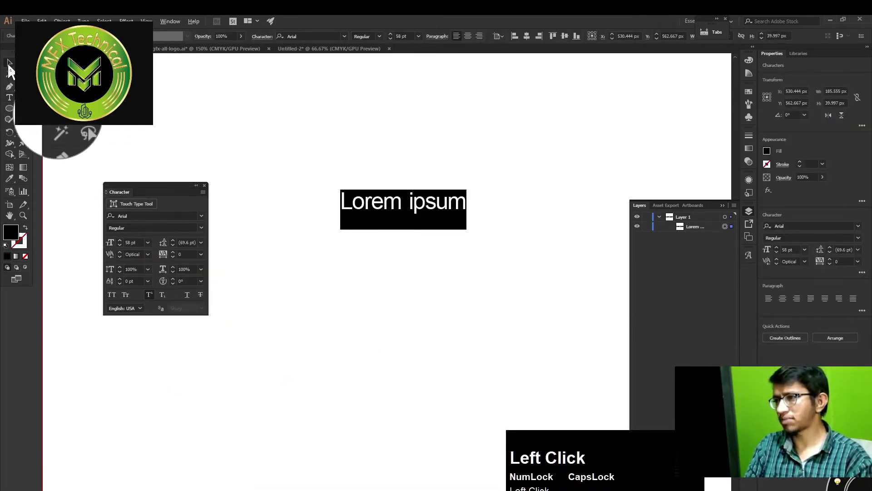
left_click(162, 295)
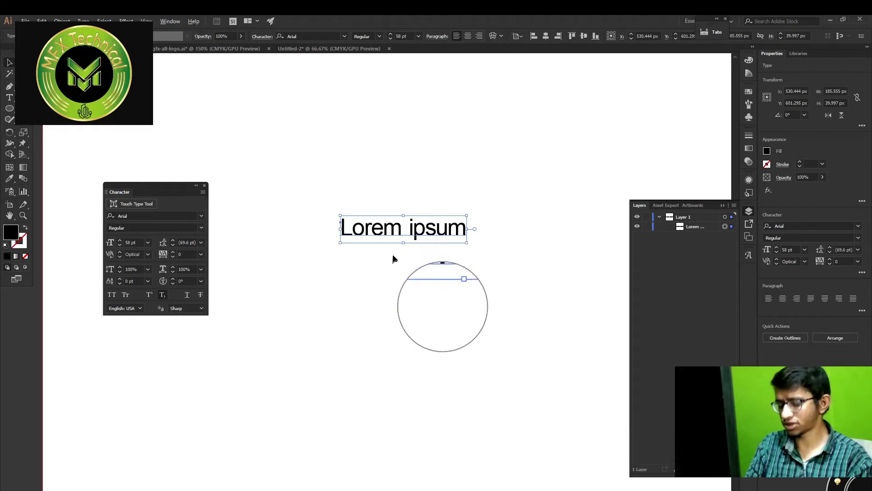
Turn off Subscript for the word "ipsum" only, leaving "Lorem" as subscript.
key("t")
left_click_drag(467, 227, 408, 228)
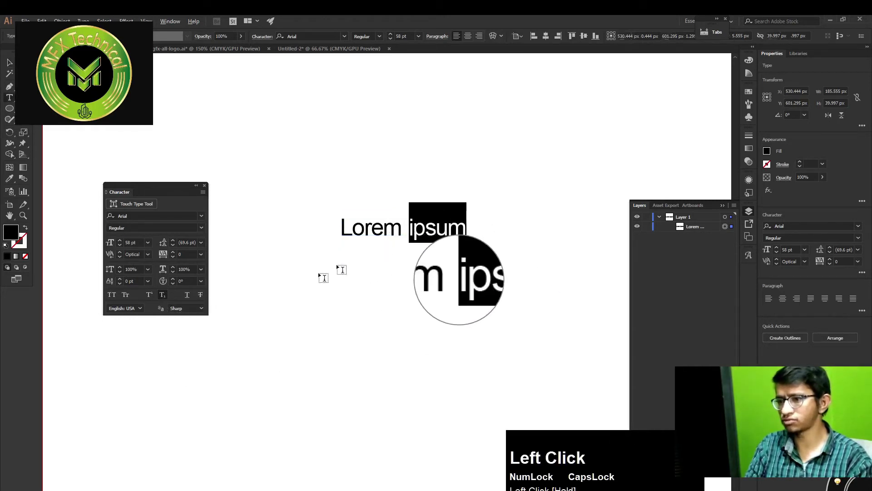
left_click(163, 294)
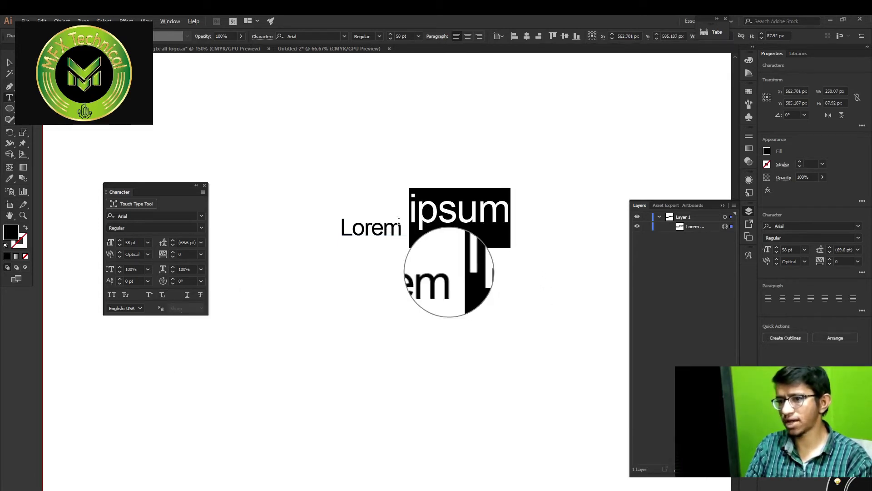
left_click(162, 295)
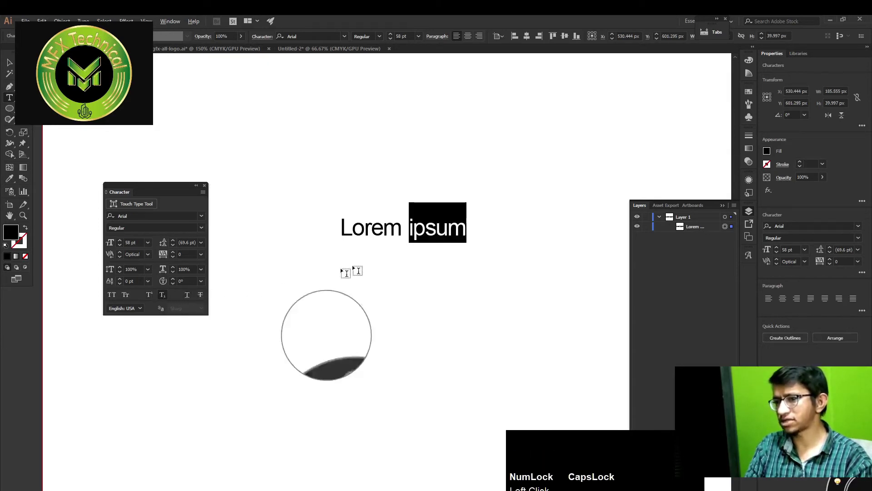
left_click(160, 295)
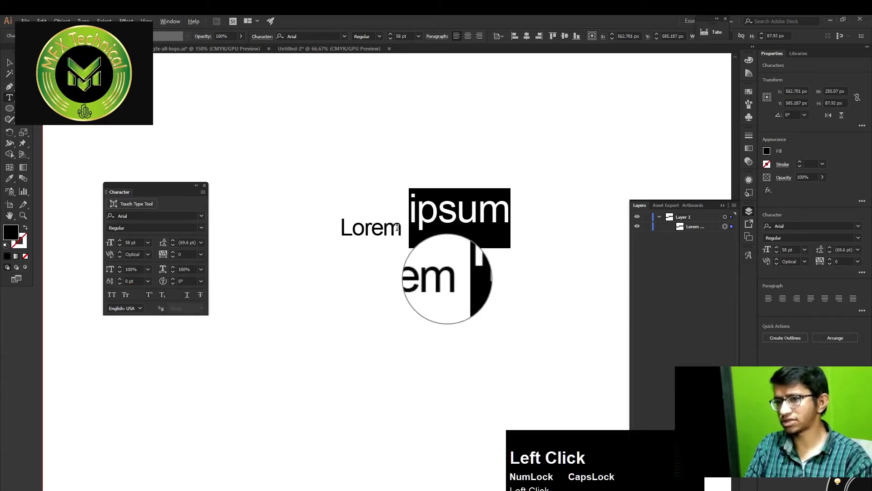
Delete the "Lorem ipsum" text from the artboard.
left_click_drag(401, 227, 340, 228)
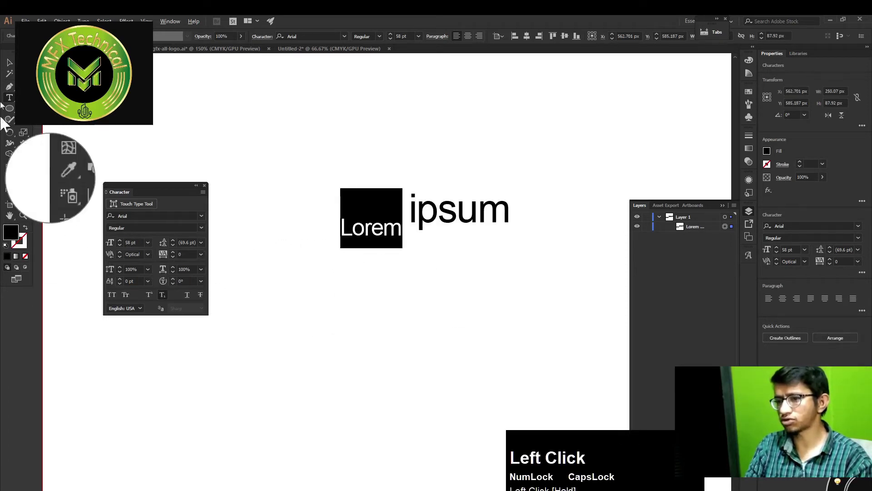
left_click(9, 62)
key("Delete")
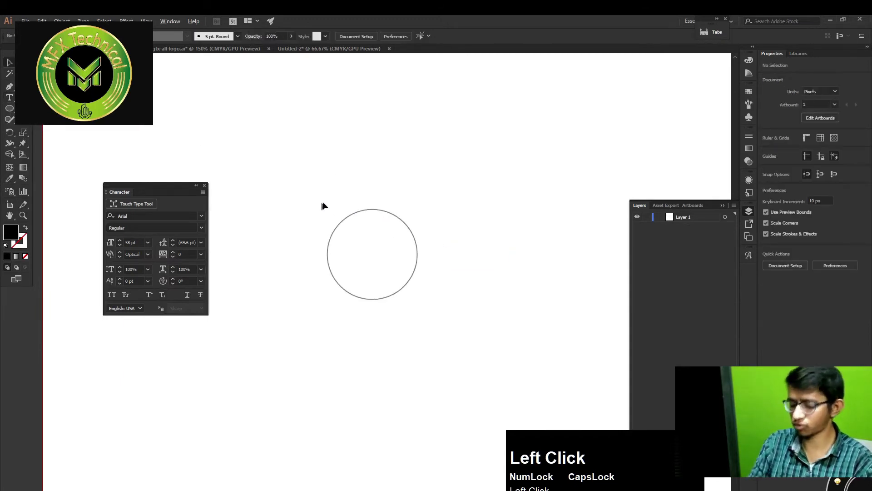
Place new point text reading "ab20+ab2 +2ab" in lowercase on the upper part of the artboard.
key("t")
left_click(378, 191)
type("AB")
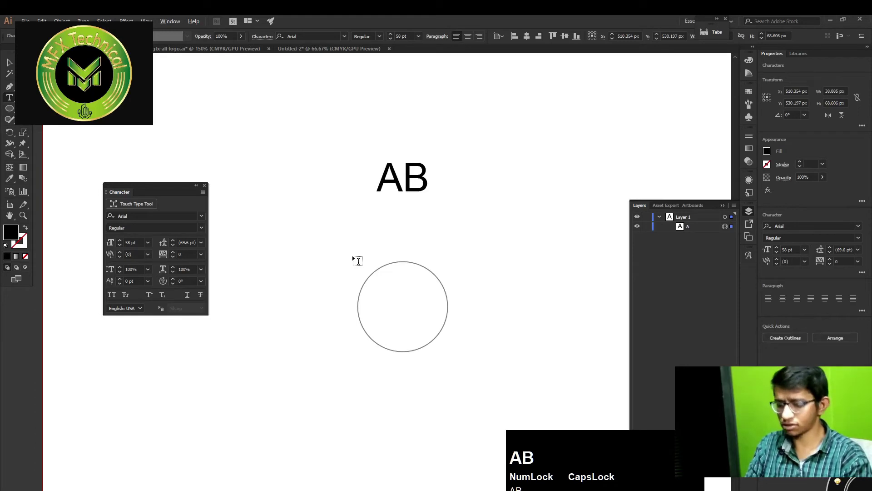
key("Caps_Lock")
key("BackSpace")
key("BackSpace")
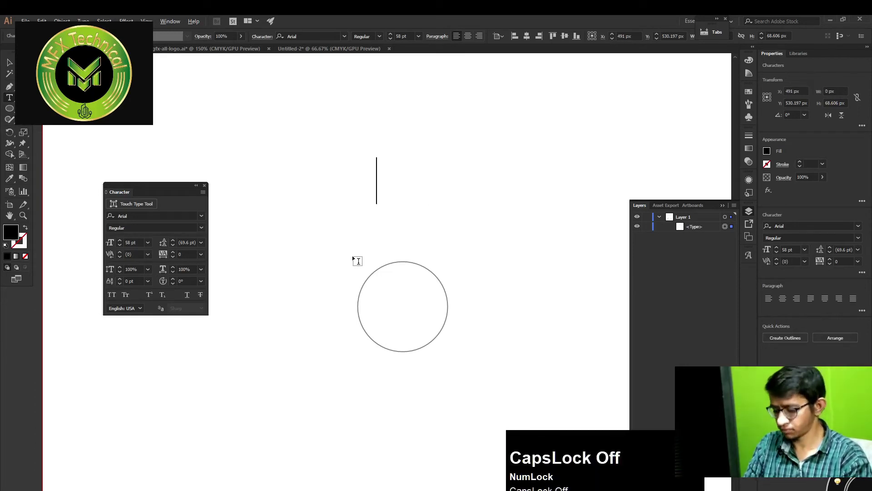
type("ab2")
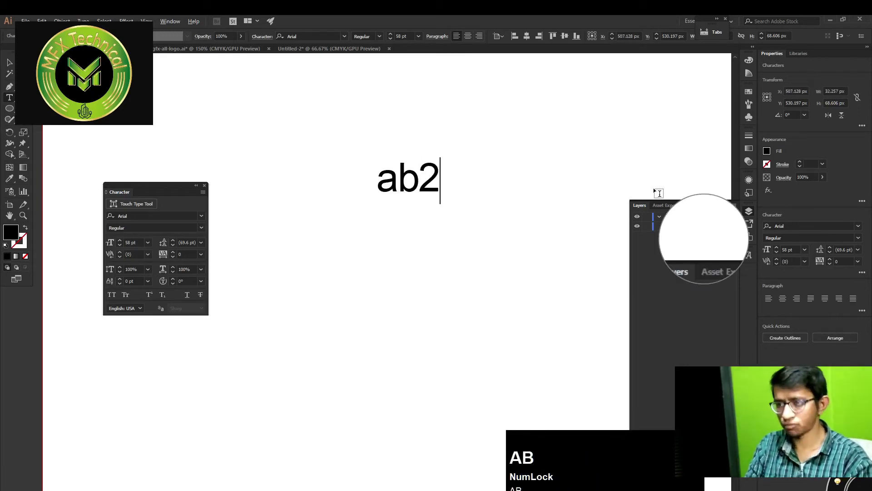
type("0")
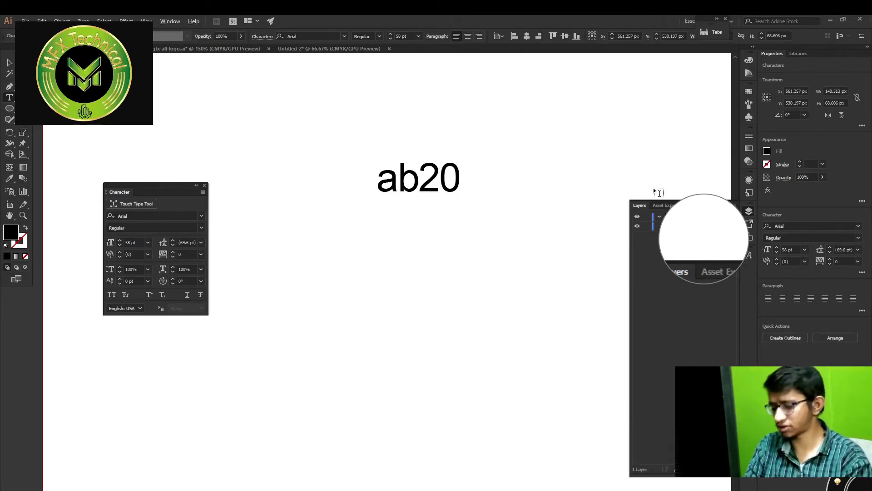
type("+ab")
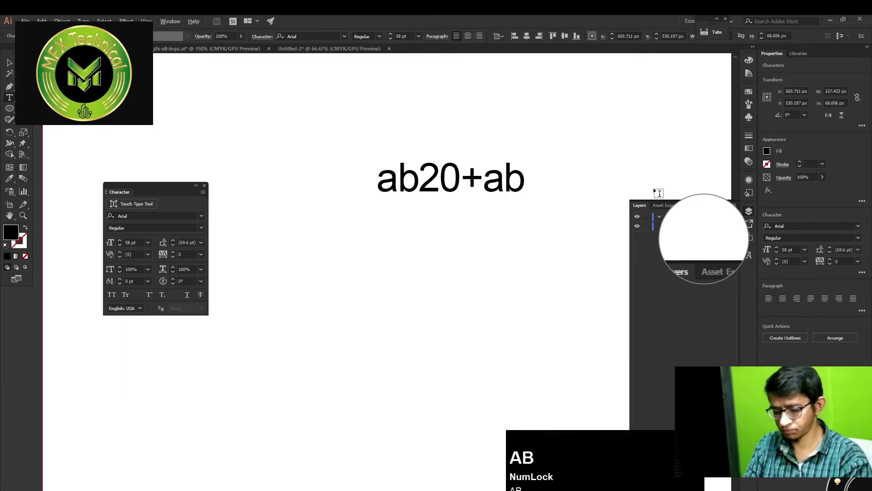
type("2 2")
key("BackSpace")
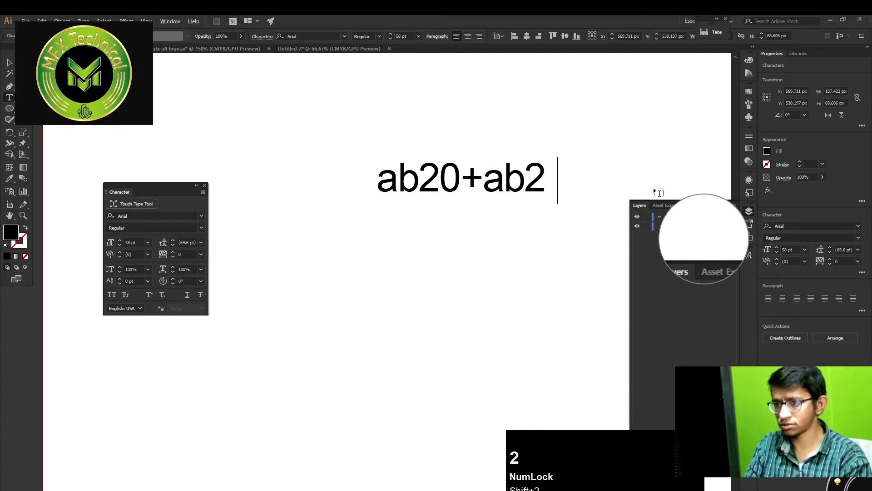
type("+")
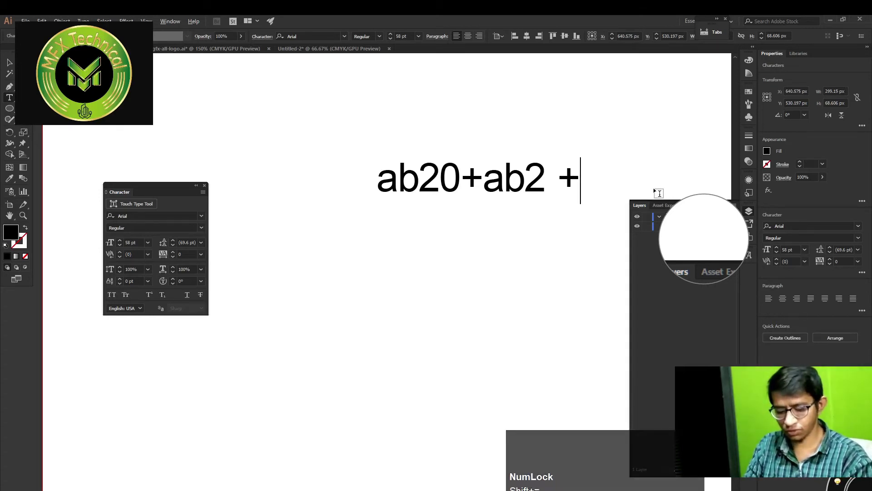
type("2ab")
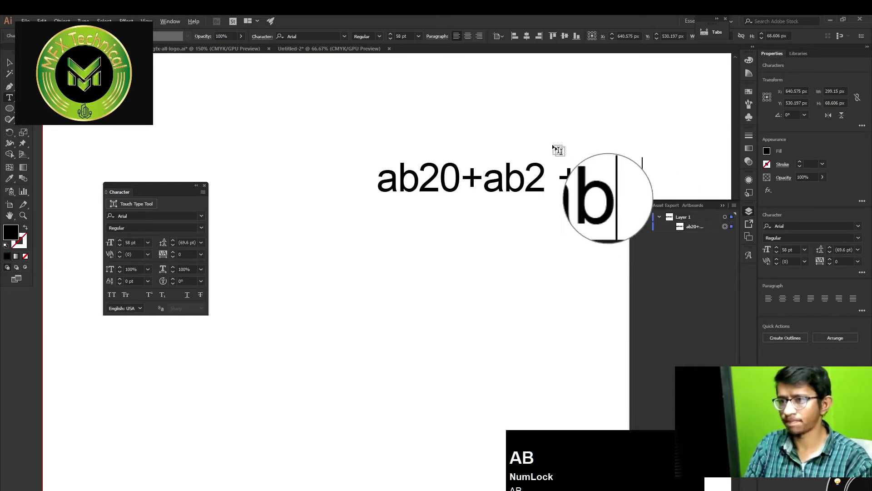
Replace the 2 in the second "ab2" with its raised glyph alternate and apply Superscript to it.
left_click_drag(543, 171, 515, 165)
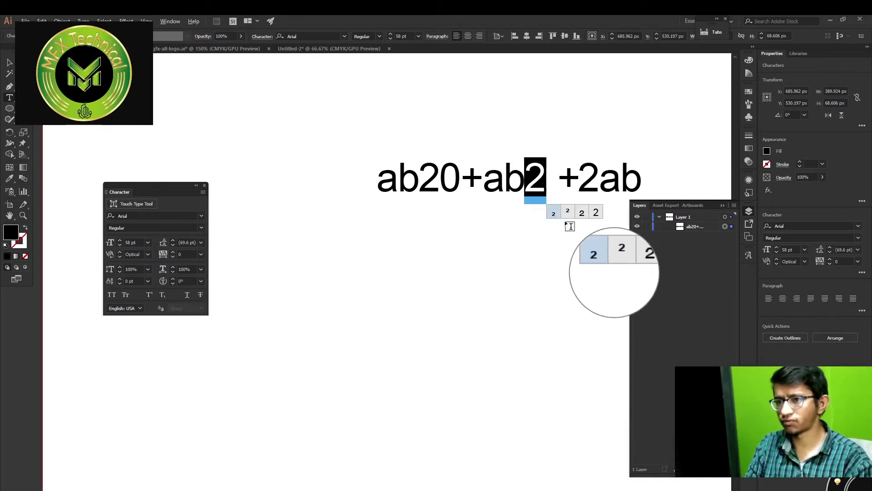
left_click(543, 182)
double_click(543, 182)
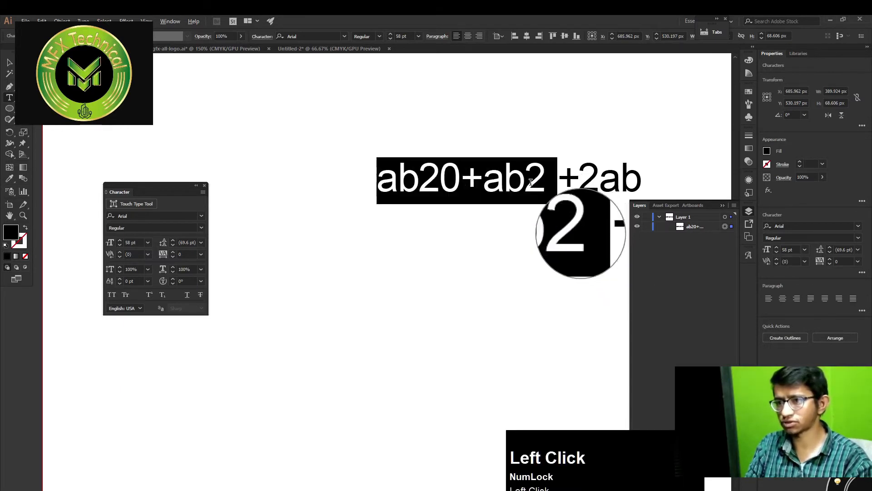
left_click(539, 177)
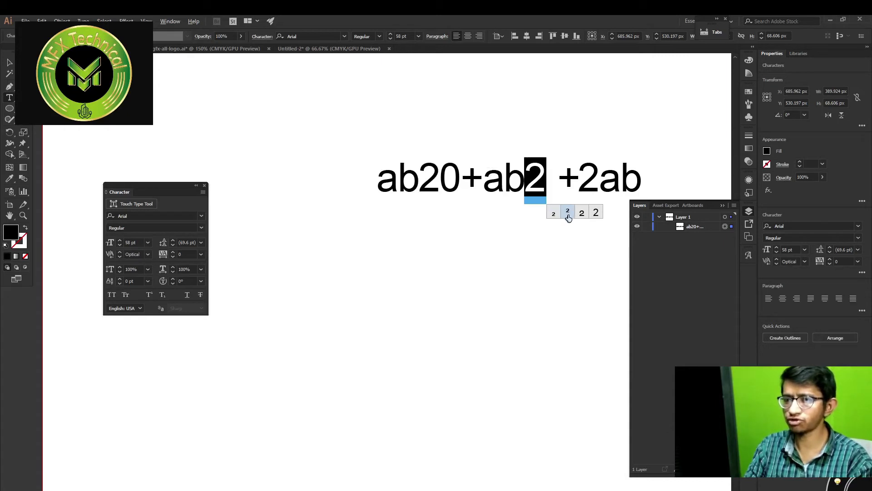
left_click(568, 213)
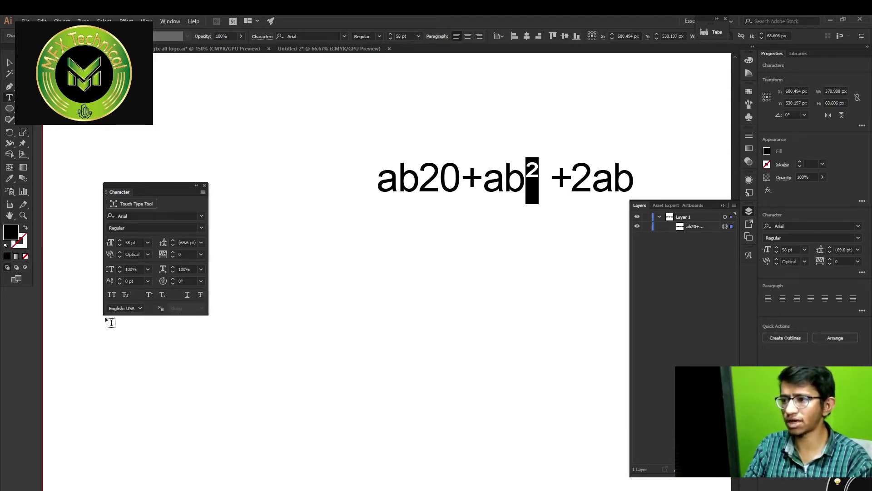
left_click(150, 294)
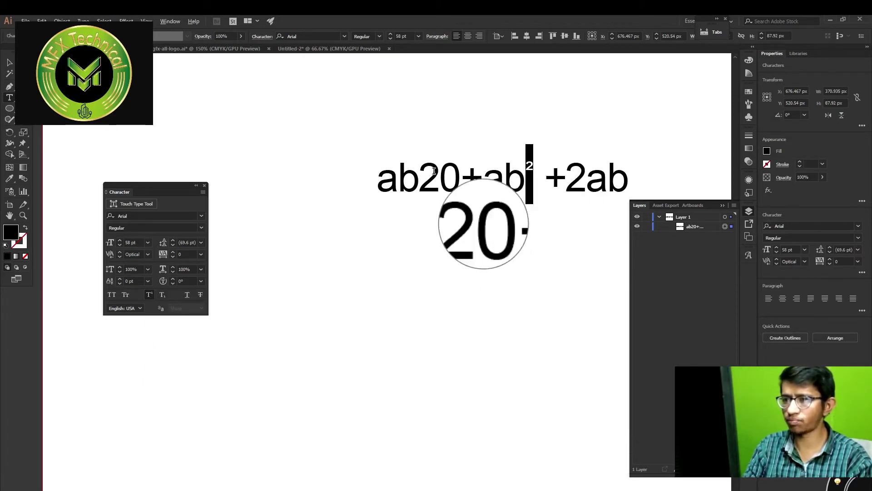
In the first term "ab20", apply Subscript to the 0 and Superscript to the 2.
left_click_drag(458, 172, 439, 178)
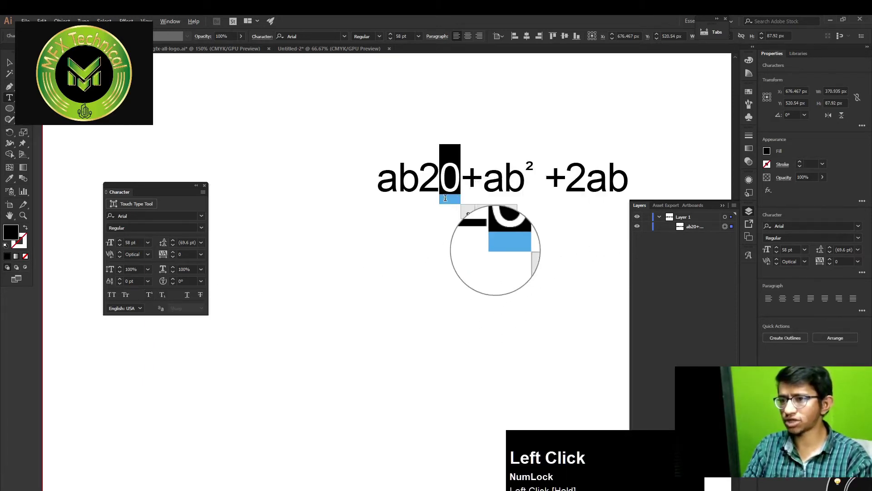
left_click(162, 295)
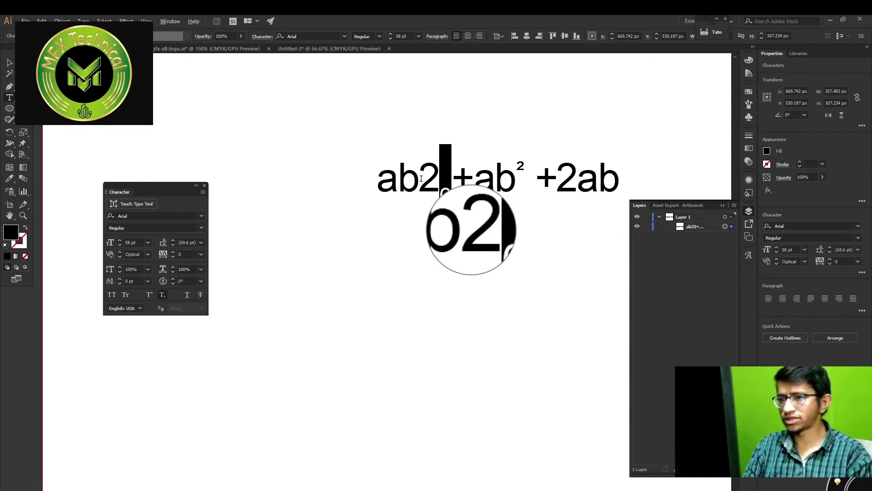
left_click_drag(431, 169, 426, 171)
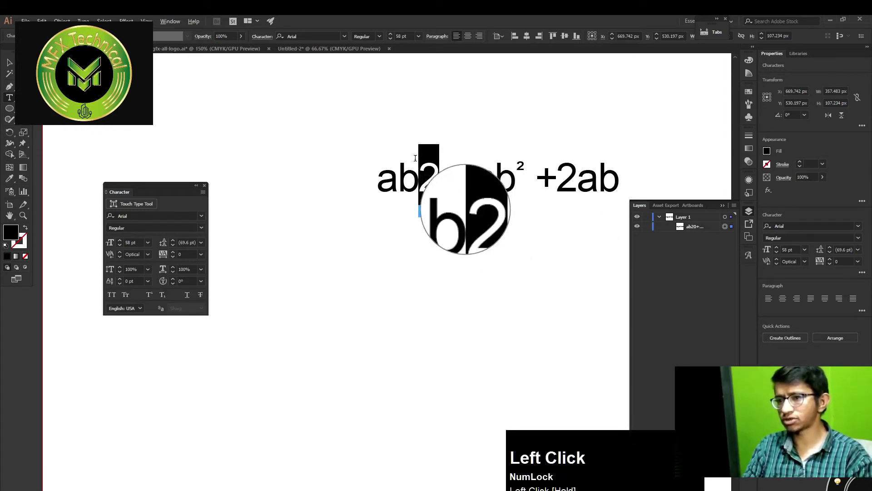
left_click(149, 295)
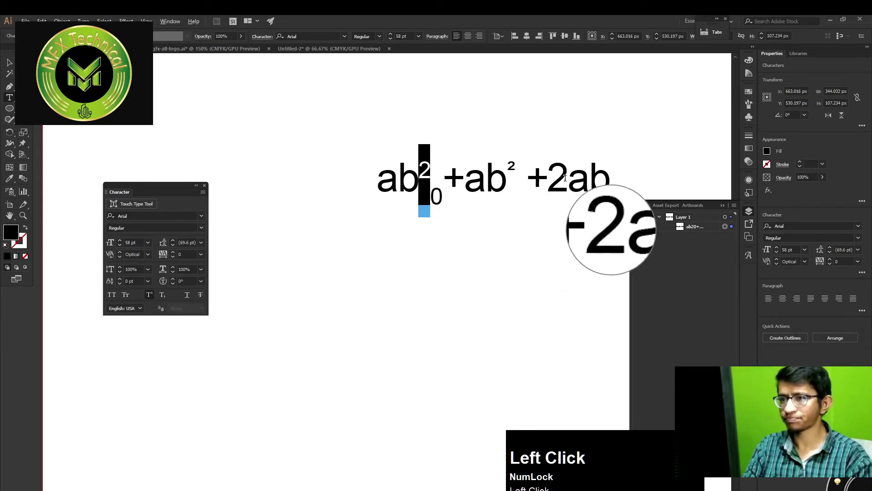
Apply Subscript to the final "ab" of the expression and finish editing the text.
left_click_drag(573, 177, 610, 177)
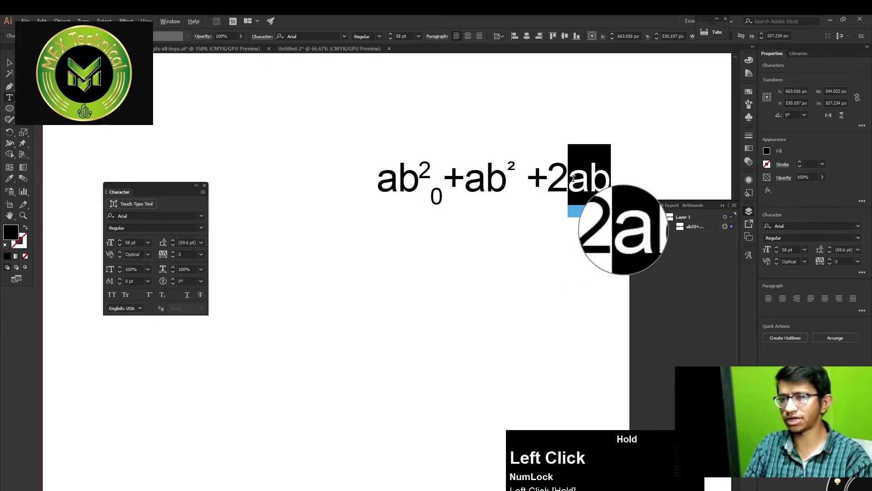
left_click(162, 294)
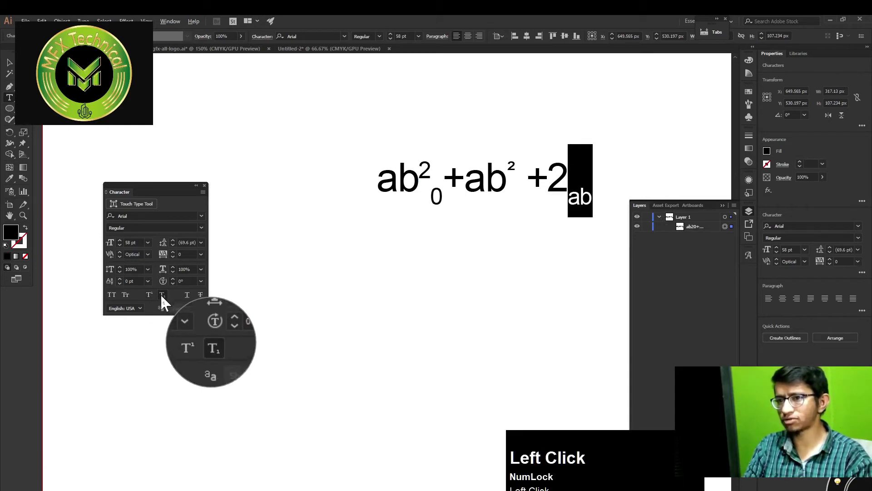
left_click(10, 63)
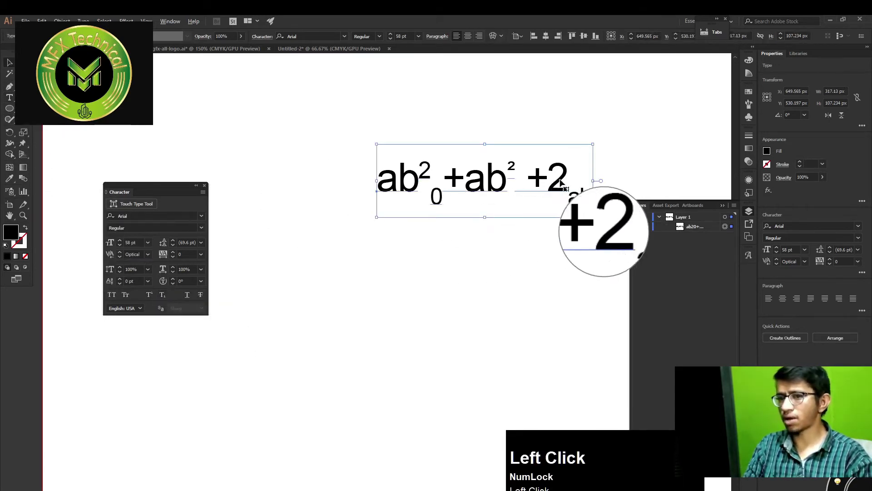
Move the whole expression up and left on the artboard to free space, then deselect it.
left_click_drag(561, 183, 415, 143)
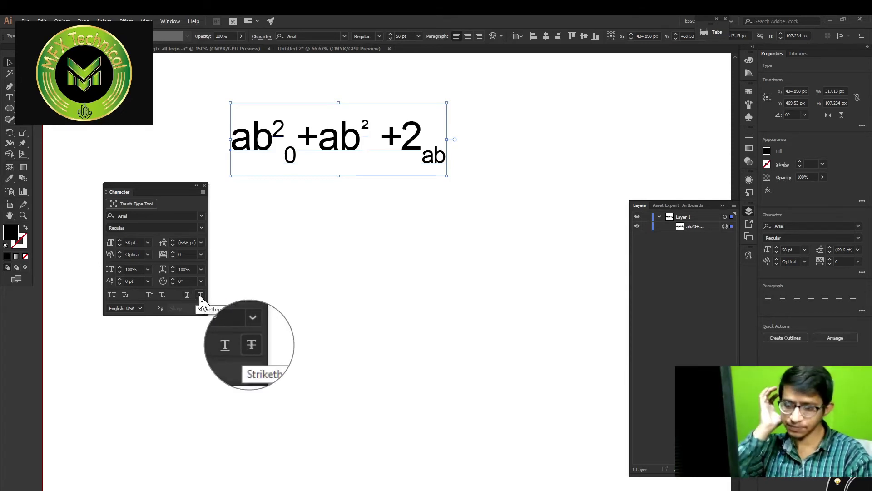
key("F12")
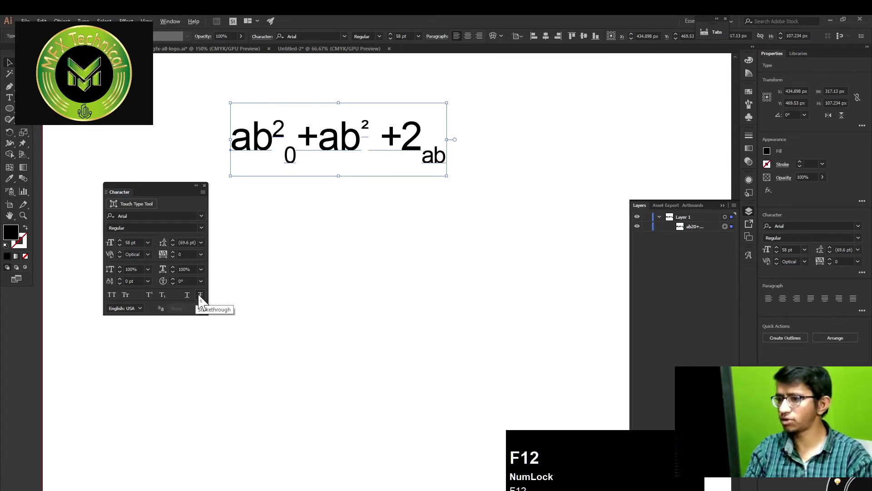
left_click_drag(492, 186, 301, 140)
left_click_drag(359, 116, 215, 77)
left_click_drag(226, 124, 429, 101)
left_click_drag(446, 146, 241, 168)
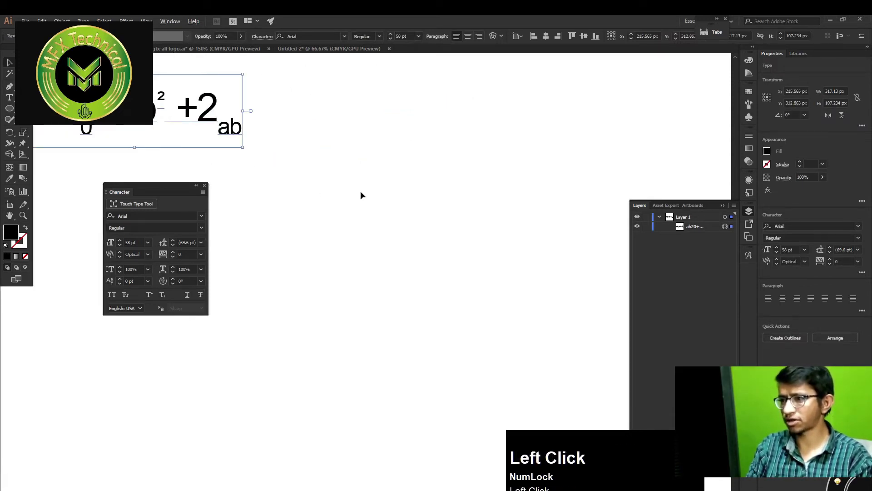
left_click_drag(351, 213, 379, 233)
left_click(374, 234)
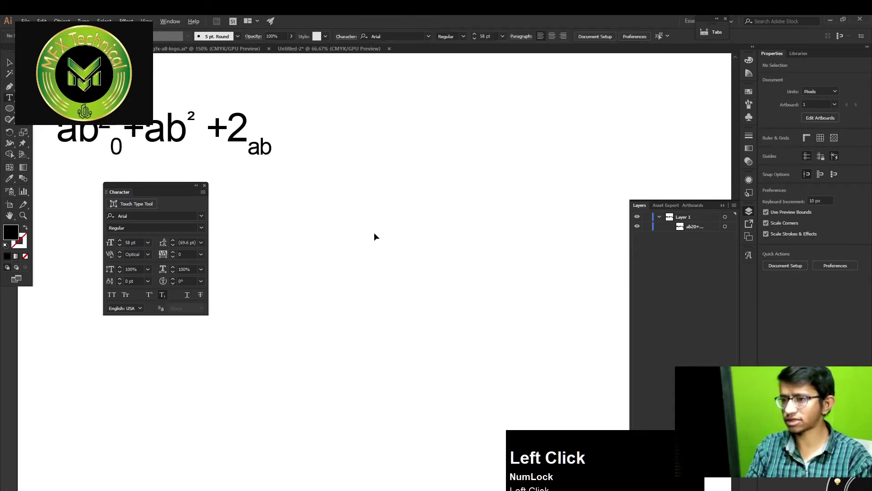
Place "Lorem ipsum" placeholder point text in the empty space below the expression and apply Underline to it.
left_click(369, 247)
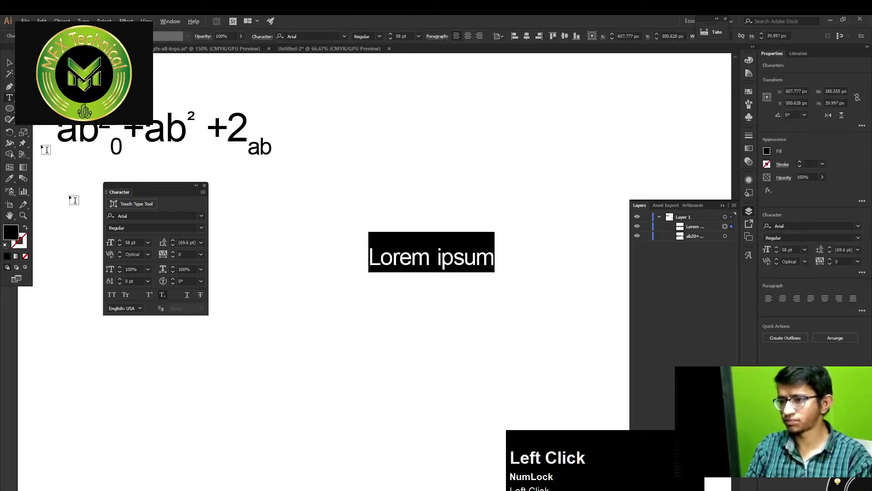
left_click(9, 62)
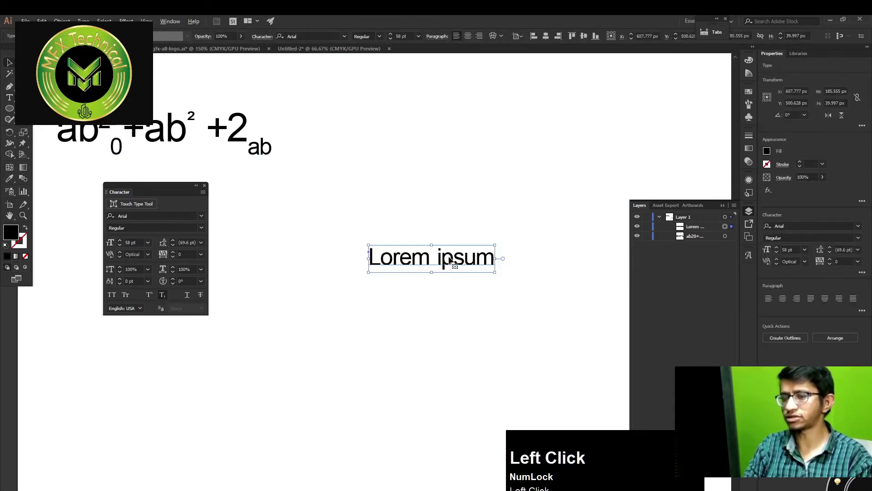
left_click_drag(451, 260, 441, 234)
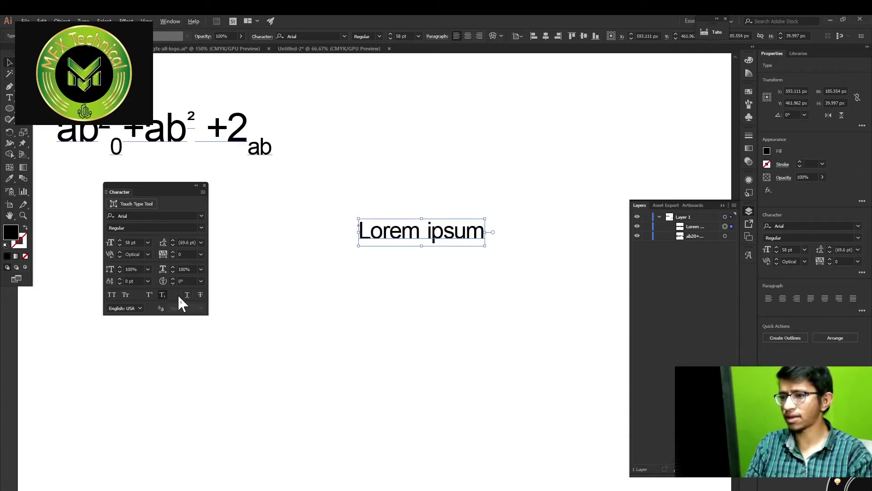
key("F12")
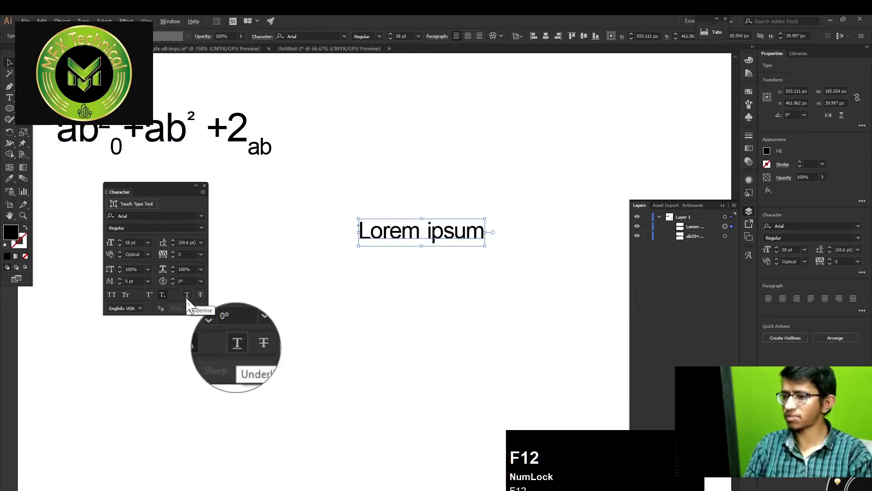
left_click(187, 295)
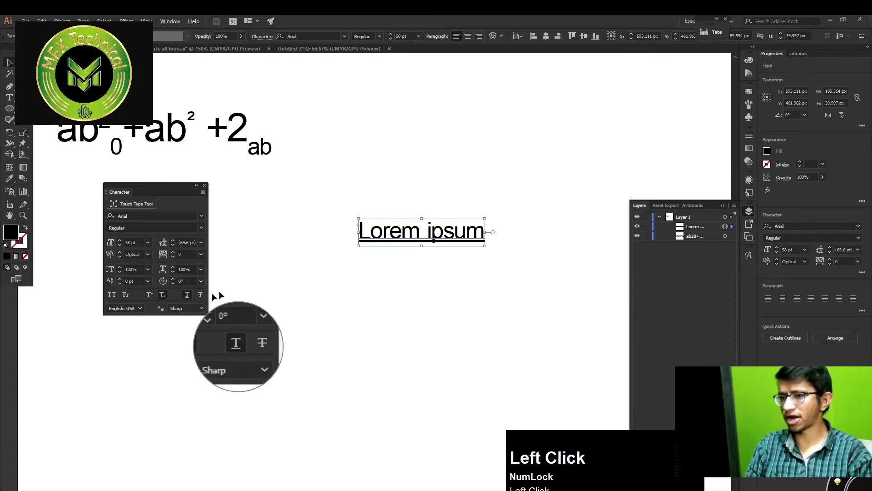
Delete the underlined "Lorem ipsum" text from the artboard.
left_click(451, 201)
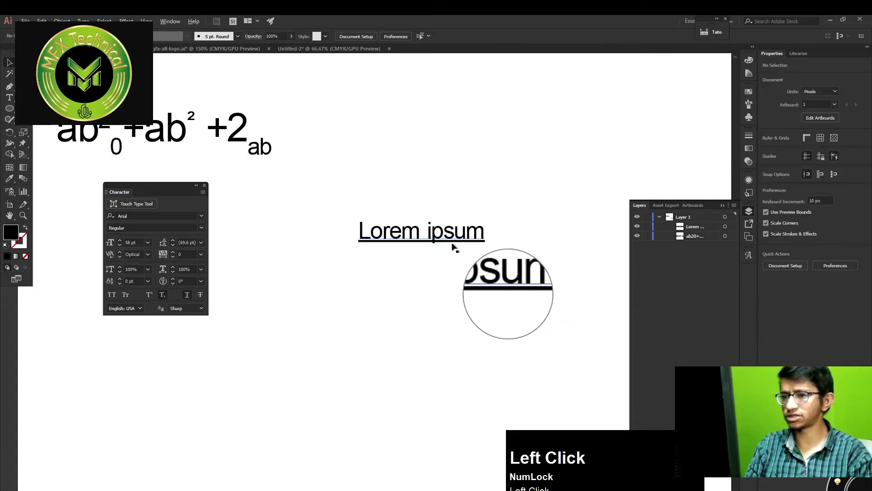
left_click_drag(471, 237, 432, 201)
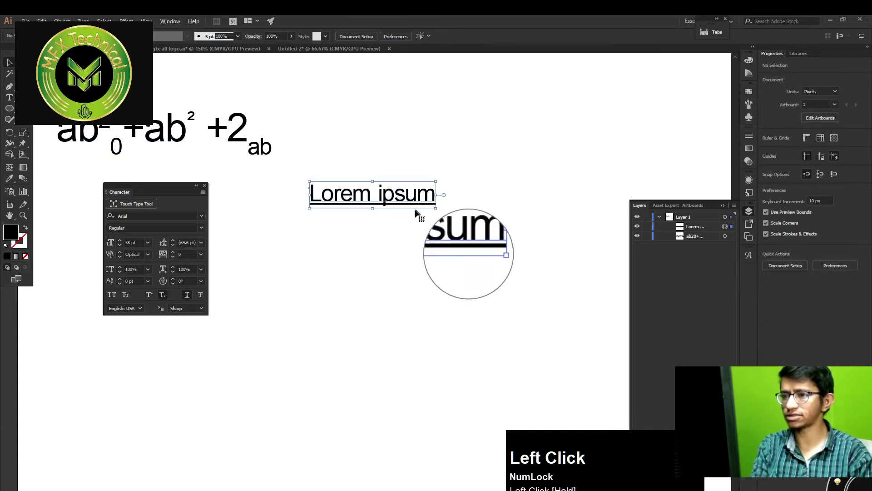
key("Delete")
Draw an area type frame about 331 px wide and 246 px high, filled with Lorem ipsum placeholder text.
key("t")
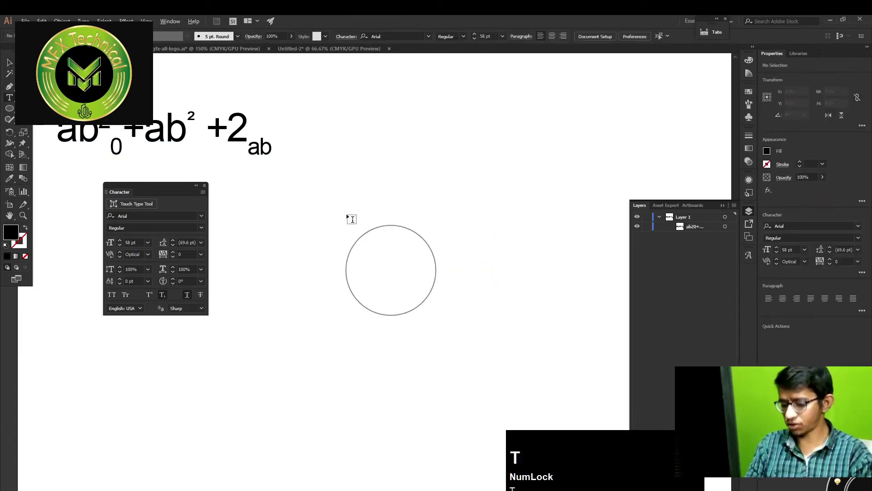
left_click_drag(339, 189, 565, 357)
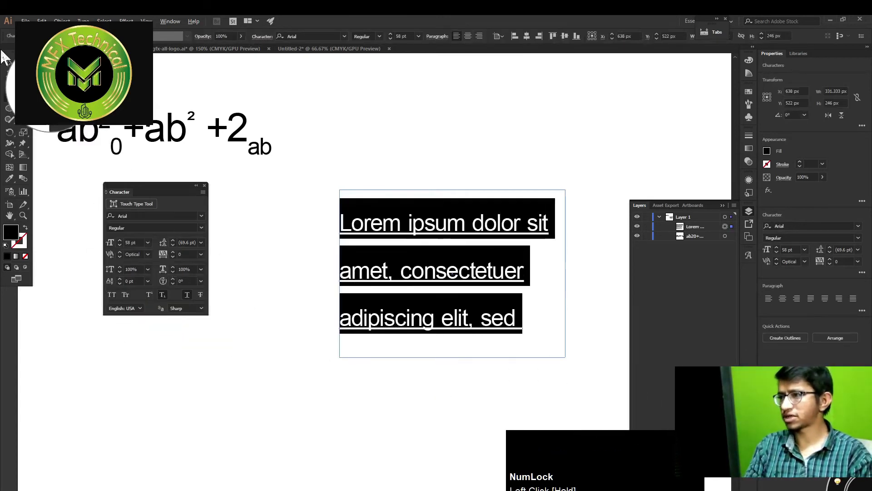
left_click(9, 62)
left_click_drag(464, 233, 421, 223)
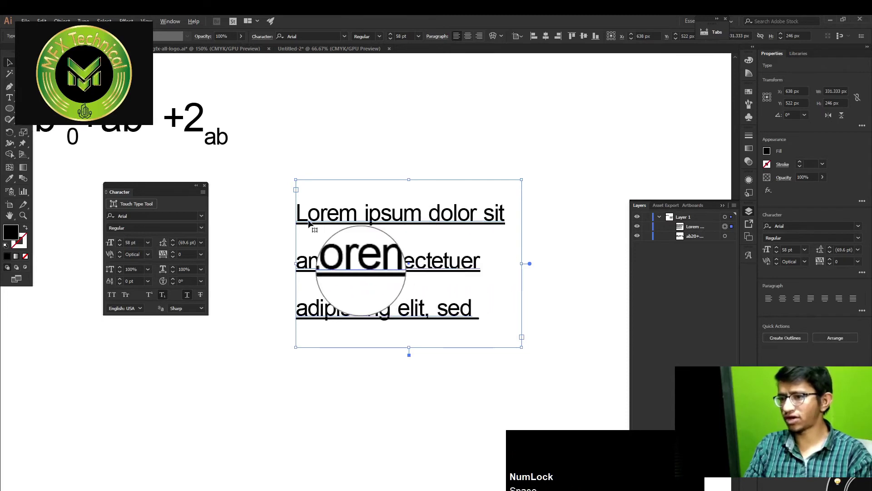
left_click(563, 181)
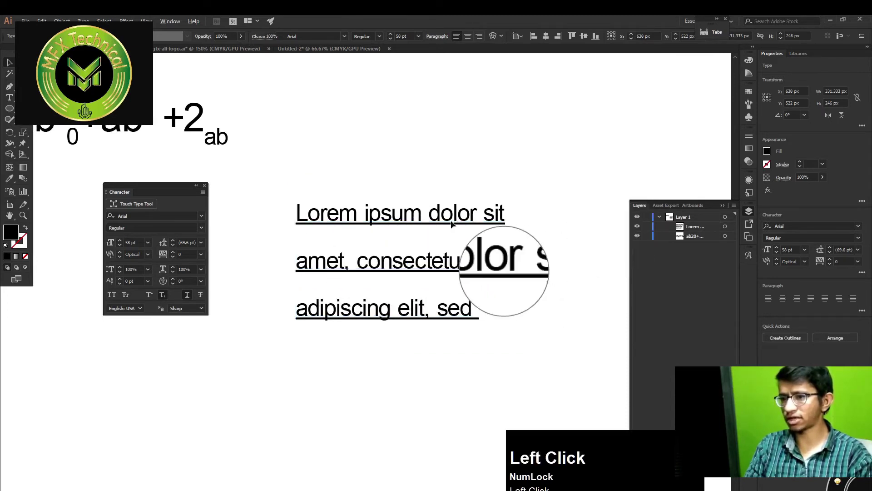
Toggle Subscript and Underline on the paragraph text to compare them, leaving both options off.
left_click(455, 222)
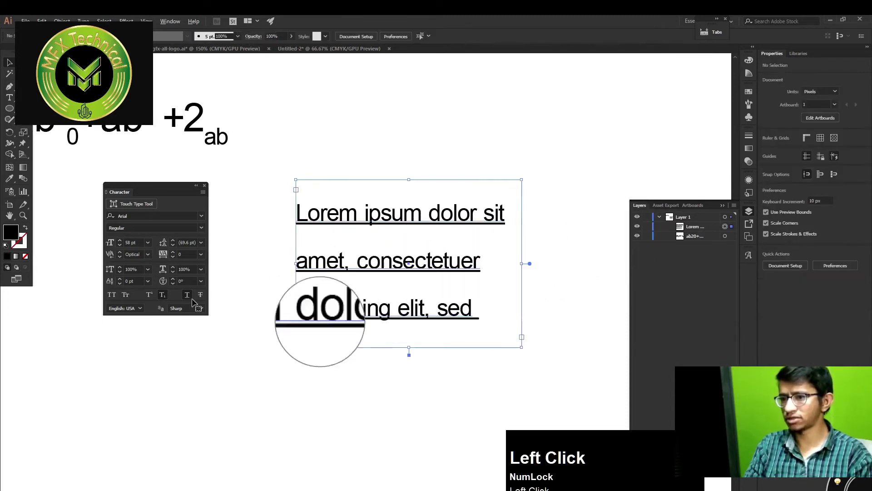
left_click(162, 298)
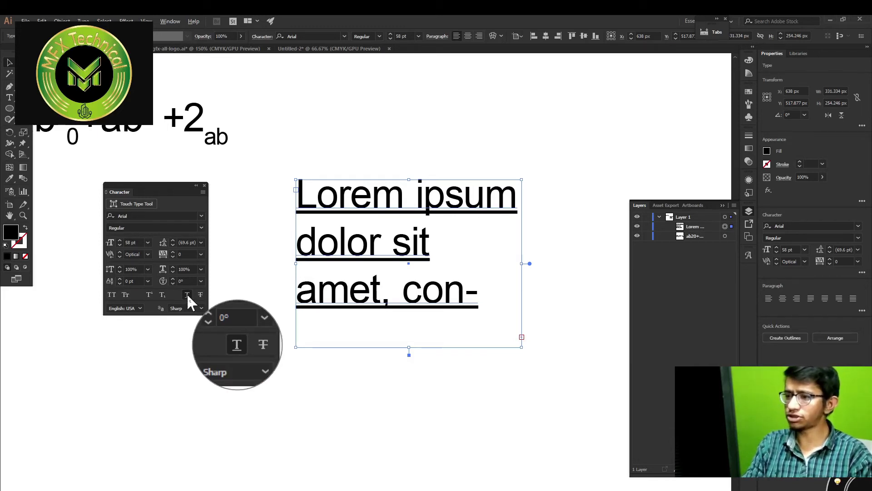
left_click(163, 295)
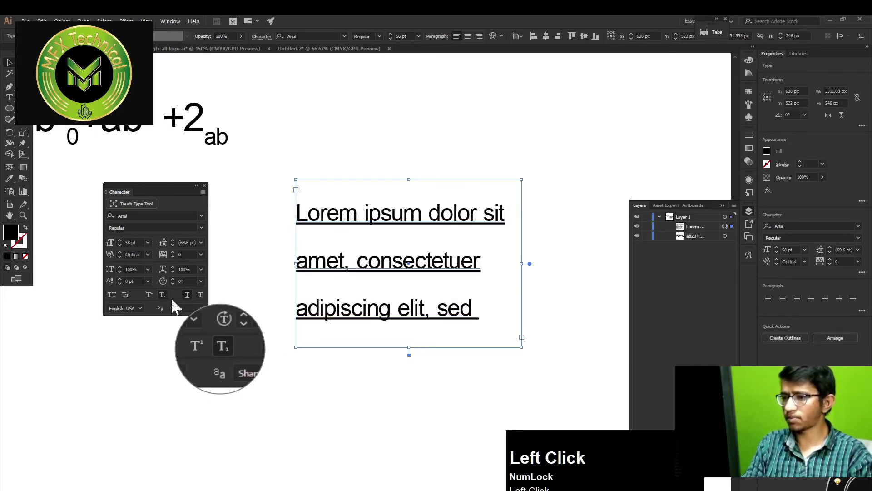
left_click(186, 297)
left_click(186, 296)
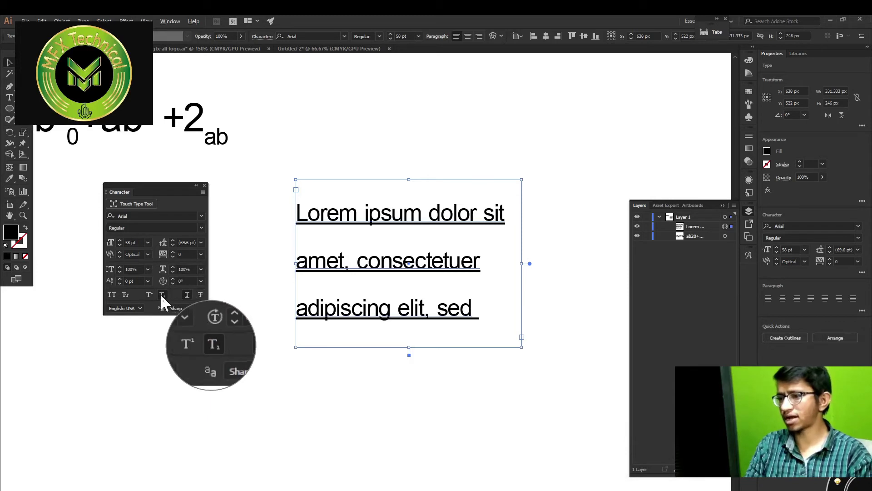
left_click(165, 295)
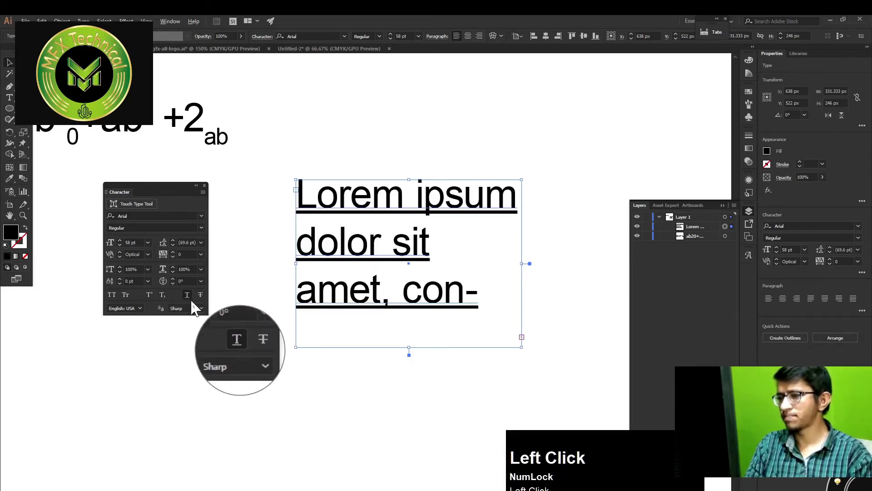
left_click(187, 296)
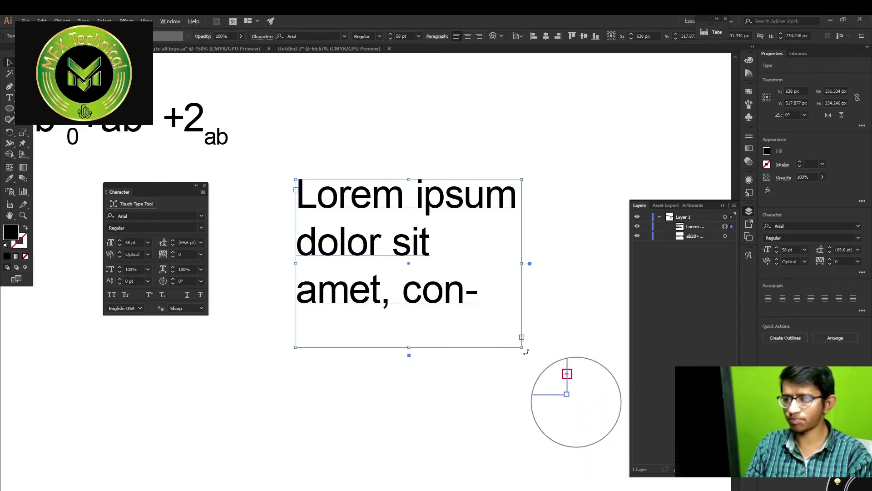
Widen the paragraph's text frame to about 431 px and set its font size to 48 pt.
left_click_drag(522, 346, 589, 347)
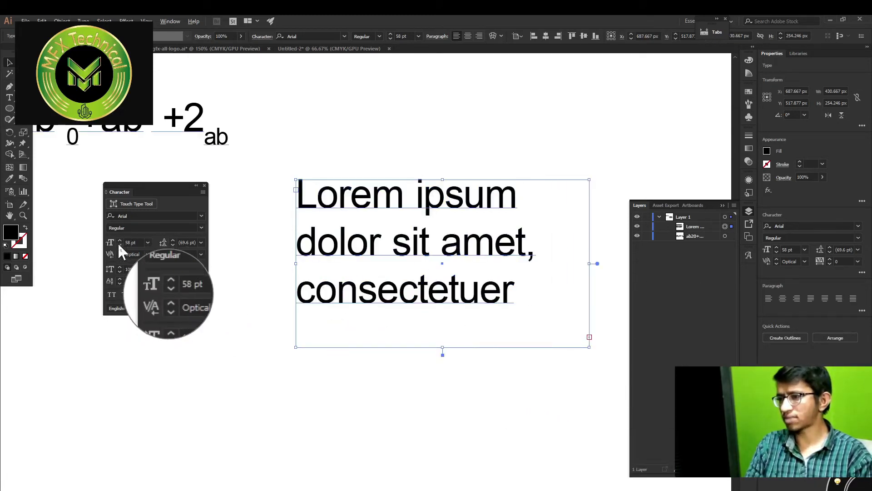
left_click_drag(118, 245, 119, 244)
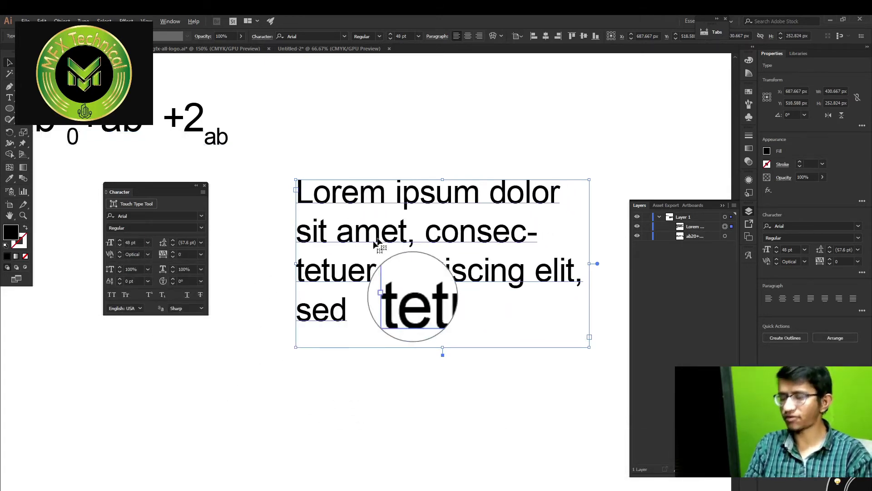
Underline only the words "Lorem ipsum" at the start of the paragraph.
key("t")
left_click(477, 189)
left_click_drag(477, 189, 344, 224)
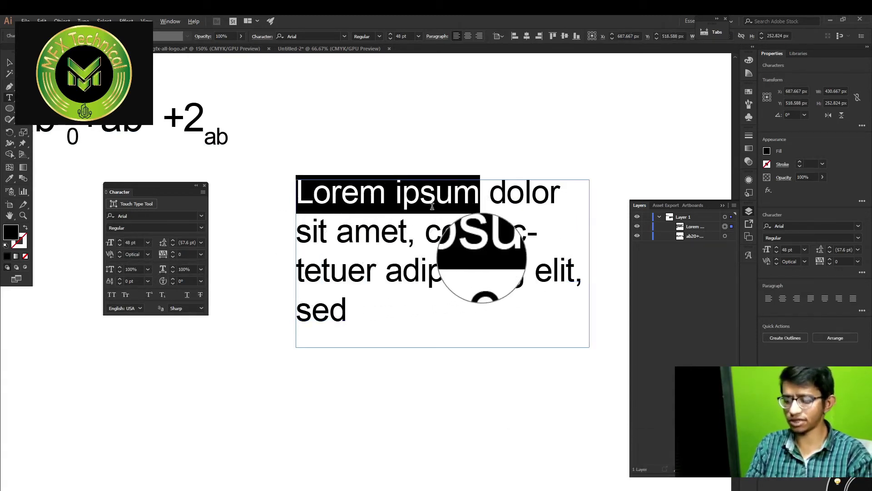
key("F12")
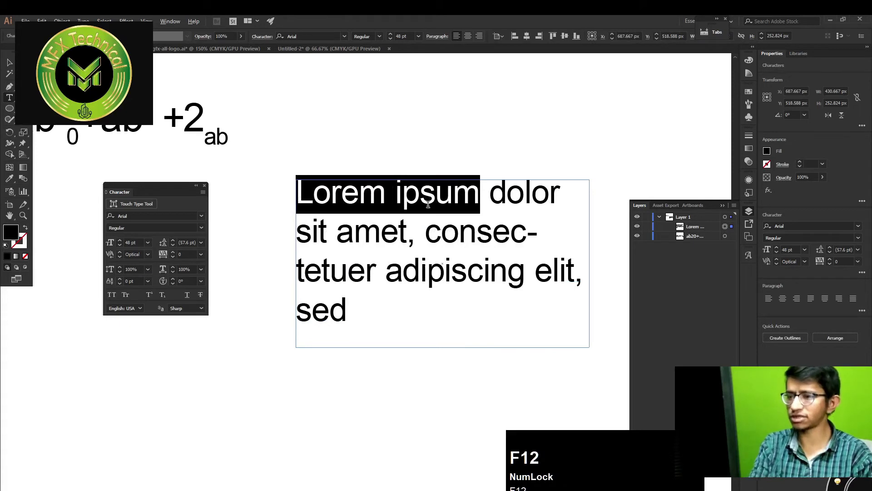
left_click(190, 296)
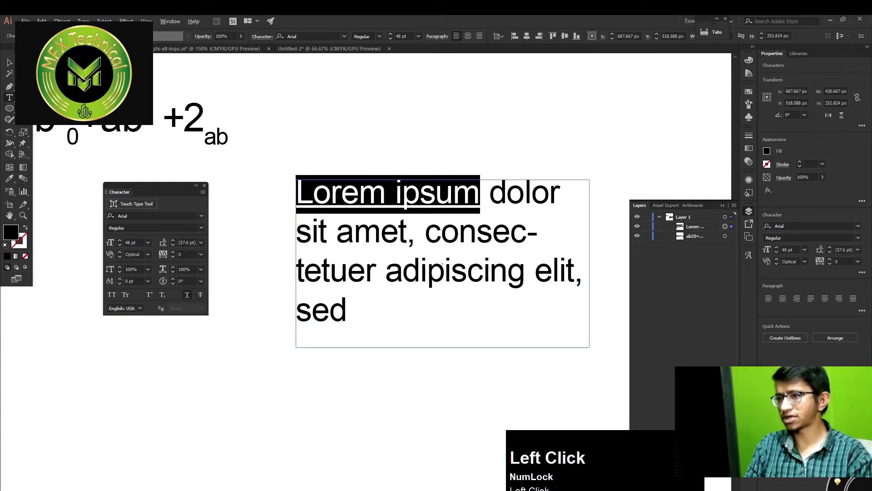
left_click(8, 63)
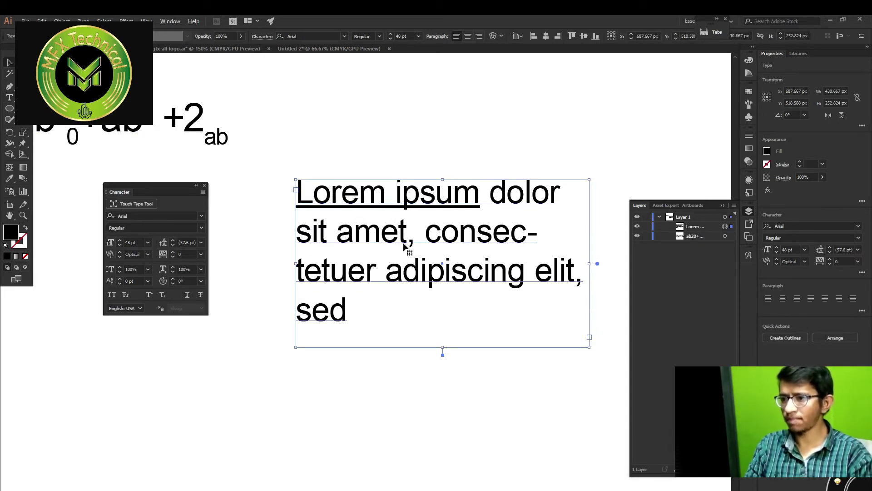
Apply Underline to the entire paragraph.
key("t")
left_click_drag(362, 309, 293, 213)
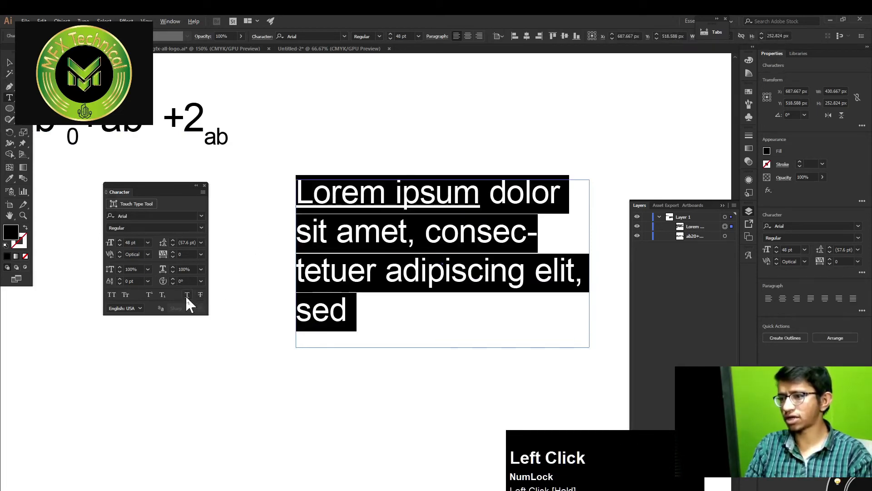
left_click(186, 295)
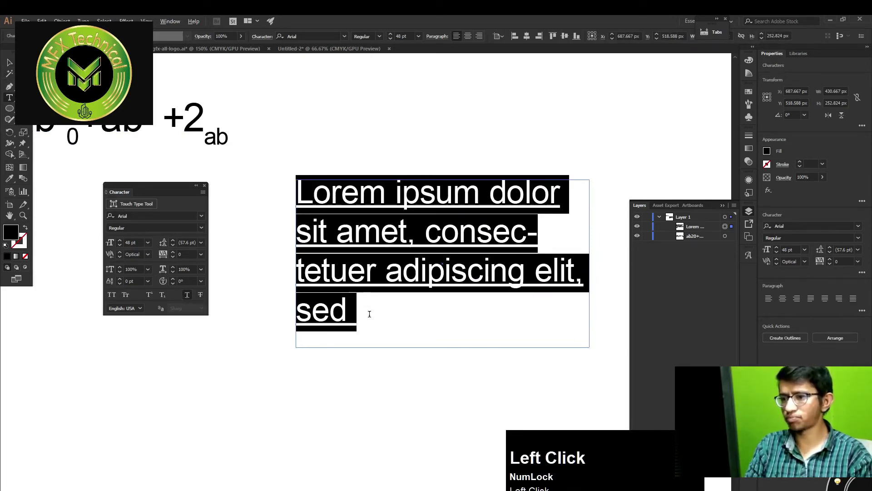
left_click(9, 63)
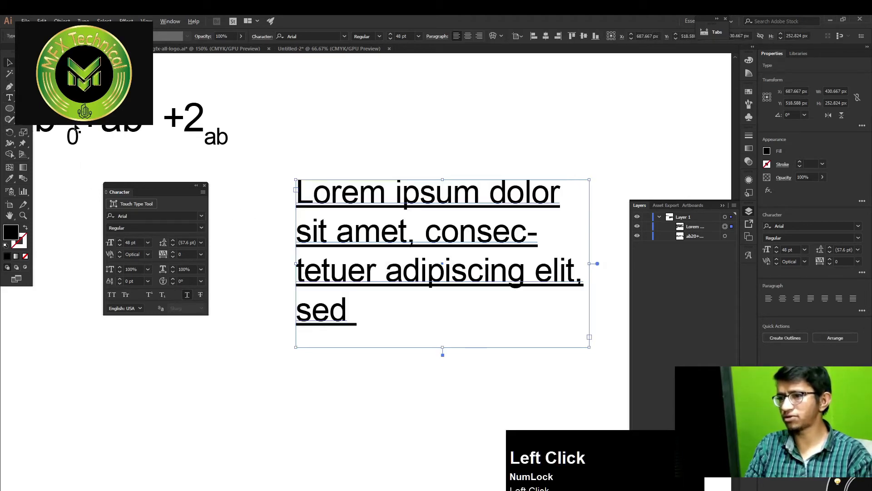
Delete the underlined paragraph from the artboard.
key("space")
mouse_move(356, 254)
left_mouse_down()
mouse_move(314, 200)
mouse_move(334, 209)
mouse_move(362, 249)
left_mouse_up()
key("Delete")
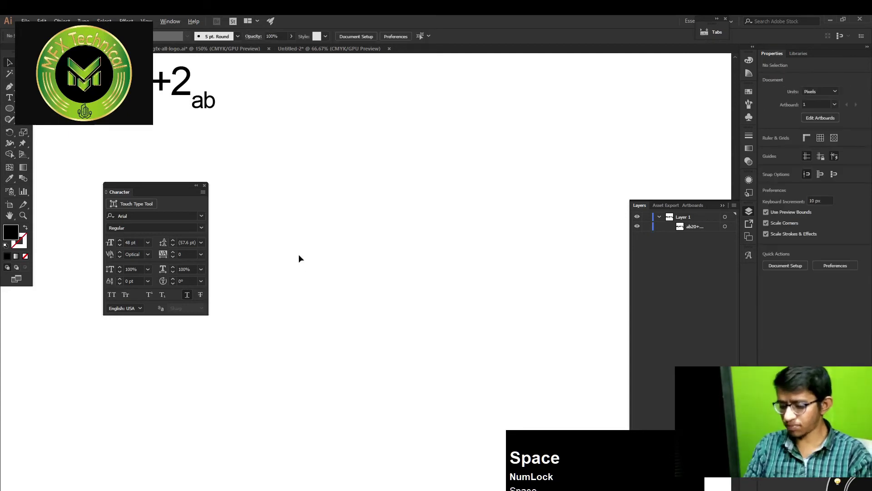
Draw an area type frame about 368 px wide and 294 px high with placeholder text, and turn off its Underline.
key("t")
left_click_drag(285, 172, 536, 367)
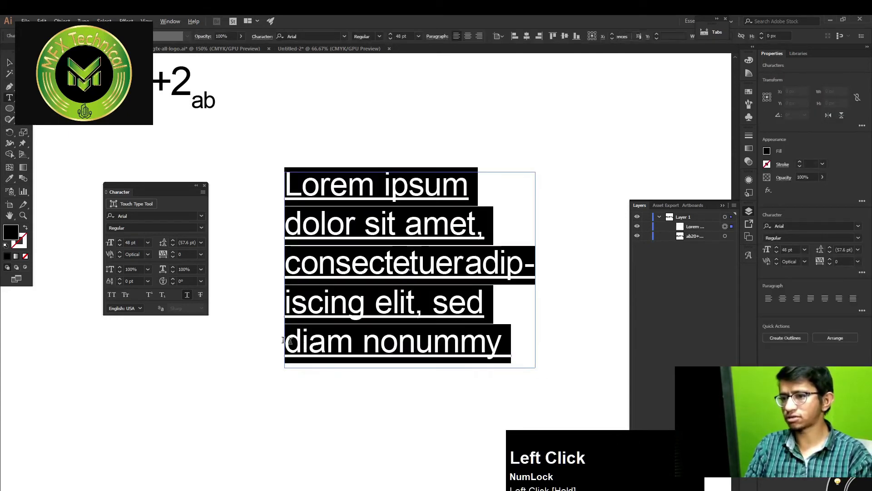
left_click(187, 296)
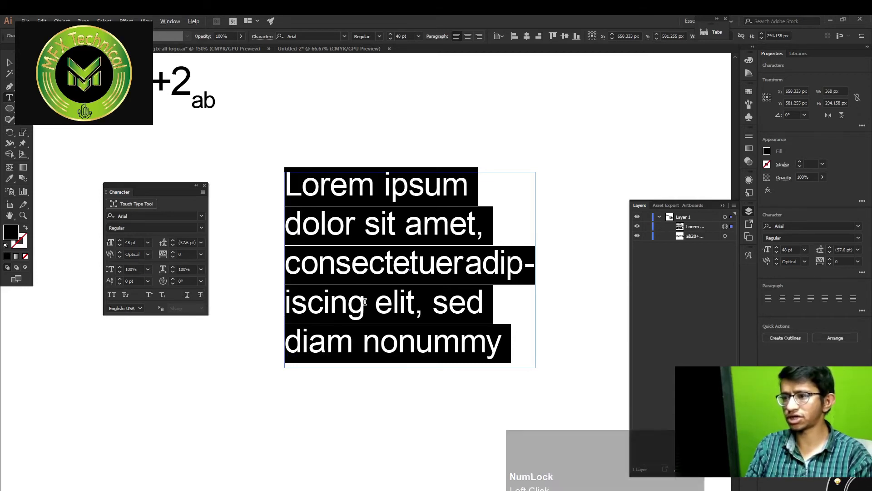
Apply Strikethrough to the whole paragraph and move its text frame slightly higher on the artboard.
left_click(201, 295)
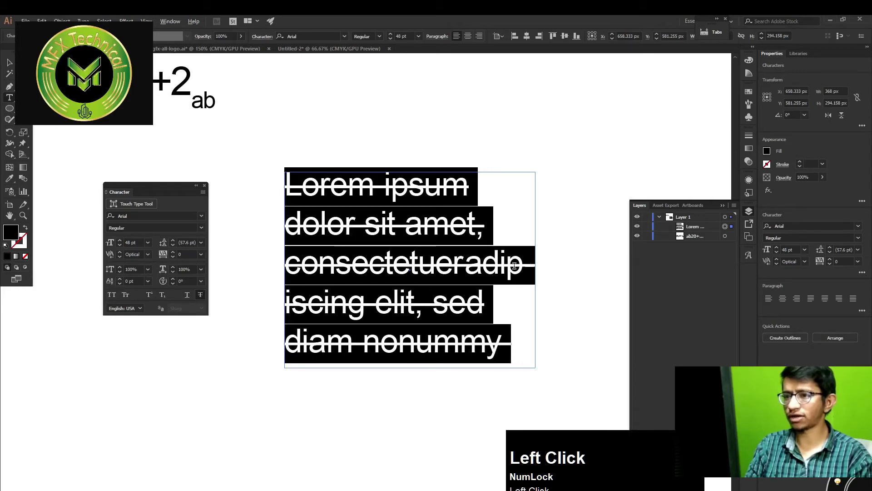
left_click(9, 64)
left_click(423, 271)
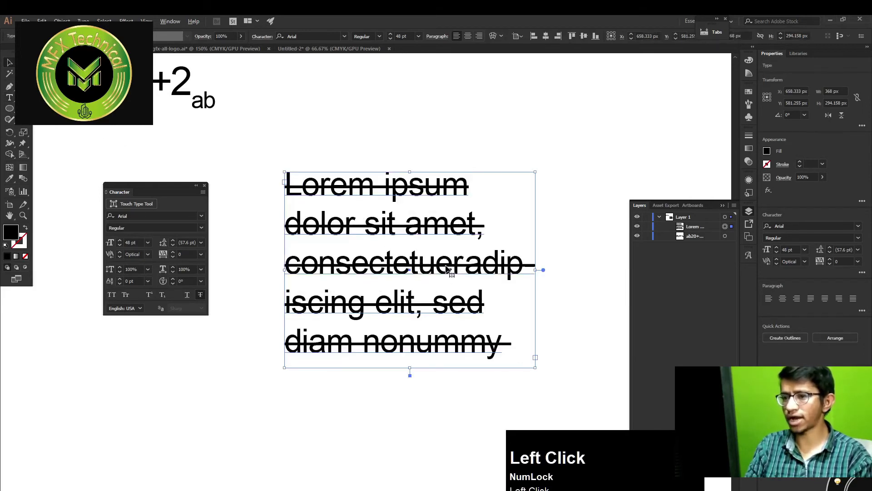
left_click_drag(448, 270, 438, 231)
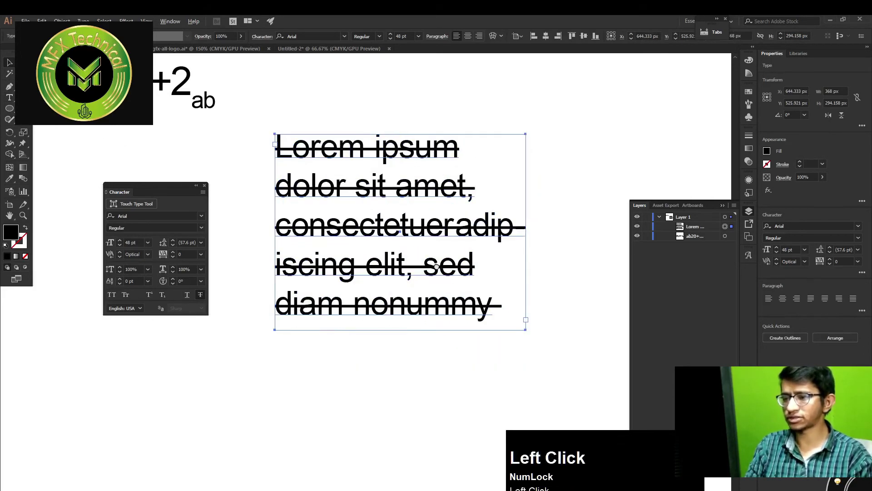
left_click_drag(437, 267, 441, 282)
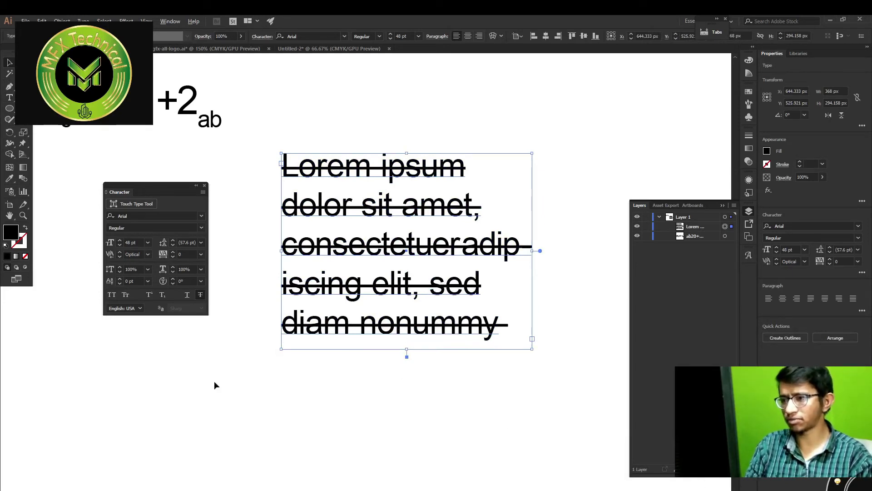
Draw a horizontal line about 329 px long across the second text line with the Line Segment tool, and delete that line.
right_click(23, 97)
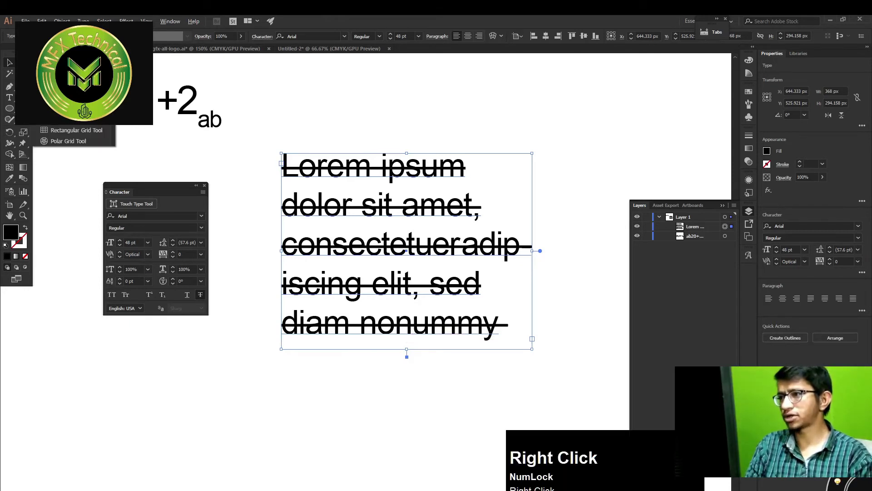
left_click(68, 97)
left_click_drag(261, 210, 488, 208)
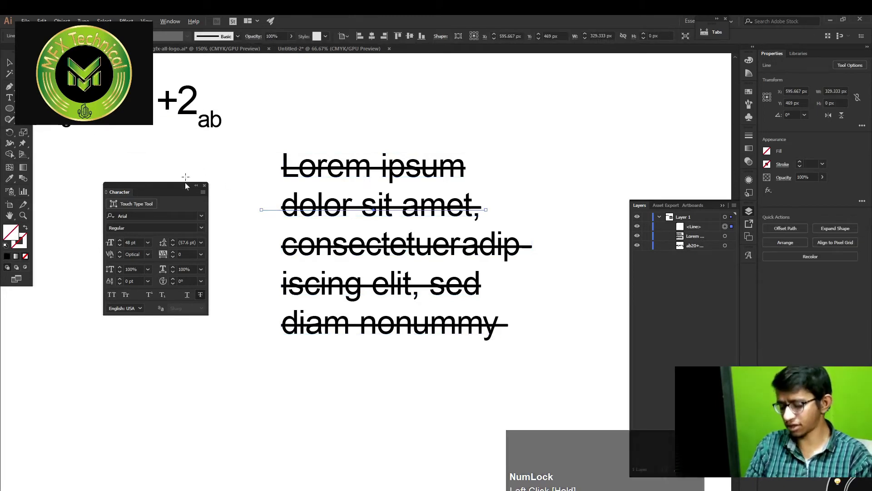
key("v")
left_click_drag(250, 188, 272, 240)
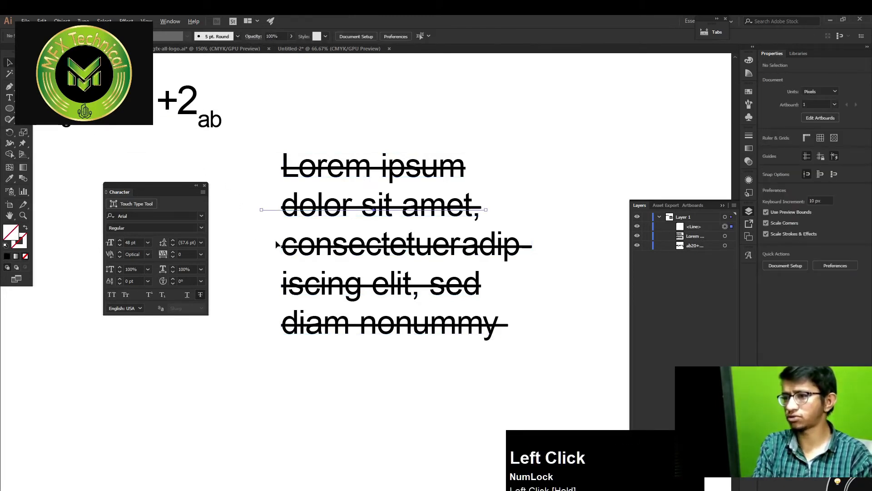
key("Delete")
Delete the struck-through paragraph and move the Character panel closer to the toolbar.
left_click_drag(404, 194, 346, 309)
left_click(398, 210)
key("Delete")
left_click_drag(399, 130, 385, 156)
left_click_drag(152, 185, 97, 101)
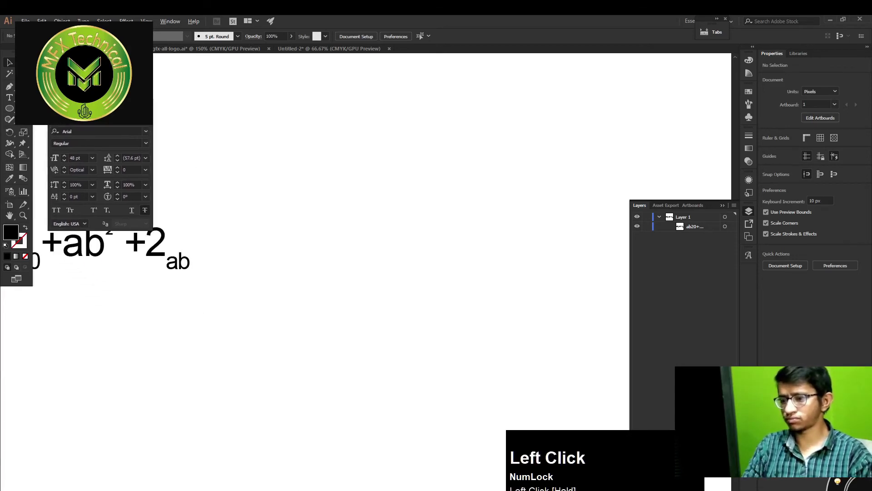
left_click(277, 489)
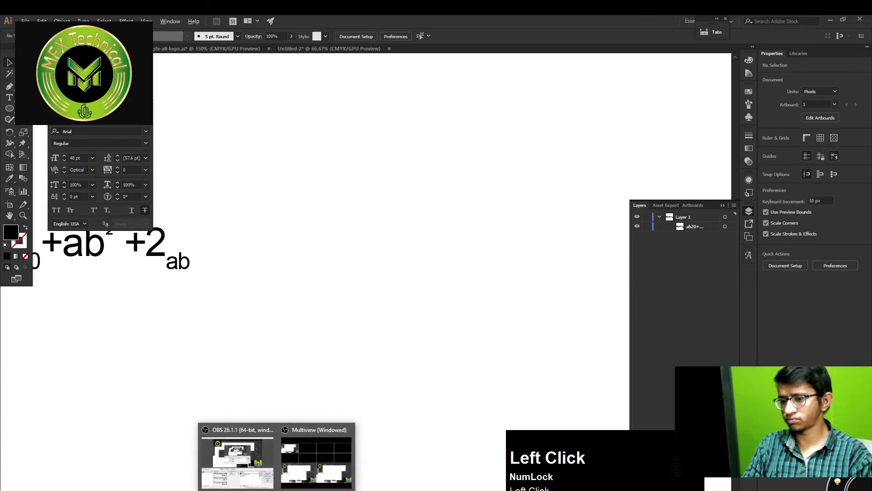
left_click(237, 459)
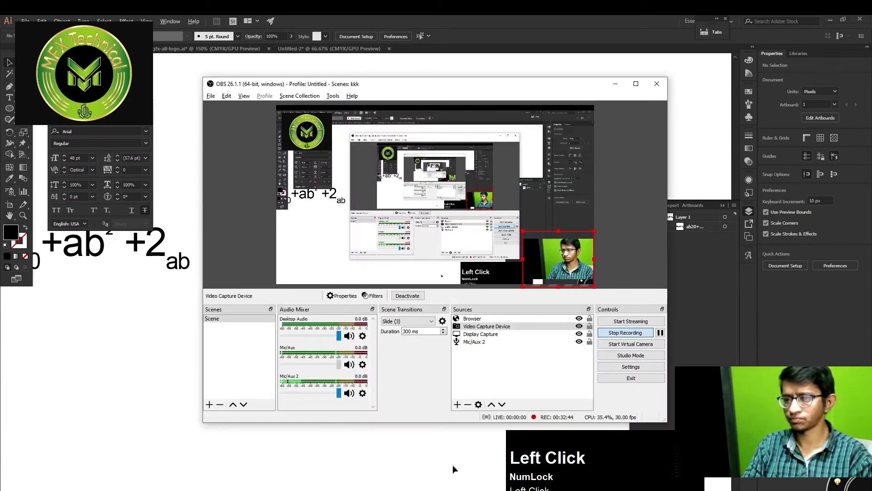
left_click(615, 83)
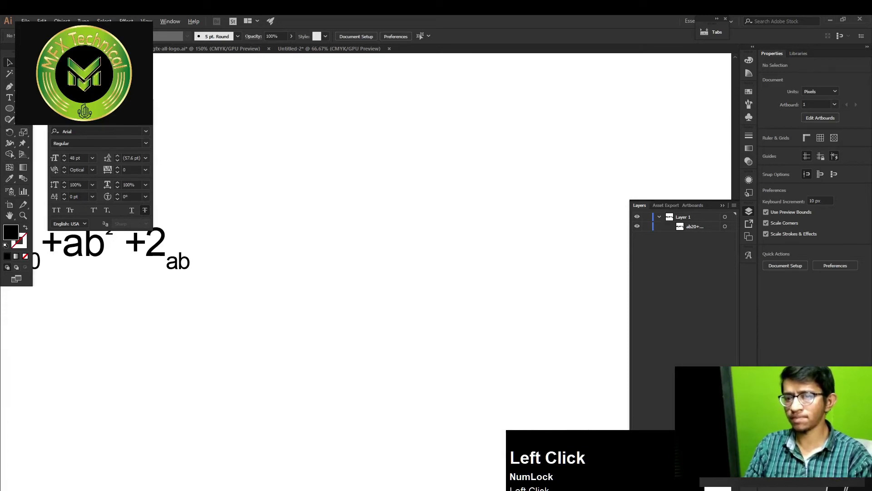
left_click(856, 448)
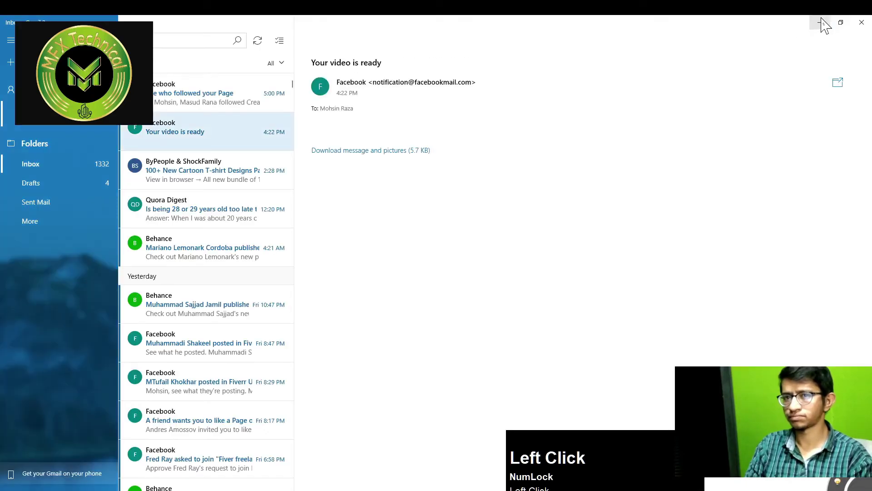
left_click(823, 23)
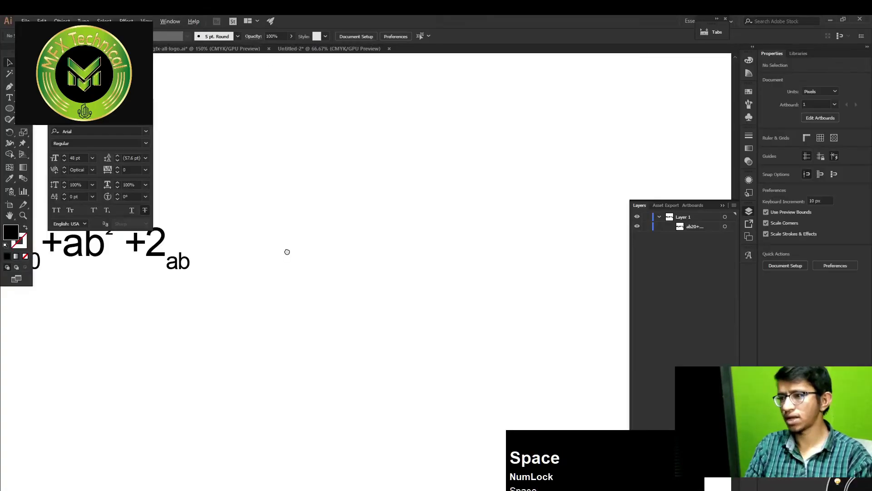
Draw an area type frame about 429 px wide and 384 px high with placeholder text, and turn off its Strikethrough.
left_click_drag(288, 249, 323, 258)
key("t")
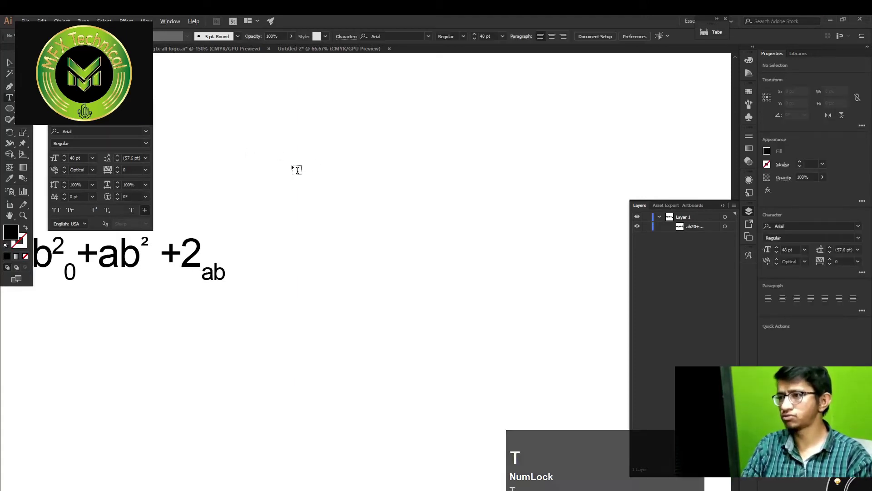
left_click(293, 167)
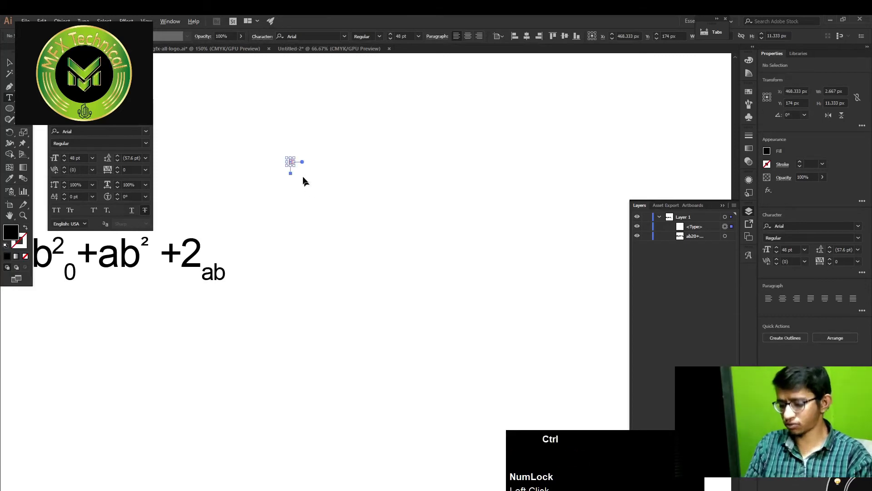
key("ctrl+z")
left_click_drag(260, 113, 553, 371)
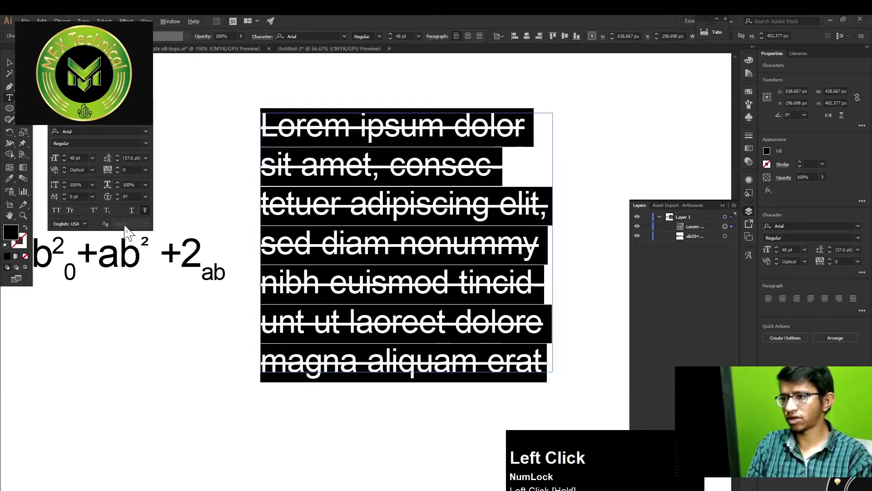
left_click(145, 210)
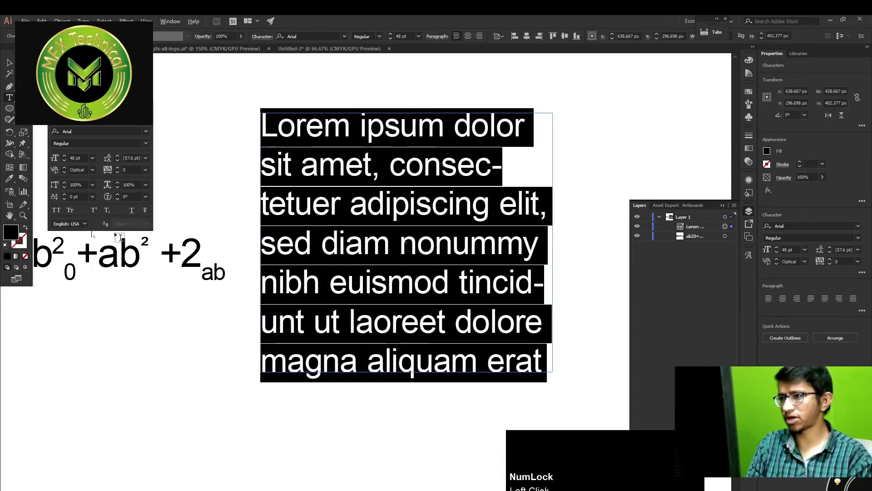
Set the placeholder paragraph's font size to 31 pt, and delete the paragraph.
left_click(64, 158)
left_click(65, 159)
left_click_drag(64, 158, 64, 157)
left_click(7, 61)
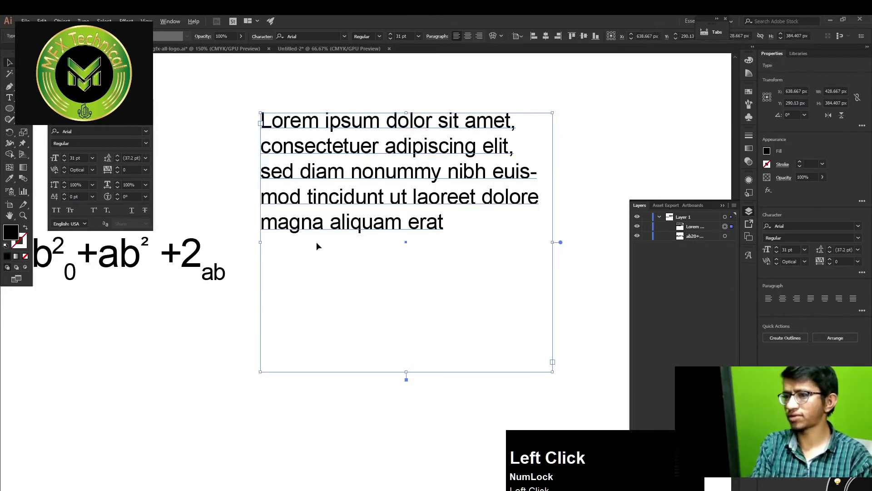
key("Delete")
Switch to the browser and copy the paragraph under "What is Lorem Ipsum?" on the Lorem Ipsum page.
key("alt+Tab")
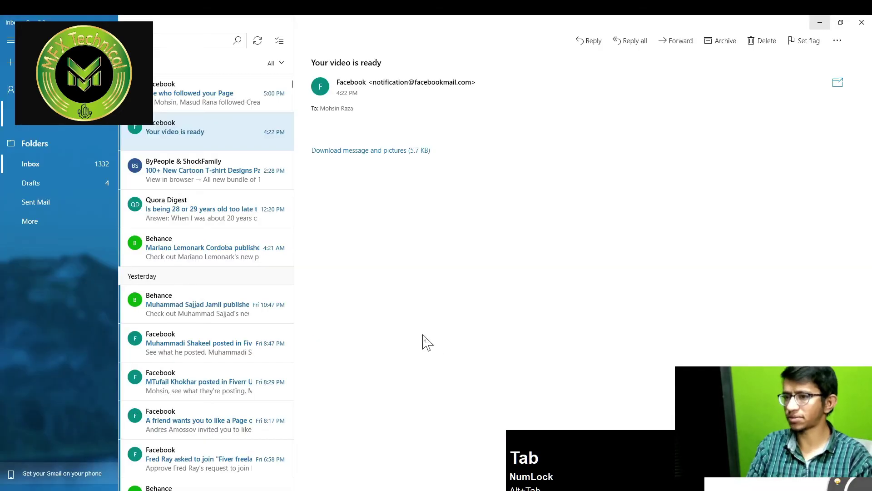
left_click(824, 23)
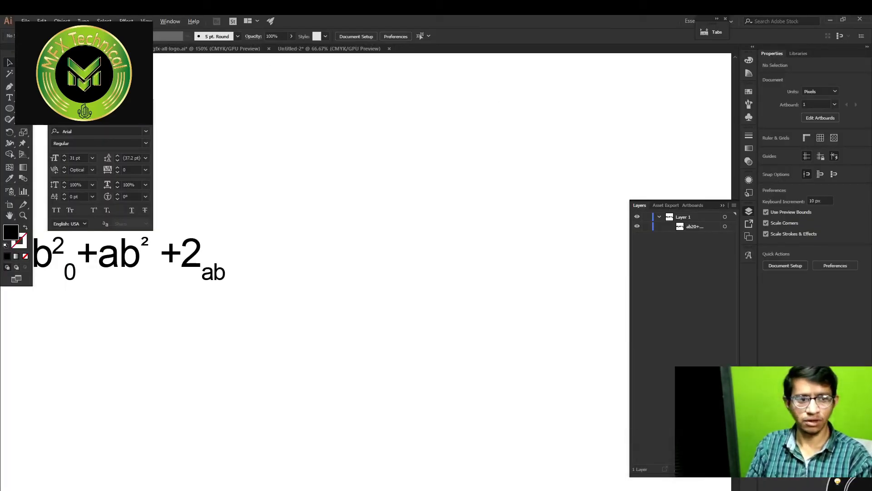
key("alt+Tab")
scroll(372, 230, "up", 8)
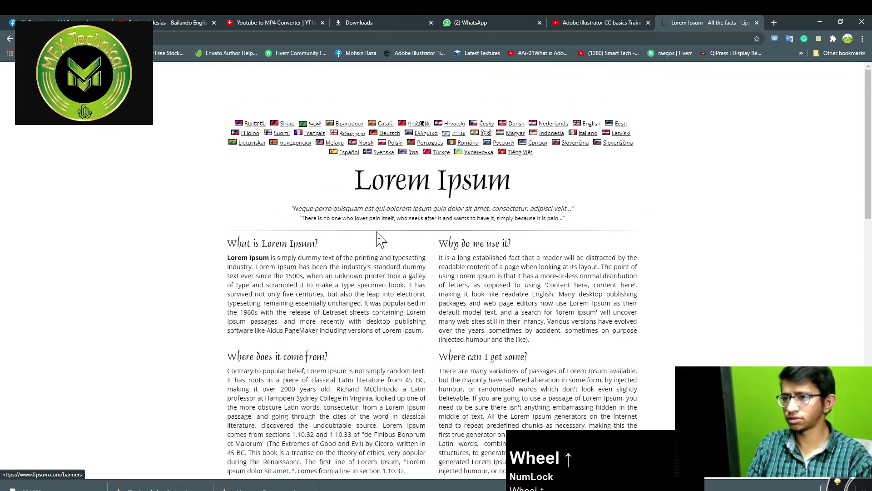
left_click_drag(424, 331, 217, 266)
key("ctrl+c")
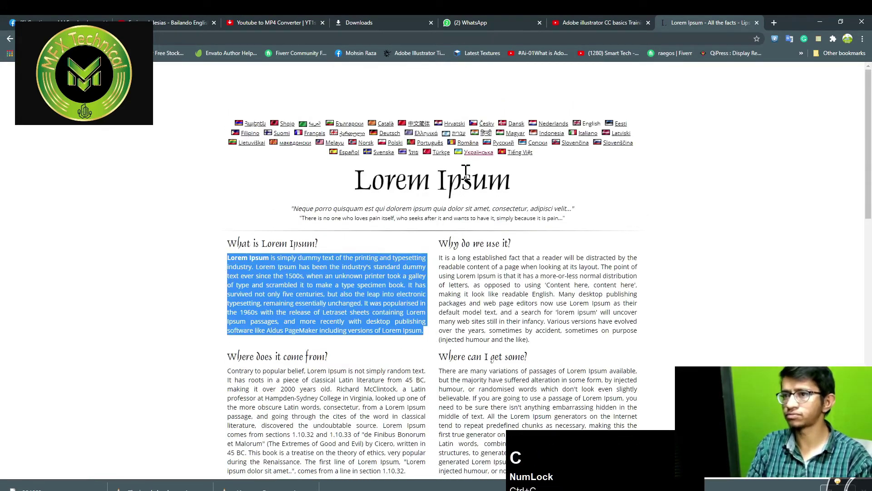
Switch back to Illustrator, draw an area type frame about 483 px wide and 362 px high, and fill it with the copied paragraph.
key("alt+Tab")
key("t")
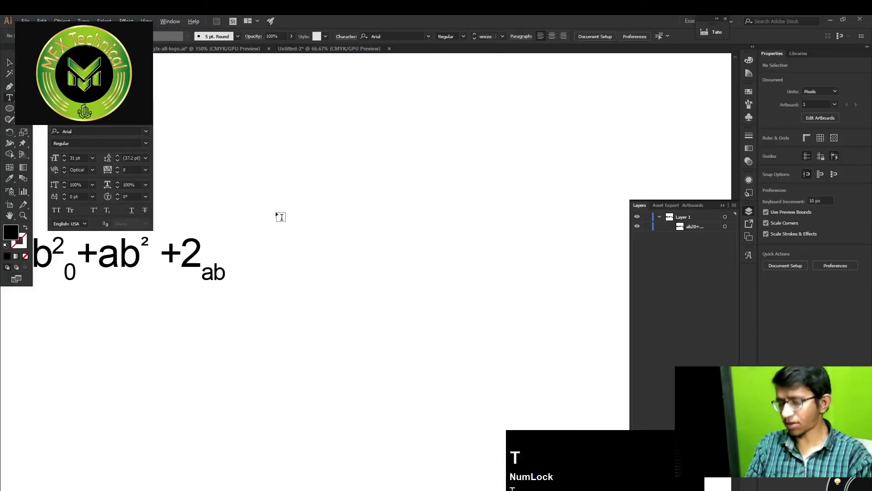
left_click_drag(259, 167, 589, 412)
key("BackSpace")
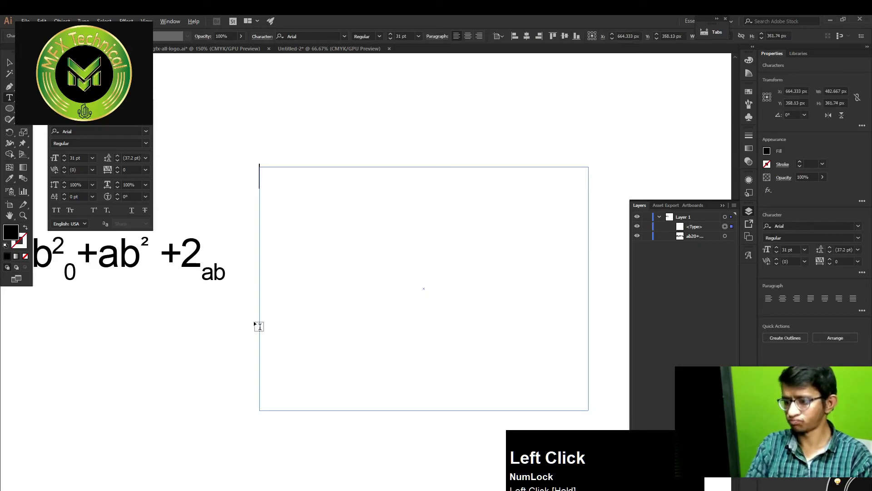
key("ctrl+v")
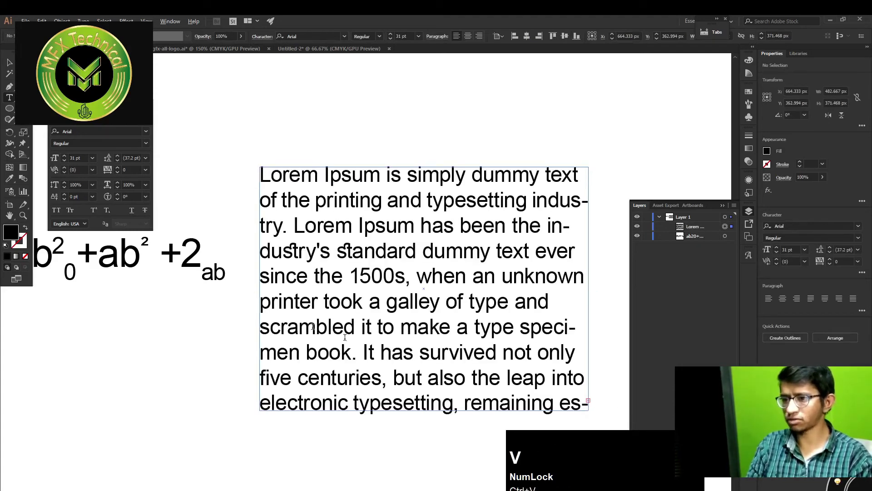
Delete the formula text object beside the Lorem Ipsum paragraph.
left_click(9, 62)
left_click(148, 255)
key("Delete")
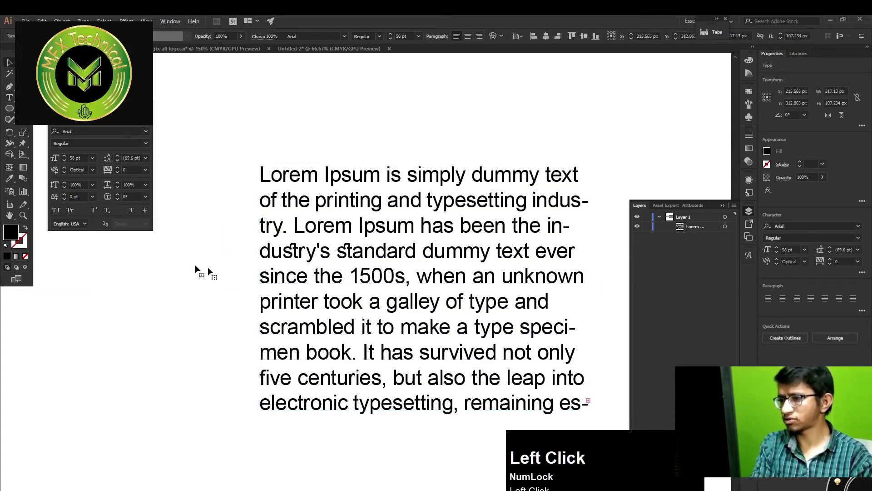
Load the paragraph's overflow text from the out port at the lower-right corner of its type frame.
key("space")
left_click_drag(324, 255, 241, 213)
scroll(243, 211, "down", 2)
left_click_drag(278, 243, 273, 246)
scroll(359, 291, "up", 4)
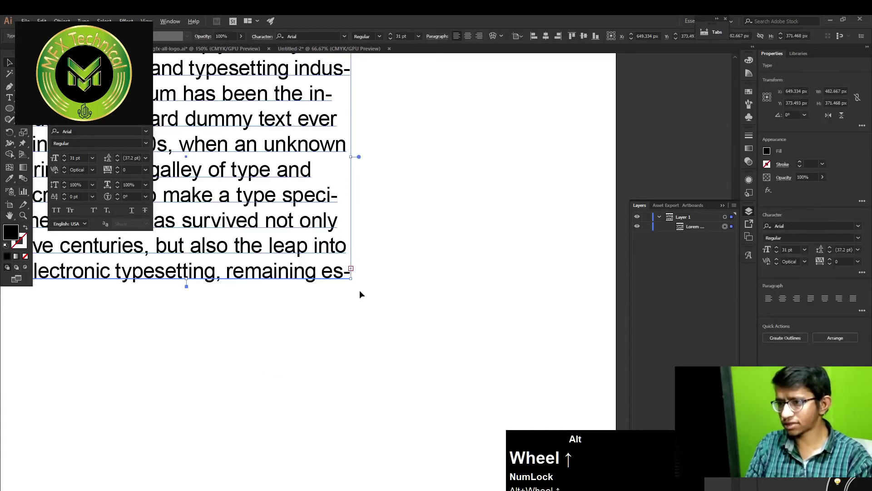
key("F12")
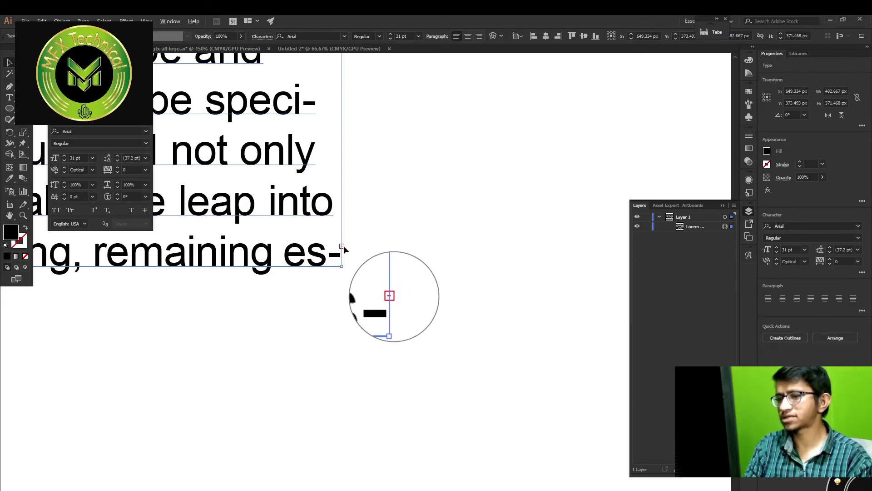
scroll(342, 249, "up", 1, "alt")
scroll(342, 249, "up", 4, "alt")
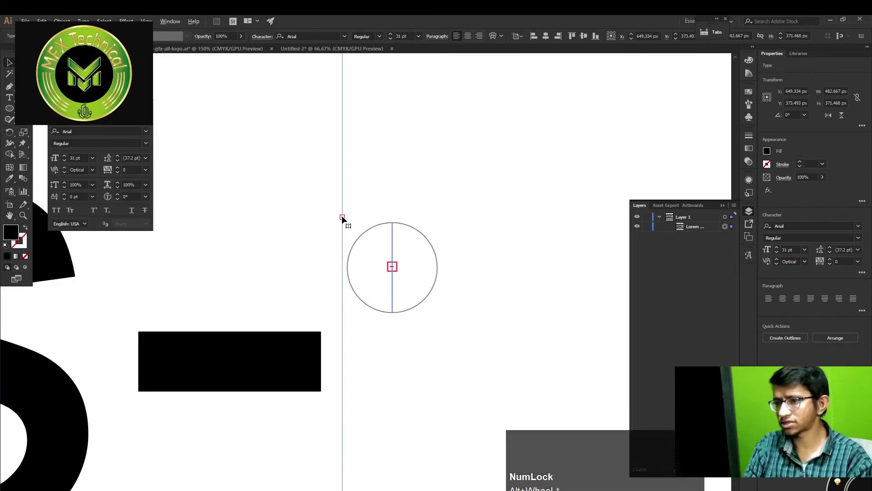
left_click(342, 220)
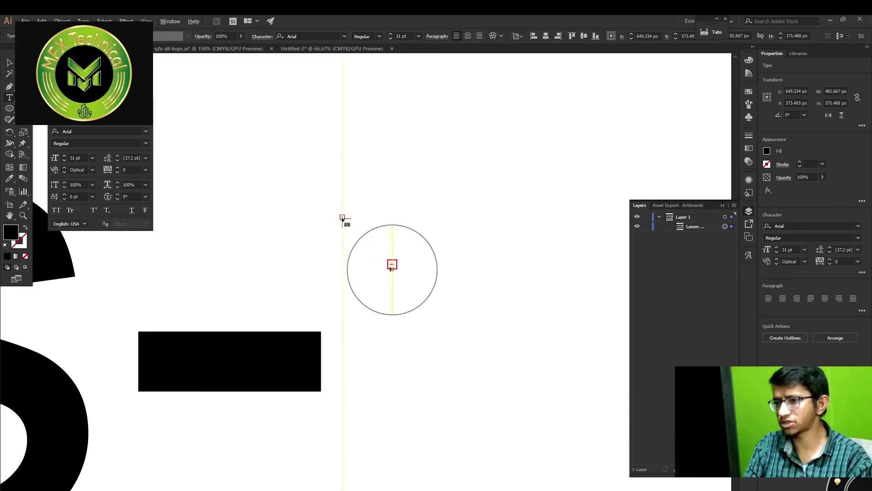
left_click(342, 219)
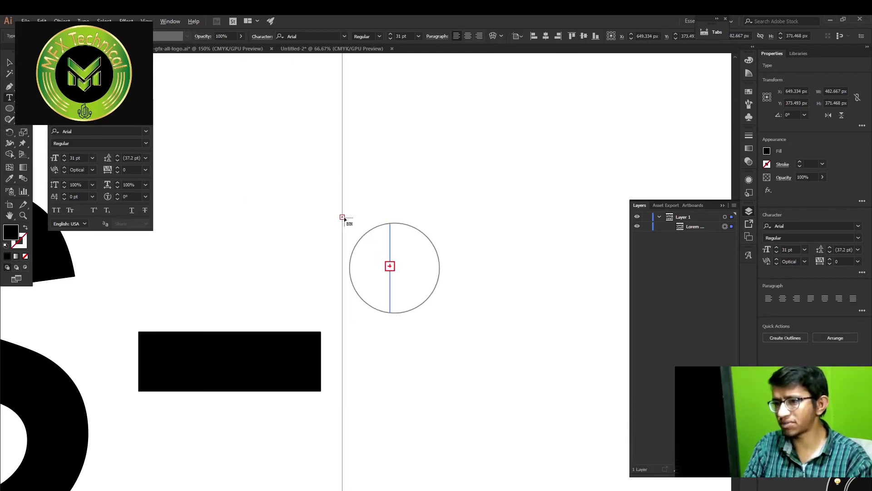
Draw a linked type frame about 896 px wide and 290 px high below the paragraph to hold the overflow text.
key("alt")
scroll(345, 220, "down", 2)
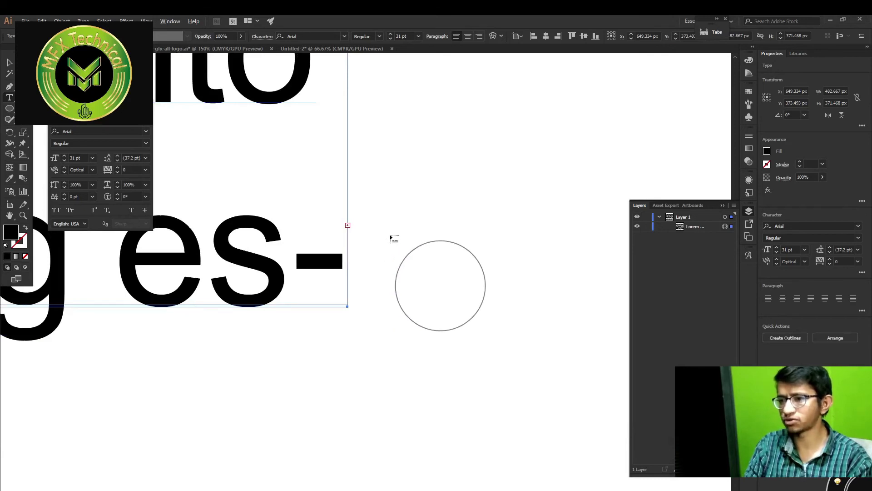
scroll(391, 237, "down", 2)
left_click(389, 271)
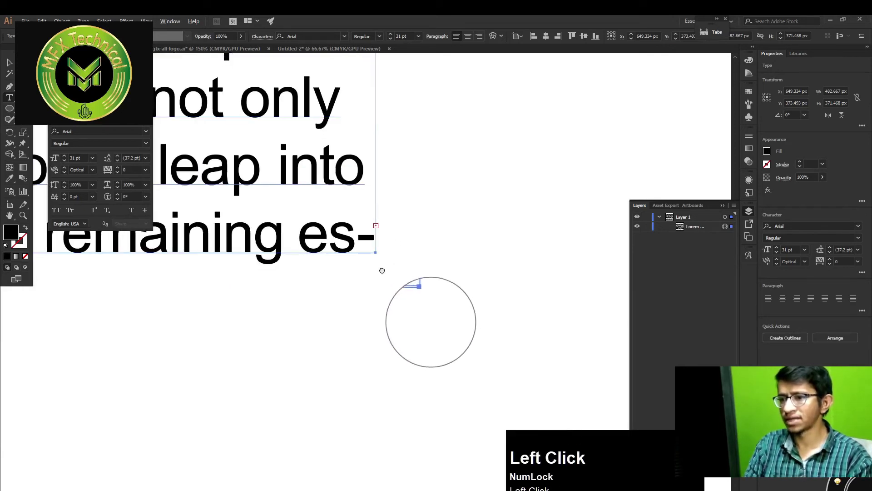
left_click_drag(382, 271, 405, 166)
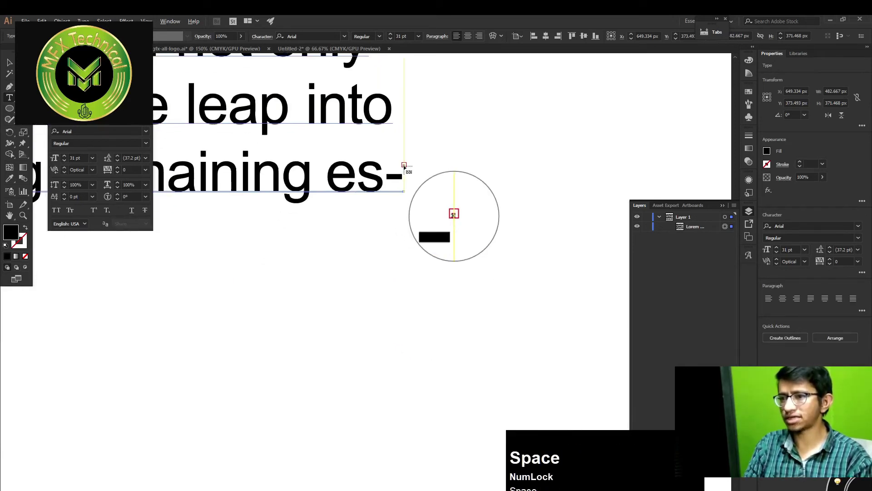
scroll(368, 226, "down", 1)
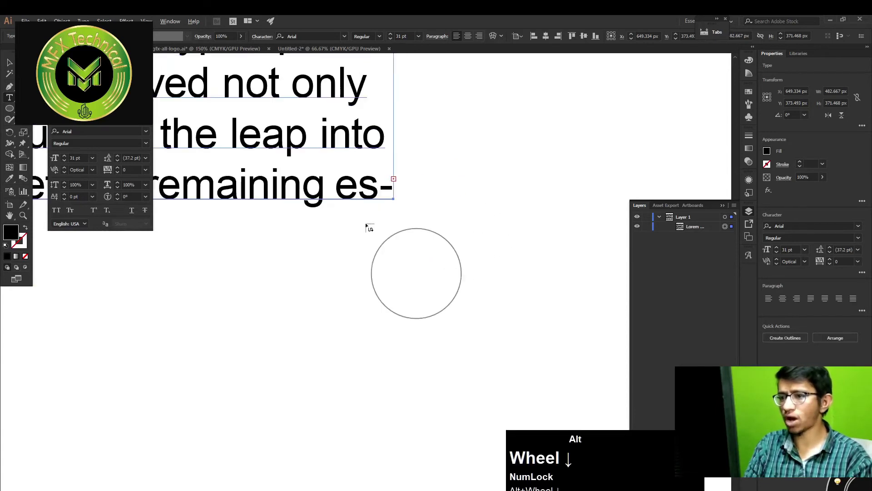
scroll(369, 226, "down", 2)
left_click_drag(67, 308, 473, 439)
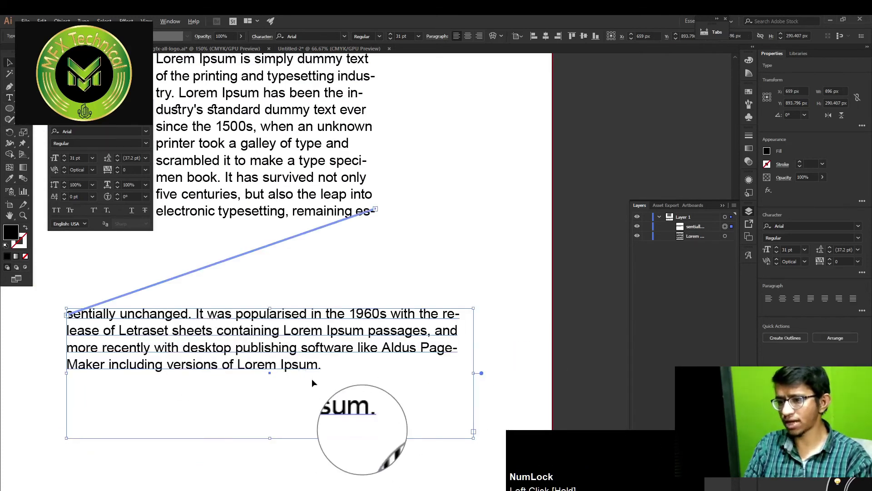
Select both linked type frames and move them together up and left to the artboard's left edge.
key("space")
left_click_drag(296, 354, 325, 367)
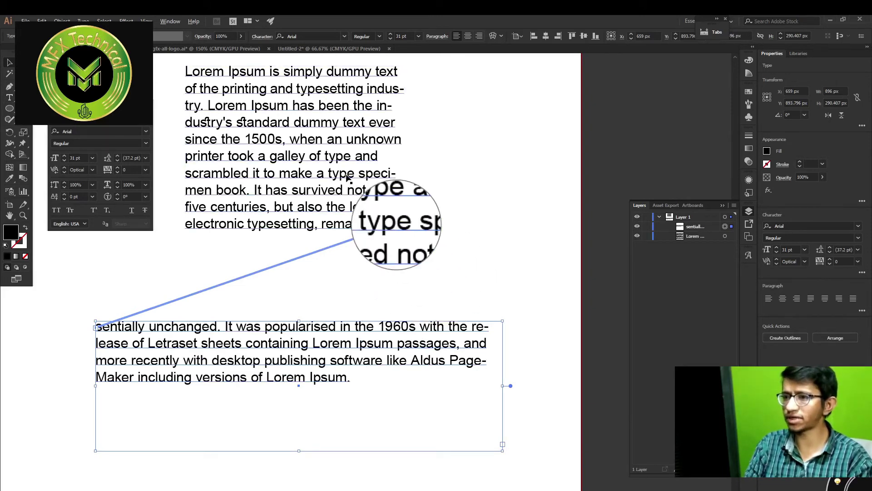
key("space")
left_click_drag(301, 169, 394, 203)
scroll(394, 204, "down", 3)
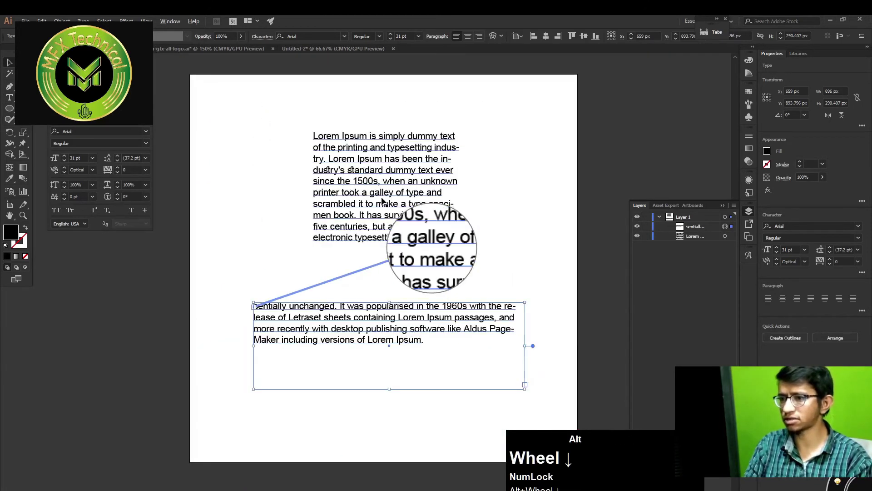
left_click(393, 202)
left_click(361, 291, "shift")
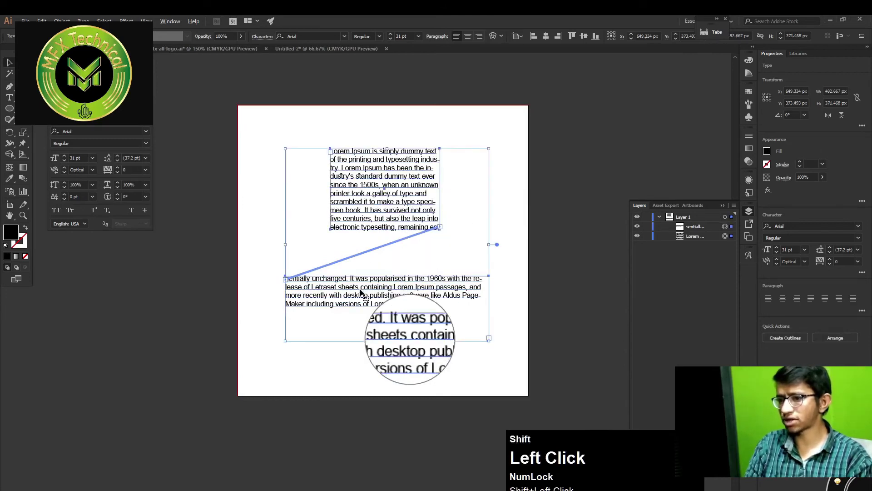
left_click_drag(380, 206, 333, 181)
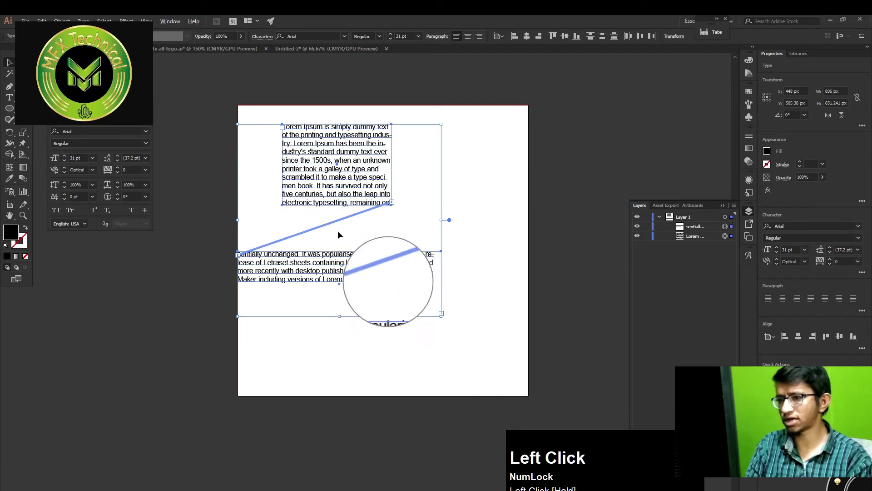
left_click(456, 271)
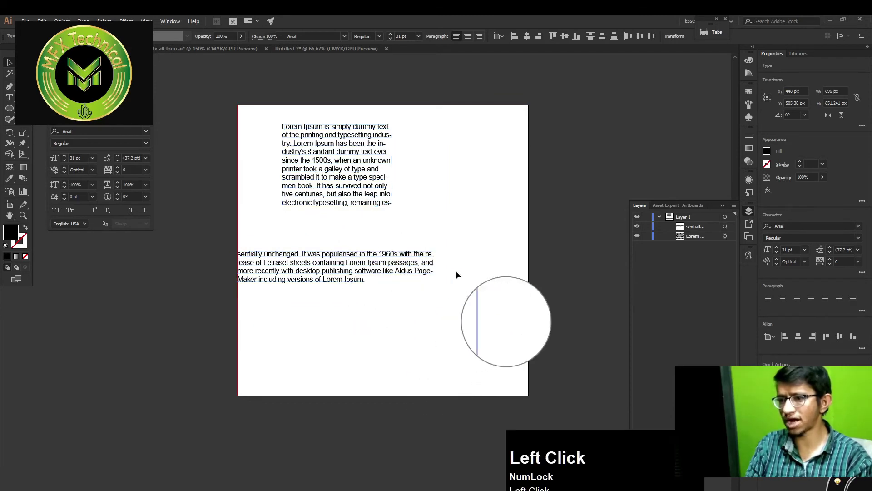
Move the second linked frame down and right so it rests on the artboard's lower edge.
left_click(390, 266)
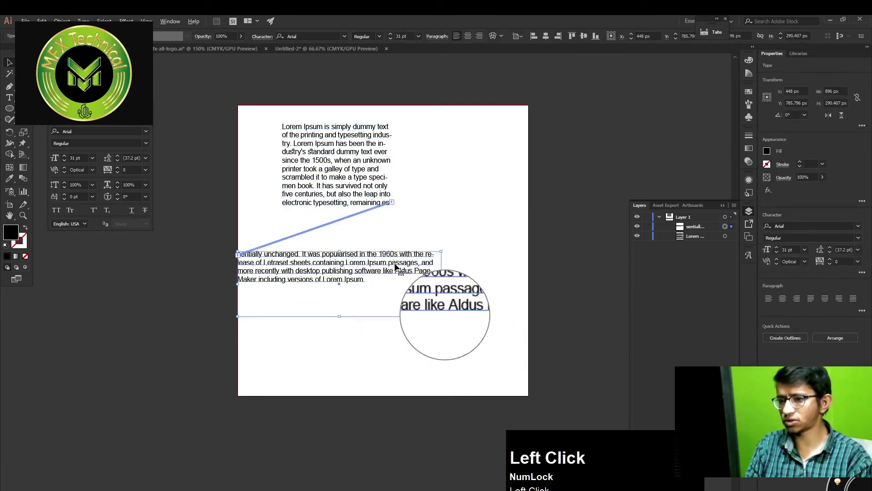
left_click(381, 281)
left_click_drag(381, 282, 412, 350)
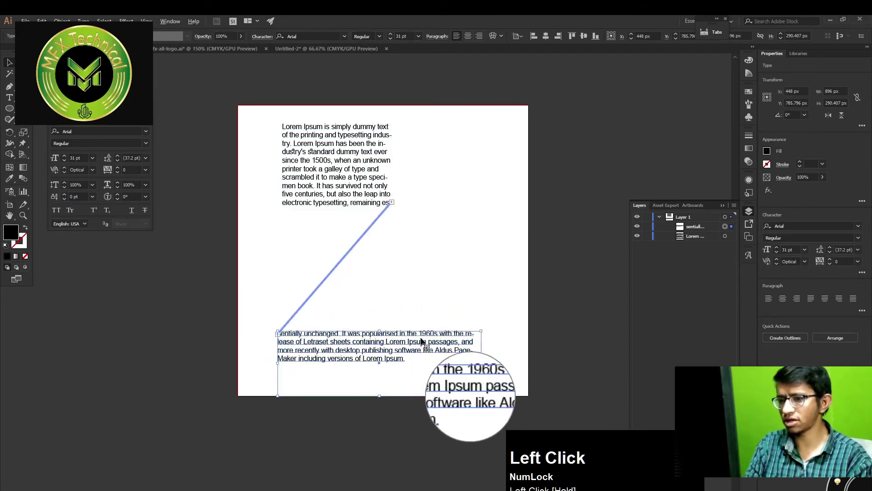
key("space")
left_click_drag(397, 249, 382, 245)
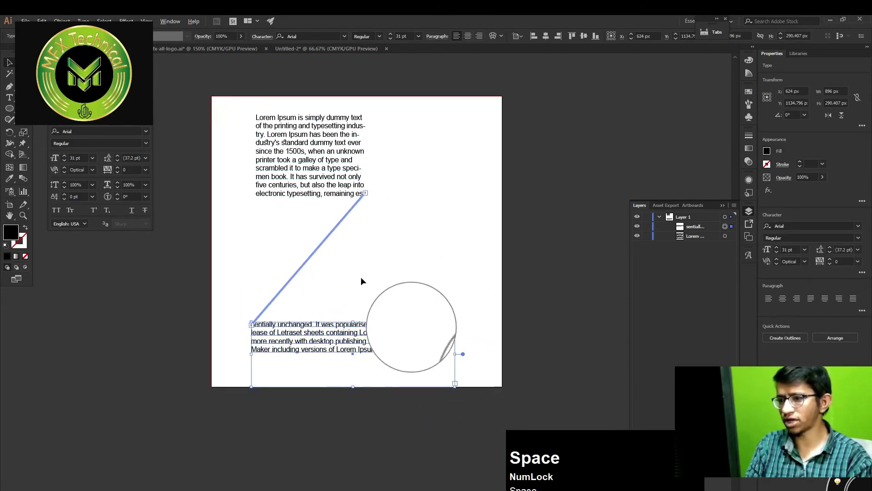
Thread a third type frame, about 331 px wide and 820 px high, from the lower frame along the artboard's right side.
scroll(360, 280, "up", 2, "alt")
left_click_drag(339, 223, 352, 264)
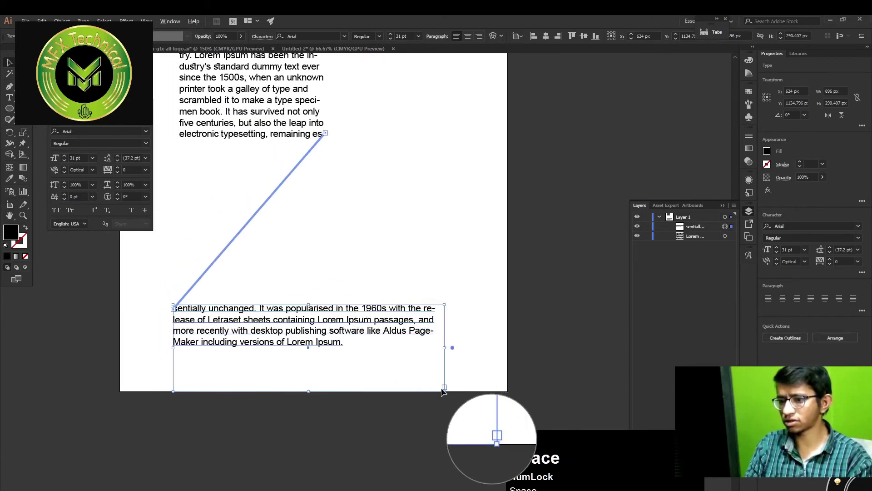
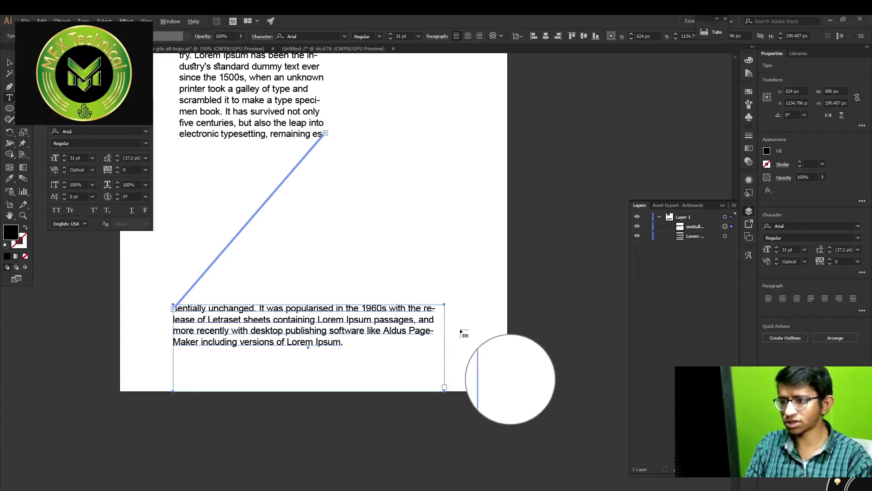
left_click_drag(444, 244, 435, 337)
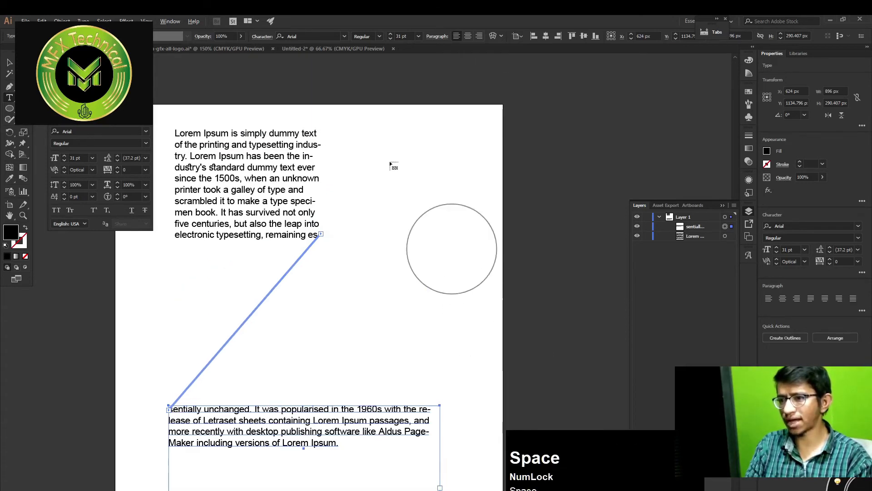
left_click_drag(394, 133, 495, 377)
left_click_drag(377, 320, 349, 285)
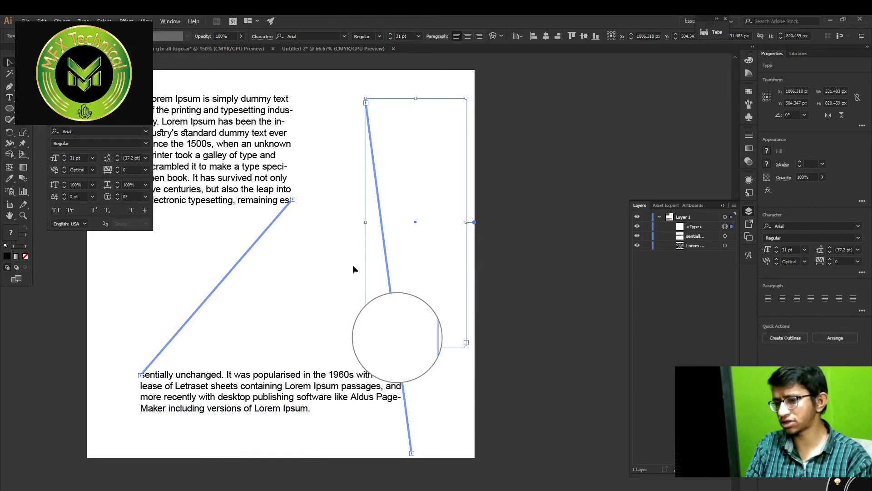
Paste the copied Lorem Ipsum paragraph into the threaded text to fill the third frame.
key("t")
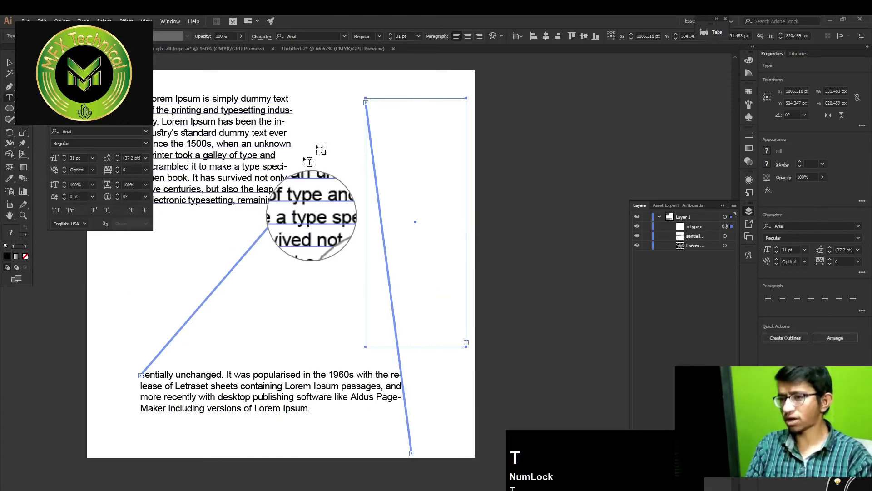
left_click(377, 116)
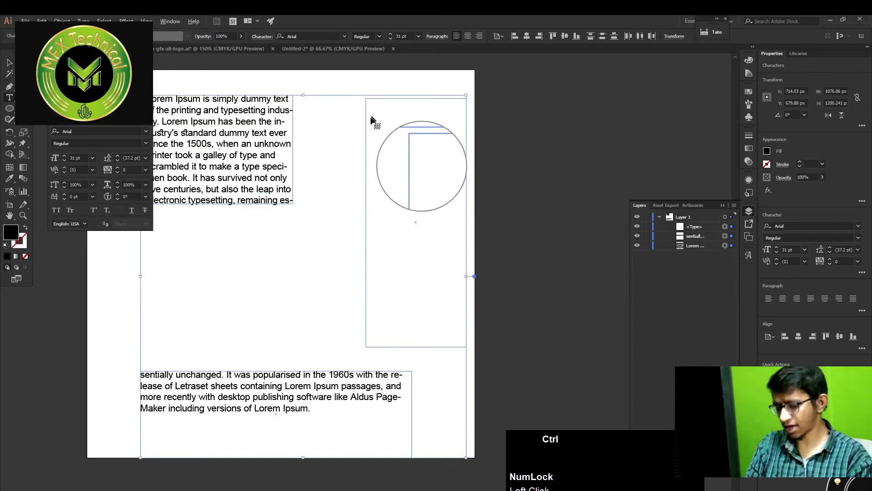
type("Lorem Ipsum is simply dummy text of the printing and typesetting industry. Lorem Ipsum has been the industry's standard dummy text ever since the 1500s, when an unknown printer took a galley of type and scrambled it to make a type specimen book. It has survived not only five centuries, but also the leap into electronic typesetting, remaining essentially unchanged. It was popularised in the 1960s with the release of Letraset sheets containing Lorem Ipsum passages, and more recently with desktop publishing software like Aldus PageMaker including versions of Lorem Ipsum.")
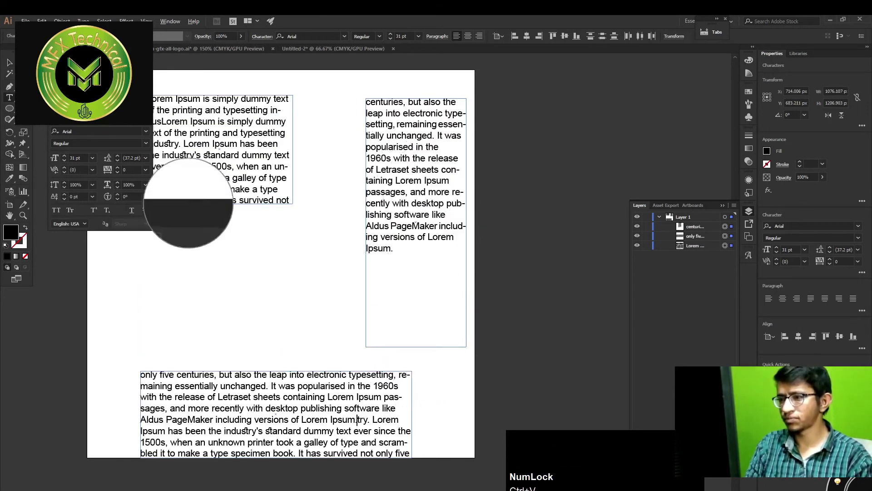
Trace the threads between the three linked type frames, and delete all three frames.
left_click(9, 62)
left_click_drag(337, 224, 362, 166)
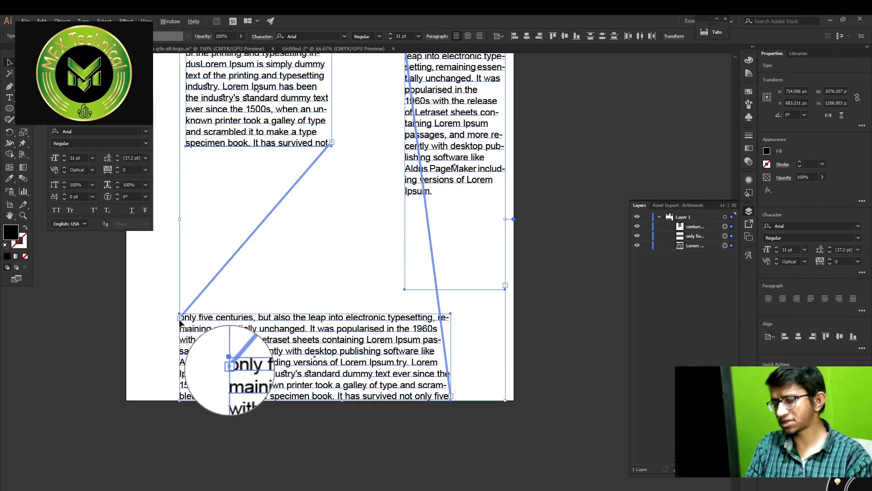
left_click_drag(431, 303, 364, 266)
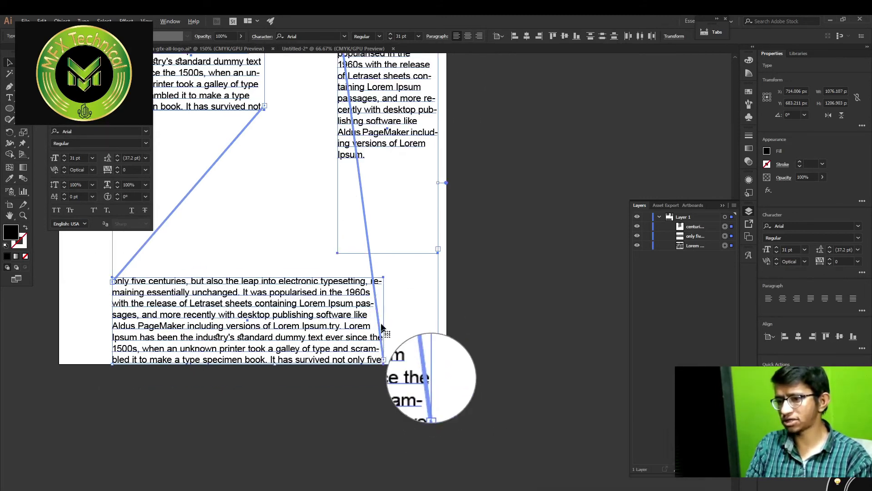
left_click_drag(371, 194, 362, 313)
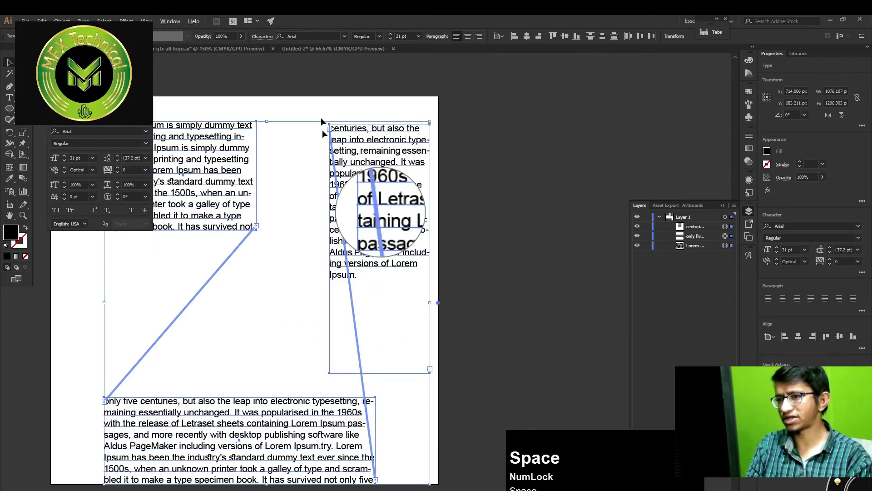
left_click(331, 129)
left_click_drag(350, 265, 388, 282)
key("F12")
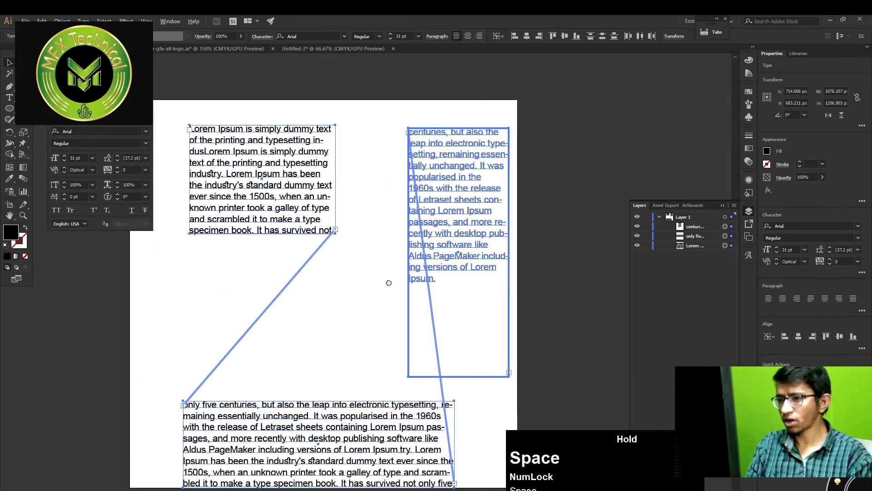
key("Delete")
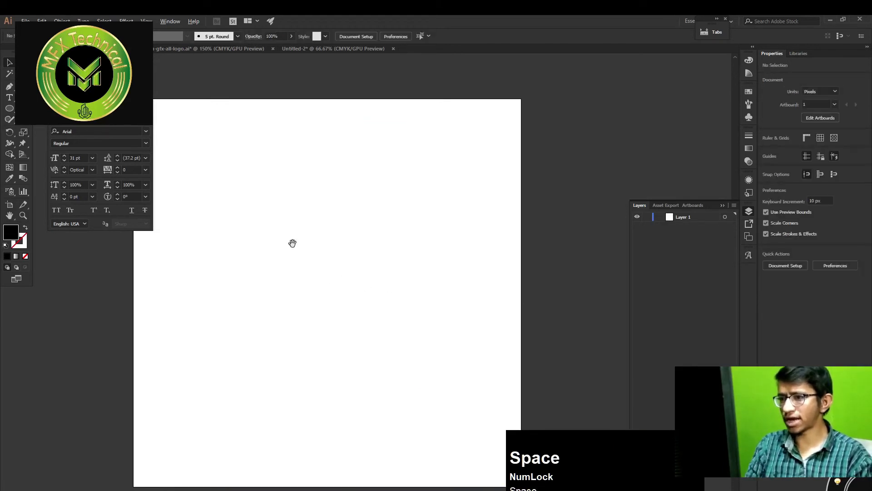
Draw an area type frame about 519 px wide and 582 px high with placeholder text, and select it as an object.
left_click_drag(292, 243, 321, 256)
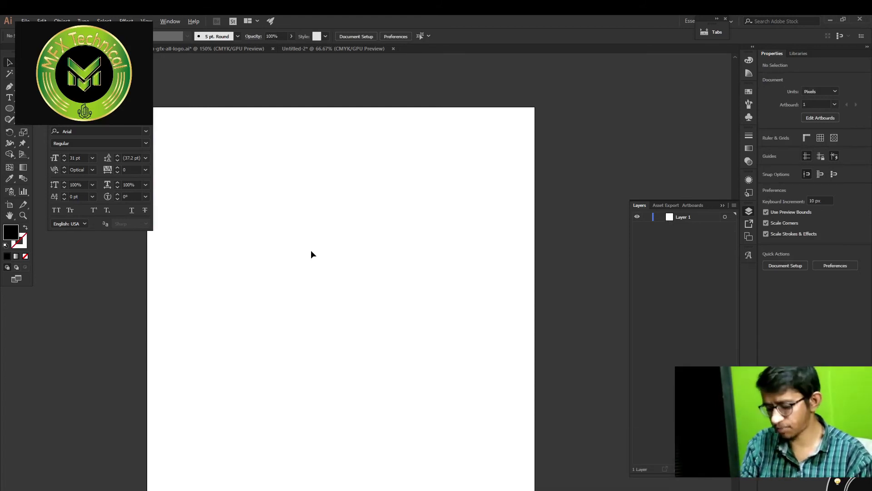
key("y")
key("t")
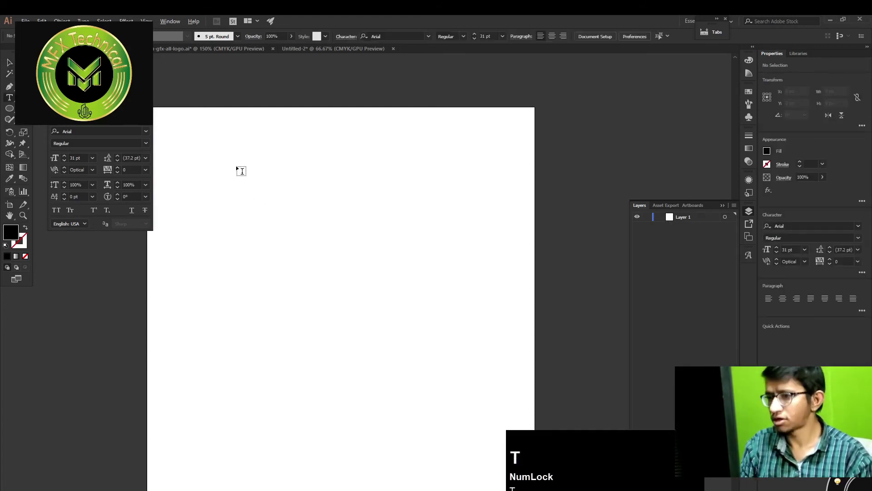
mouse_move(236, 167)
left_mouse_down()
mouse_move(335, 347)
mouse_move(396, 345)
left_mouse_up()
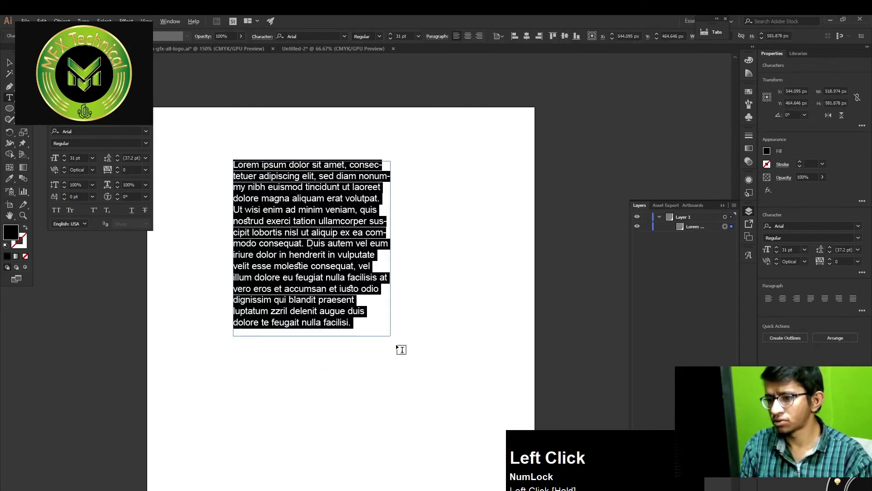
left_click(9, 62)
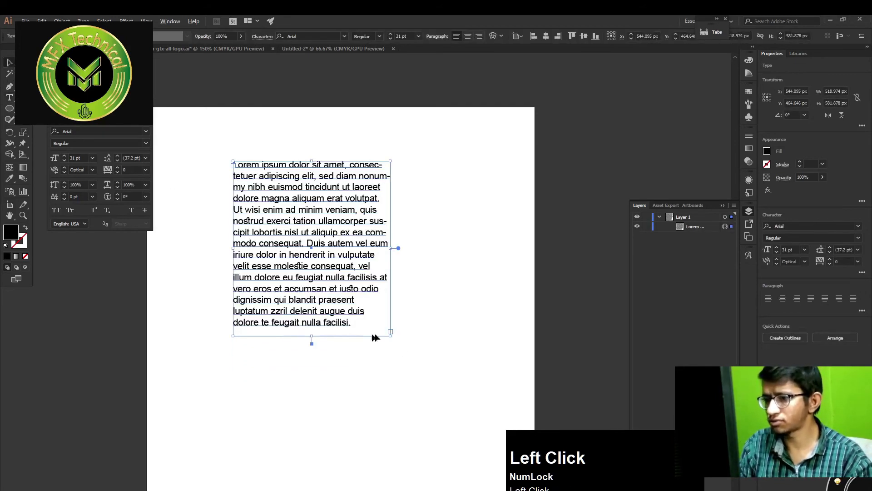
Thread a second frame, about 981 px wide and 381 px high, from the paragraph frame's out port into the space below it.
scroll(390, 334, "up", 3, "alt")
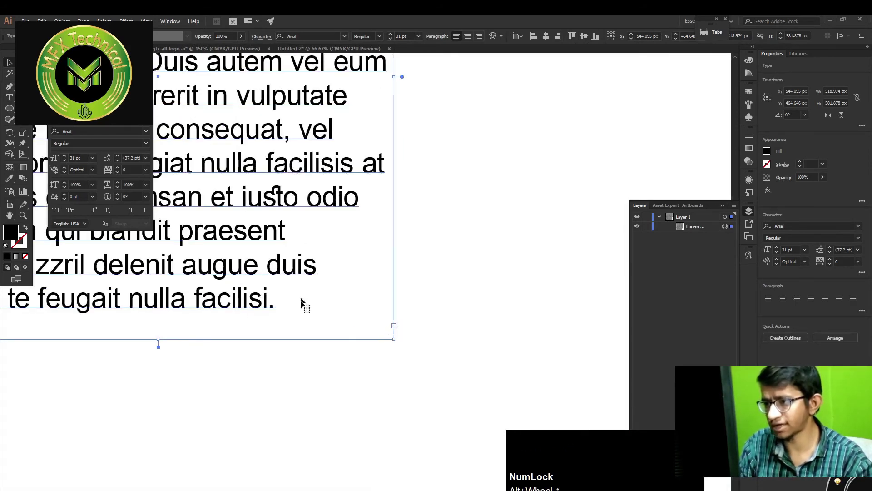
left_click(394, 327)
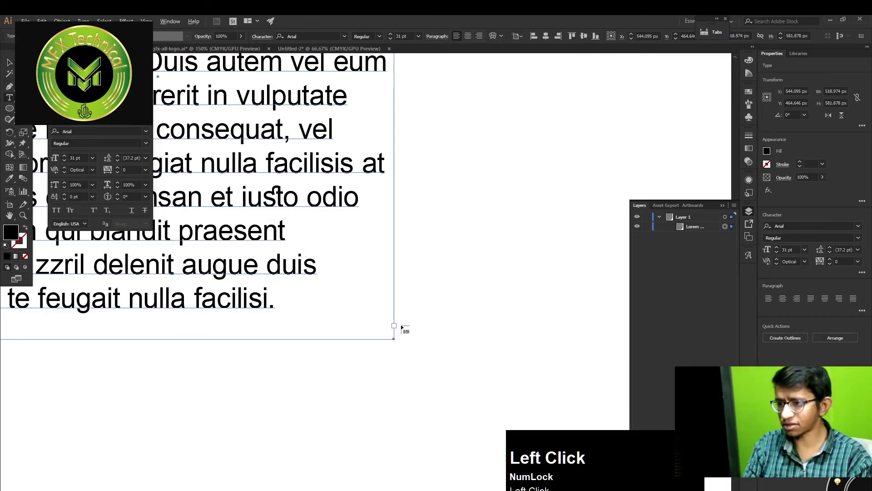
scroll(394, 343, "down", 3, "alt")
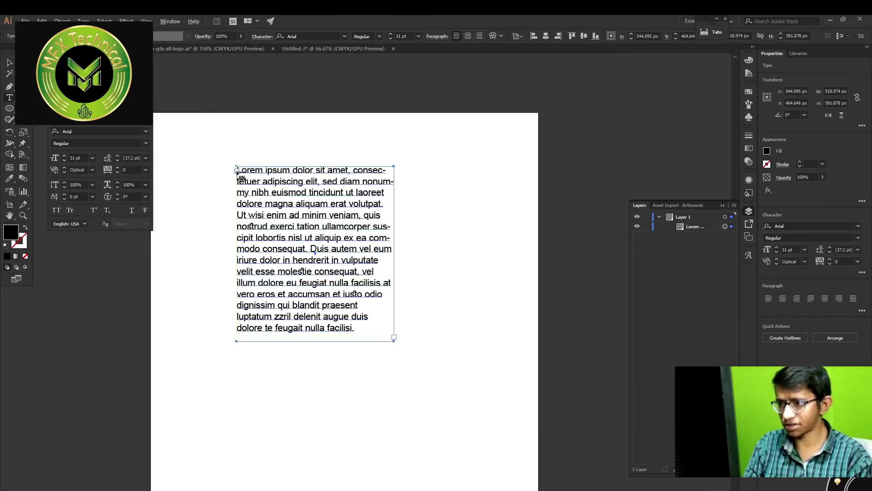
key("space")
left_click_drag(347, 253, 331, 182)
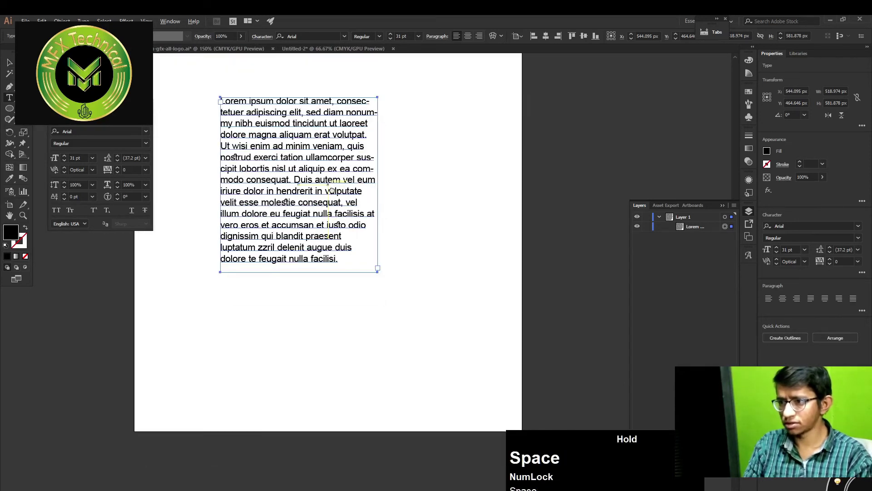
left_click_drag(197, 299, 496, 413)
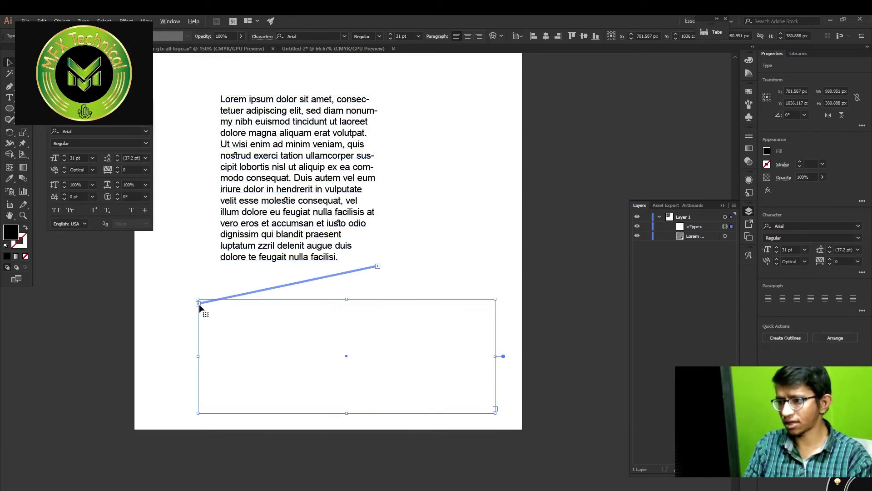
Try to break the thread at the upper frame's out port.
left_click(377, 267)
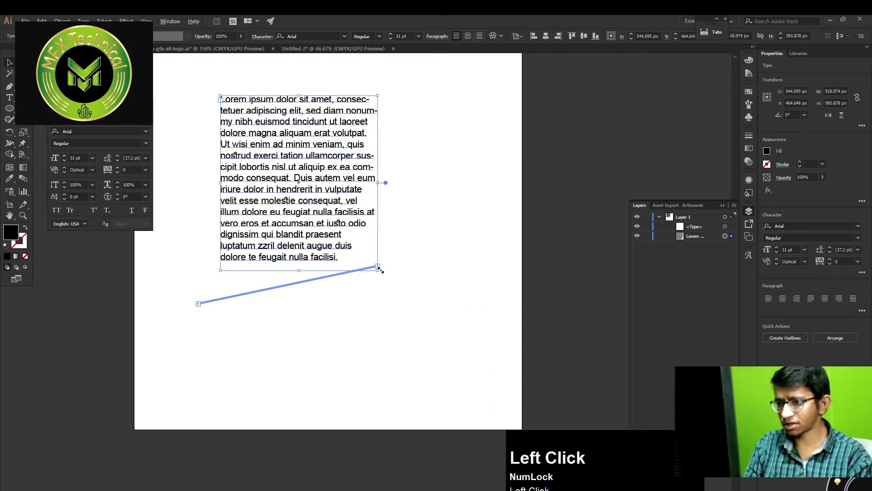
scroll(379, 267, "up", 3)
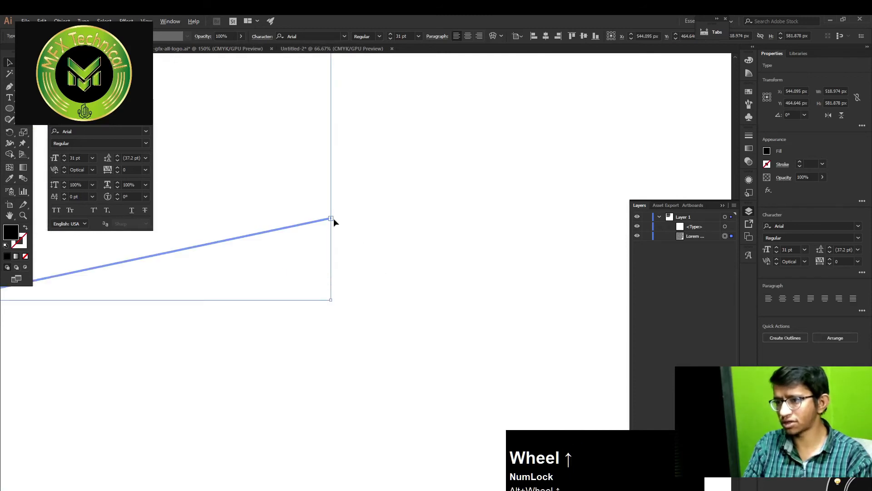
left_click(334, 219)
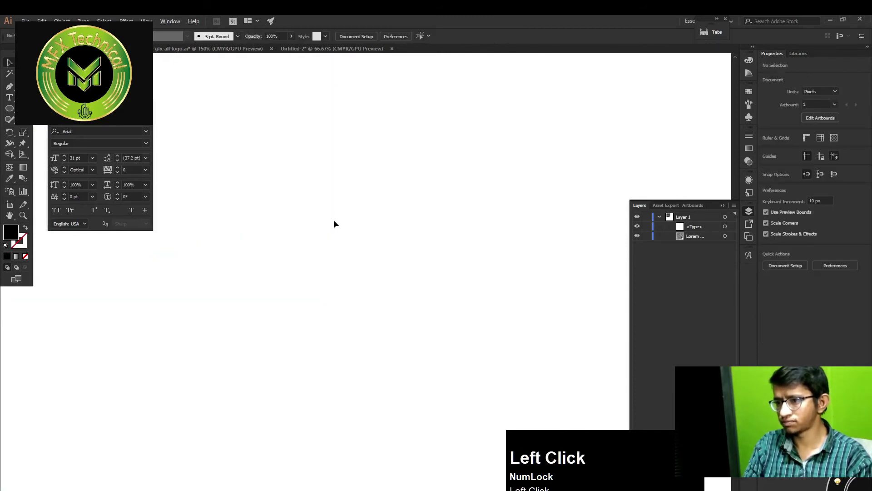
left_click_drag(370, 202, 323, 248)
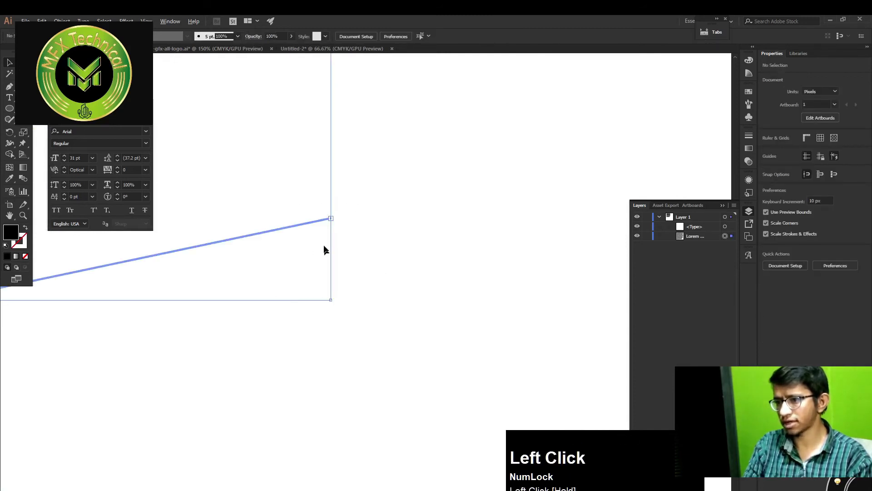
left_click(332, 218)
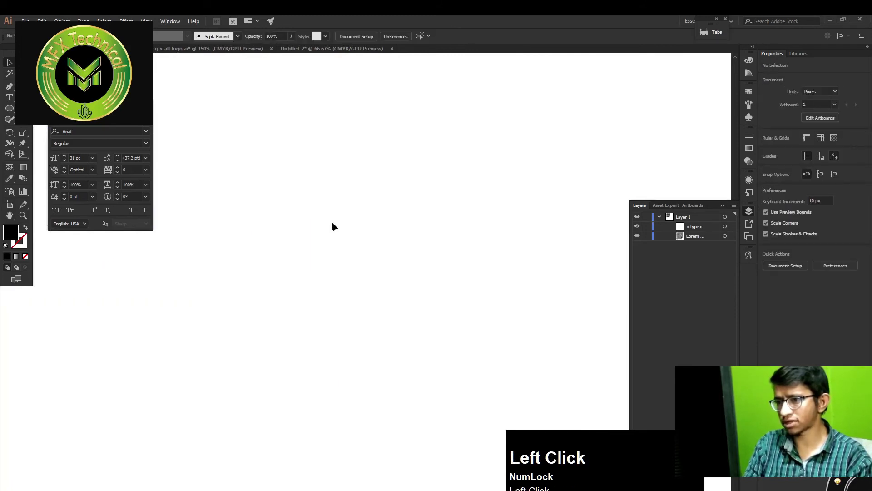
scroll(333, 227, "down", 2, "alt")
key("space")
left_click_drag(305, 357, 331, 220)
scroll(331, 234, "down", 1, "alt")
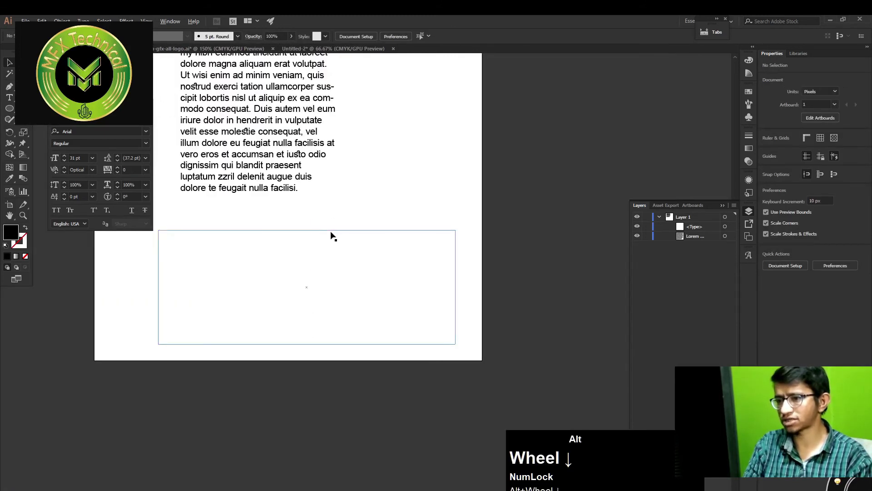
Select the empty lower frame and break its thread at the in port.
left_click_drag(305, 269, 310, 316)
left_click_drag(284, 380, 285, 348)
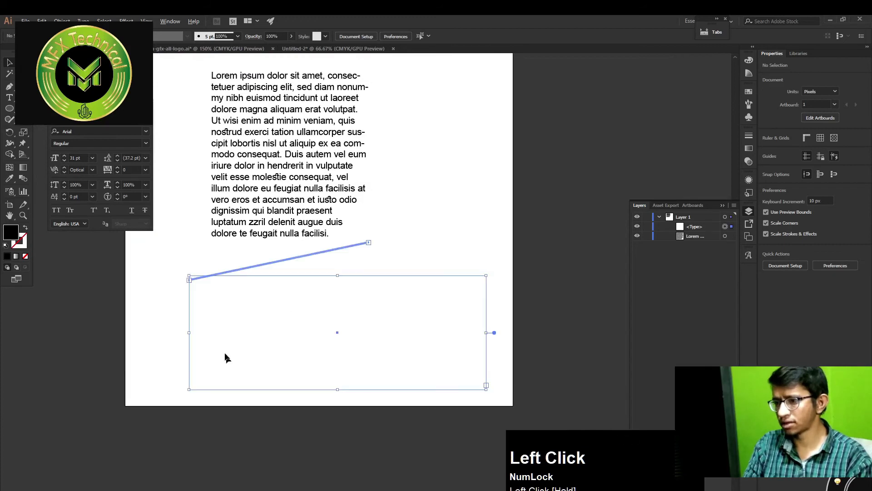
scroll(189, 284, "up", 5)
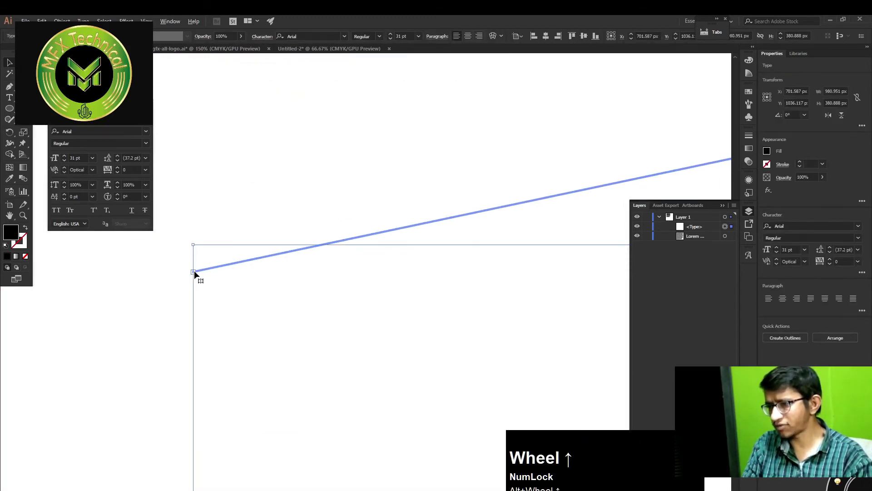
left_click(194, 270)
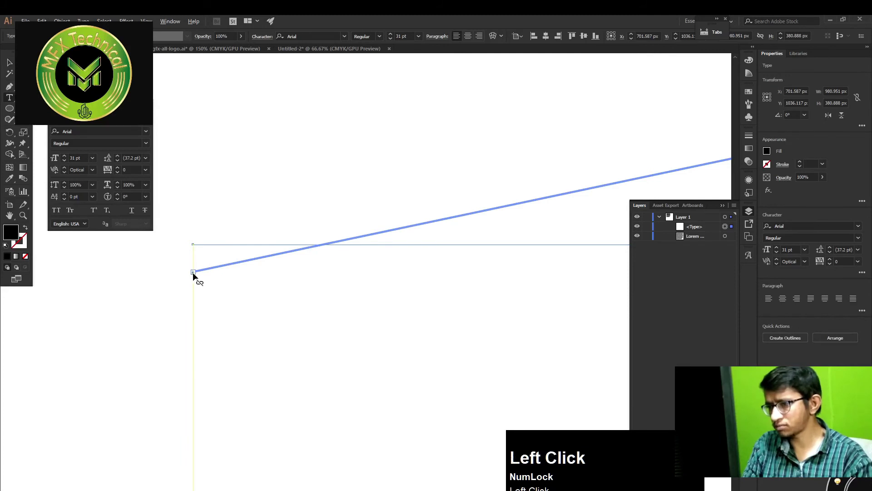
left_click(192, 271)
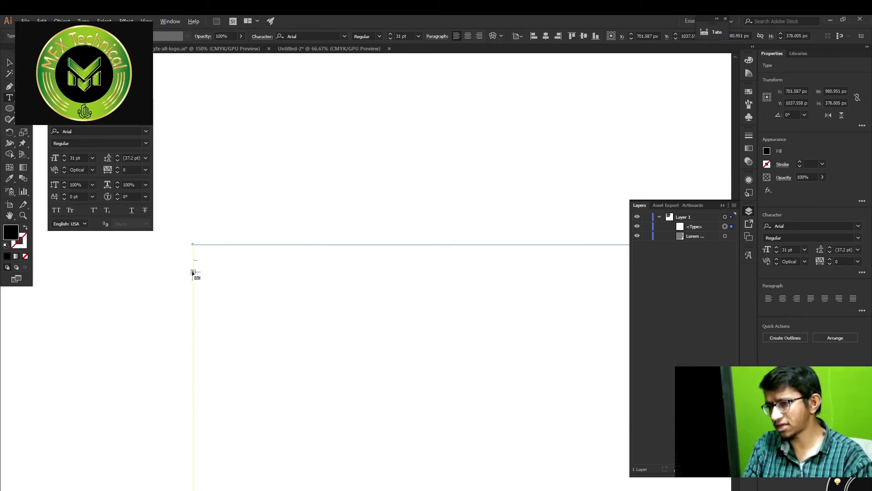
Thread a new frame, about 327 px wide and 661 px high, from the lower frame's in port beside the paragraph.
scroll(263, 273, "down", 2, "alt")
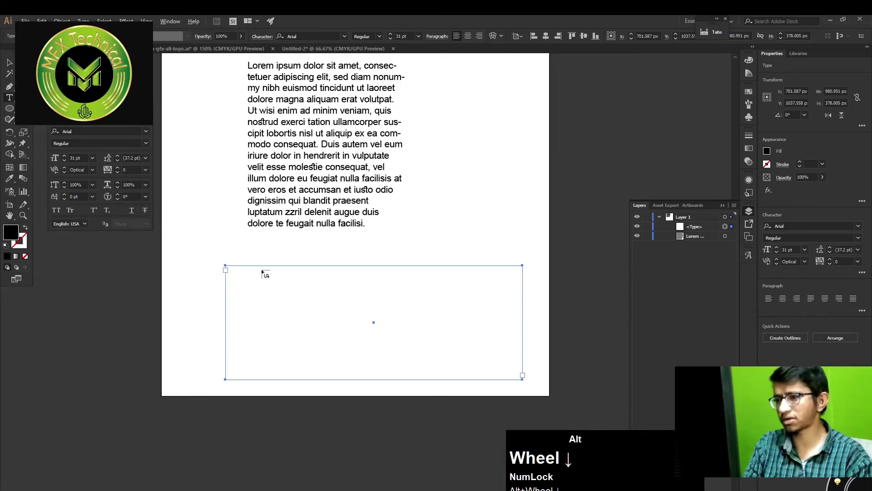
left_click_drag(357, 253, 307, 315)
left_click_drag(384, 105, 509, 307)
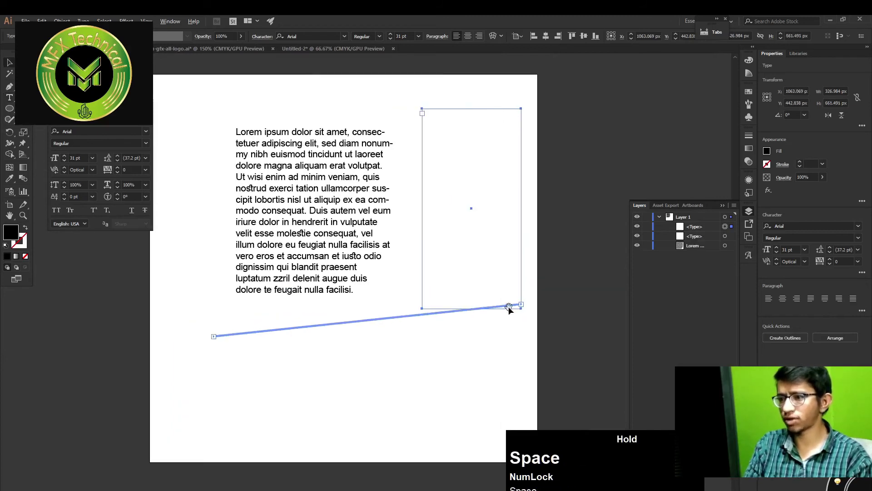
Delete the two empty type frames and select the remaining Lorem Ipsum frame.
left_click(12, 68)
key("Delete")
left_click_drag(478, 344, 210, 471)
key("Delete")
left_click_drag(377, 323, 239, 196)
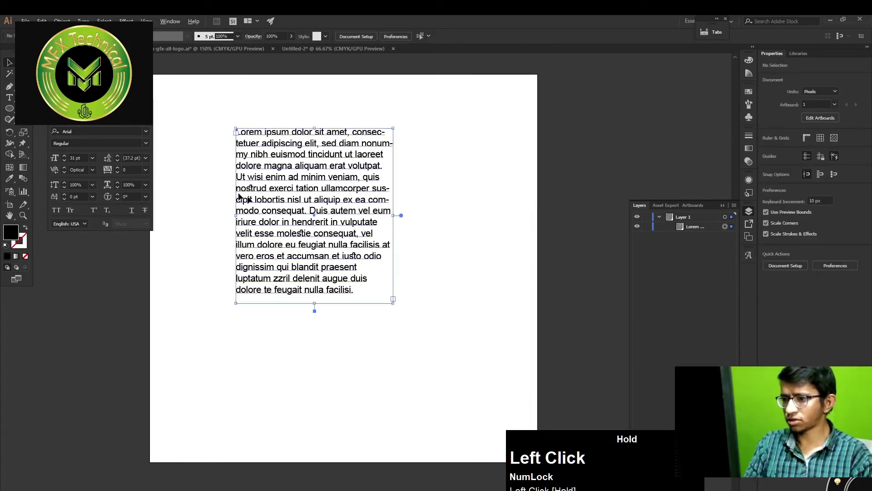
Enlarge the Lorem Ipsum frame from its lower corner to about 783 px wide and 973 px high.
key("space")
left_click_drag(286, 253, 284, 304)
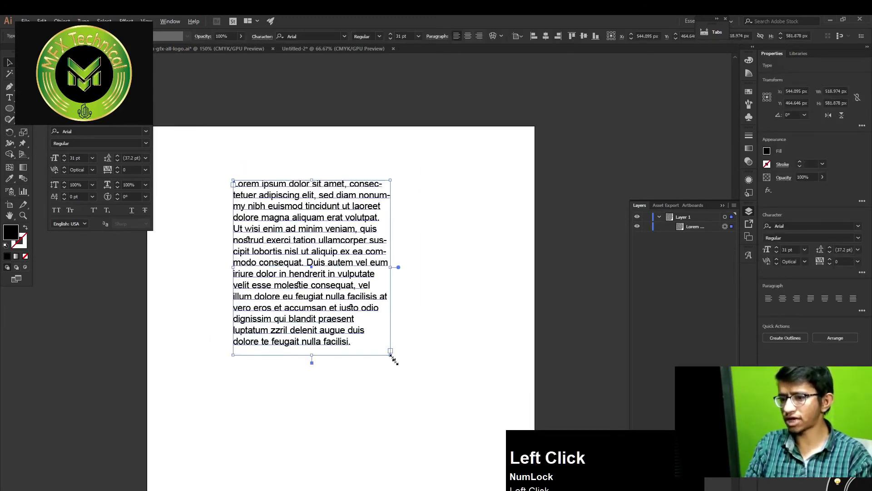
left_click_drag(394, 360, 470, 473)
key("space")
left_click_drag(392, 423, 344, 432)
left_click_drag(316, 398, 320, 387)
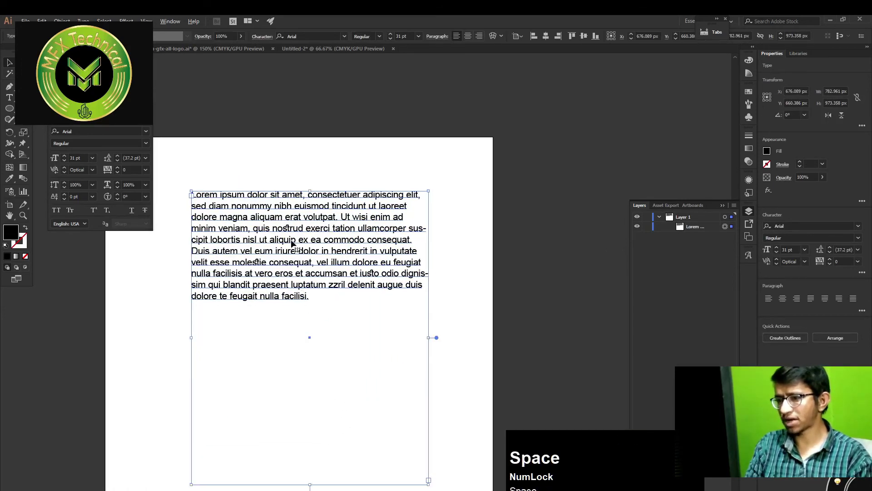
Replace the text frame with a new placeholder area type frame about 990 px wide and 1139 px high, selected as an object.
mouse_move(292, 244)
left_mouse_down()
mouse_move(293, 268)
mouse_move(288, 260)
left_mouse_up()
key("Delete")
key("t")
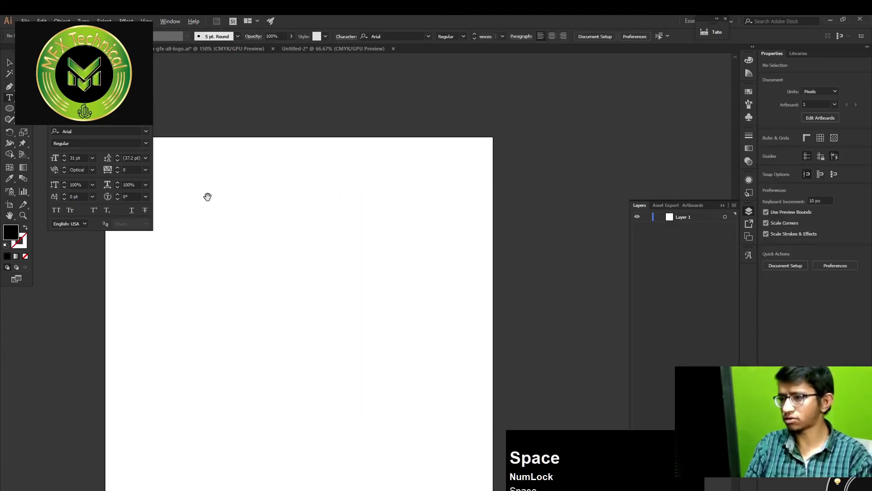
scroll(208, 197, "down", 1)
scroll(216, 201, "down", 2, "alt")
left_click_drag(192, 165, 341, 336)
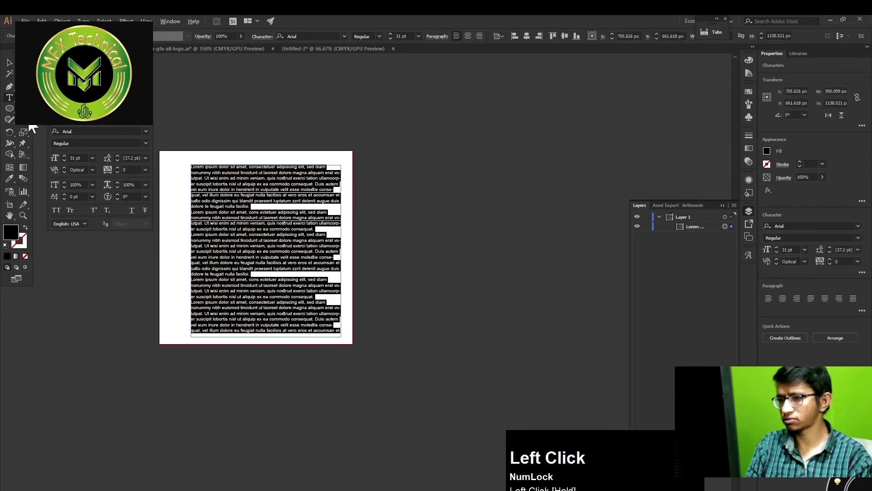
left_click(9, 63)
Set the leading of the new placeholder text to 1 pt.
scroll(223, 231, "up", 2, "alt")
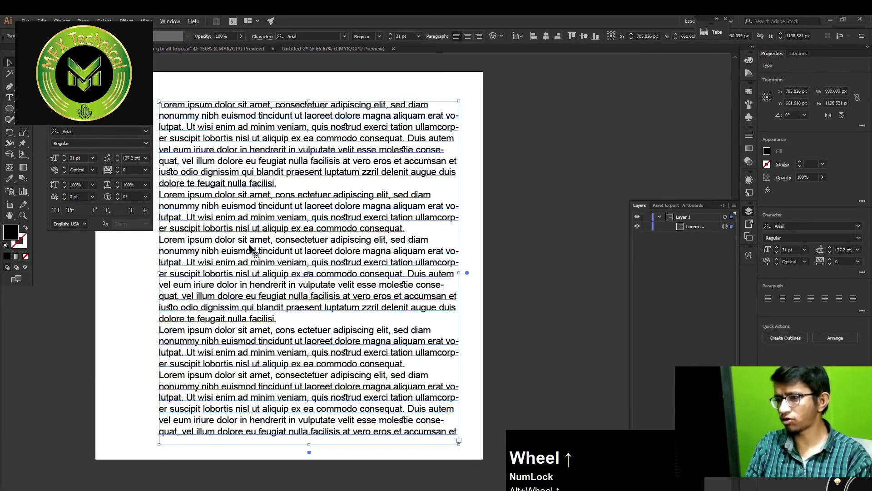
key("space")
left_click_drag(250, 246, 253, 275)
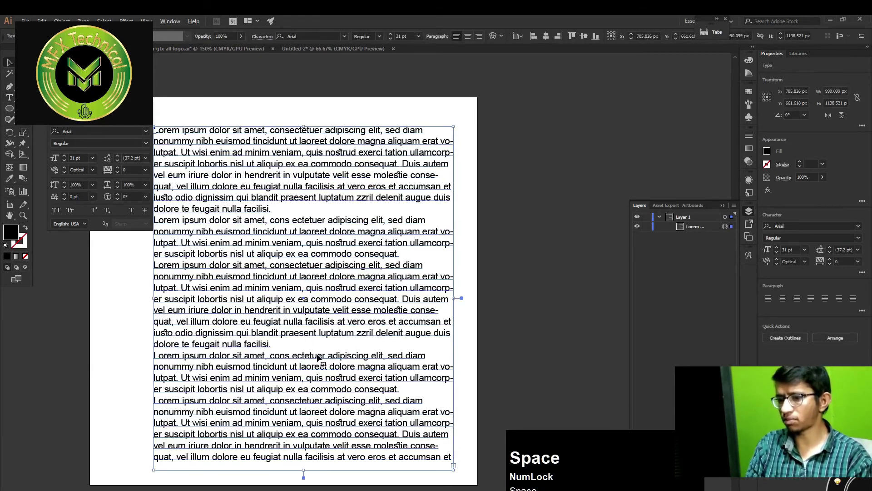
key("space")
left_click_drag(366, 282, 389, 331)
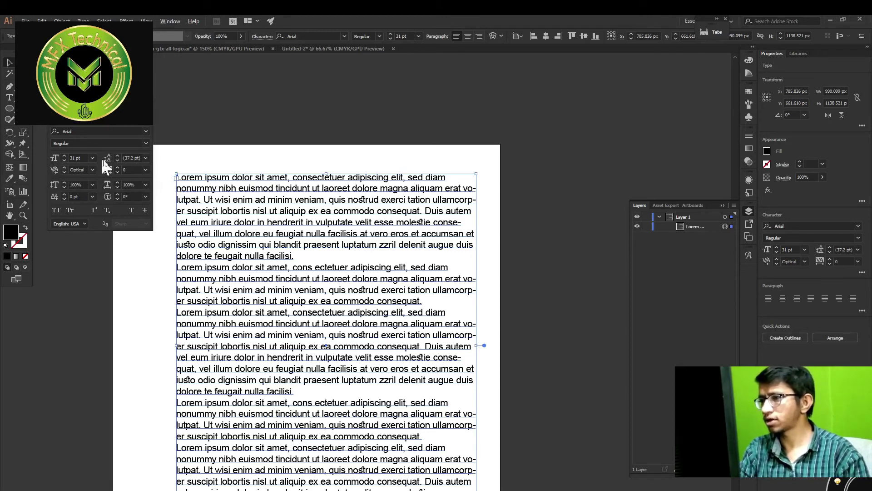
left_click(119, 160)
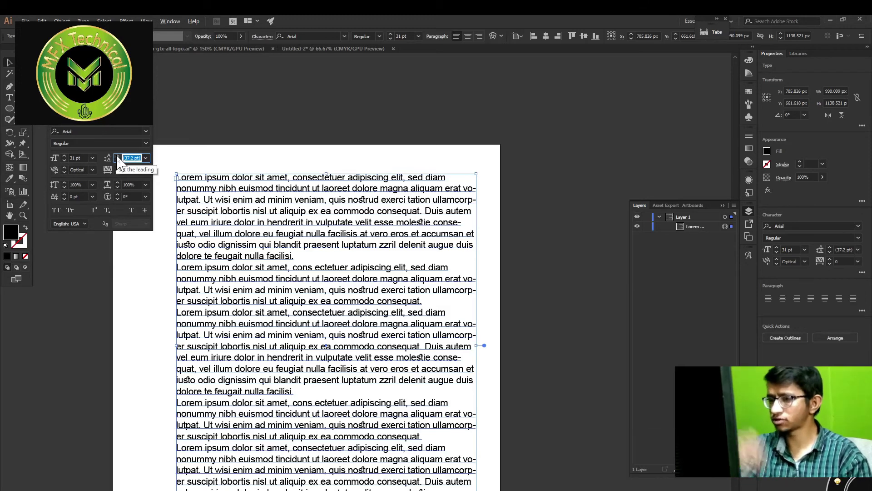
type("1")
key("Return")
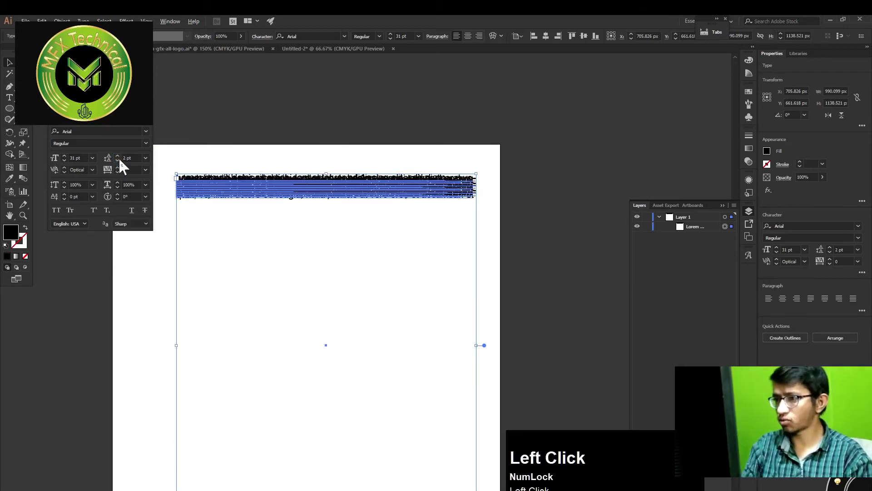
Increase the placeholder text's leading gradually to 68 pt to spread its lines apart.
scroll(119, 157, "up", 3)
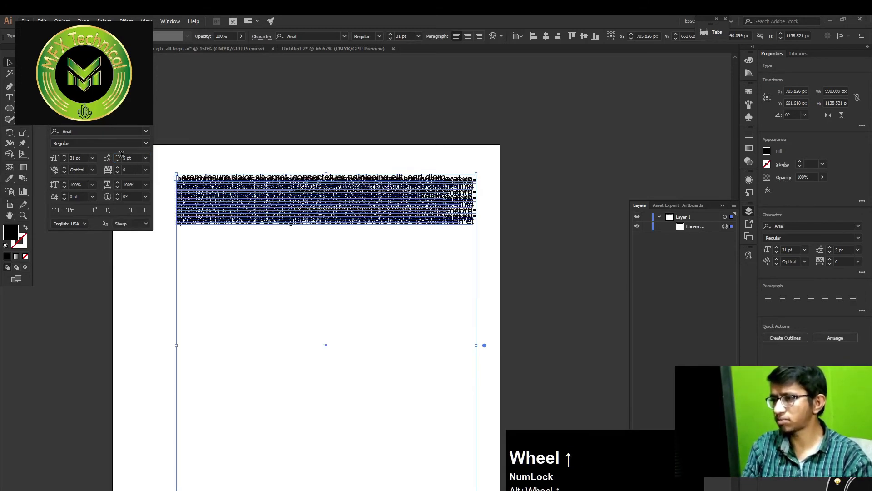
left_click(117, 156)
left_click(117, 155)
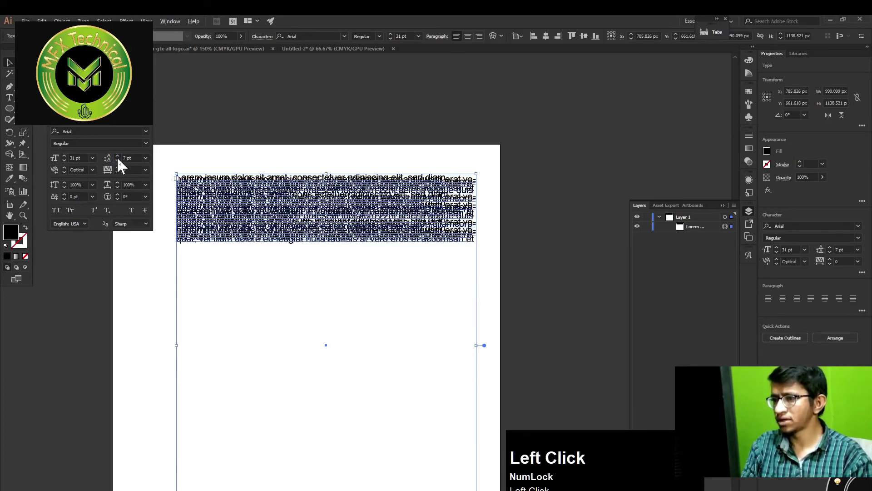
left_click(118, 156)
left_click(117, 156)
left_click(117, 155)
left_click(118, 156)
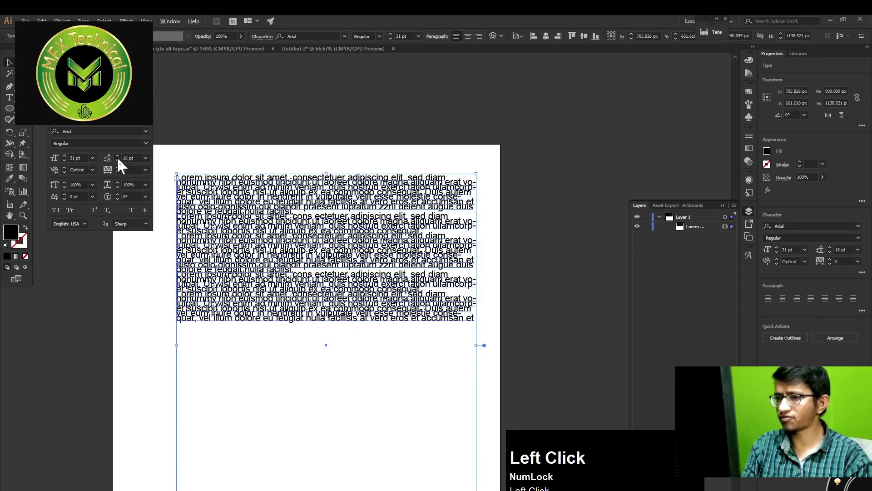
left_click(117, 156)
left_click(117, 156)
left_click(118, 156)
left_click(117, 156)
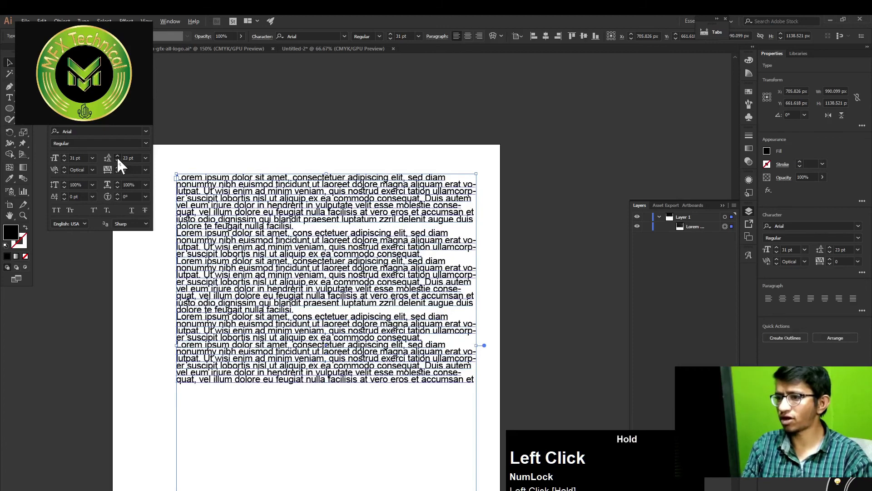
scroll(117, 157, "up", 1)
scroll(117, 156, "up", 20)
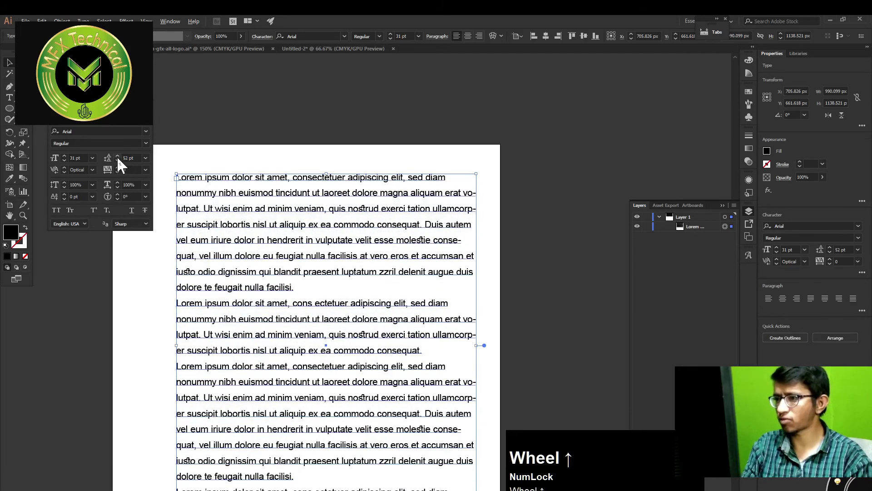
scroll(116, 157, "up", 5)
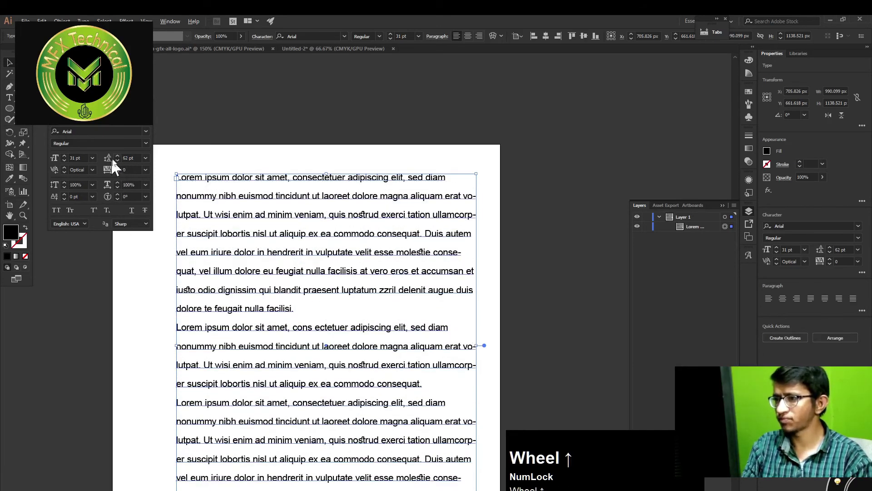
left_click(118, 155)
left_click(117, 156)
left_click(117, 156)
left_click(117, 156)
left_click(118, 155)
left_click(118, 156)
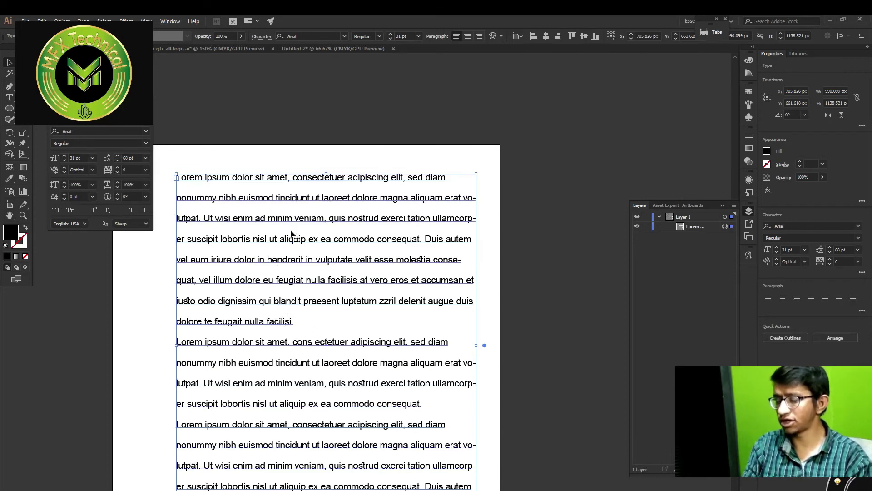
left_click_drag(300, 258, 298, 238)
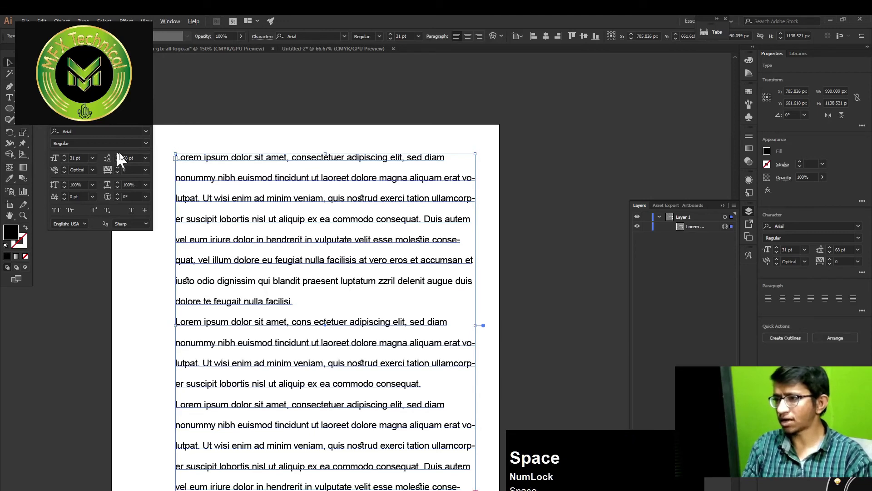
Set the placeholder text's leading to Auto and raise its baseline shift to 14 pt.
left_click(145, 159)
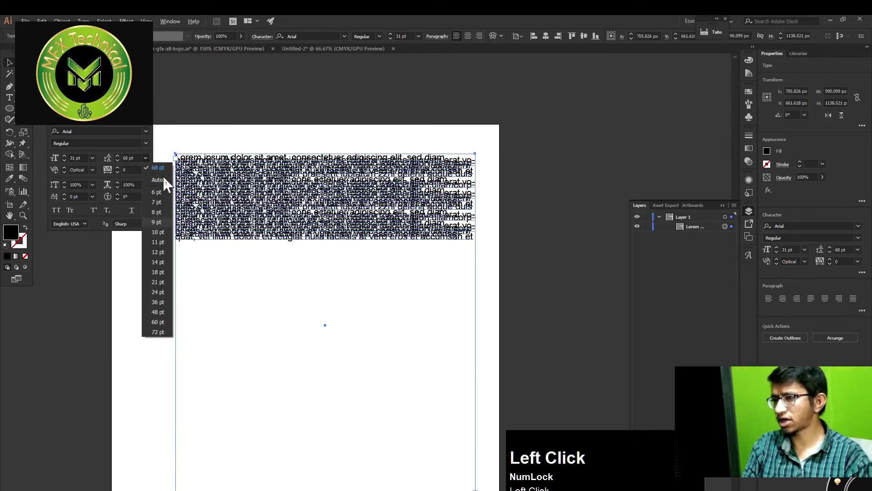
left_click(157, 180)
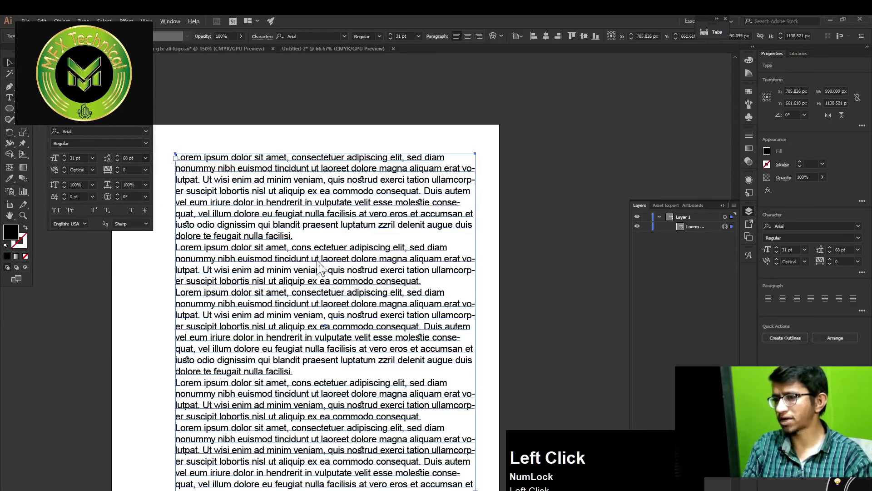
left_click_drag(300, 317, 281, 300)
left_click(271, 400)
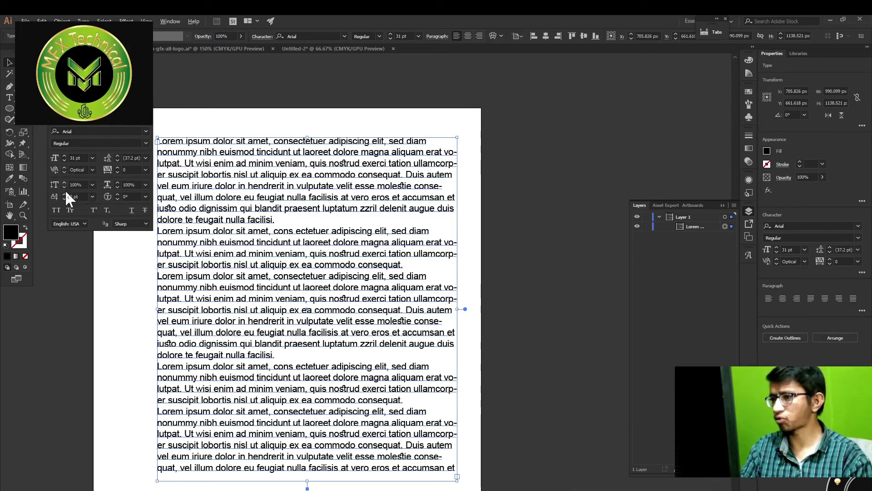
left_click_drag(64, 196, 64, 196)
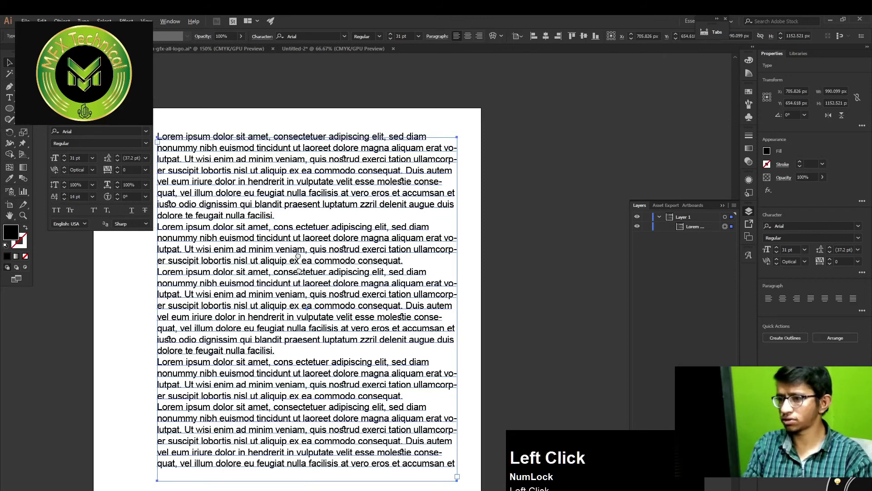
Select the last two placeholder paragraphs except their final line and raise their baseline shift gradually to 87 pt.
left_click_drag(294, 262, 291, 206)
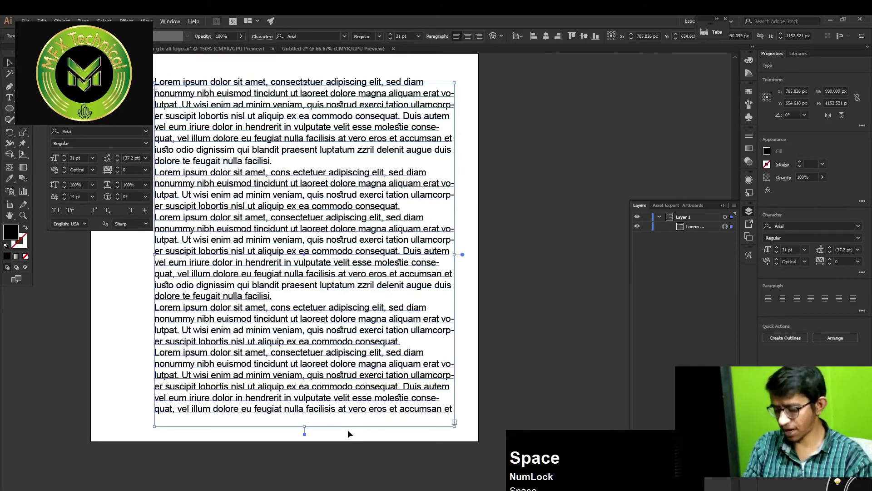
key("t")
left_click_drag(453, 407, 153, 305)
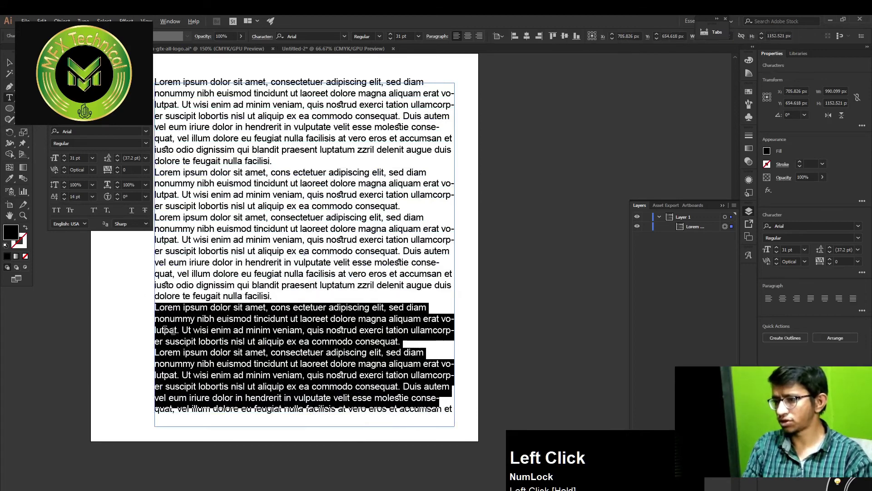
left_click(64, 194)
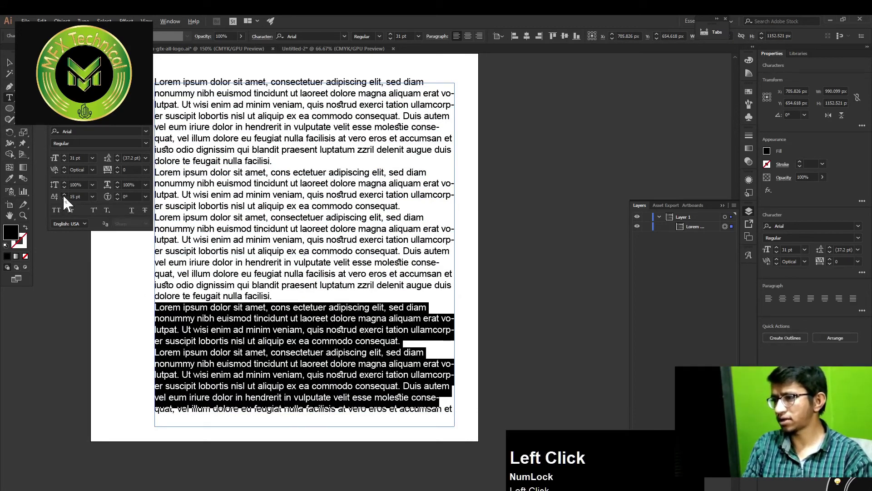
left_click(64, 197)
left_click(64, 198)
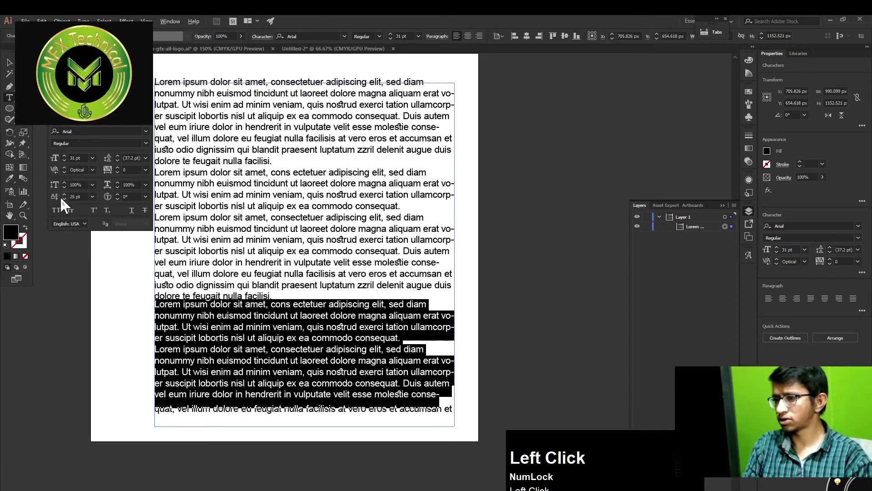
left_click(64, 199)
left_click(64, 199)
left_click(63, 199)
left_click(63, 198)
left_click(64, 199)
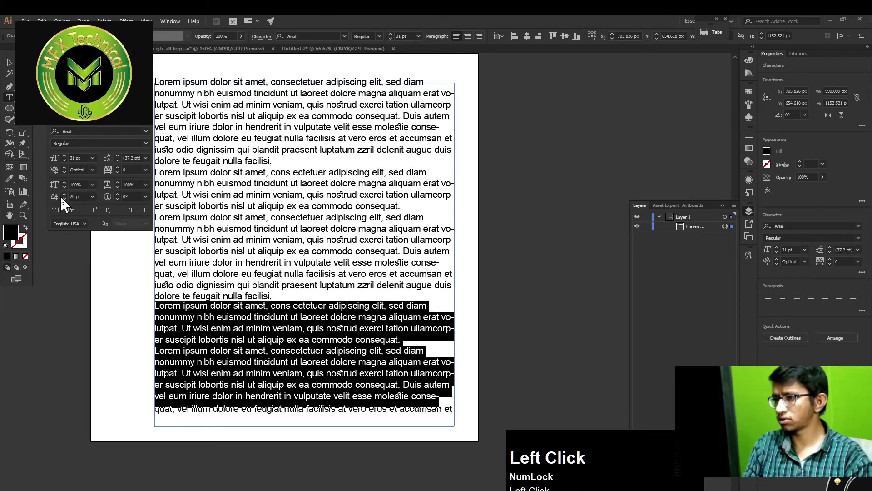
left_click(63, 195)
scroll(62, 195, "up", 14)
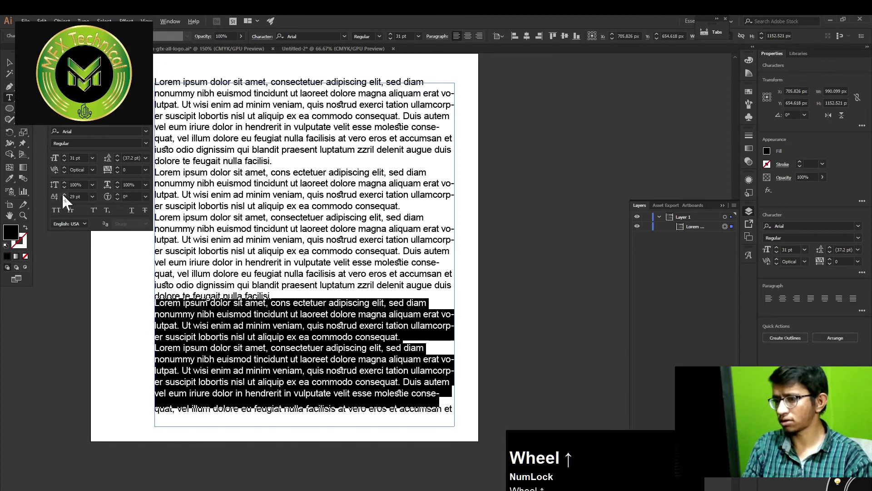
scroll(63, 196, "up", 20)
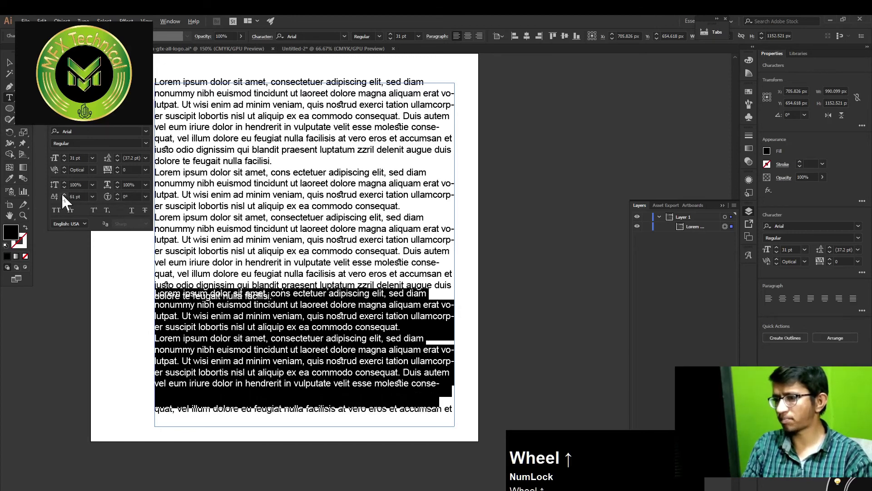
scroll(63, 196, "up", 20)
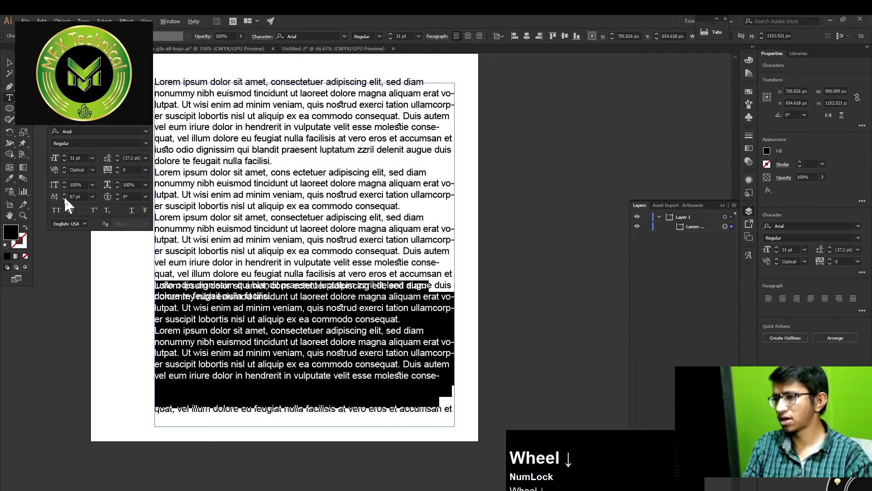
Lower the selected paragraphs' baseline shift gradually into negative values, down to -84 pt.
left_click(64, 196)
scroll(64, 195, "down", 20)
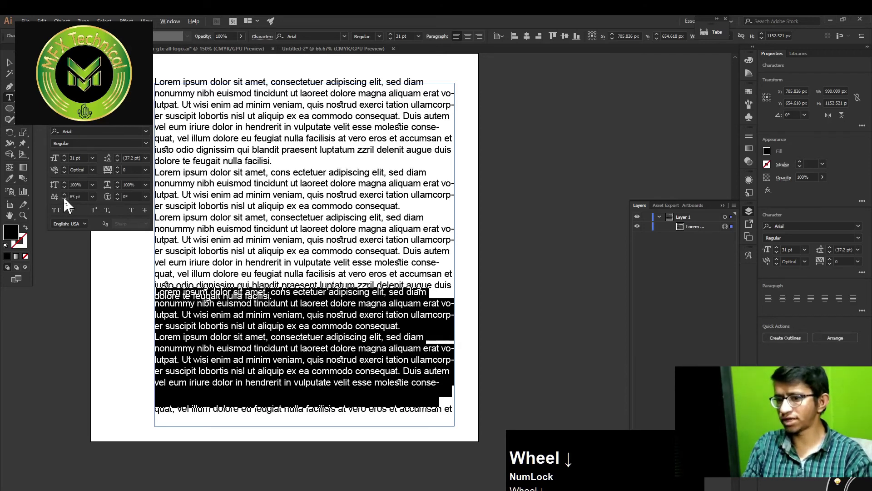
scroll(64, 196, "down", 20)
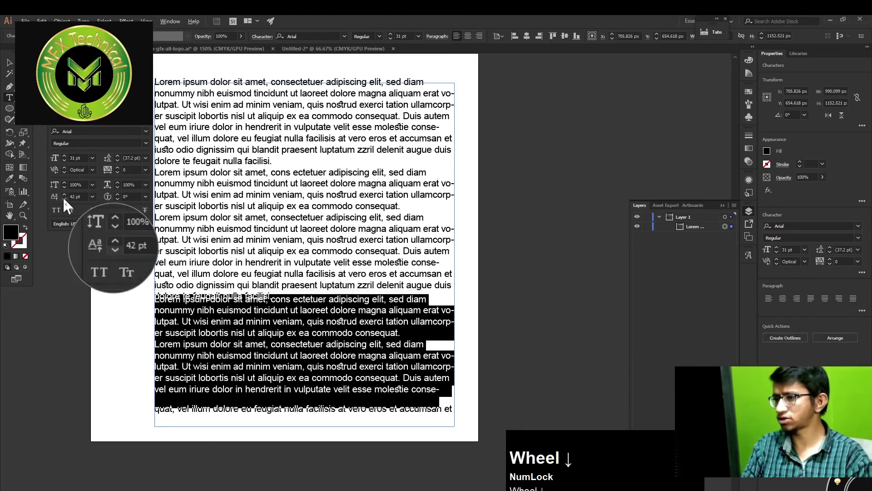
scroll(62, 196, "down", 20)
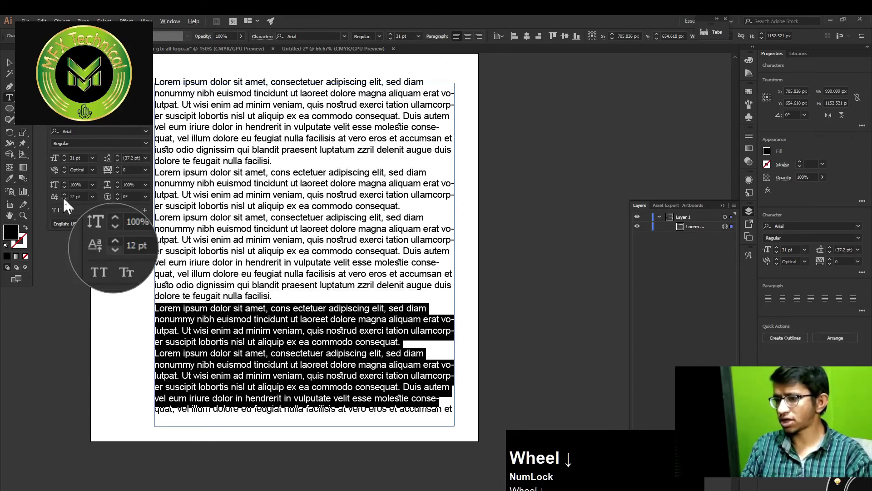
scroll(63, 196, "down", 20)
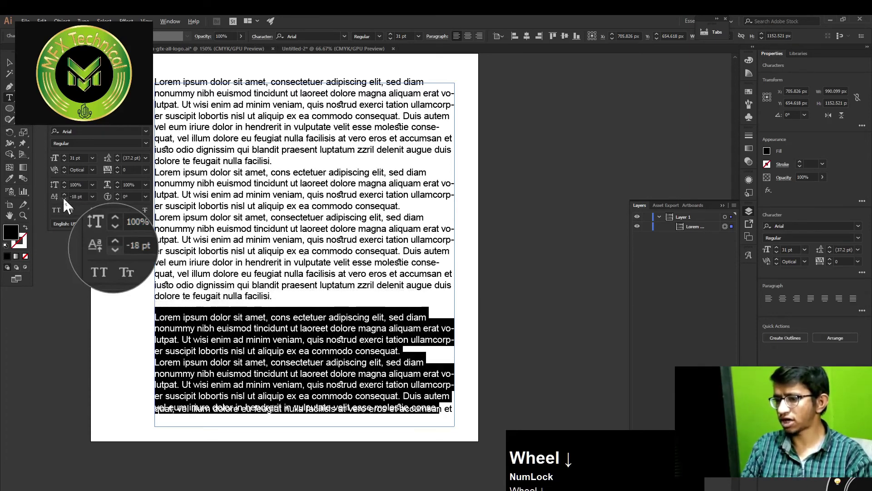
scroll(63, 196, "down", 20)
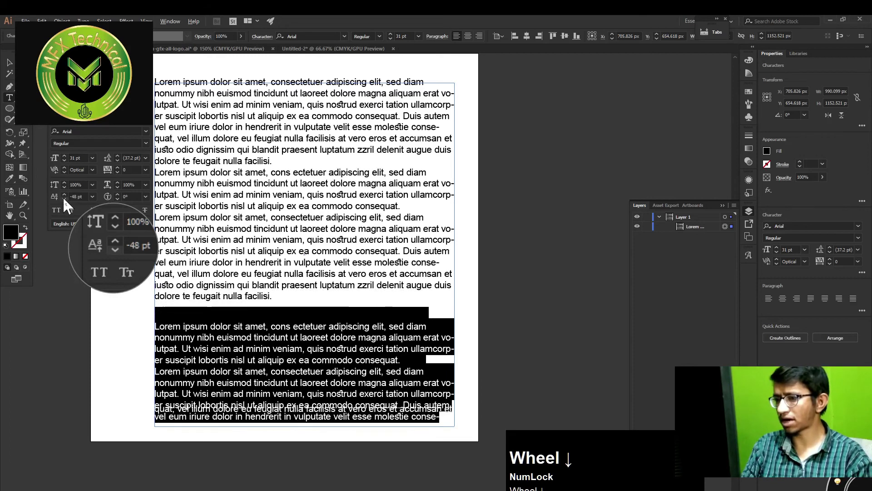
scroll(63, 196, "down", 20)
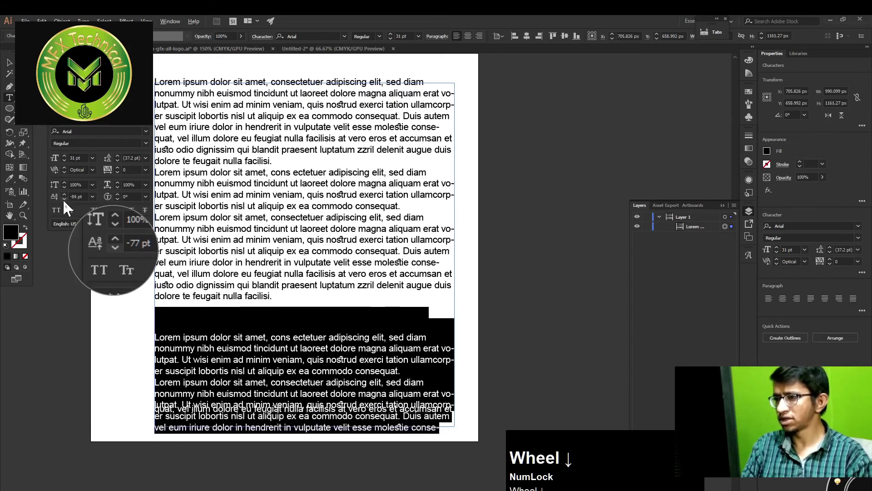
Reset the selected paragraphs' baseline shift to 0 pt.
left_click(92, 197)
left_click(105, 264)
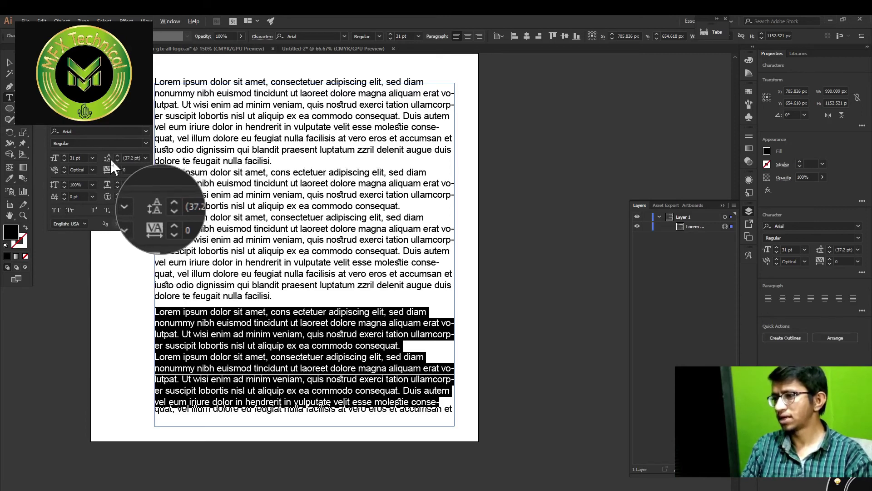
key("F12")
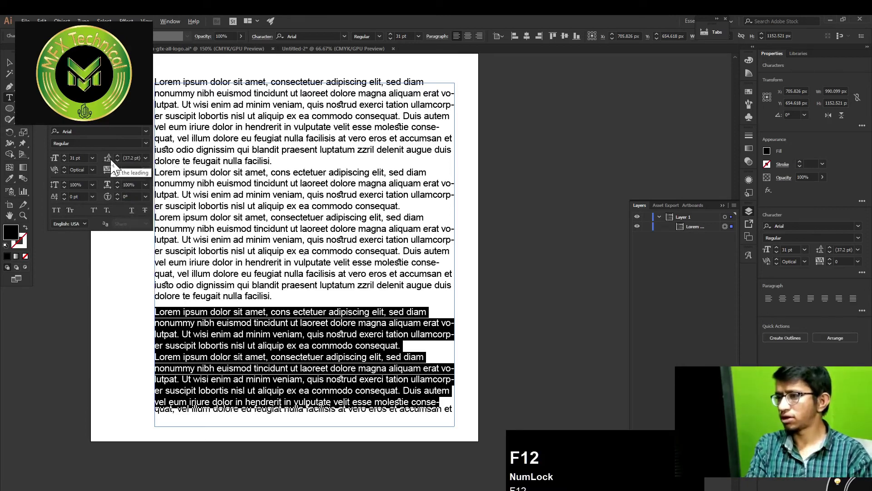
key("F12")
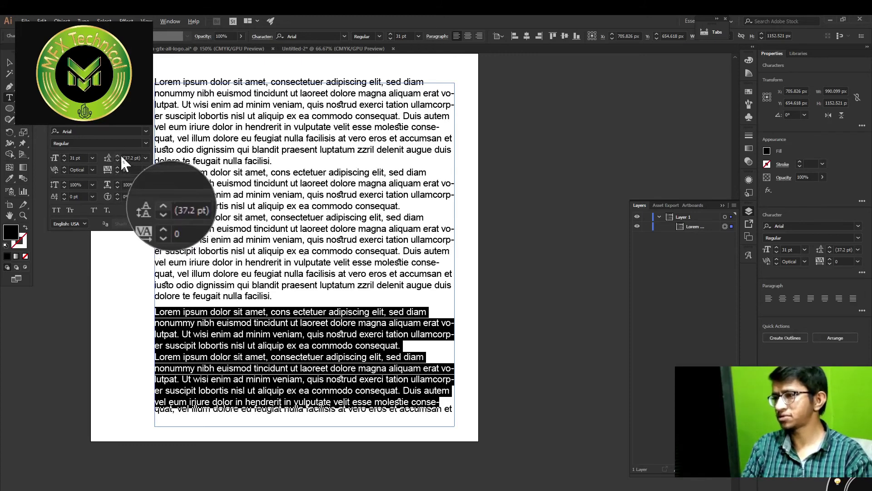
Increase the leading of the selected last two paragraphs from a low value up to 50 pt.
left_click(146, 158)
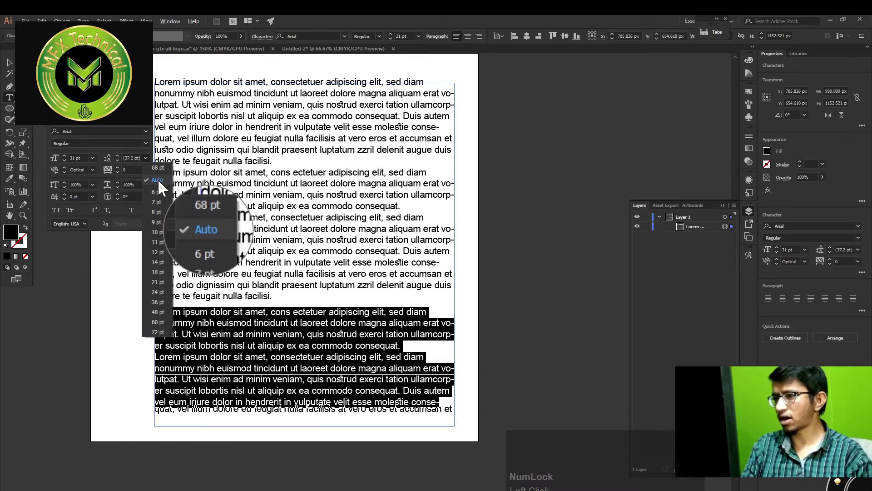
left_click(157, 180)
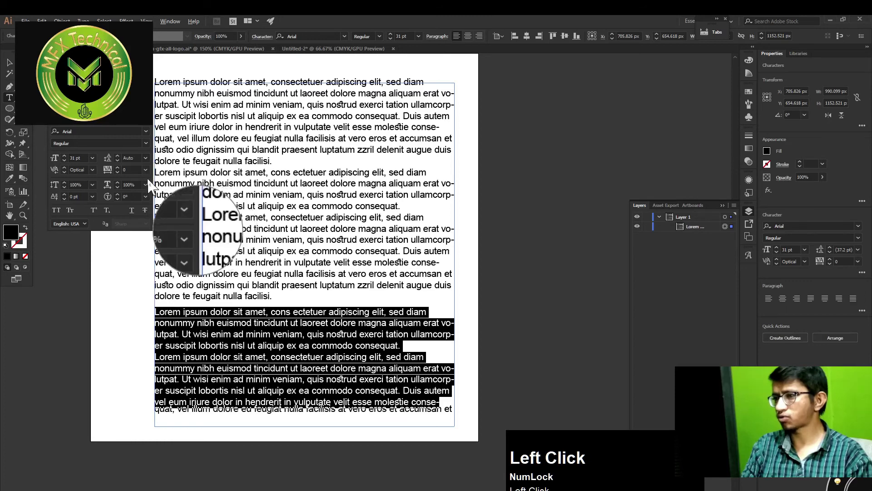
left_click(118, 159)
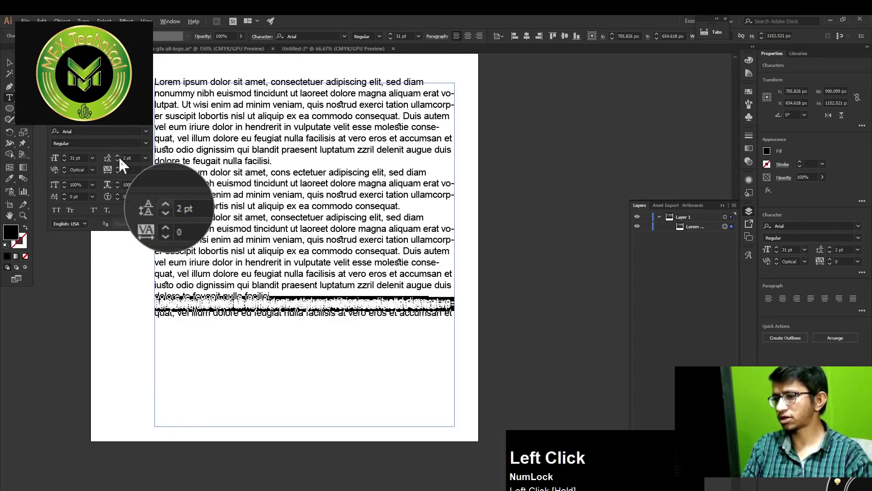
scroll(119, 156, "up", 9)
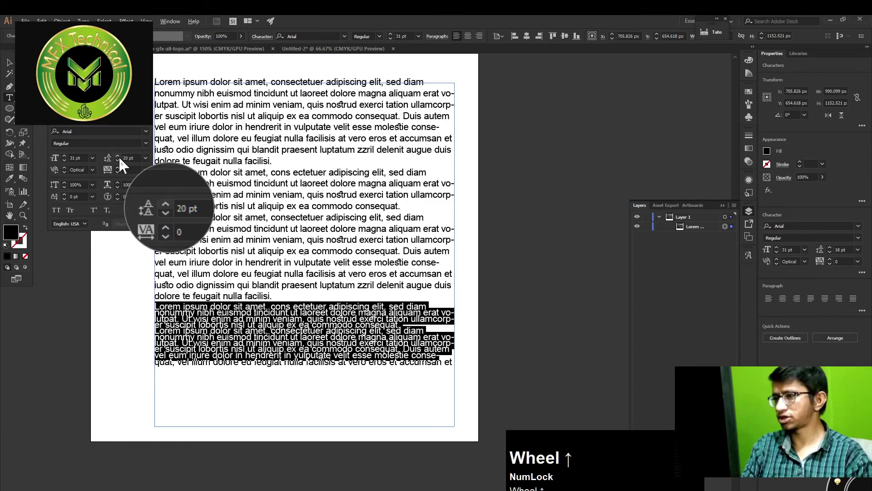
scroll(119, 157, "up", 15)
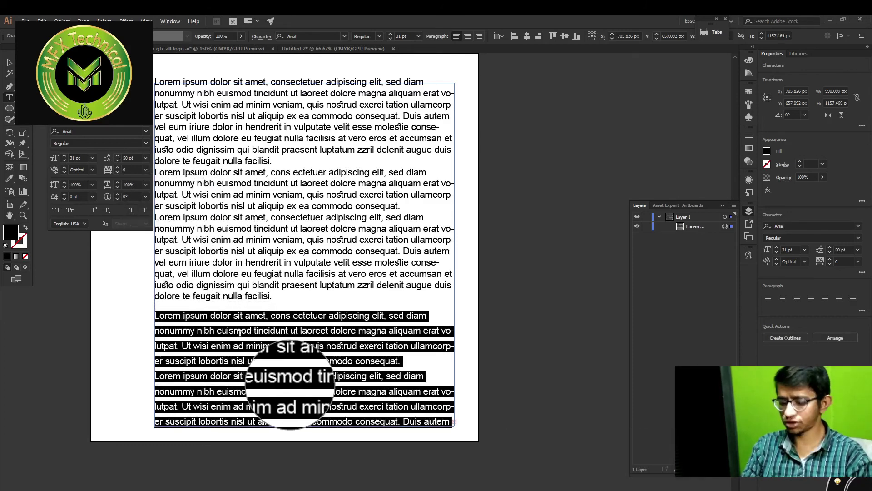
Undo the replacement of the selected paragraphs and shift the whole text frame slightly left to X 640 px.
key("F12")
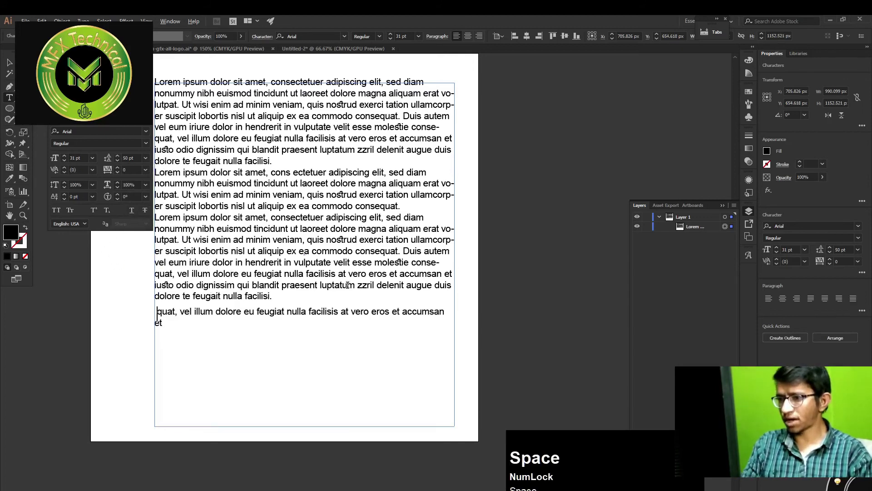
key("ctrl+z")
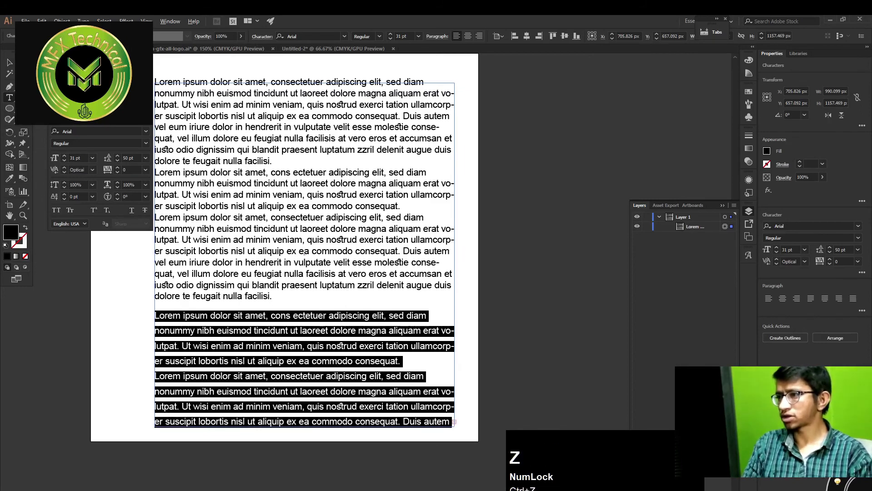
left_click(236, 119)
left_click_drag(276, 124, 256, 121)
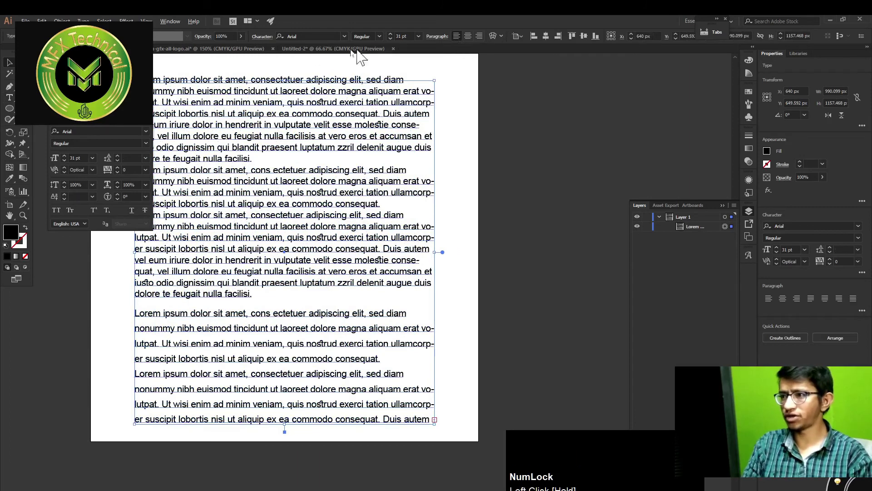
Deselect the text frame, display the Arial glyphs and place them floating in the free area beside the artboard.
left_click(170, 21)
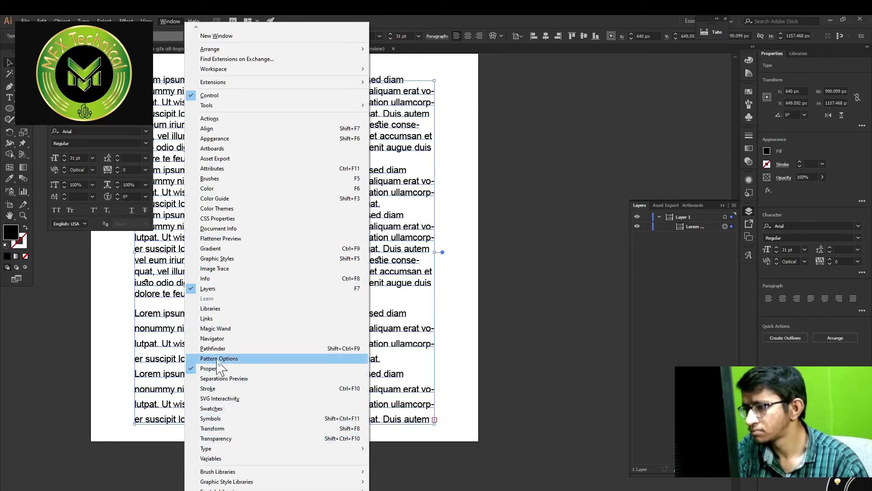
left_click(581, 197)
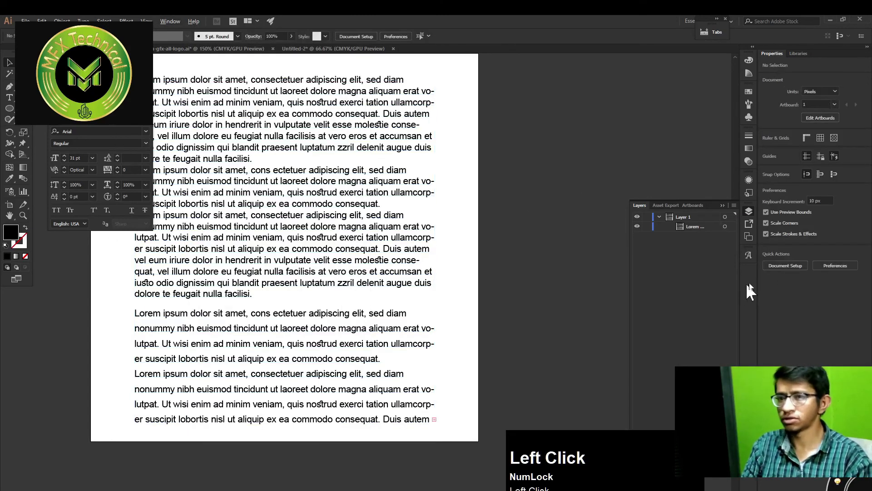
left_click(750, 253)
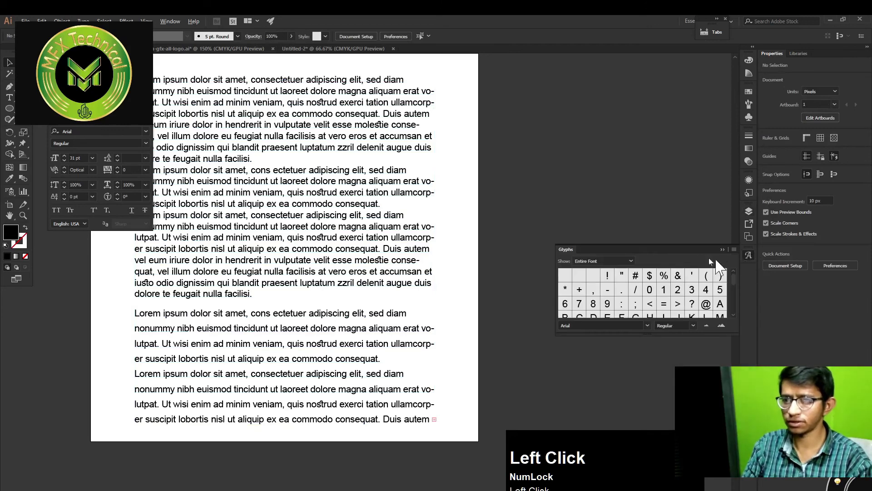
left_click_drag(711, 258, 621, 136)
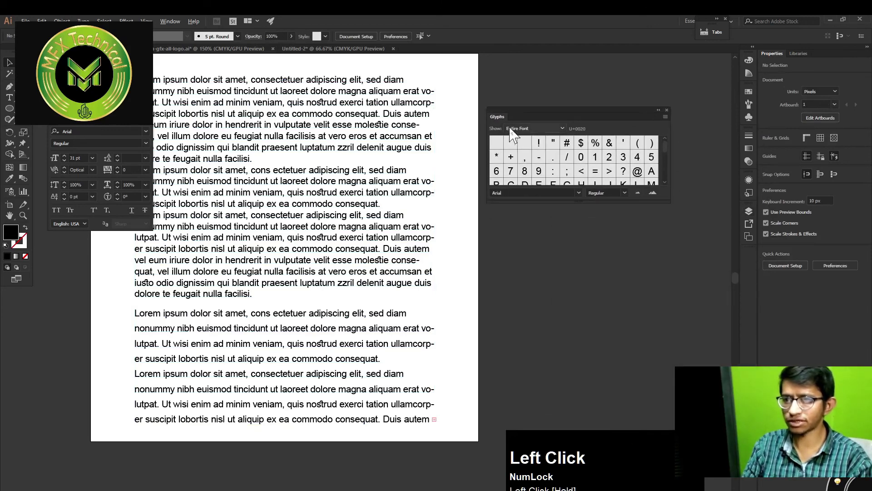
Place the text cursor in the word "ullamcorper" in the third paragraph and insert the letter "t".
left_click(524, 157)
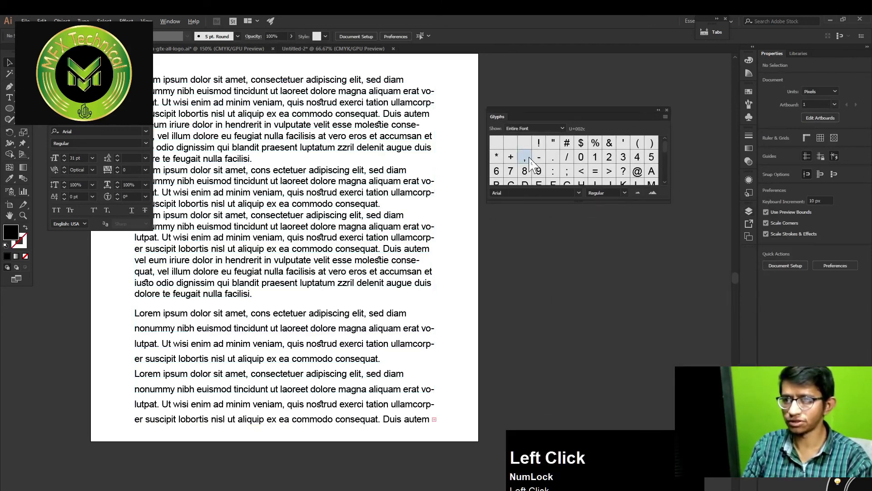
left_click(413, 244)
double_click(412, 248)
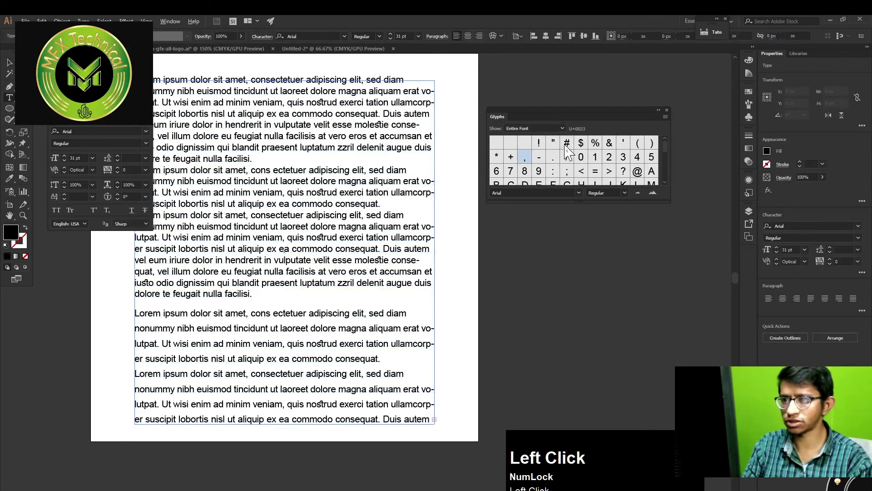
type("t")
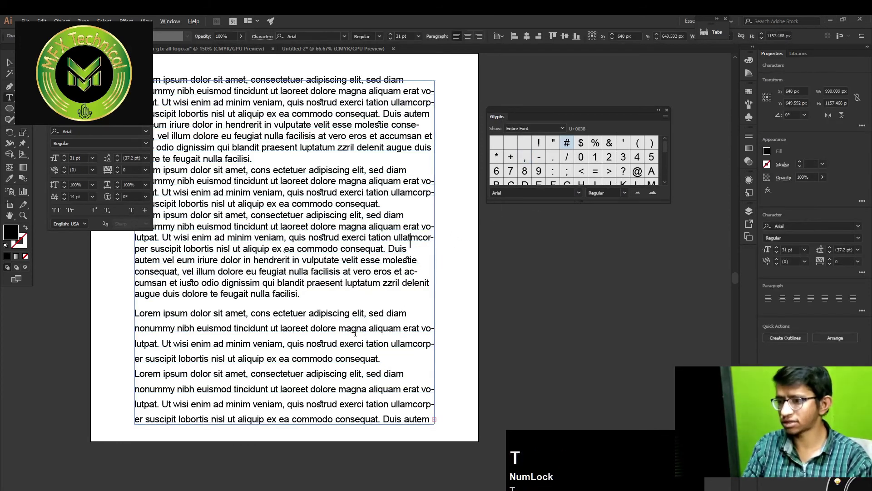
Replace "cons ectetuer adipiscing" in the fourth paragraph's first line with the $ glyph and leave text editing.
left_click_drag(352, 315, 257, 314)
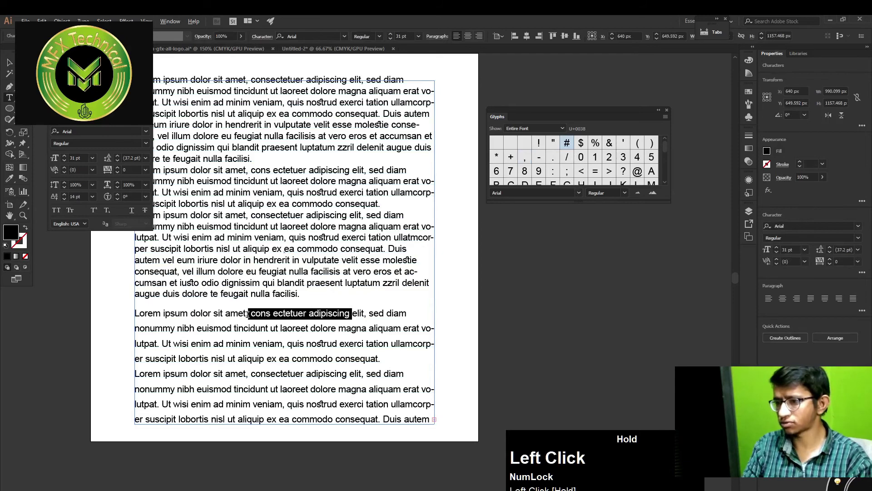
key("BackSpace")
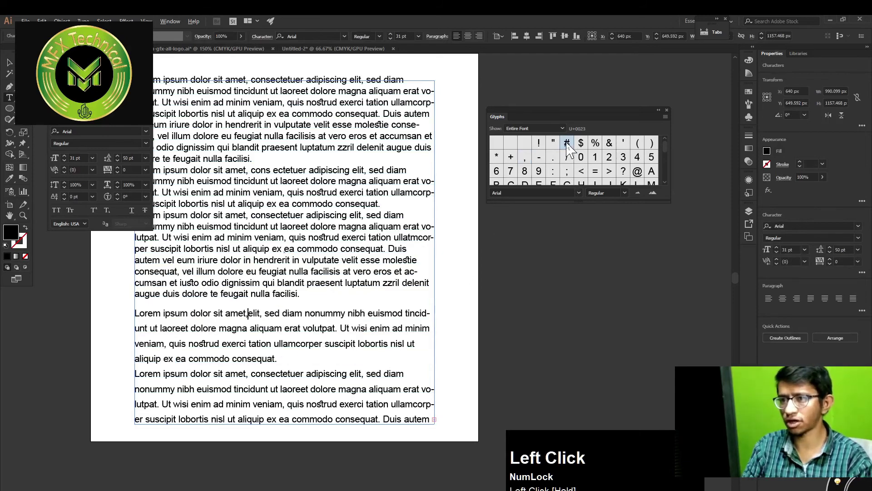
double_click(581, 143)
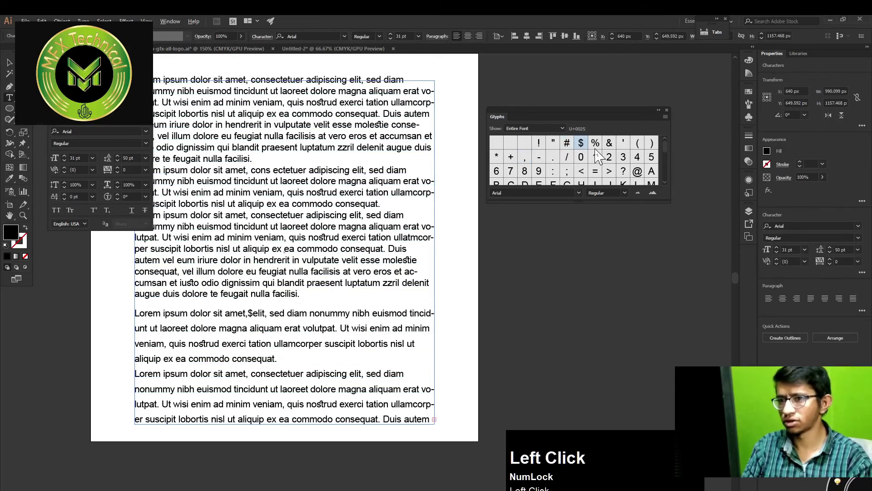
left_click(595, 204)
key("ctrl+z")
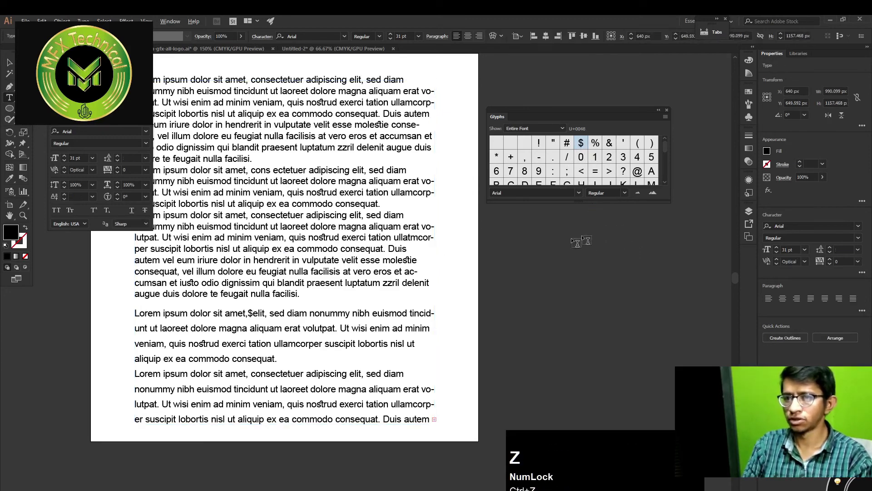
Select the text frame and detach the Transparency settings so they float below the glyphs.
left_click(9, 63)
left_click(292, 172)
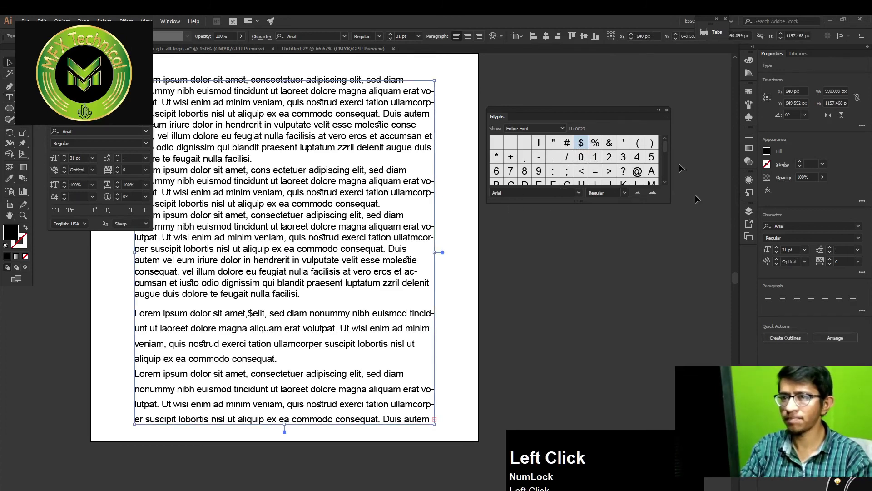
left_click(750, 237)
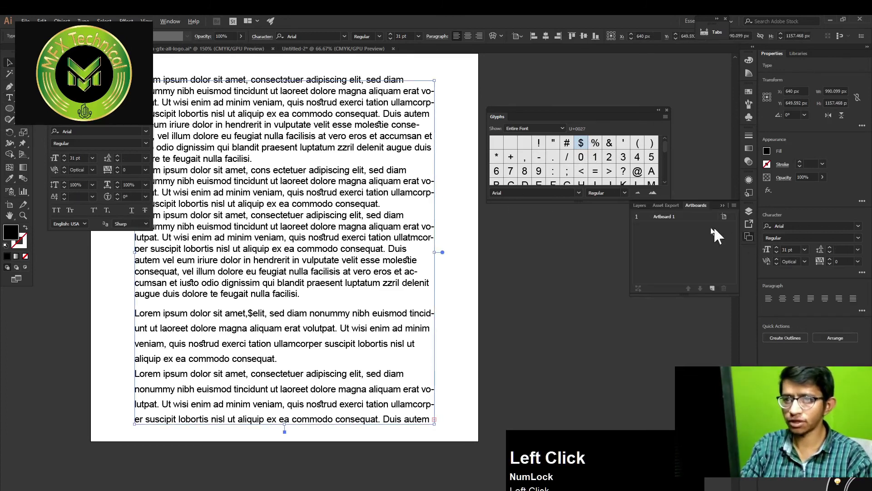
left_click(746, 223)
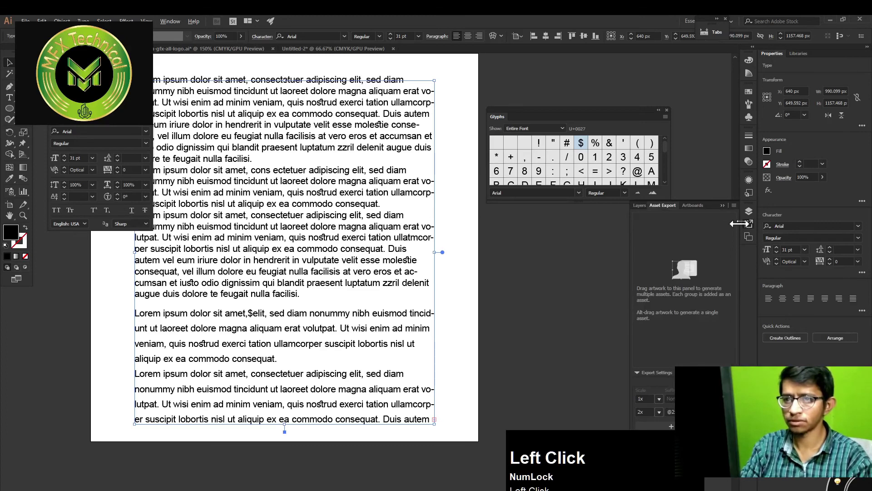
left_click(749, 205)
left_click(748, 182)
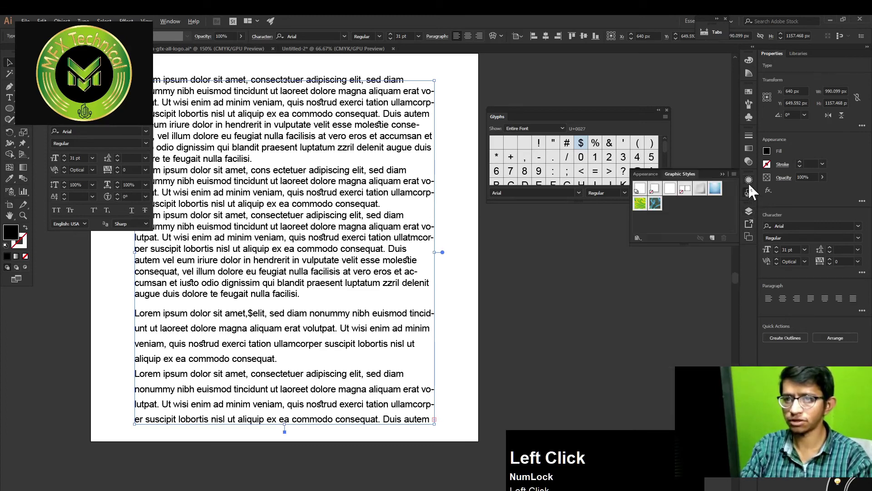
left_click(749, 160)
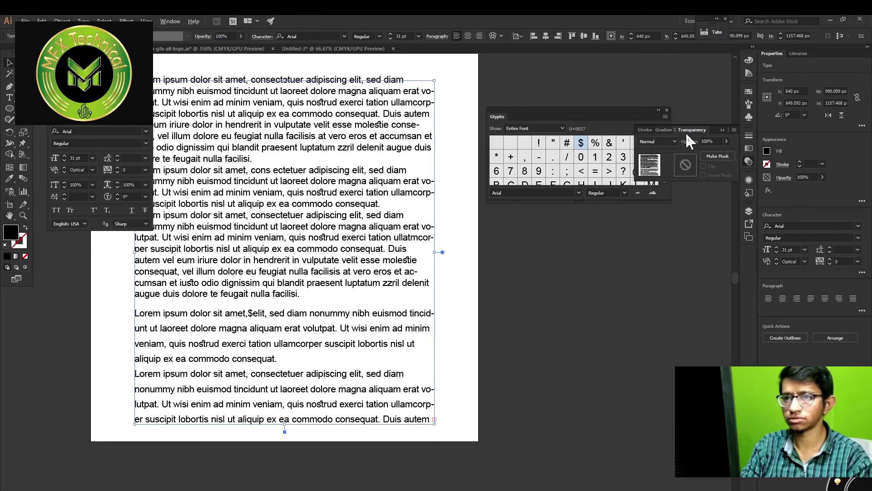
left_click_drag(686, 132, 634, 241)
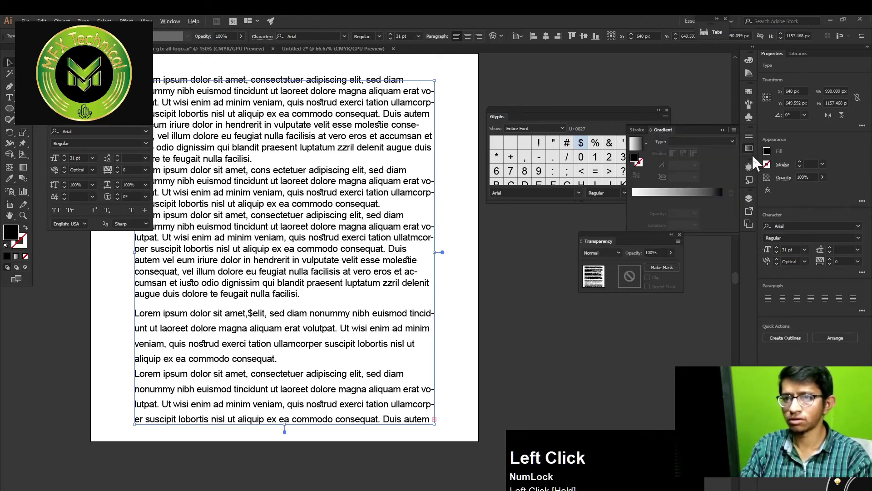
left_click(721, 130)
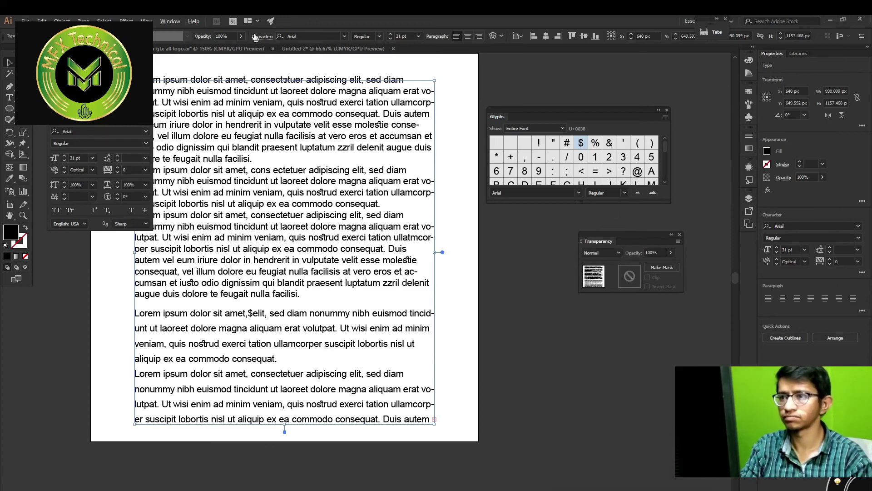
Display the OpenType settings and place them in the free area beside the lower part of the artboard.
left_click(167, 21)
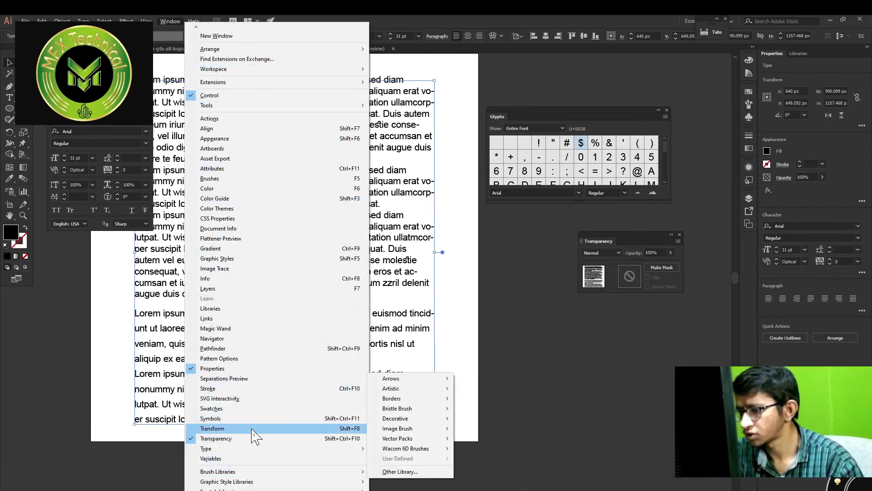
mouse_move(300, 449)
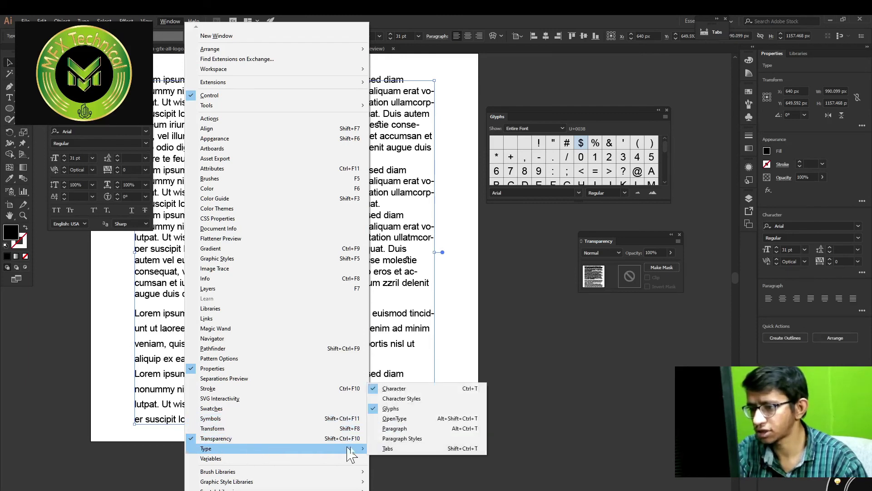
left_click(405, 419)
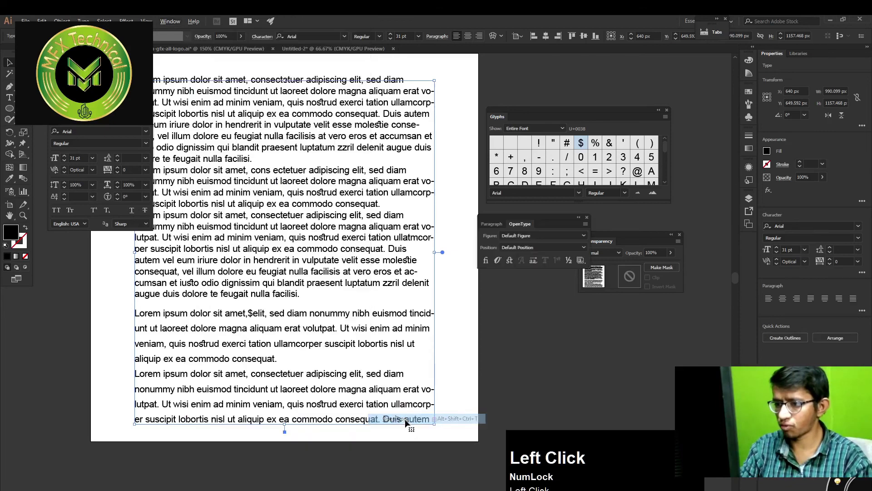
left_click(526, 213)
left_click_drag(527, 218, 576, 360)
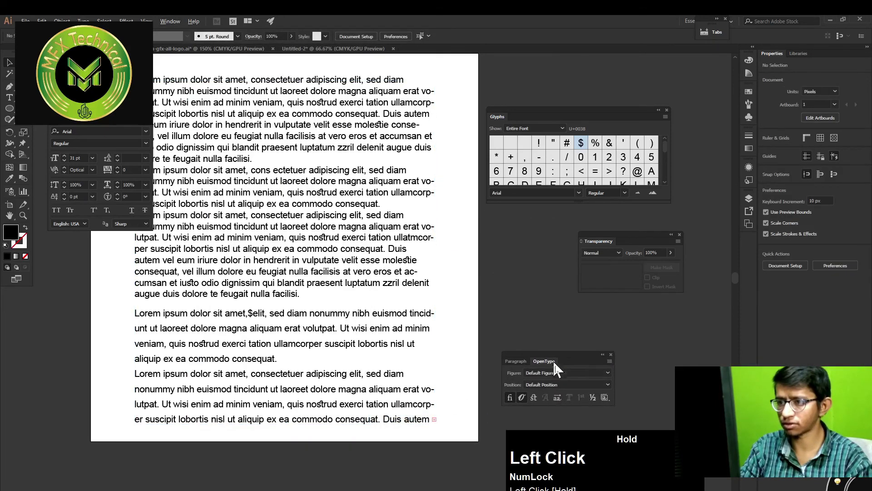
Display the Paragraph settings and separate them from the OpenType settings, floating beside the artboard.
left_click(168, 21)
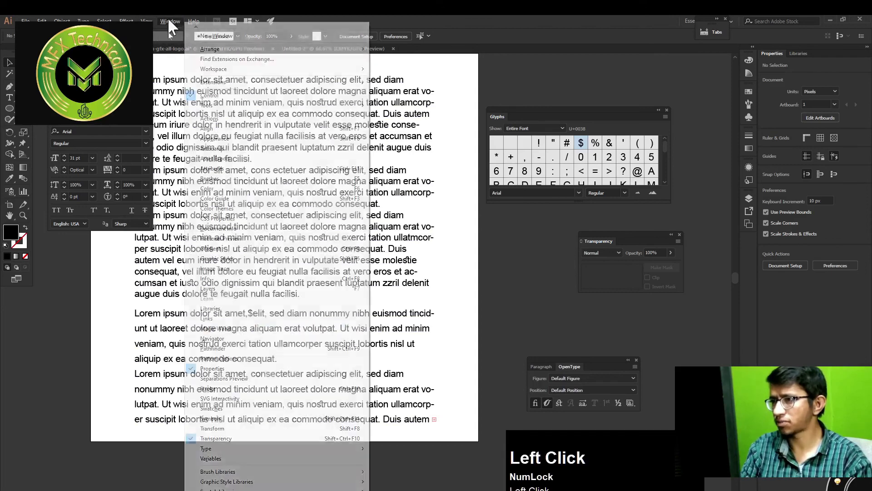
mouse_move(219, 448)
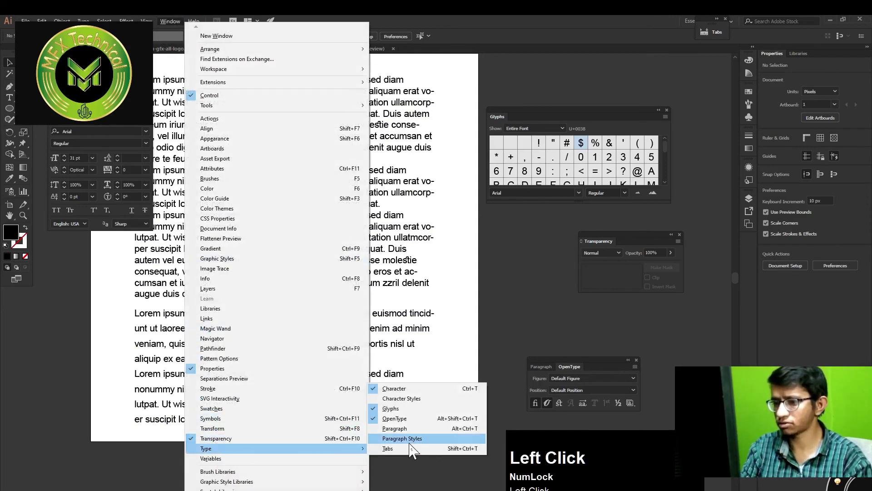
left_click(416, 429)
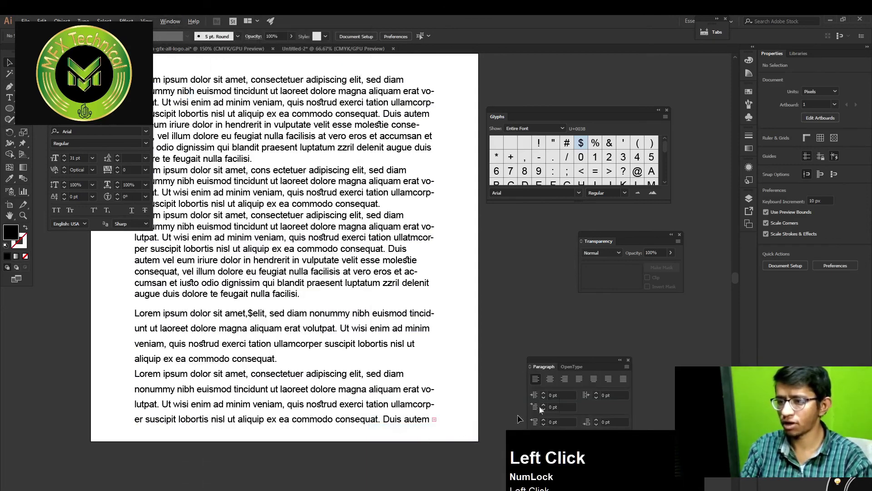
left_click_drag(582, 367, 134, 144)
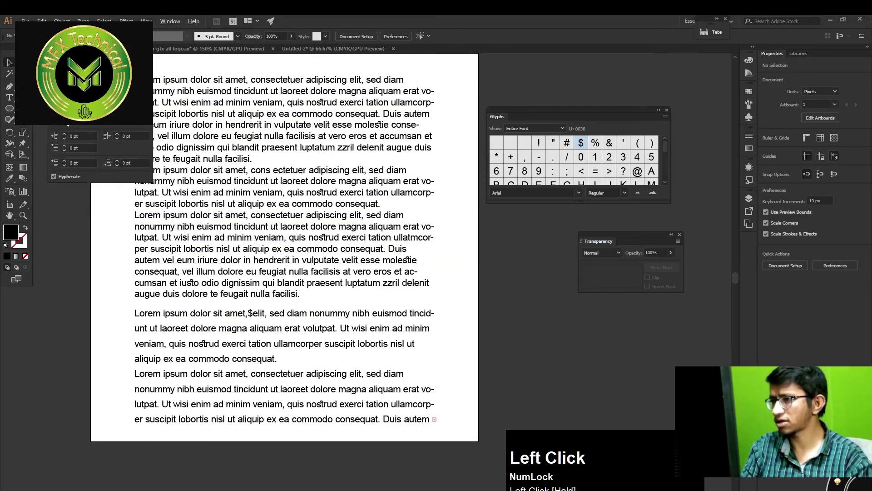
left_click_drag(93, 108, 521, 279)
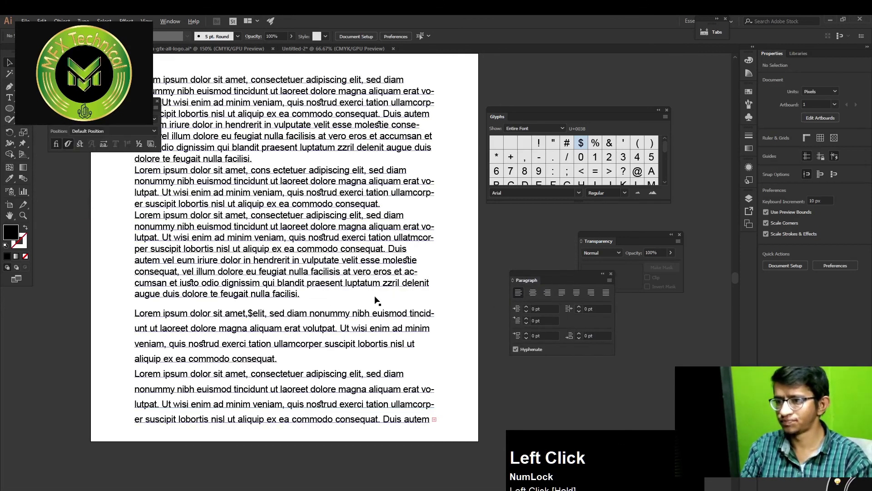
Select the text frame and apply left, center and right alignment in turn to all its paragraphs.
left_click(378, 301)
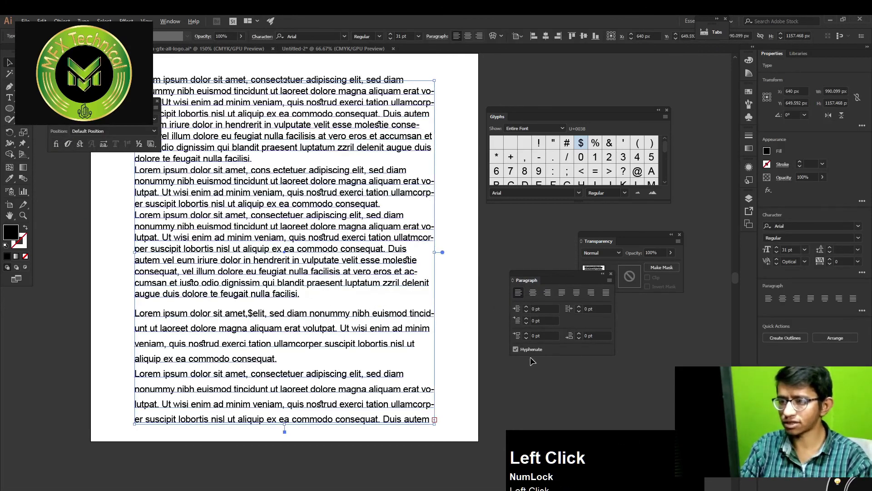
key("F12")
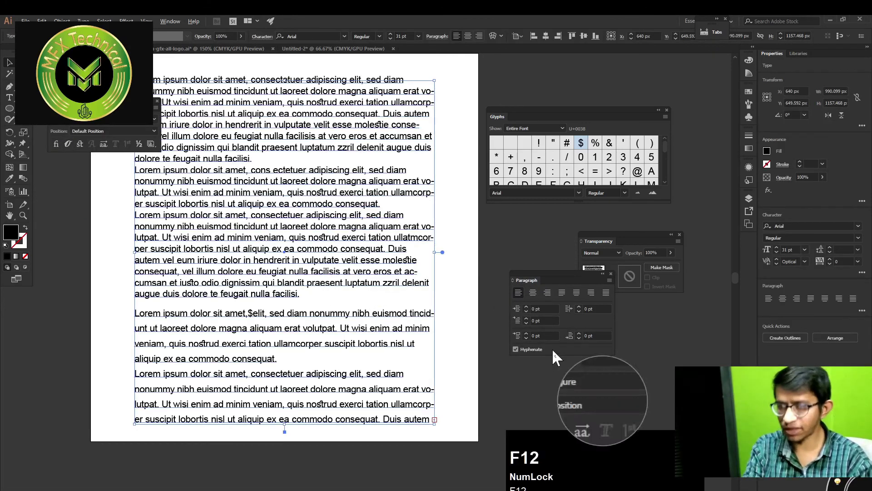
left_click(520, 297)
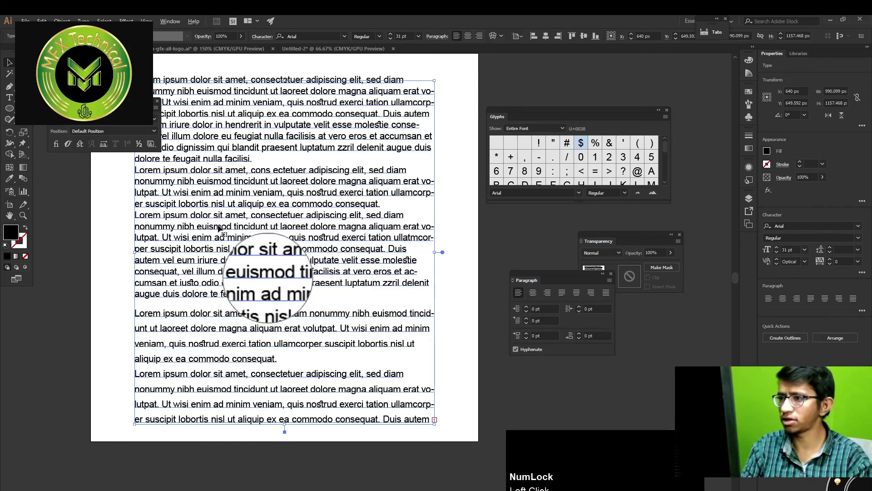
key("F12")
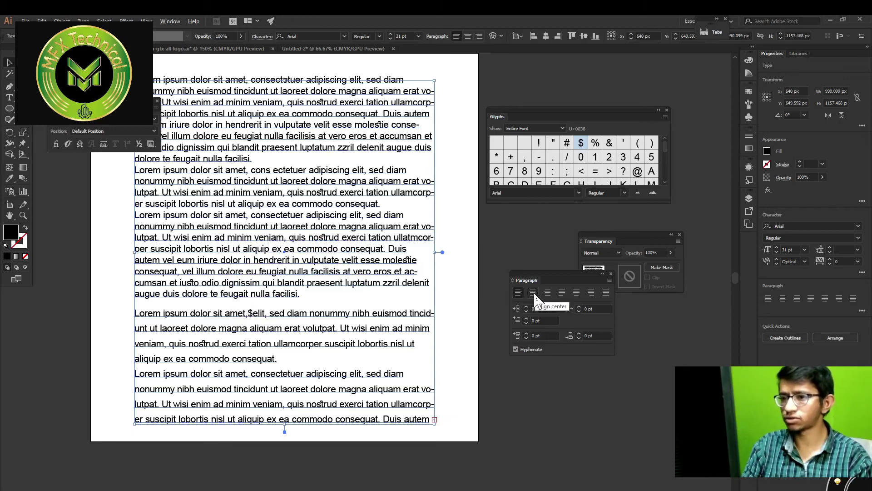
key("F12")
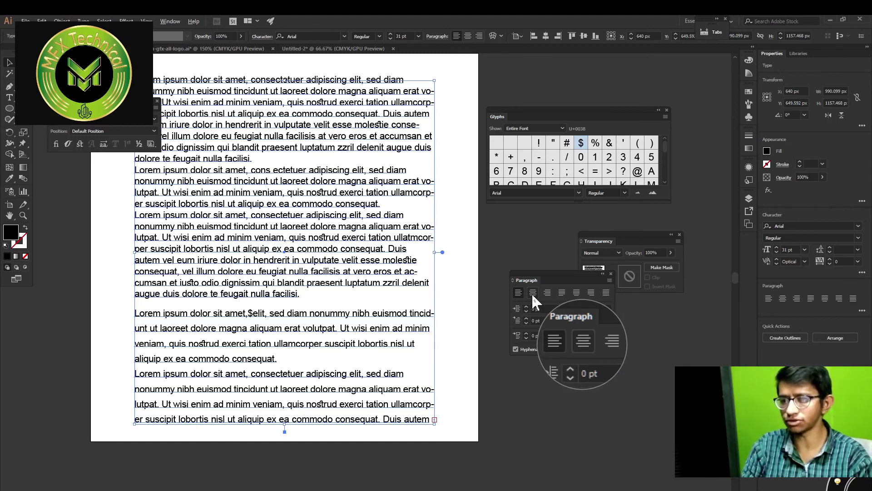
left_click(533, 293)
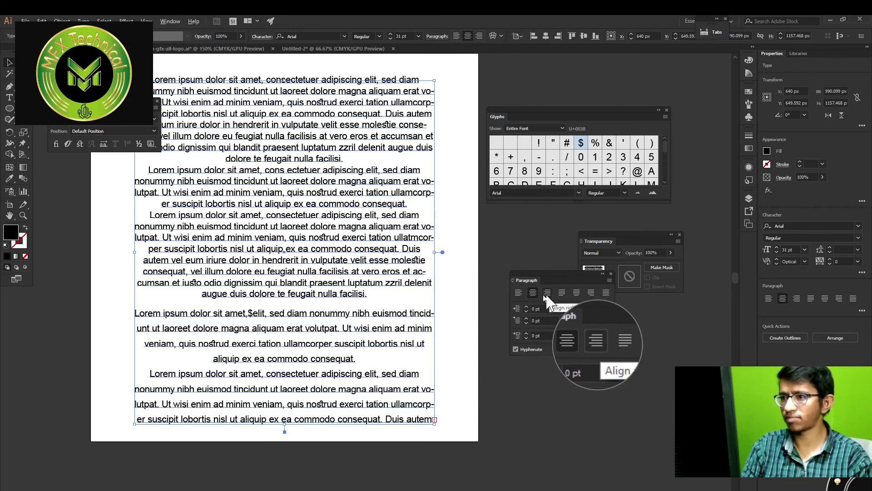
key("F12")
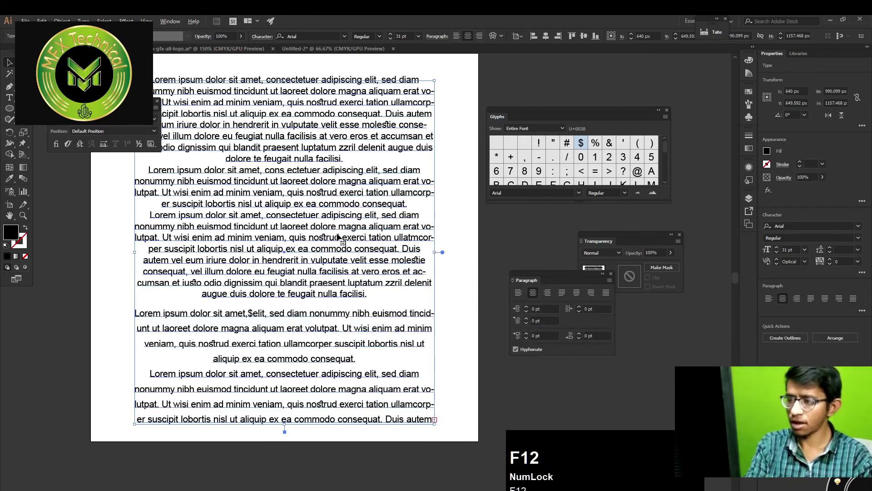
left_click(548, 291)
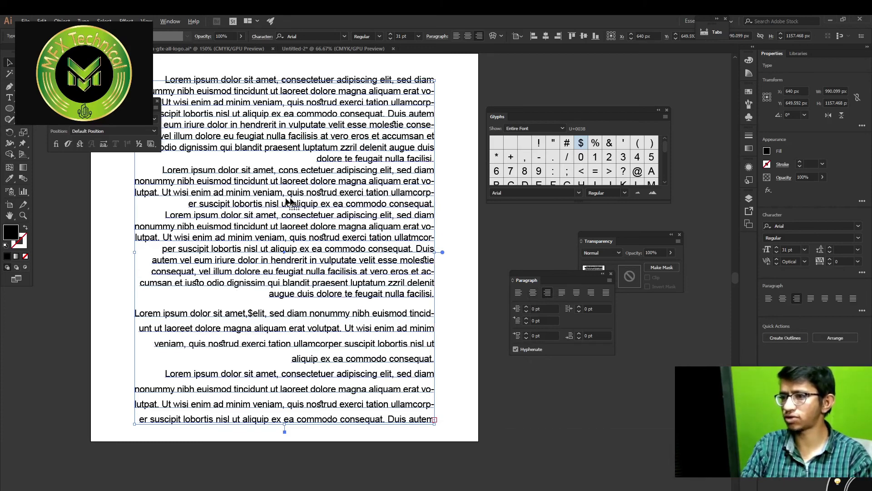
Justify all paragraphs with the last line aligned left, centered and right in turn, ending with all lines justified.
left_click(562, 293)
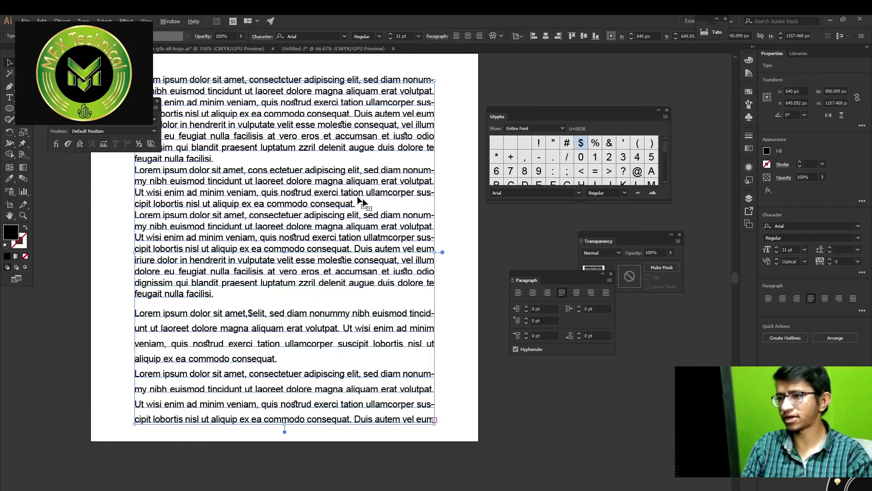
left_click(576, 293)
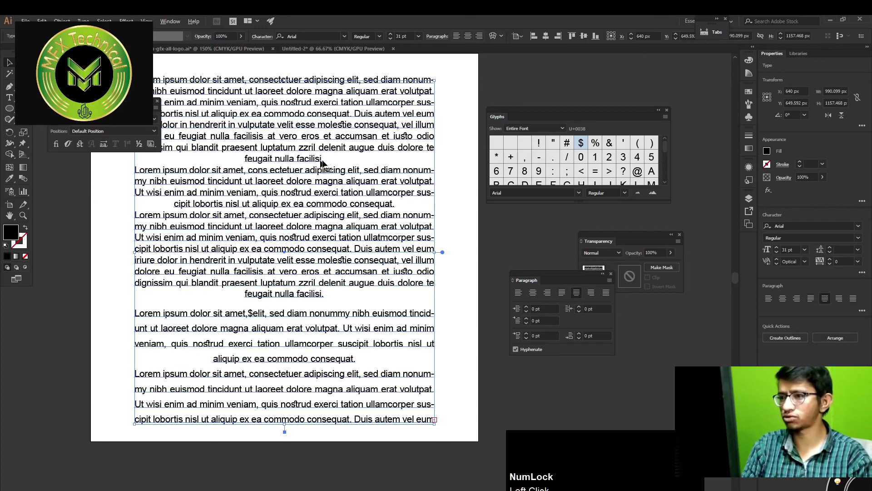
left_click(592, 292)
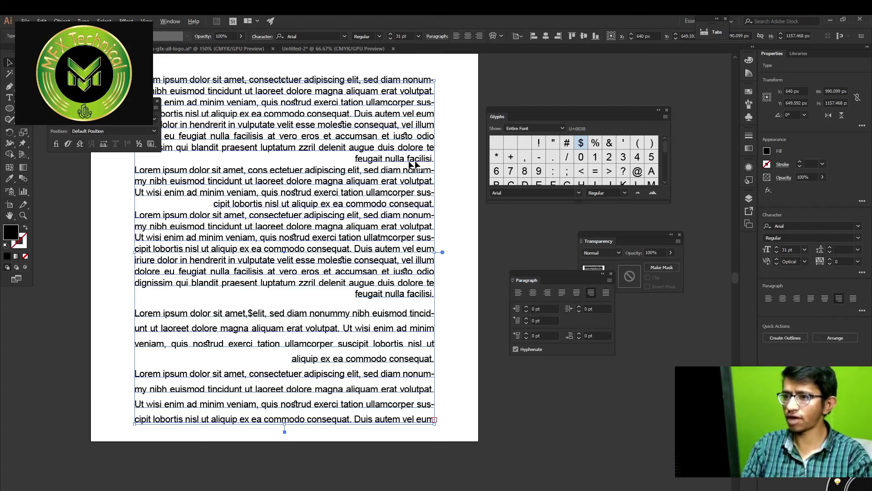
left_click(606, 293)
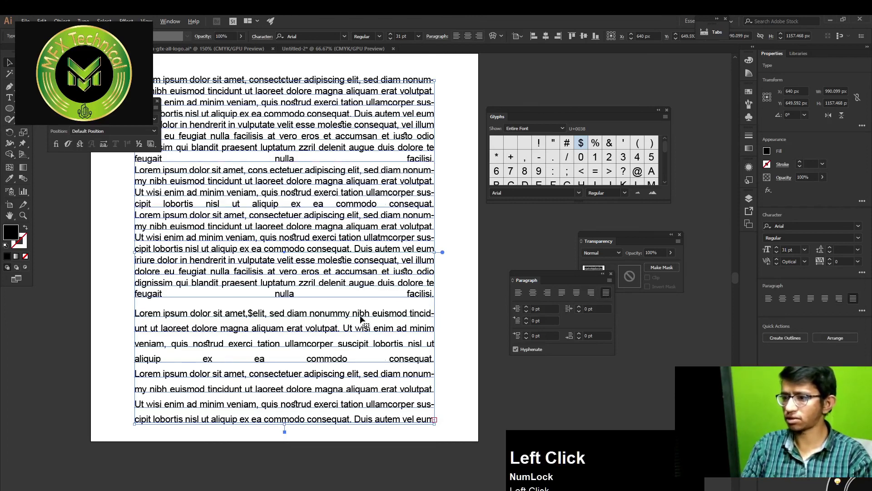
Align all paragraphs in the text frame left and increase their left indent to 72 pt.
key("F12")
left_click(527, 308)
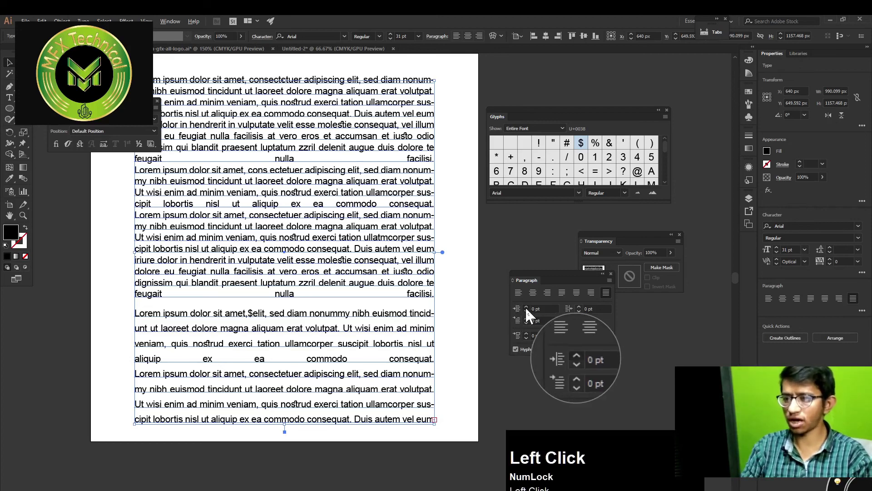
left_click(518, 293)
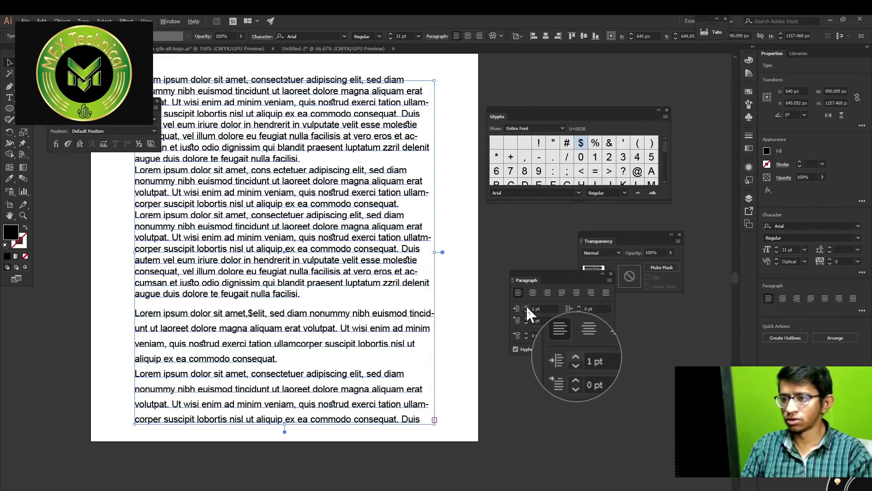
left_click(526, 308)
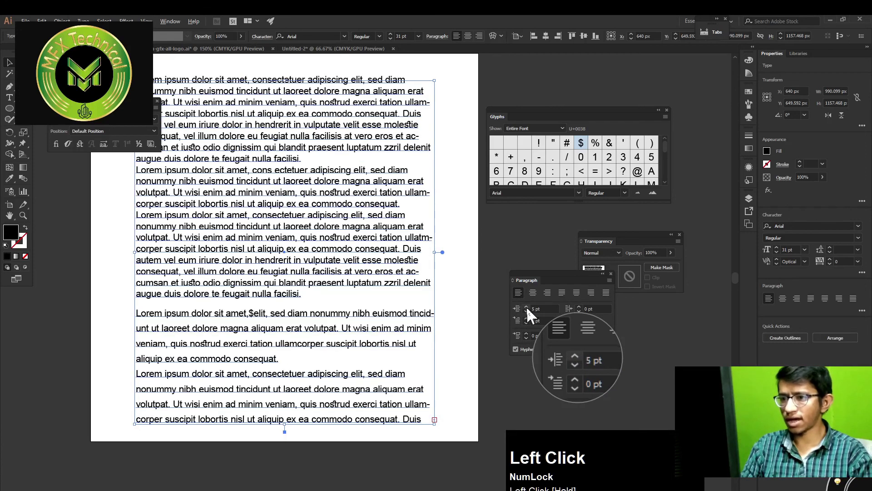
left_click(525, 308)
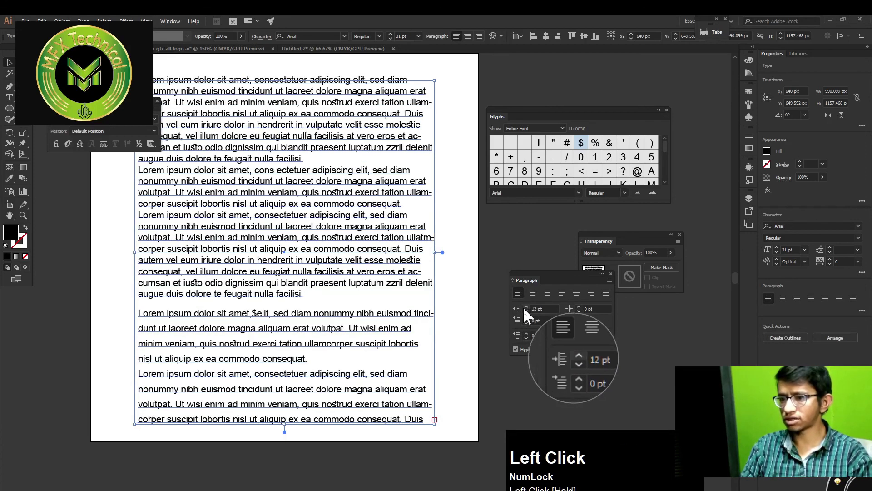
scroll(525, 309, "up", 17)
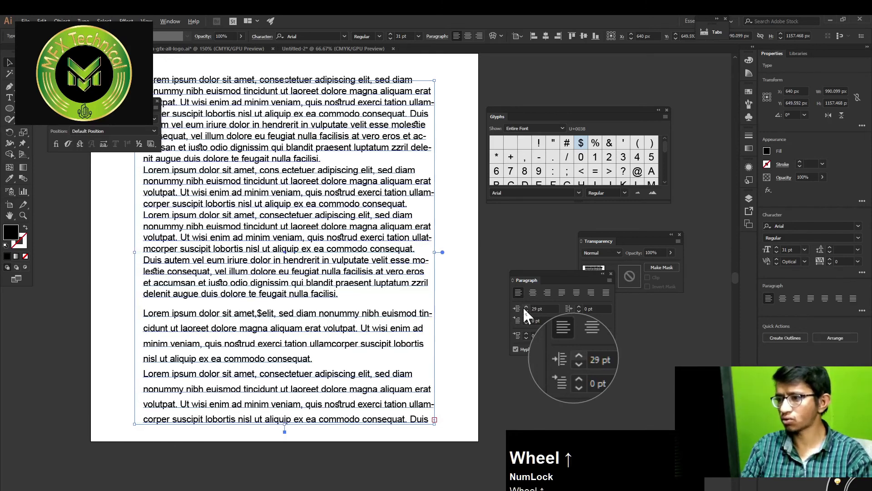
scroll(524, 309, "up", 19)
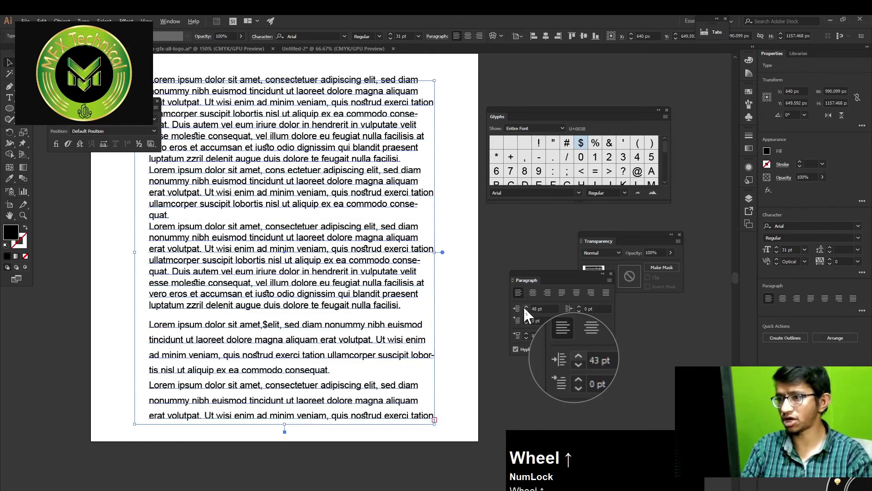
scroll(525, 308, "up", 11)
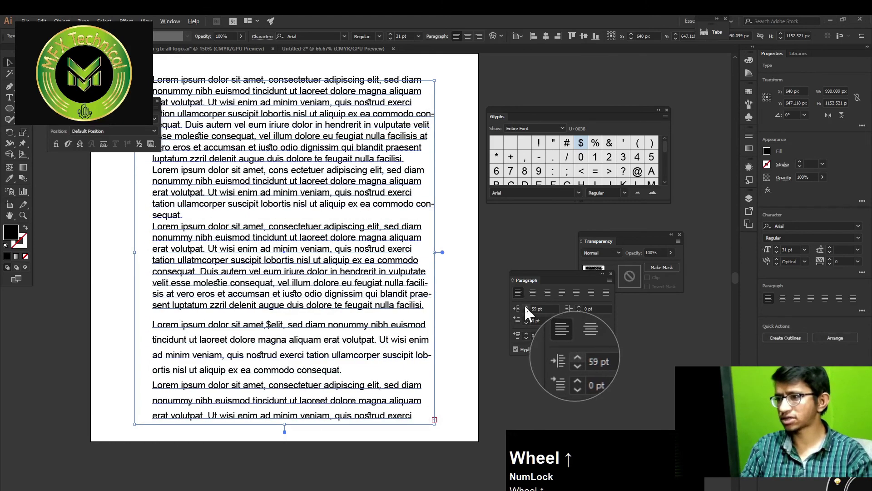
scroll(526, 307, "up", 13)
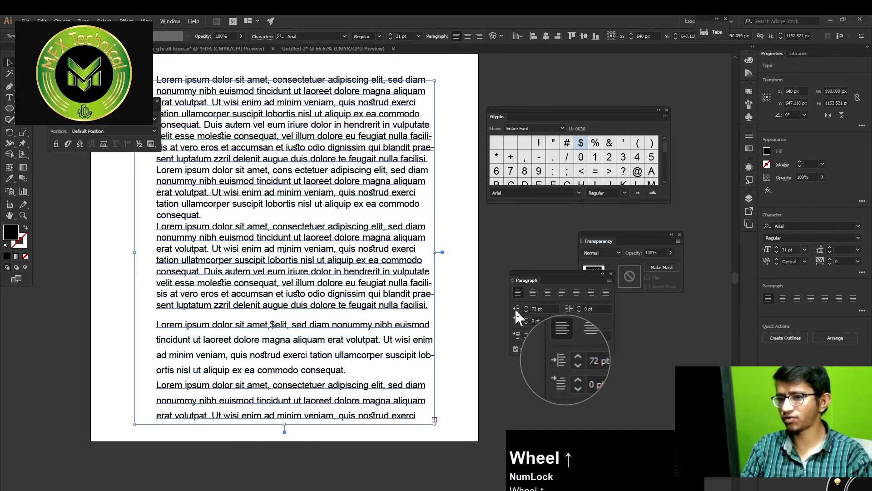
Reset the left indent of all paragraphs to 0 pt.
left_click(519, 314)
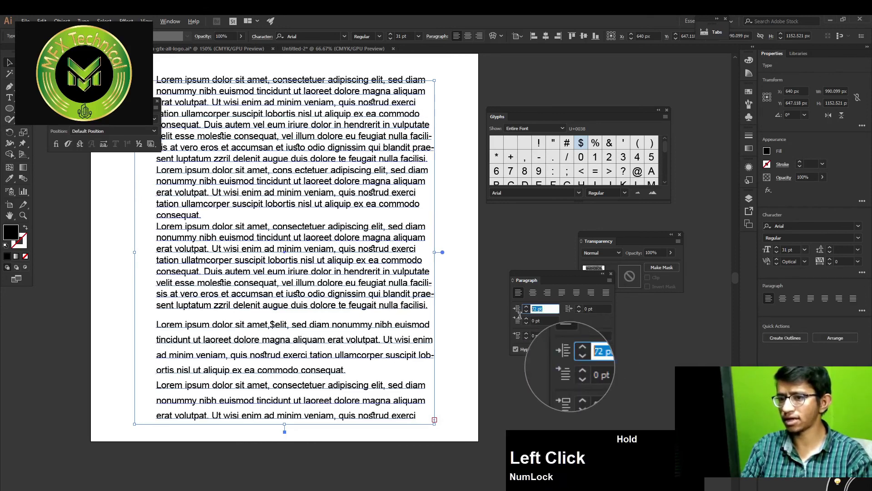
type("0")
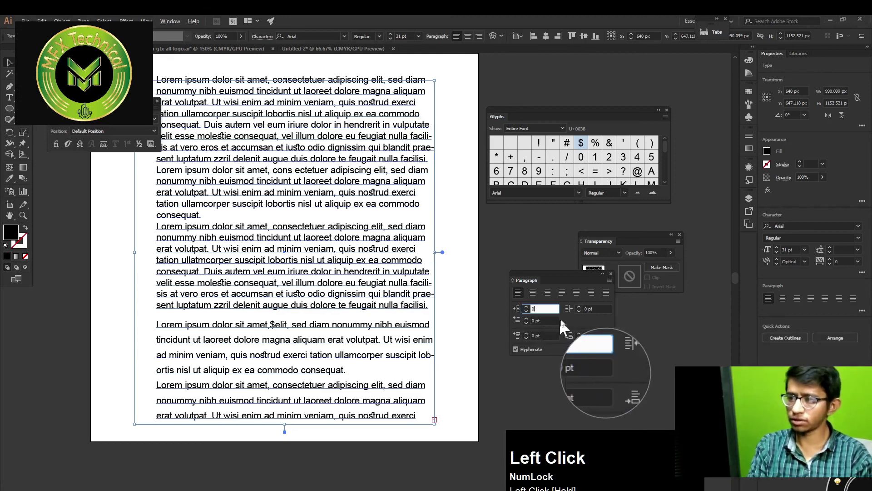
key("Return")
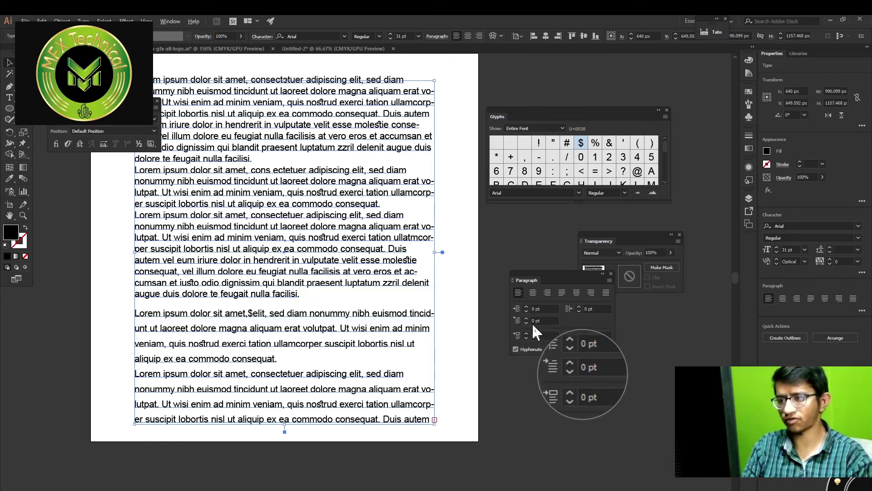
Increase the first-line indent of all paragraphs to 108 pt, and return it to 0 pt.
left_click(526, 321)
left_click(526, 320)
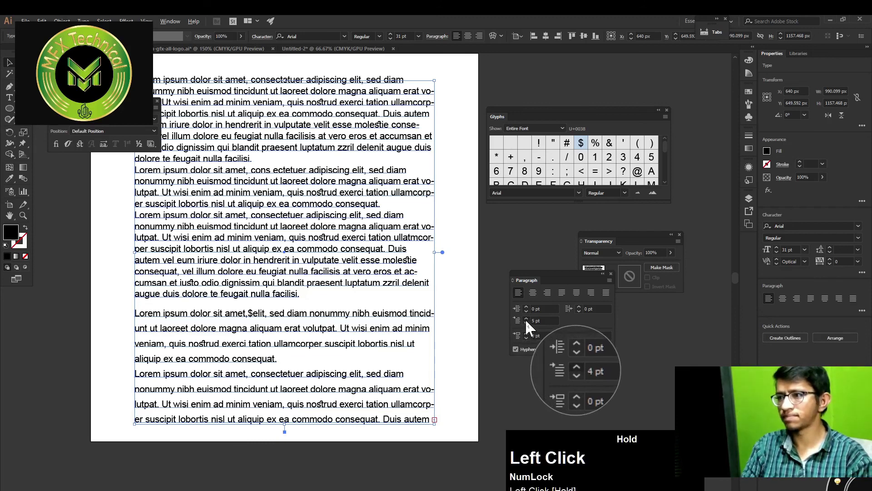
left_click_drag(525, 319, 525, 319)
scroll(525, 319, "up", 10)
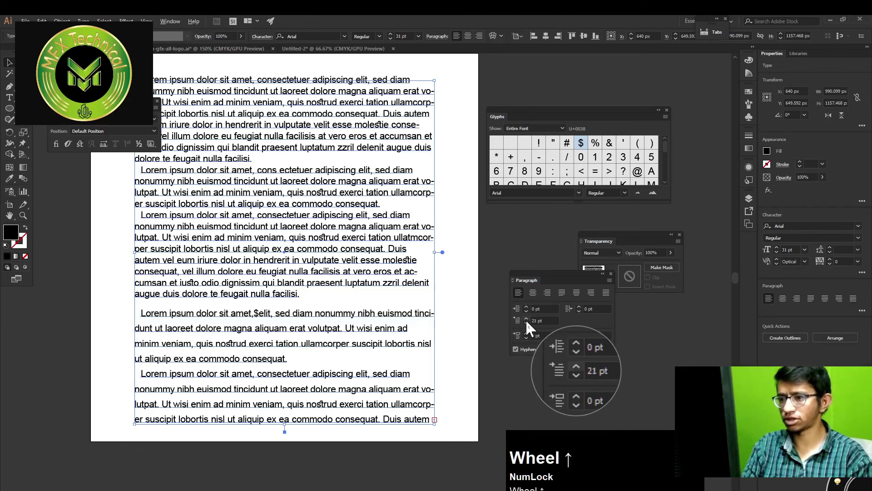
scroll(526, 320, "up", 17)
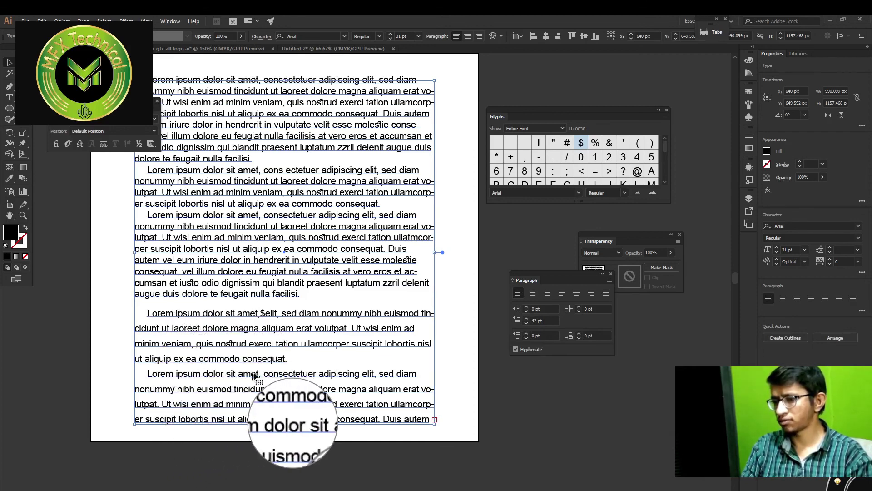
left_click(526, 318)
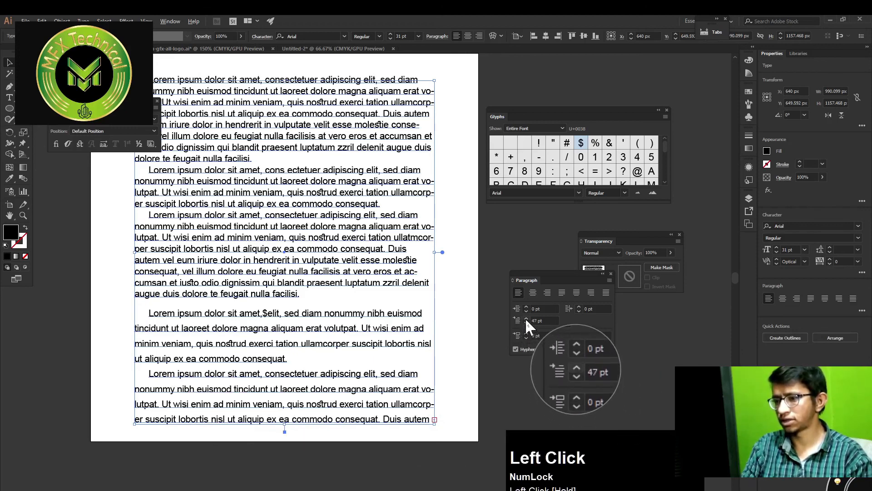
scroll(525, 319, "up", 5)
scroll(525, 317, "up", 4)
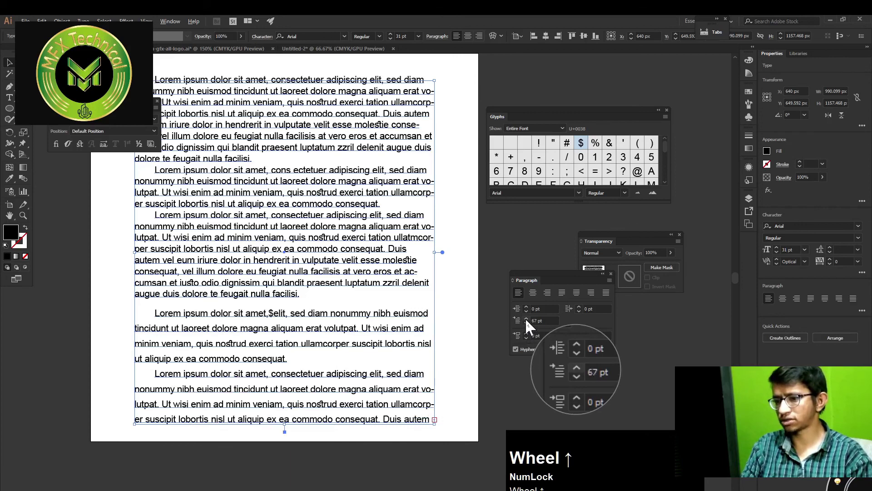
scroll(526, 318, "up", 5)
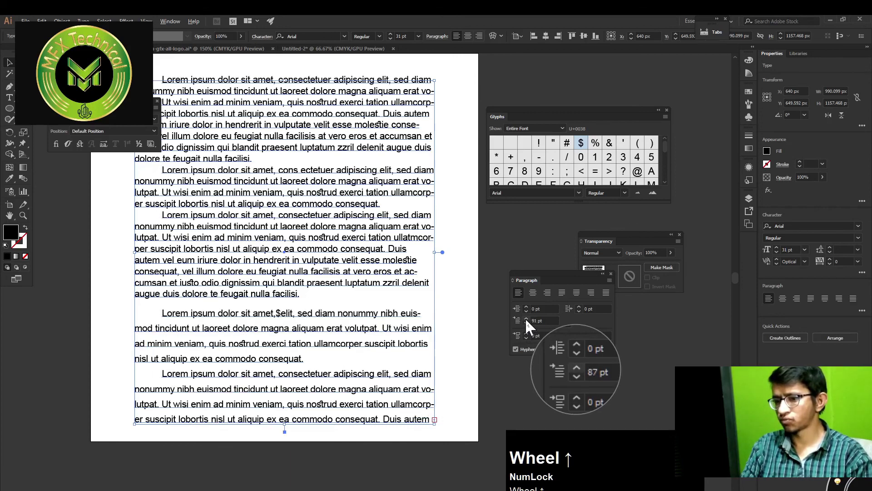
scroll(525, 317, "up", 2)
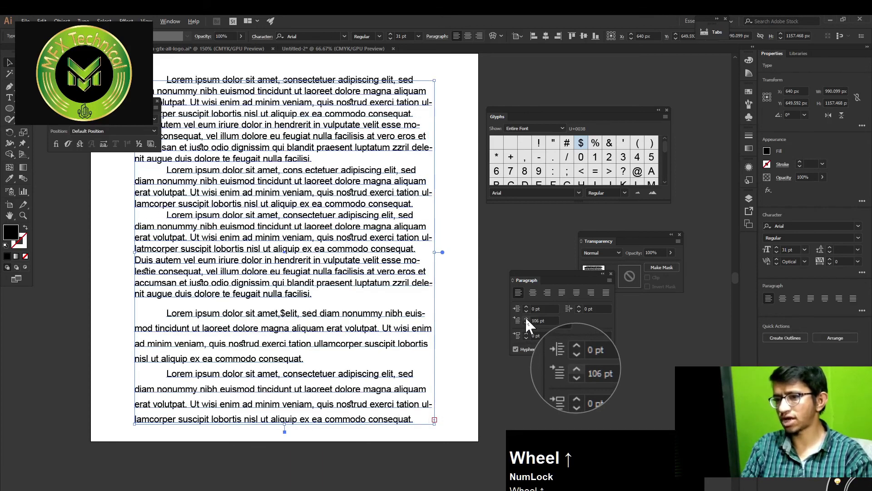
scroll(525, 318, "up", 1)
left_click(520, 324)
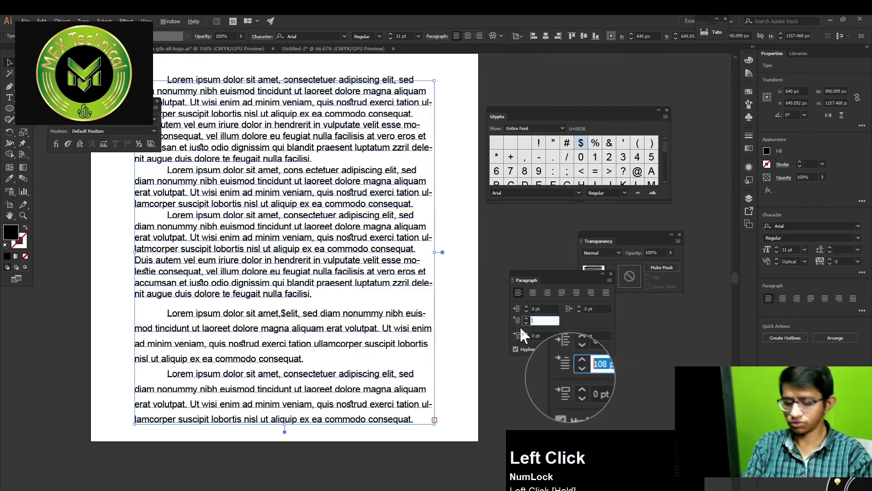
key("Return")
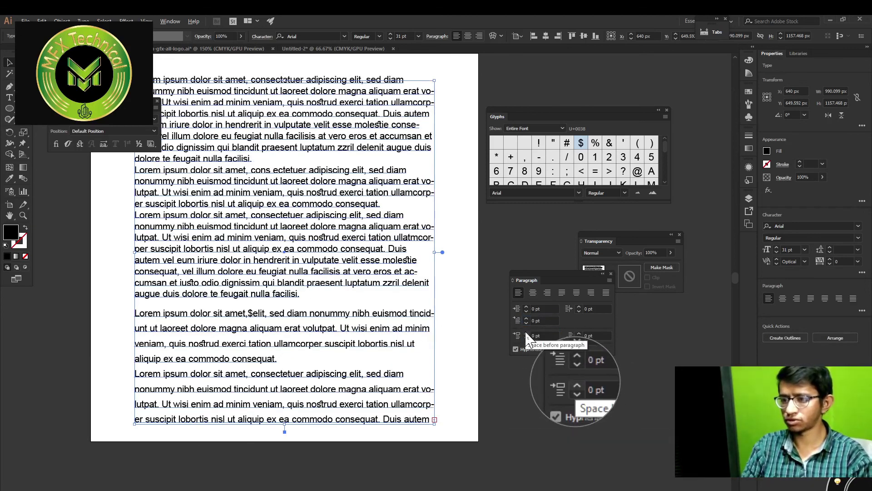
Increase the space before each paragraph in the text frame to 36 pt.
left_click(526, 333)
left_click(526, 332)
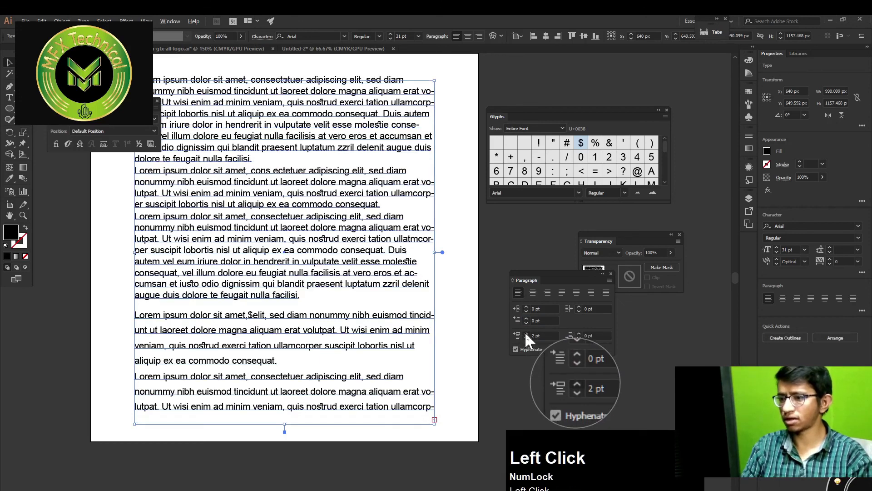
left_click(525, 332)
left_click_drag(525, 333, 523, 334)
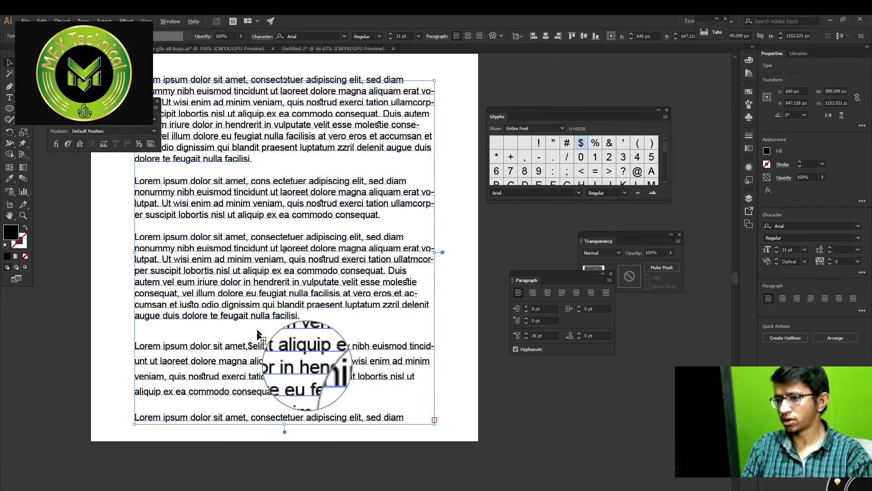
Reset the space before paragraphs to 0 pt and increase the space after each paragraph to 48 pt.
left_click(579, 333)
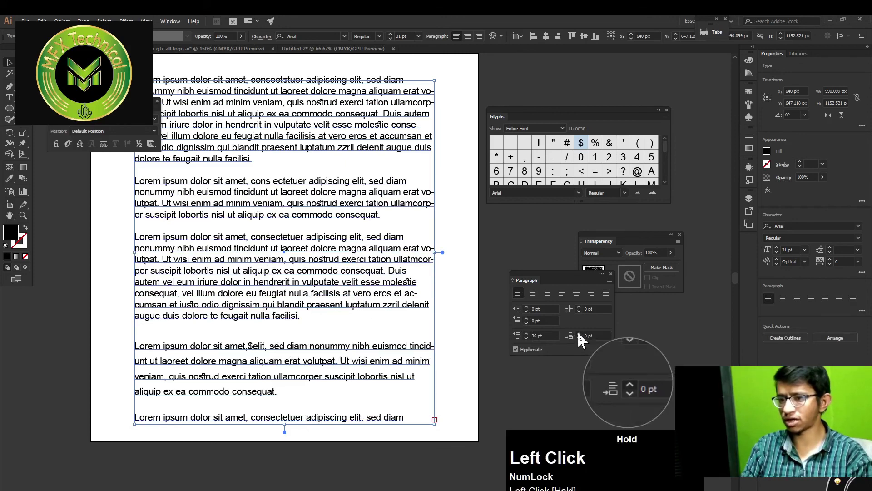
left_click(541, 336)
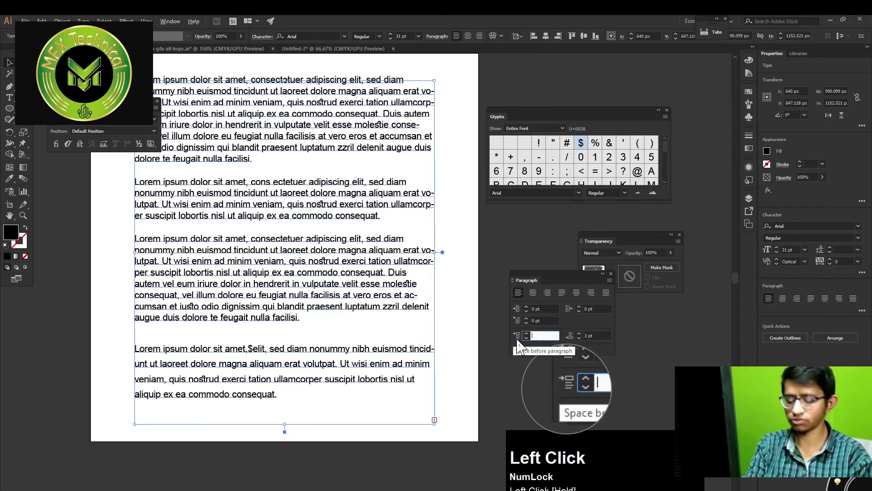
type("0")
left_click(579, 333)
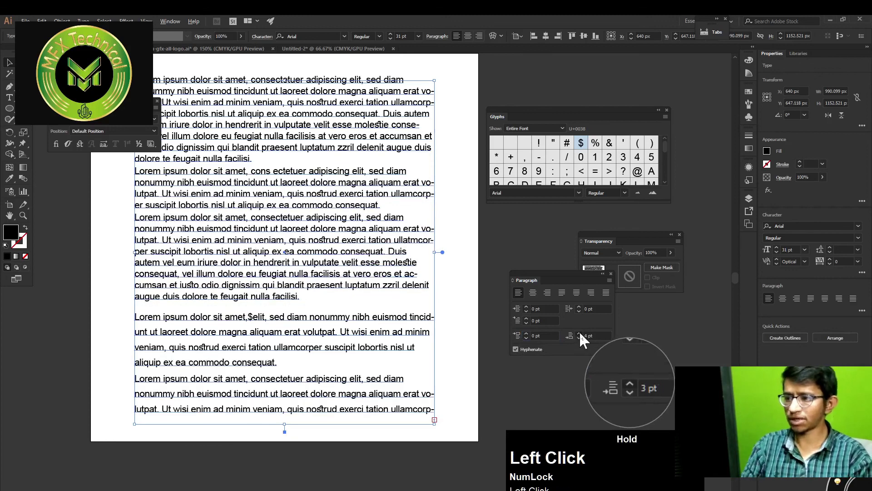
left_click(580, 333)
left_click(579, 333)
left_click(580, 333)
left_click(579, 333)
left_click(579, 333)
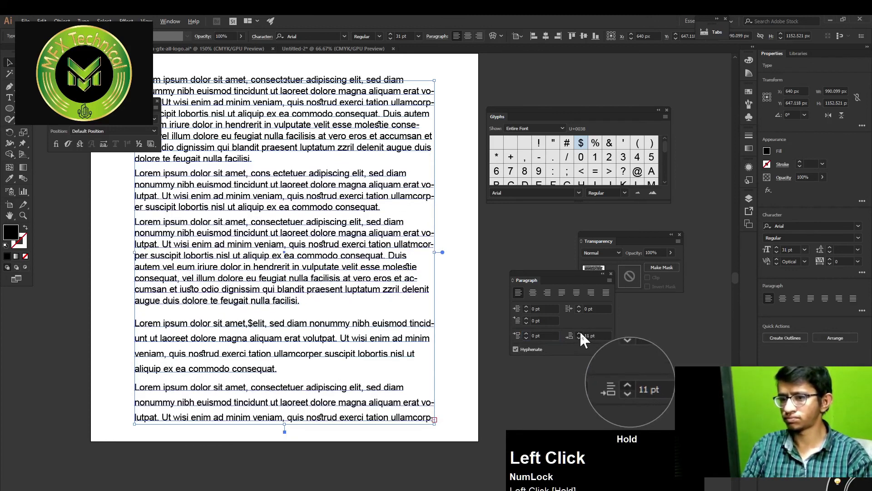
left_click(579, 333)
left_click(580, 333)
left_click_drag(579, 334, 575, 334)
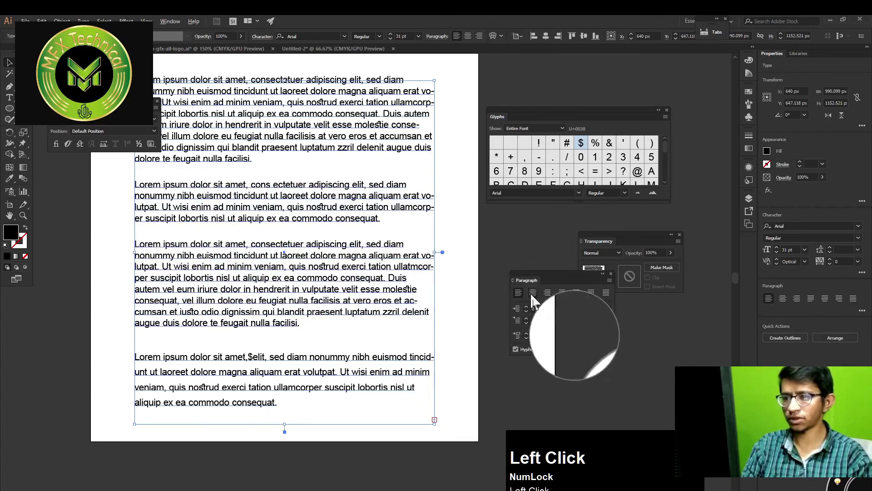
left_click(611, 274)
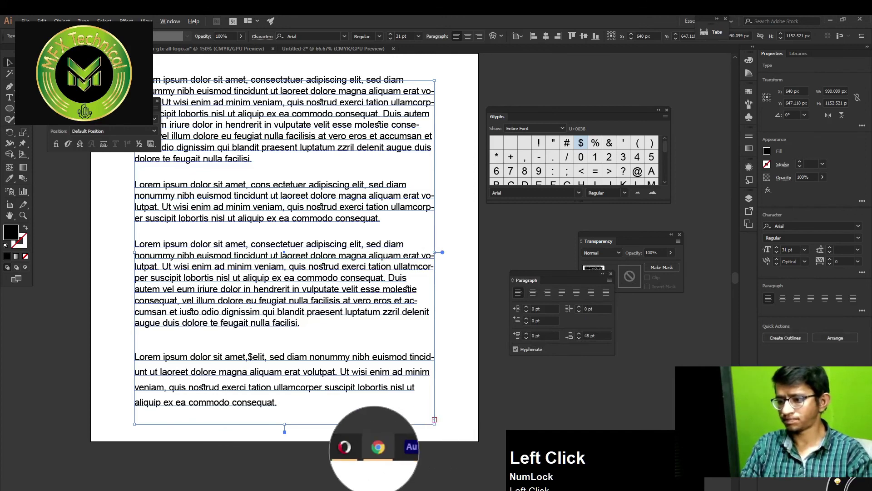
left_click(333, 444)
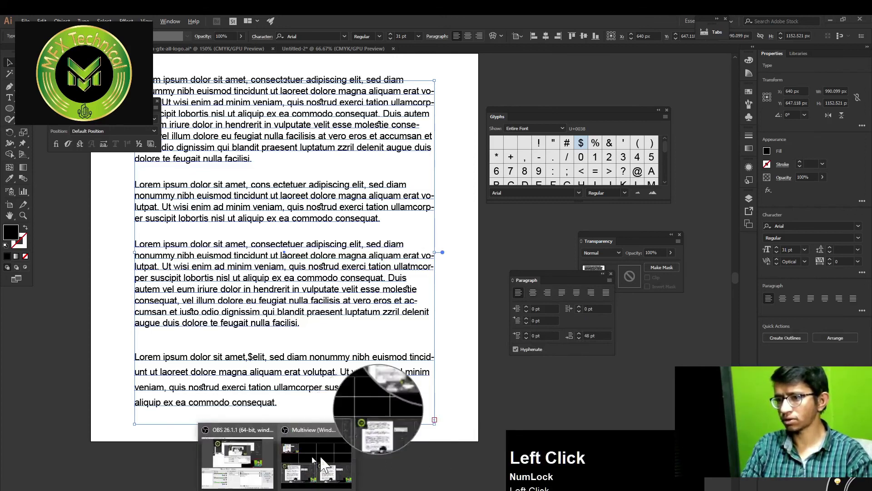
left_click(318, 432)
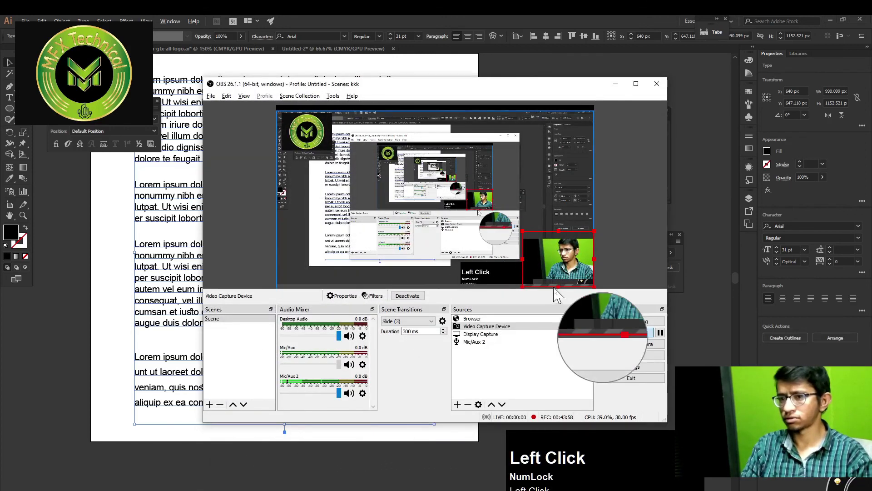
key("F12")
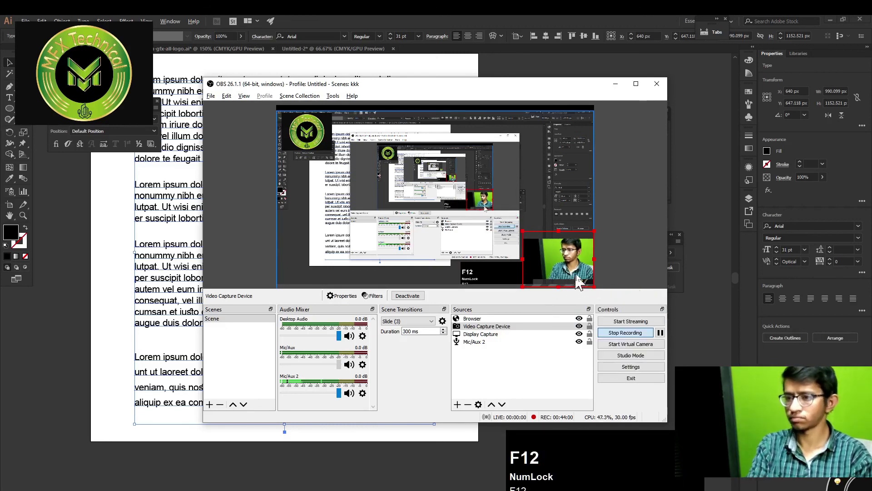